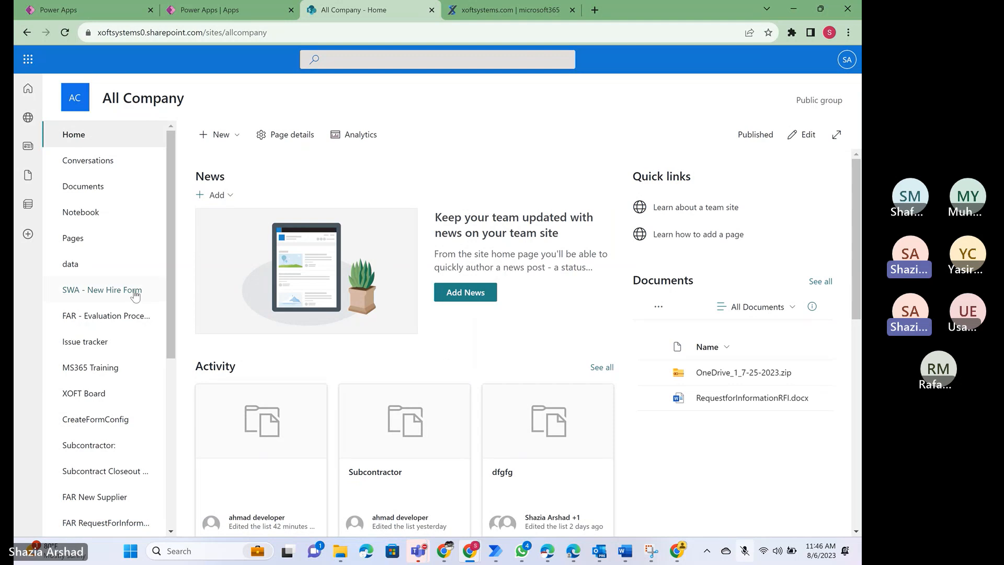
{"action": "scroll", "coordinate": [111, 357], "scroll_direction": "down", "scroll_amount": 6}
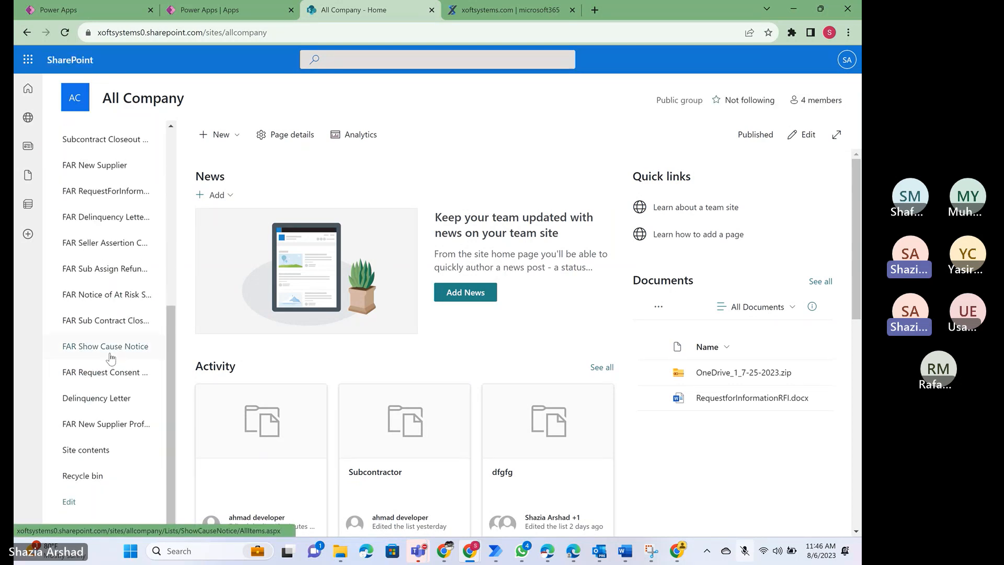
{"action": "scroll", "coordinate": [111, 357], "scroll_direction": "up", "scroll_amount": 6}
{"action": "scroll", "coordinate": [111, 357], "scroll_direction": "down", "scroll_amount": 6}
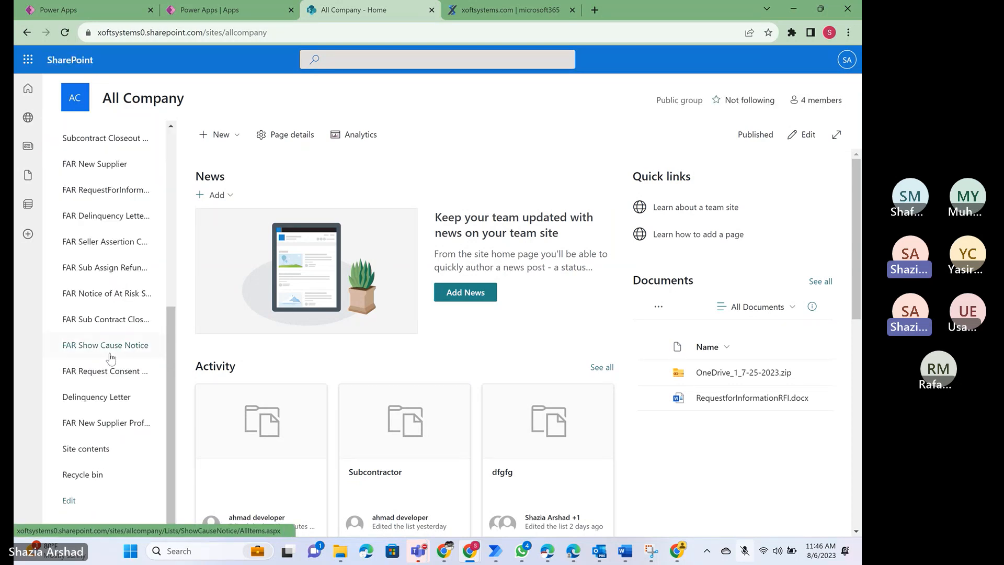
{"action": "scroll", "coordinate": [111, 357], "scroll_direction": "up", "scroll_amount": 6}
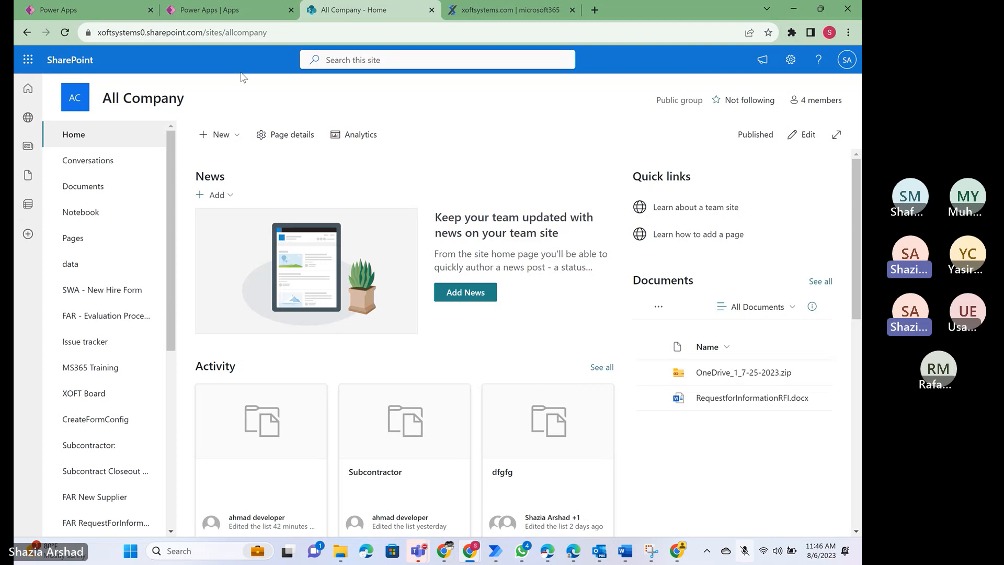
- Create a blank list named "Cure Notice" on the All Company site, taking the name from the Word document and keeping it in site navigation
{"action": "left_click", "coordinate": [237, 140]}
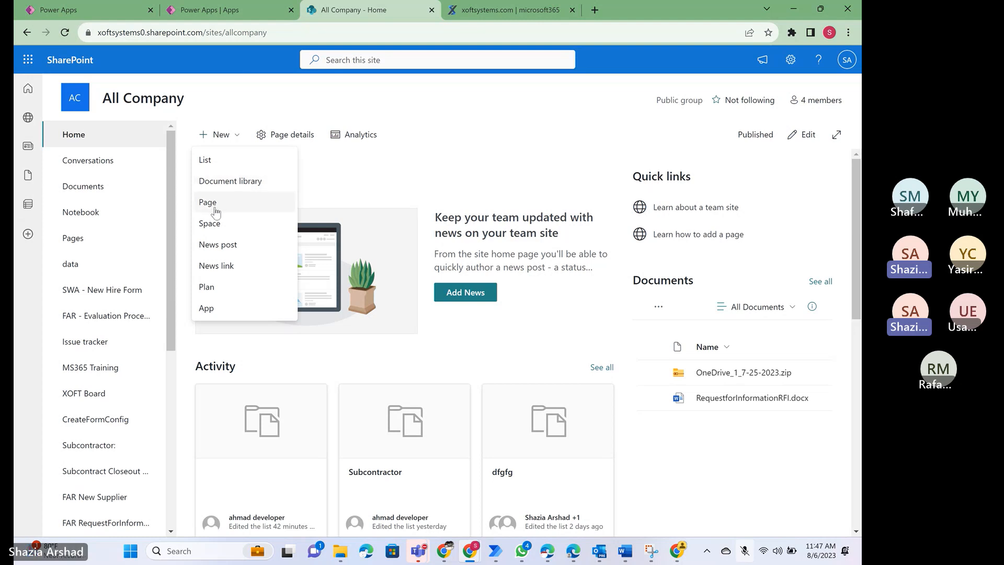
{"action": "left_click", "coordinate": [205, 166]}
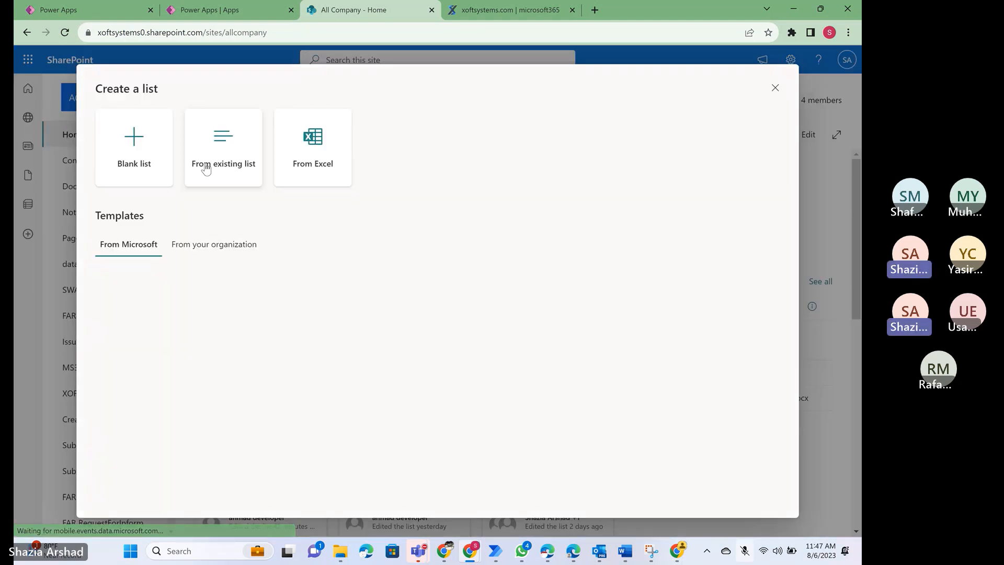
{"action": "left_click", "coordinate": [166, 170]}
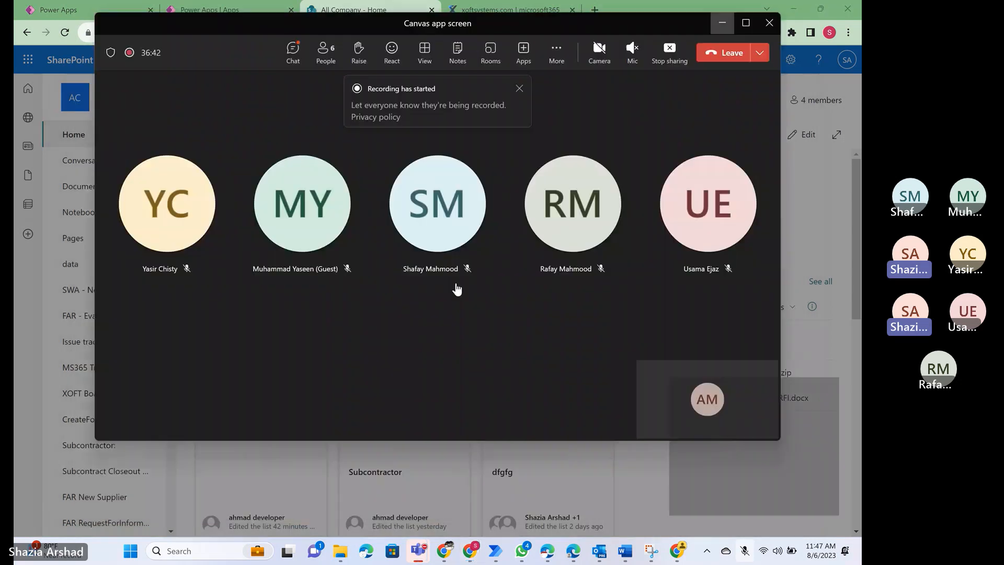
{"action": "key", "text": "alt+Tab"}
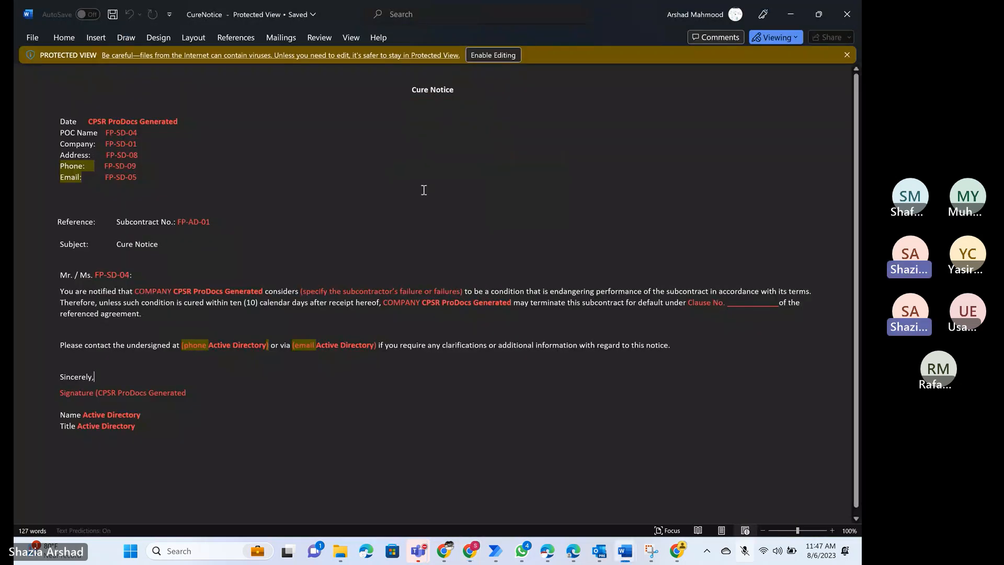
{"action": "key", "text": "alt+Tab"}
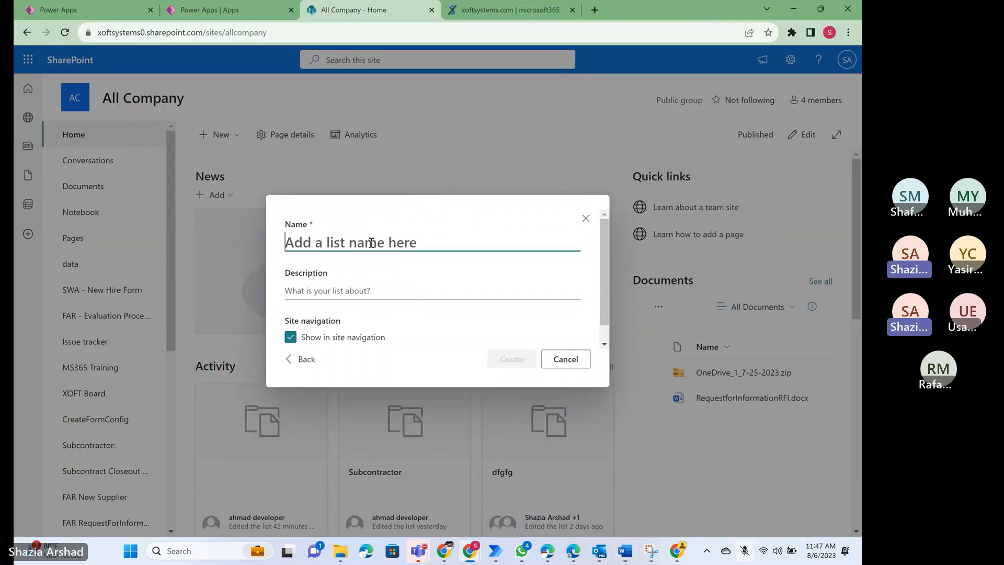
{"action": "type", "text": "Cure Notice"}
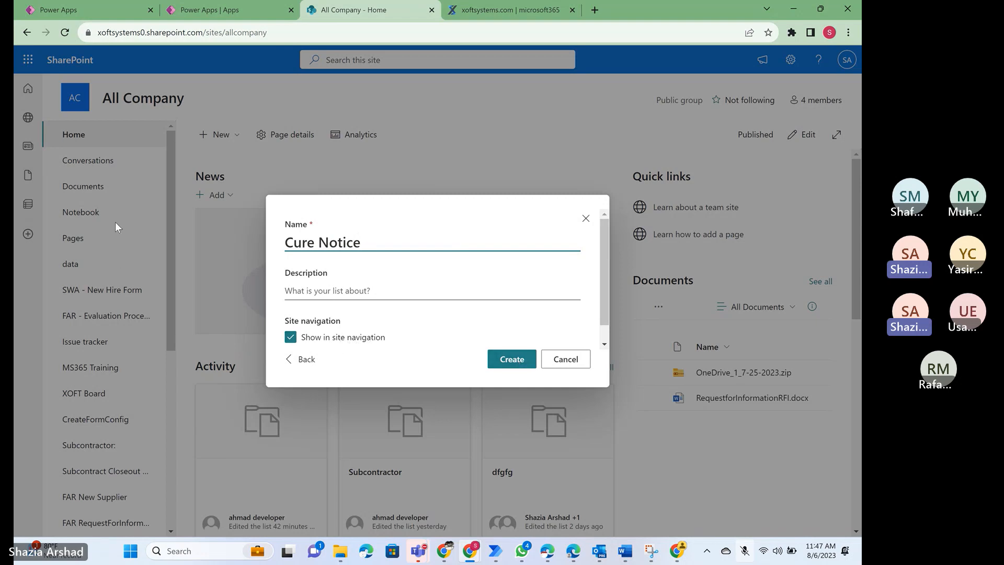
{"action": "left_click", "coordinate": [512, 361]}
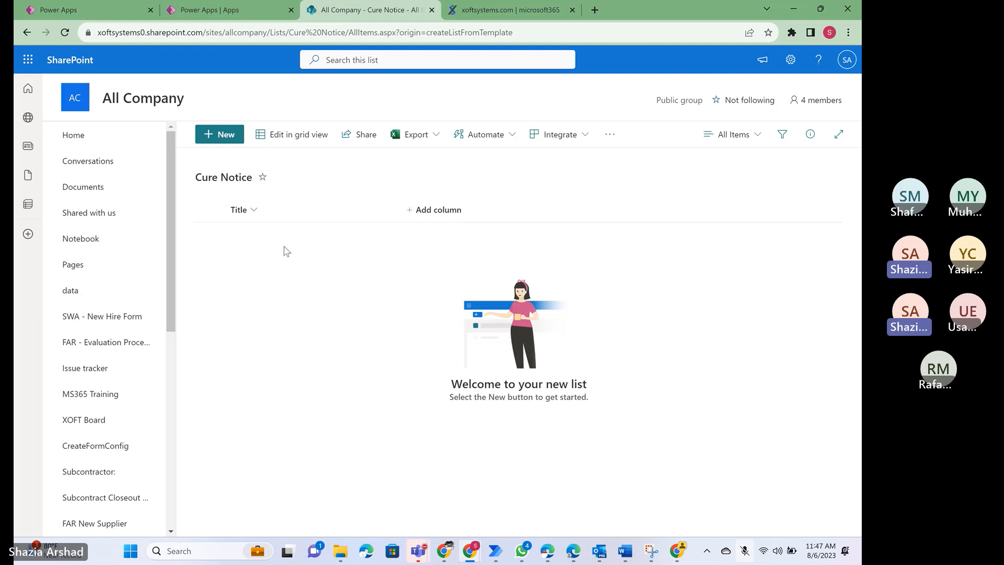
- Check the date field in the Word Cure Notice document, and add a Date and time column named CureDate to the list
{"action": "key", "text": "alt+Tab"}
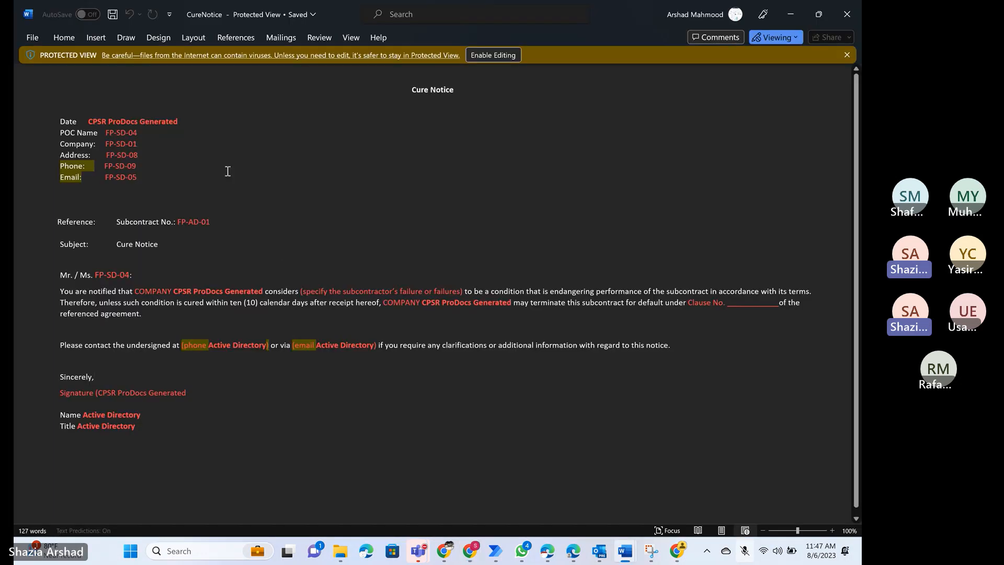
{"action": "left_click", "coordinate": [154, 150]}
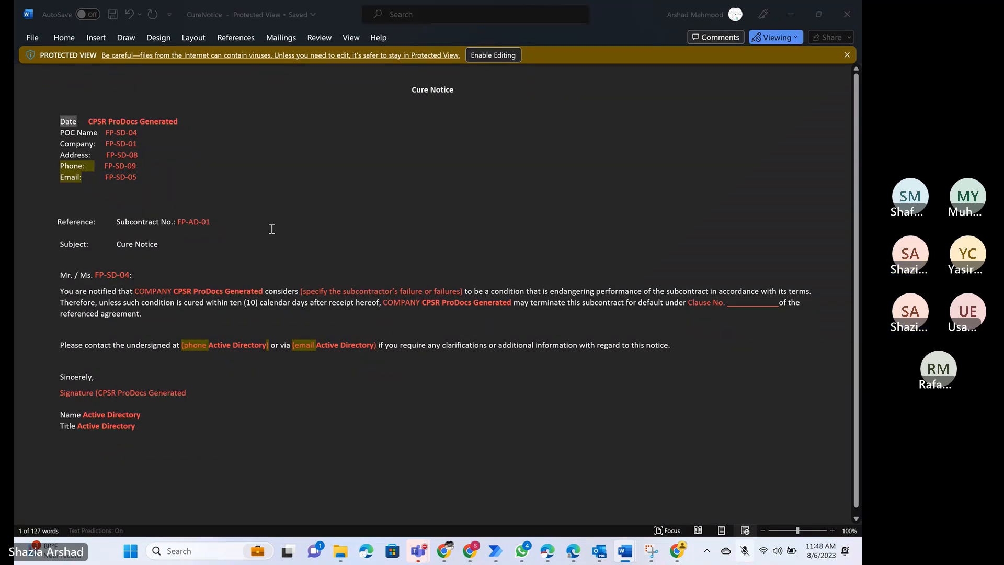
{"action": "key", "text": "alt+Tab"}
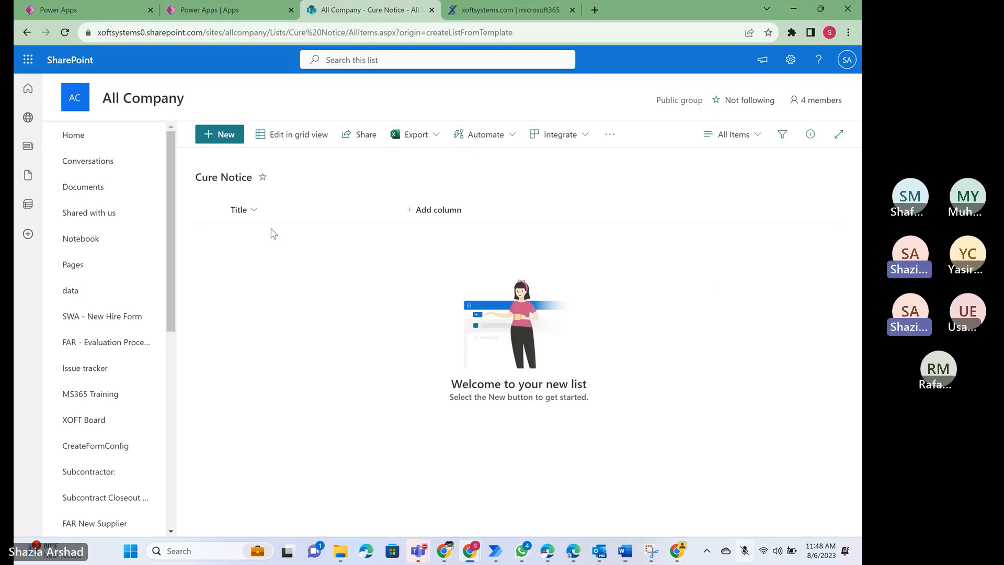
{"action": "left_click", "coordinate": [425, 211]}
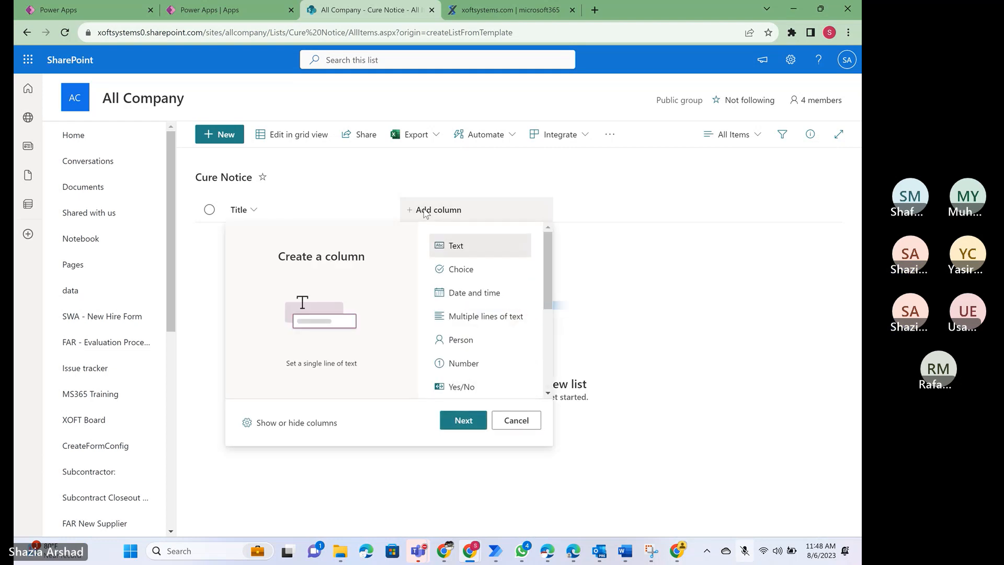
{"action": "left_click", "coordinate": [460, 295]}
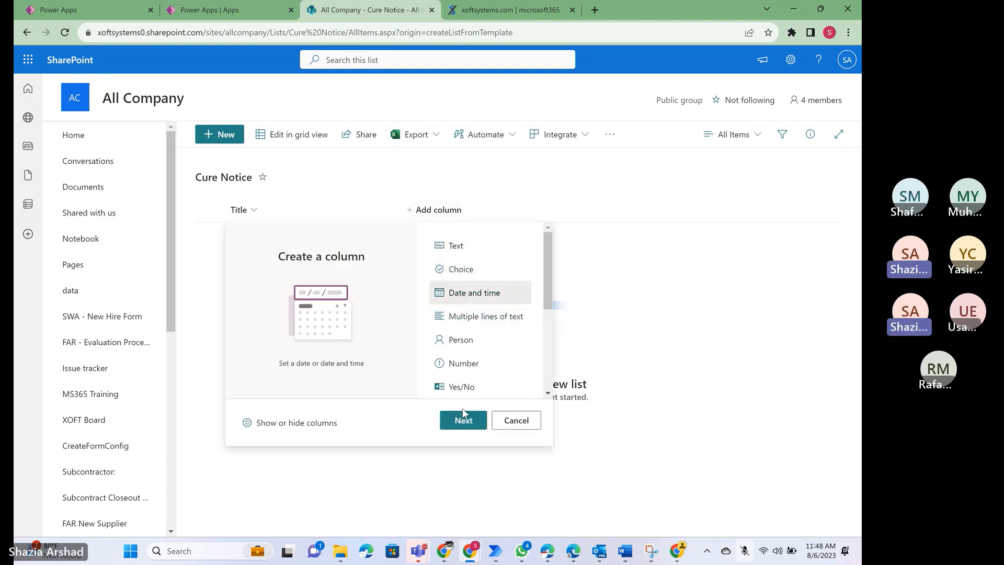
{"action": "left_click", "coordinate": [461, 421]}
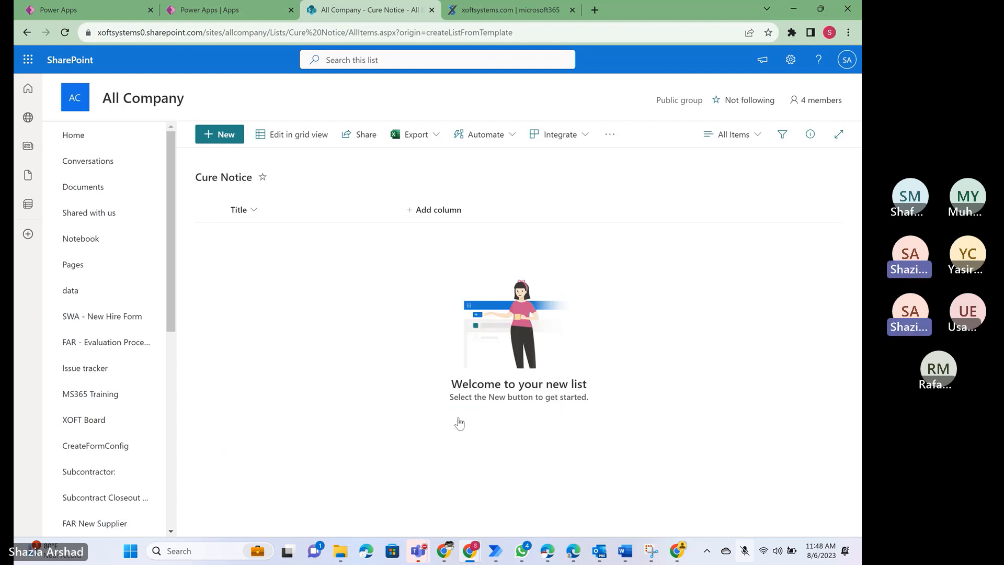
{"action": "type", "text": "Cu"}
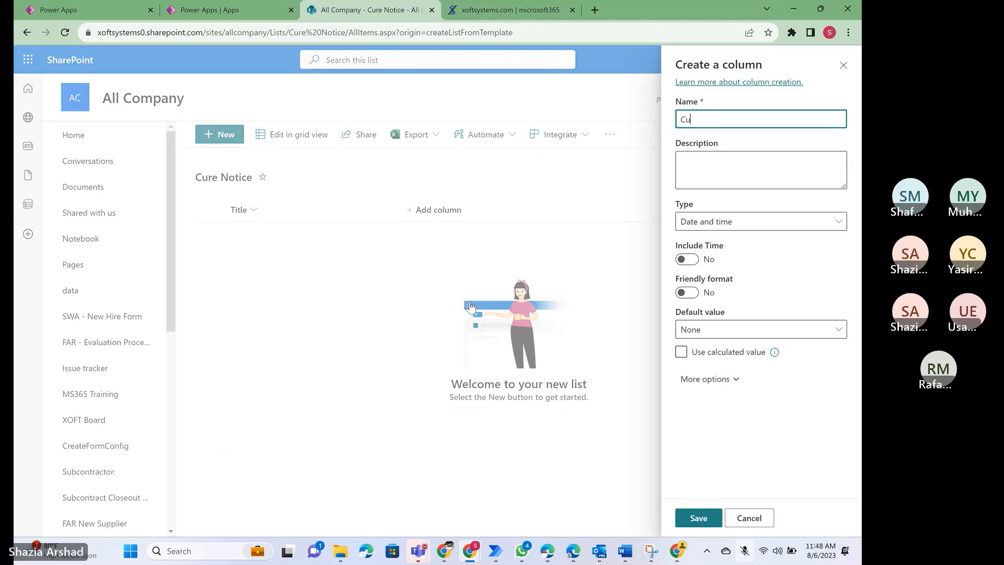
{"action": "type", "text": "reDate"}
{"action": "key", "text": "Return"}
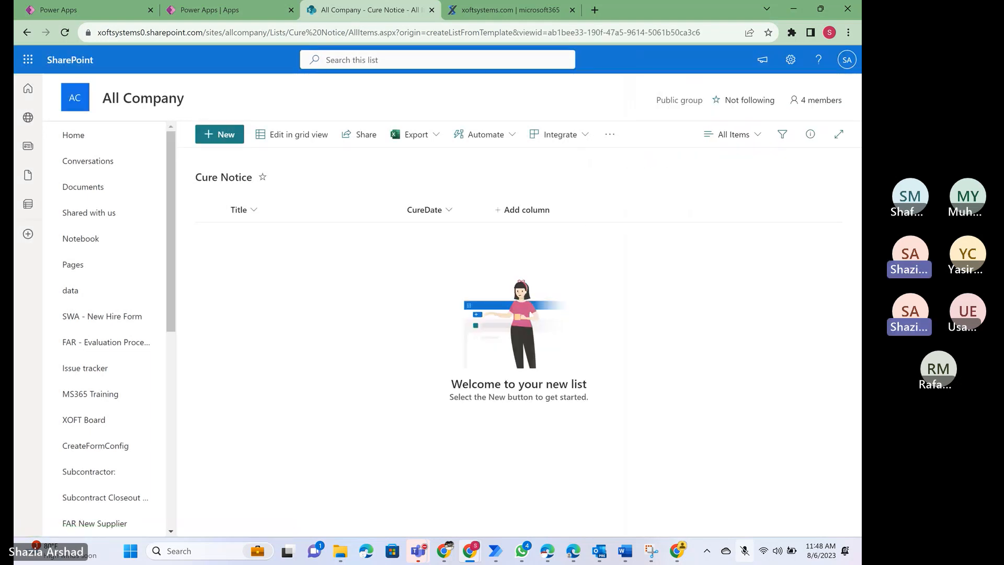
- Rename the list's Title column to CurePOCName, following the POC Name field in the Word document
{"action": "key", "text": "alt+Tab"}
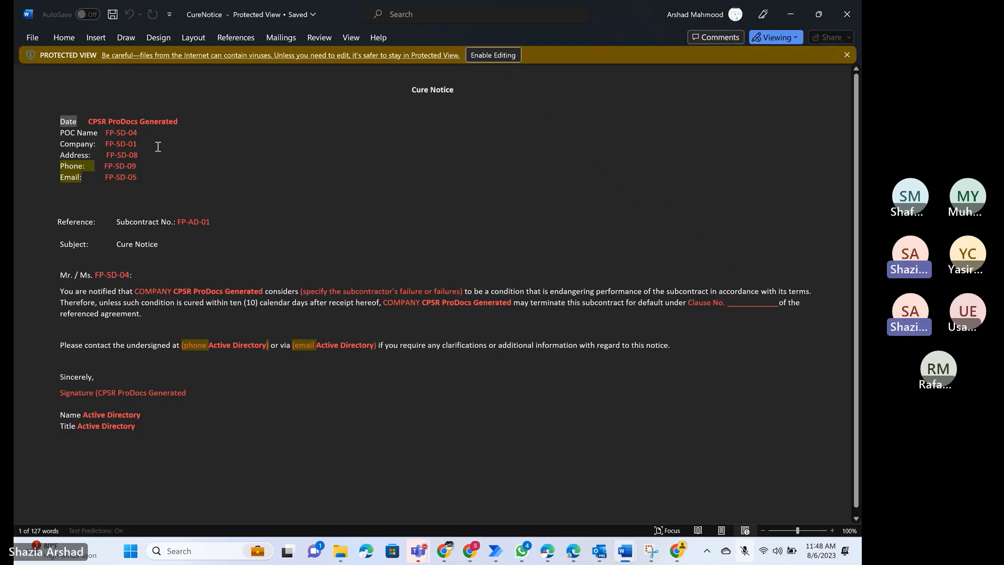
{"action": "key", "text": "alt+Tab"}
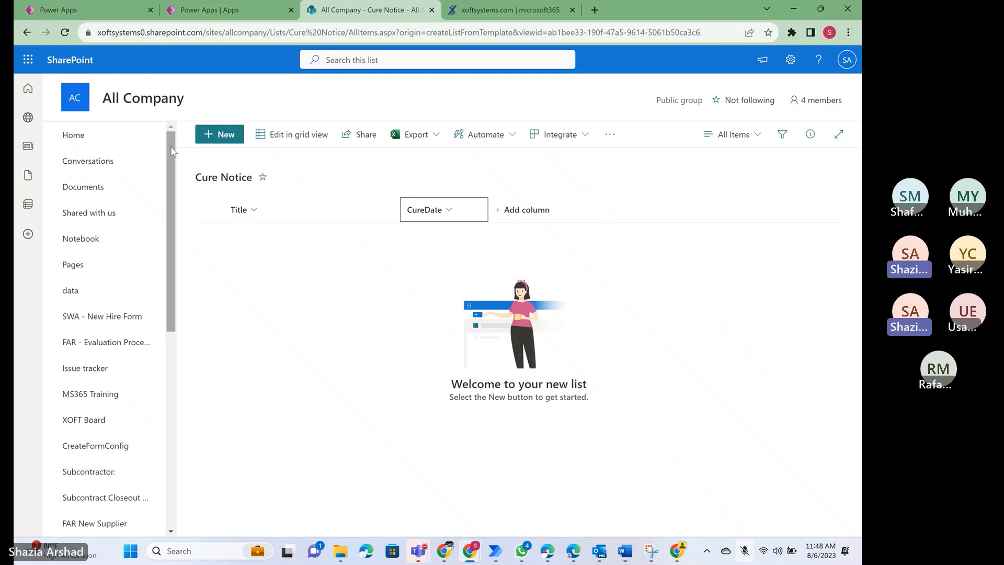
{"action": "left_click", "coordinate": [253, 215]}
{"action": "mouse_move", "coordinate": [272, 323]}
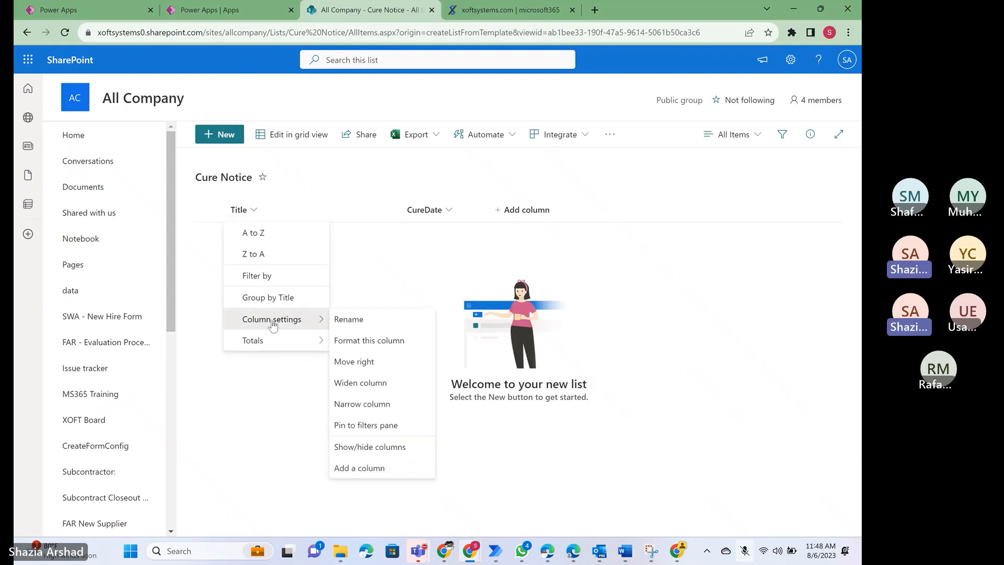
{"action": "left_click", "coordinate": [351, 323]}
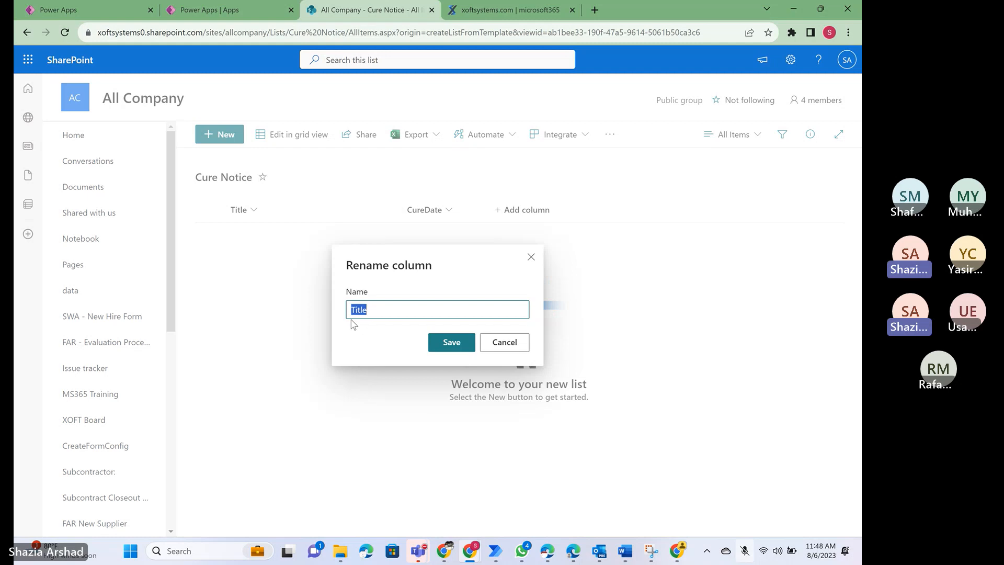
{"action": "key", "text": "alt+Tab"}
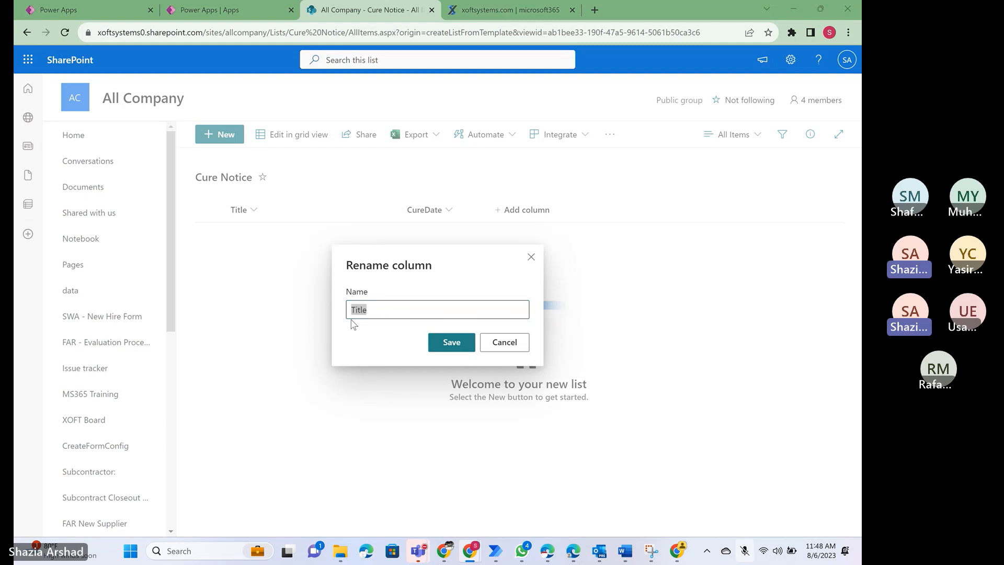
{"action": "key", "text": "alt+Tab"}
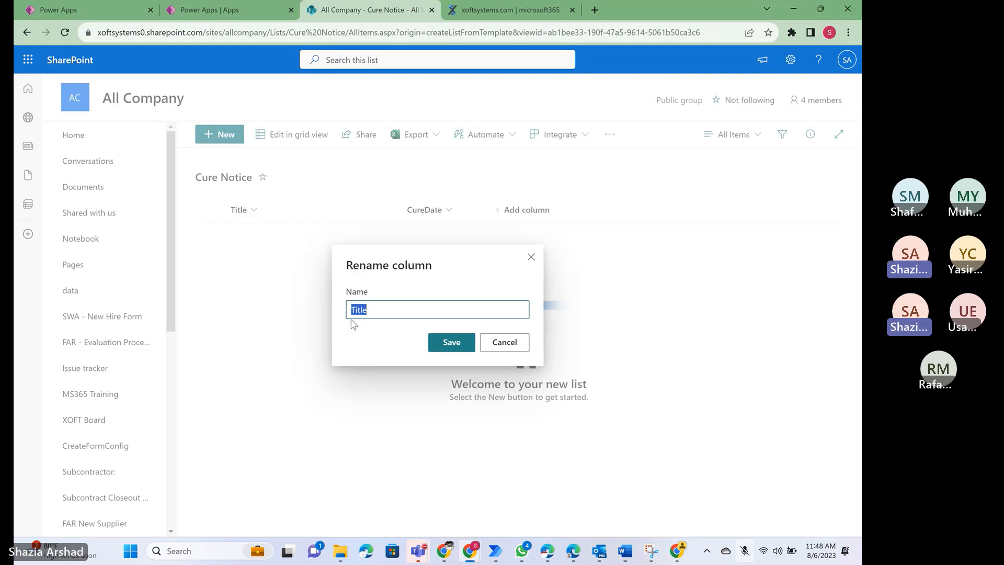
{"action": "type", "text": "Cure"}
{"action": "key", "text": "BackSpace"}
{"action": "key", "text": "BackSpace"}
{"action": "key", "text": "BackSpace"}
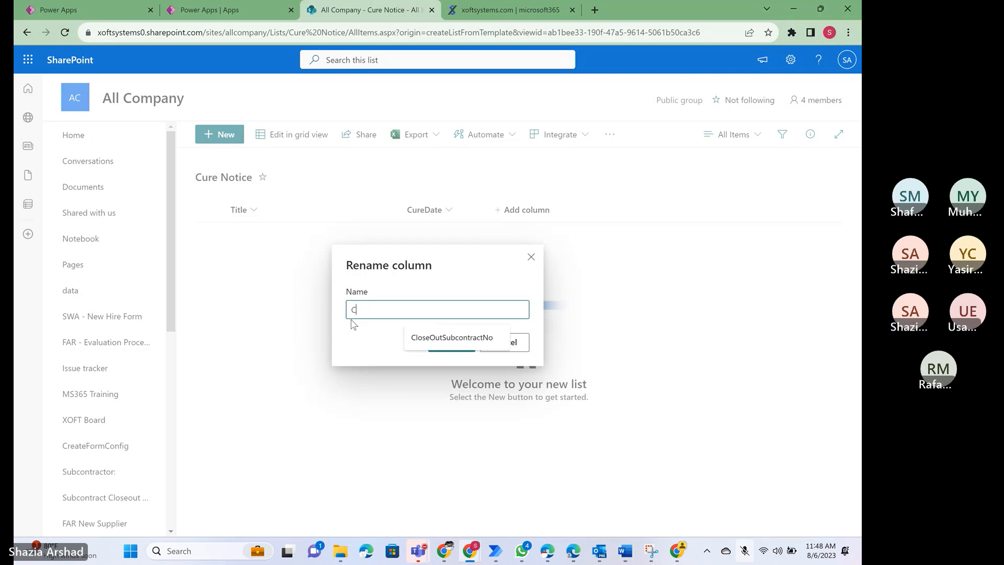
{"action": "type", "text": "u"}
{"action": "key", "text": "BackSpace"}
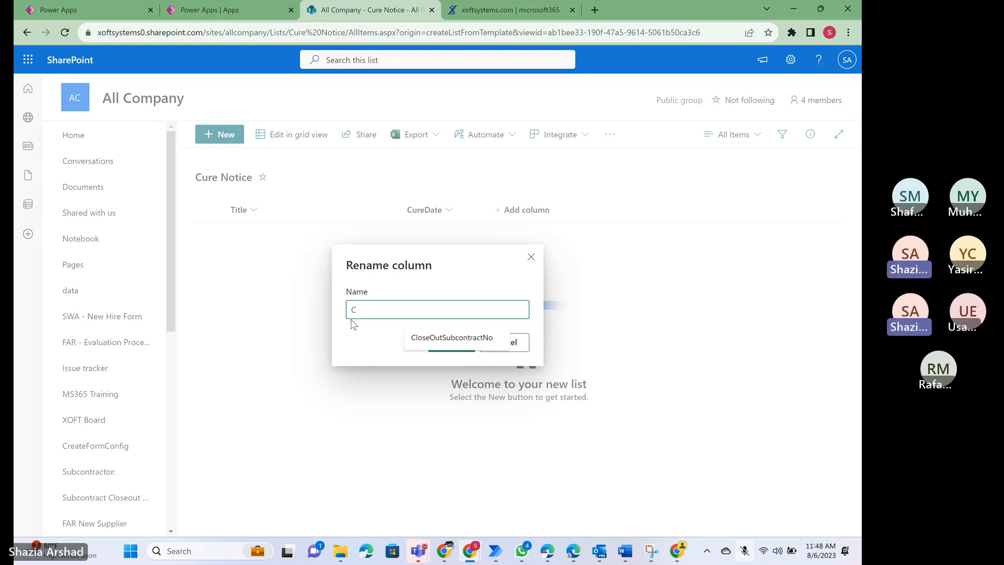
{"action": "type", "text": "urePO"}
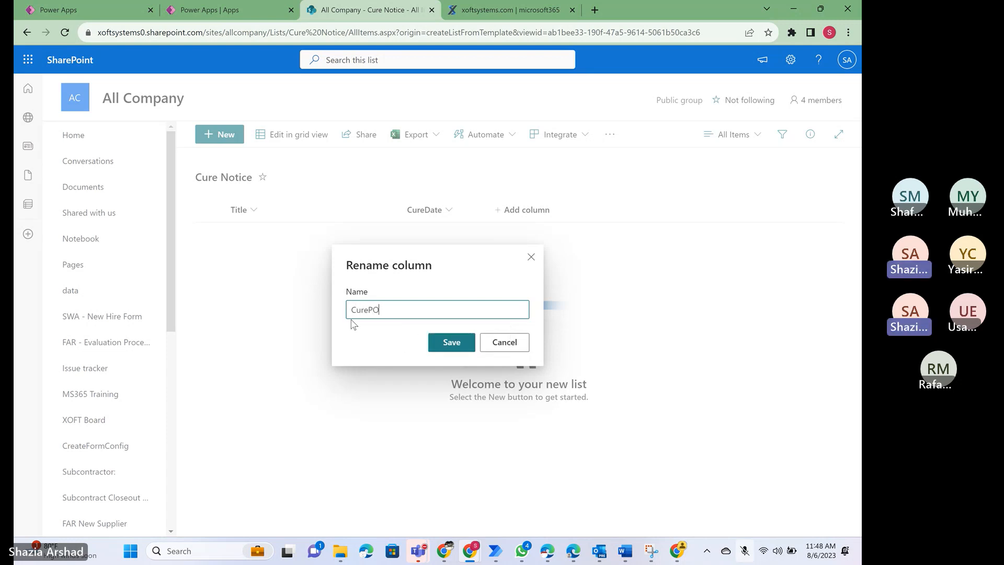
{"action": "type", "text": "C"}
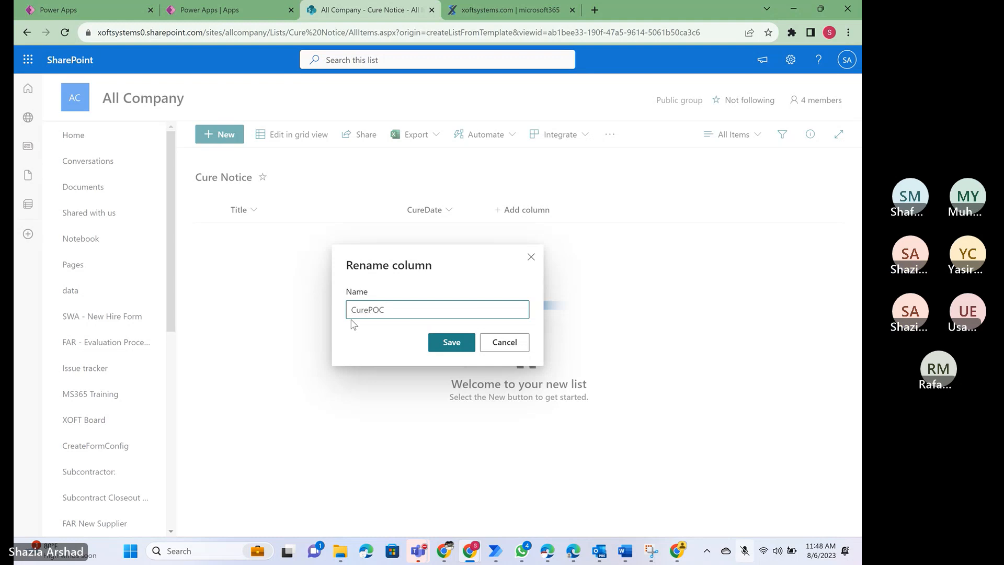
{"action": "type", "text": "Name"}
{"action": "key", "text": "Return"}
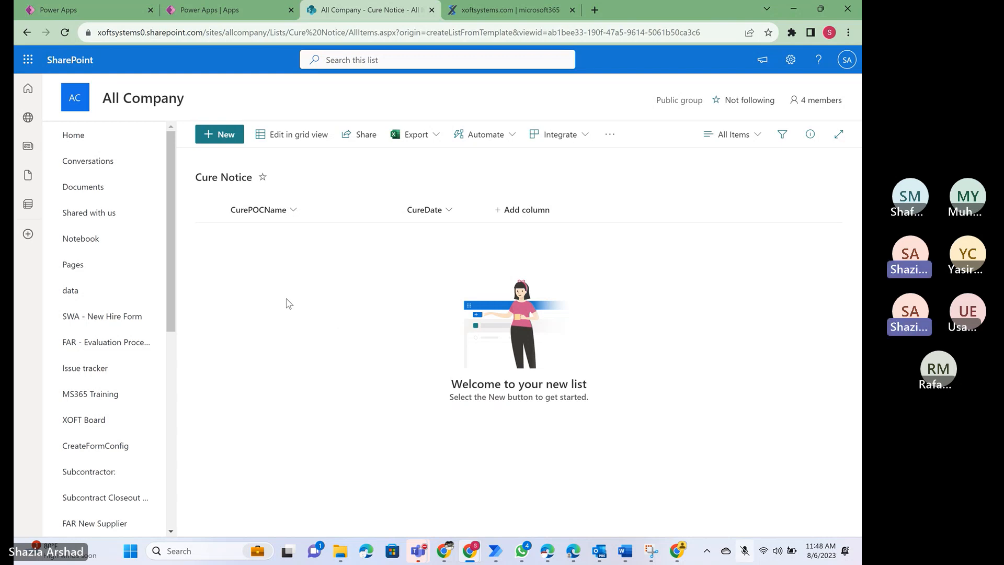
- Add a single-line text column named CureCompany to the list, matching the Company field in the Word document
{"action": "key", "text": "alt+Tab"}
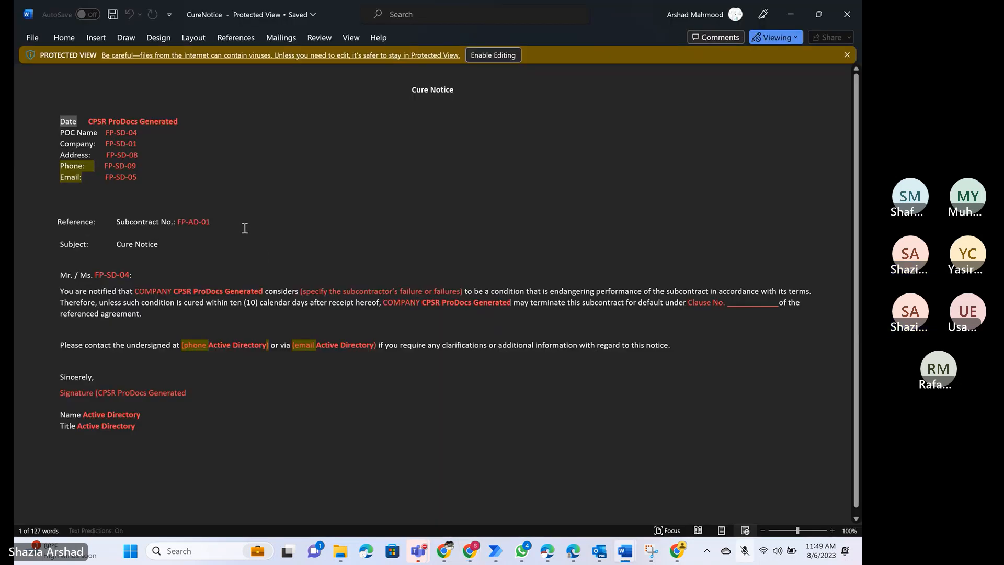
{"action": "key", "text": "alt+Tab"}
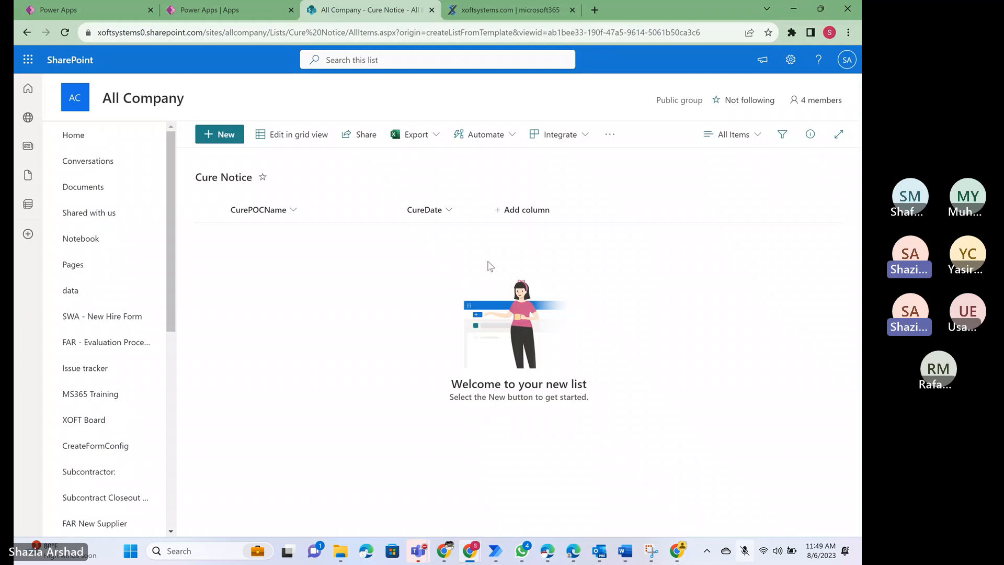
{"action": "left_click", "coordinate": [528, 211]}
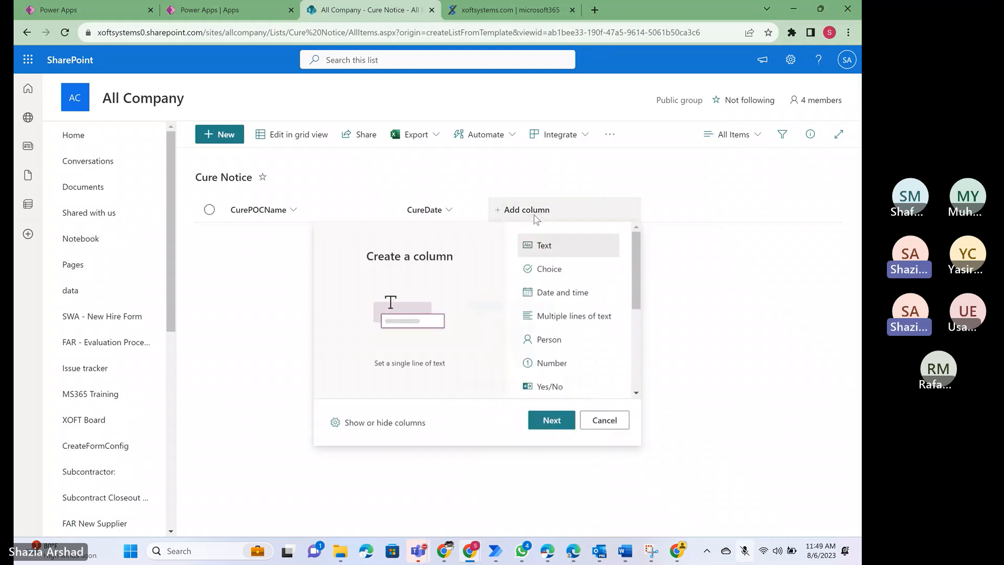
{"action": "left_click", "coordinate": [550, 420]}
{"action": "type", "text": "CureC"}
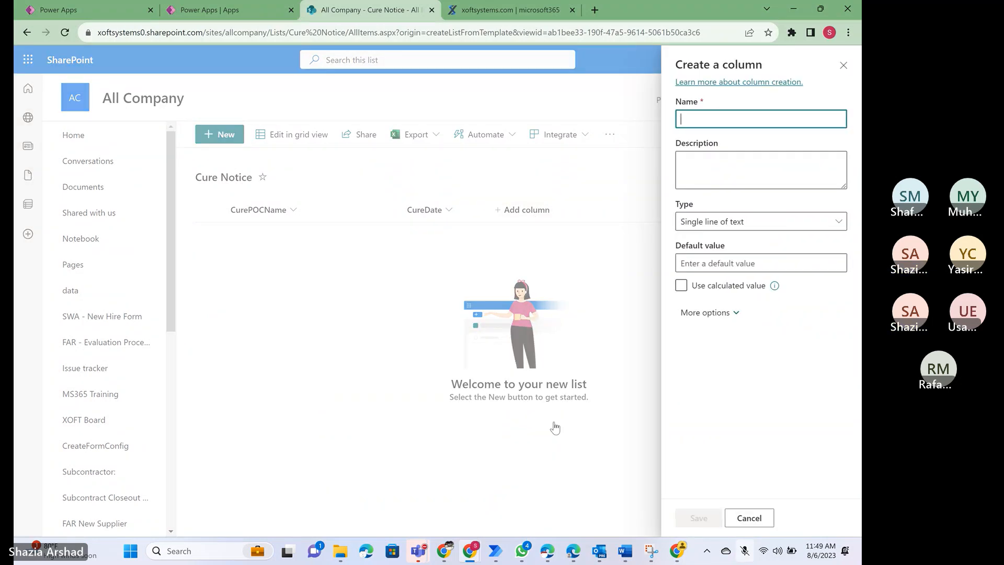
{"action": "type", "text": "ompany"}
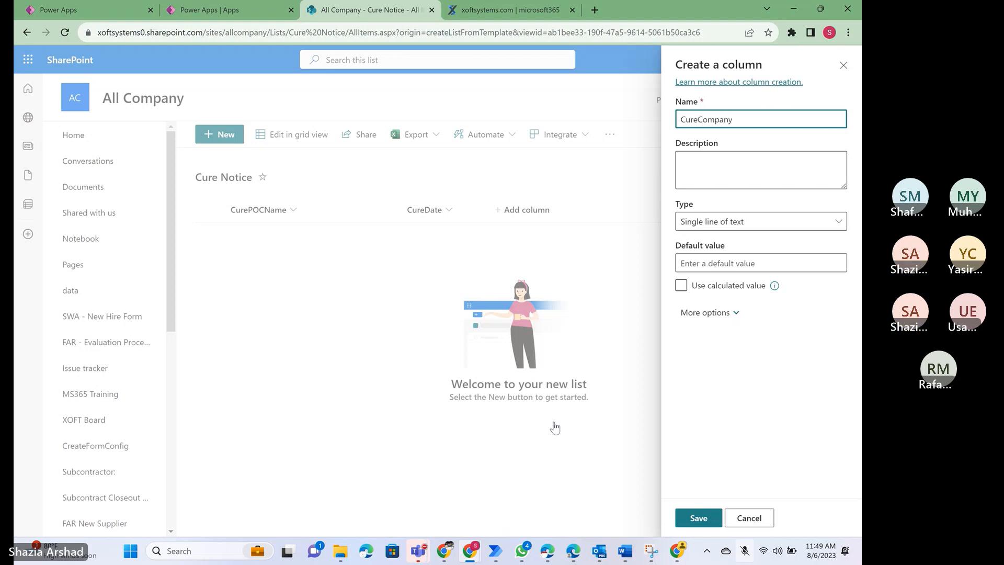
{"action": "key", "text": "Return"}
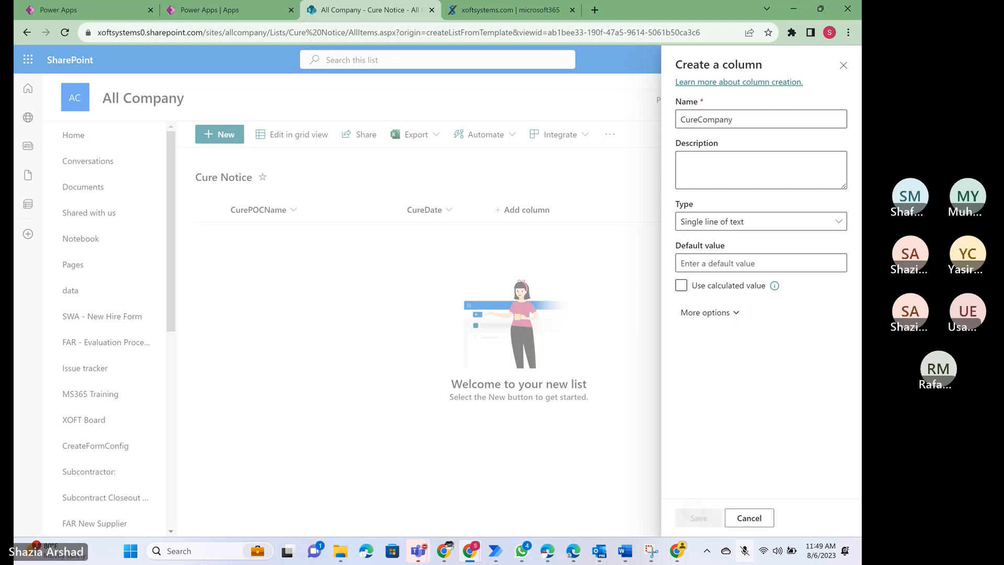
- Check the Address field in the Word Cure Notice document, and add a single-line text column named CureAddress to the list
{"action": "key", "text": "alt+Tab"}
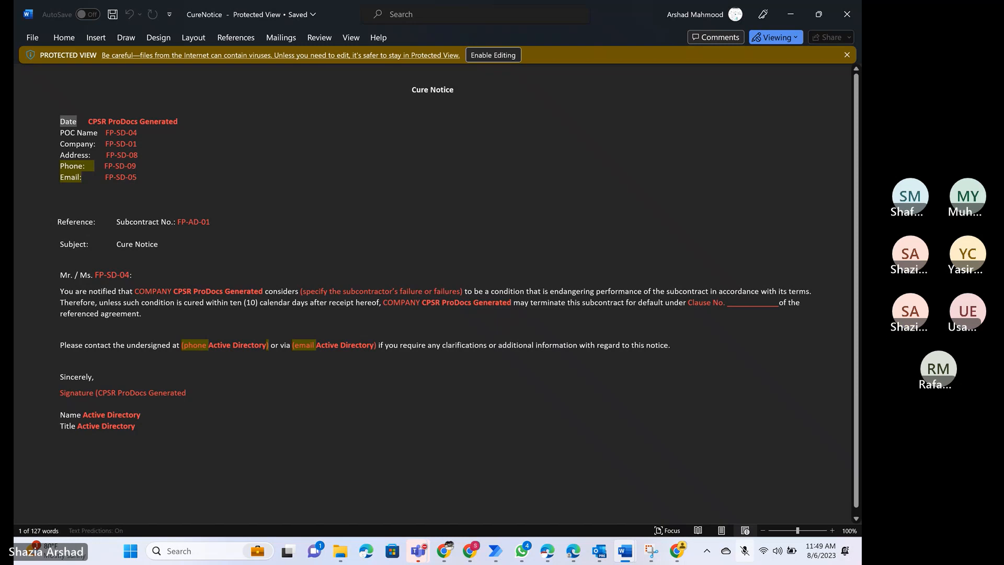
{"action": "key", "text": "alt+Tab"}
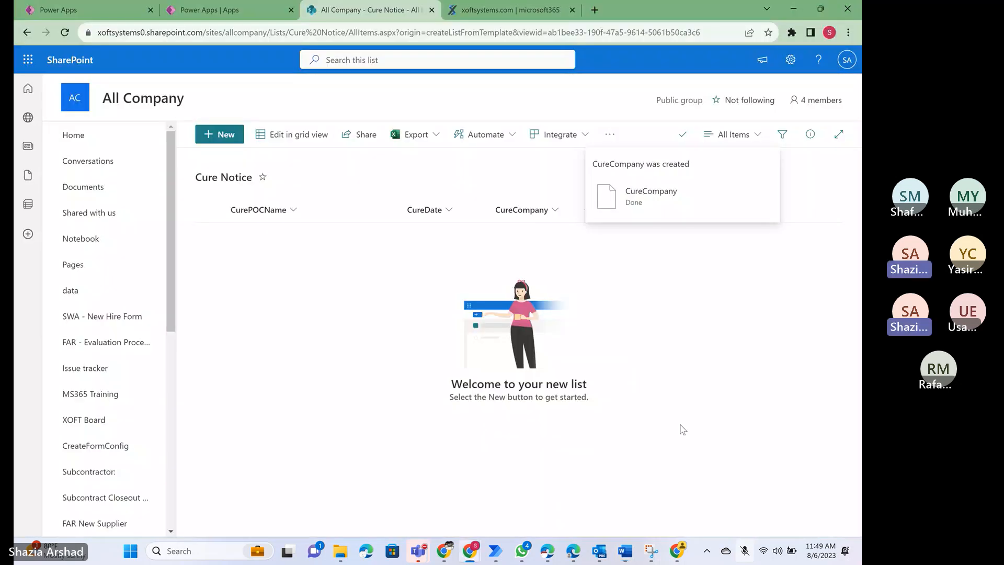
{"action": "left_click", "coordinate": [607, 211]}
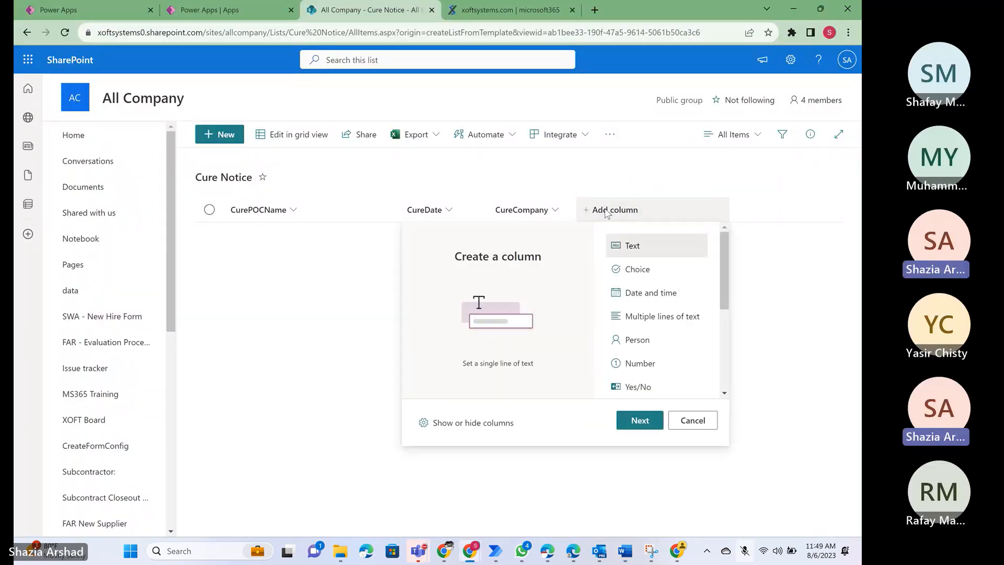
{"action": "left_click", "coordinate": [635, 421]}
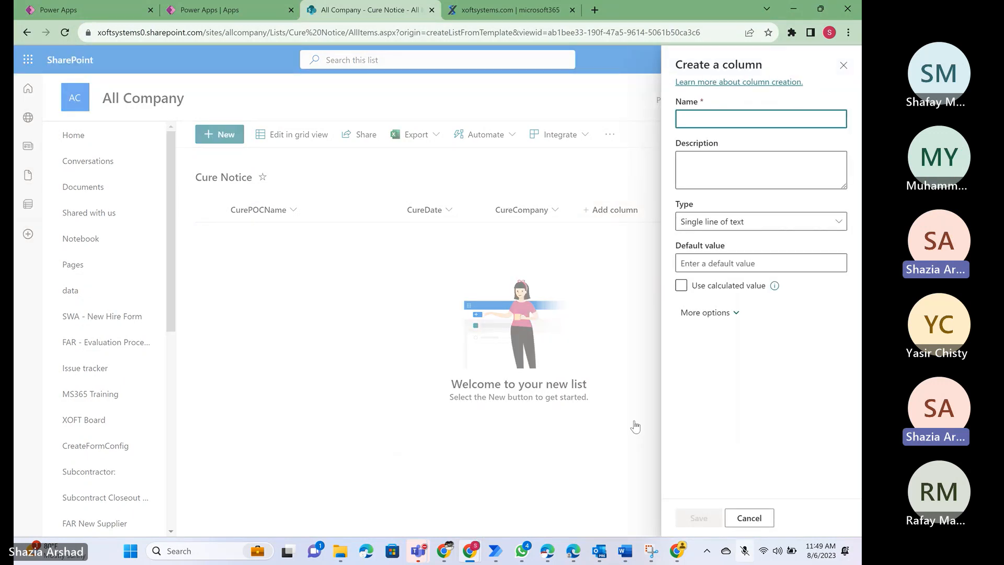
{"action": "type", "text": "Cure"}
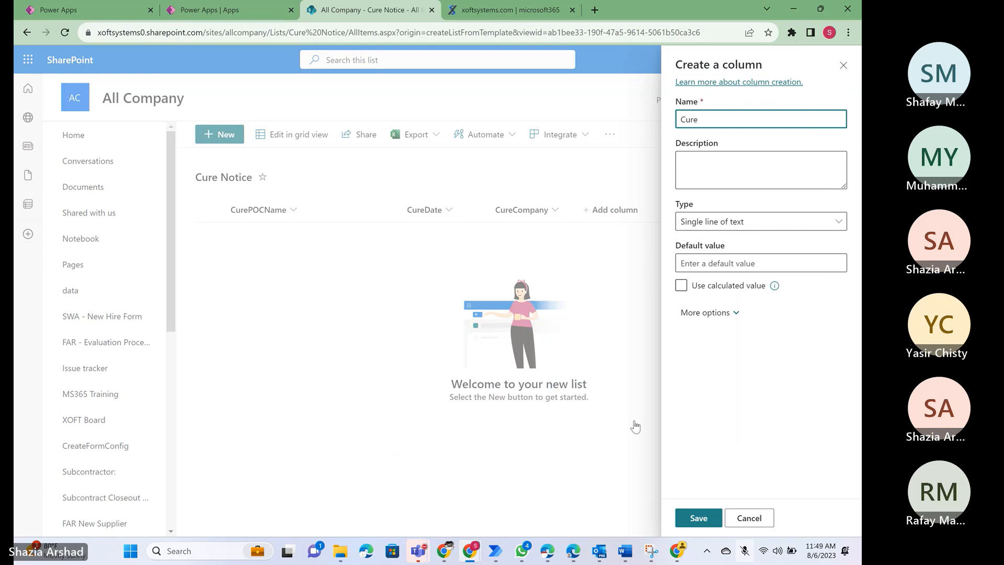
{"action": "type", "text": "Address"}
{"action": "left_click", "coordinate": [699, 518]}
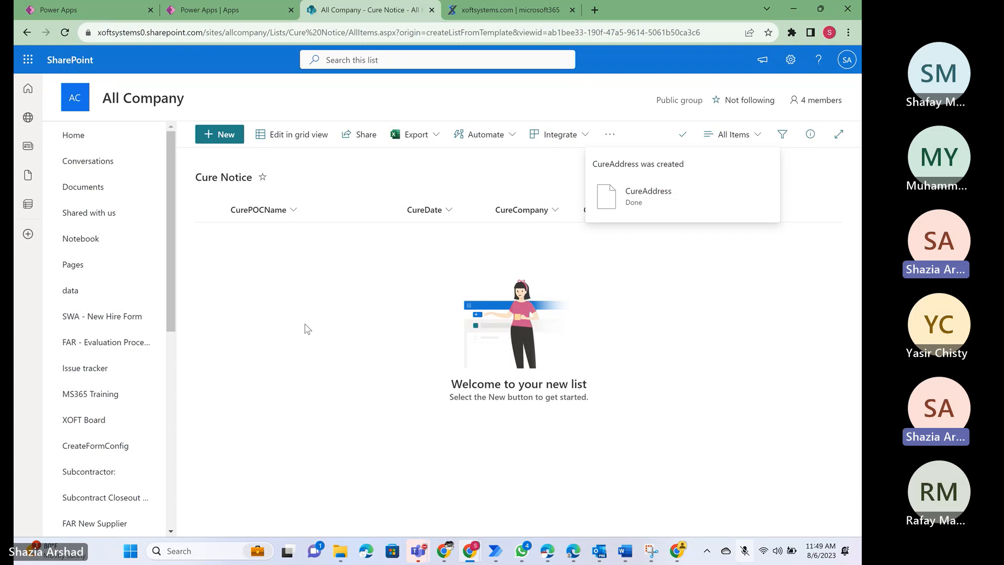
- Add a single-line text column named CurePhone to the list, following the Phone field in the Word document
{"action": "key", "text": "alt+Tab"}
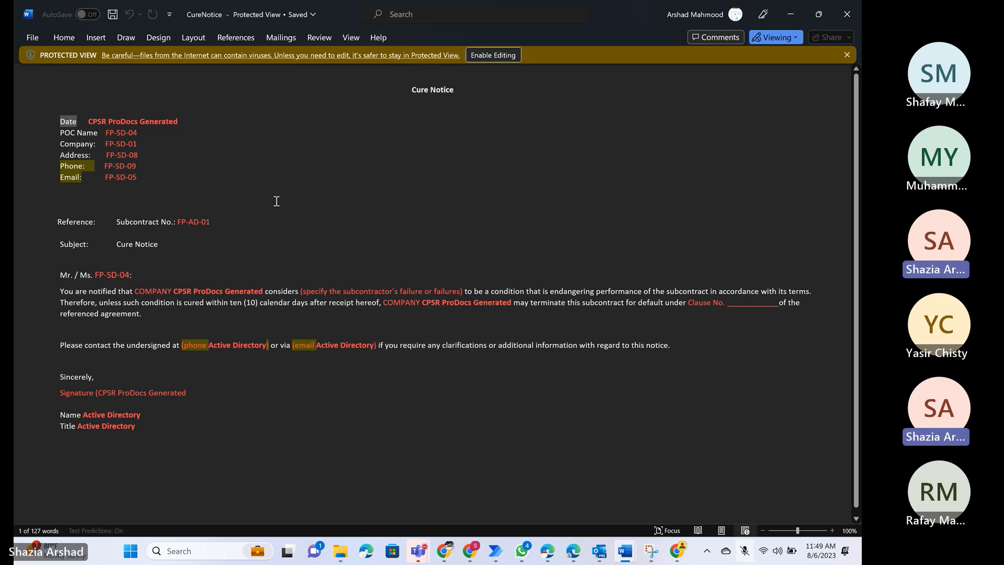
{"action": "key", "text": "alt+Tab"}
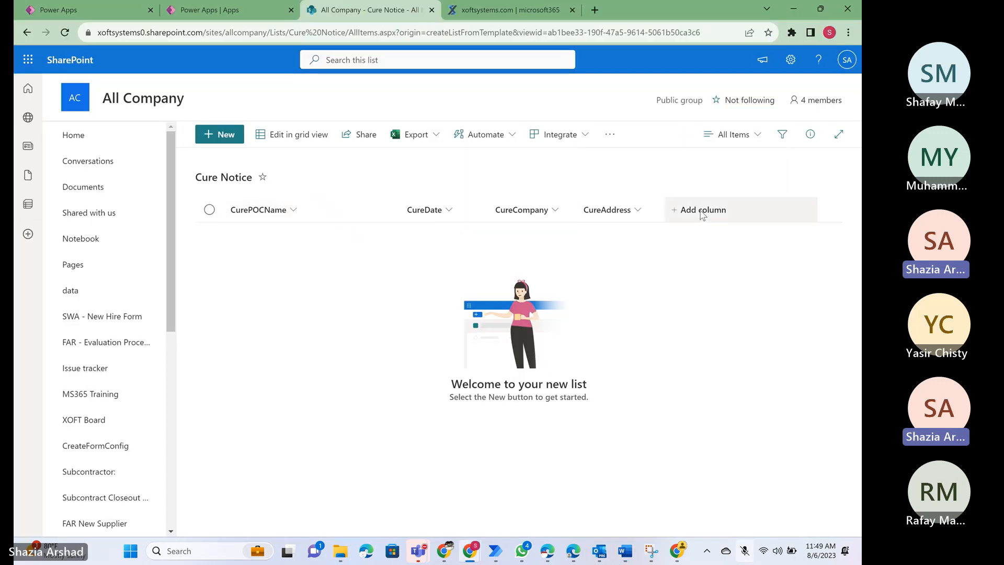
{"action": "left_click", "coordinate": [703, 214]}
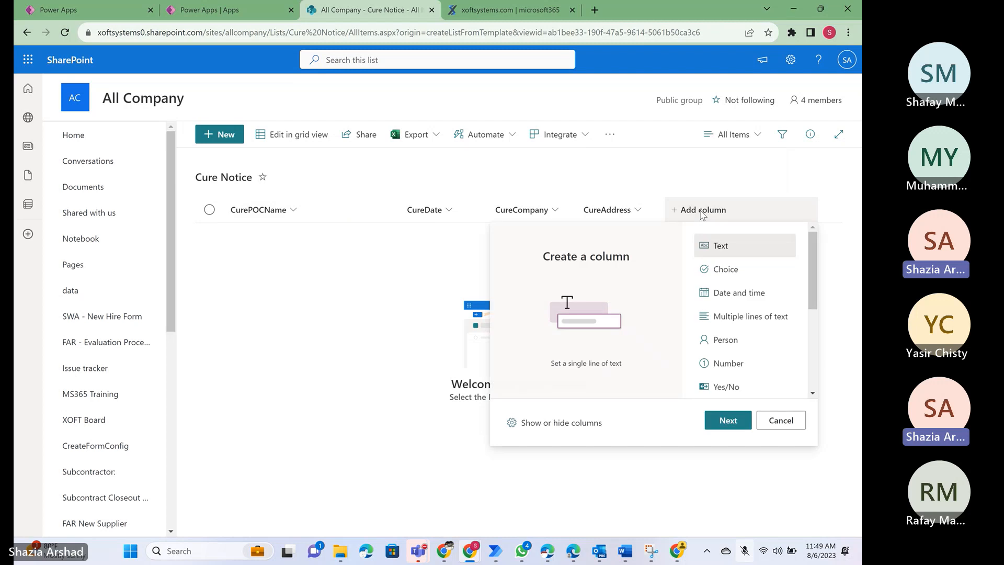
{"action": "left_click", "coordinate": [727, 421]}
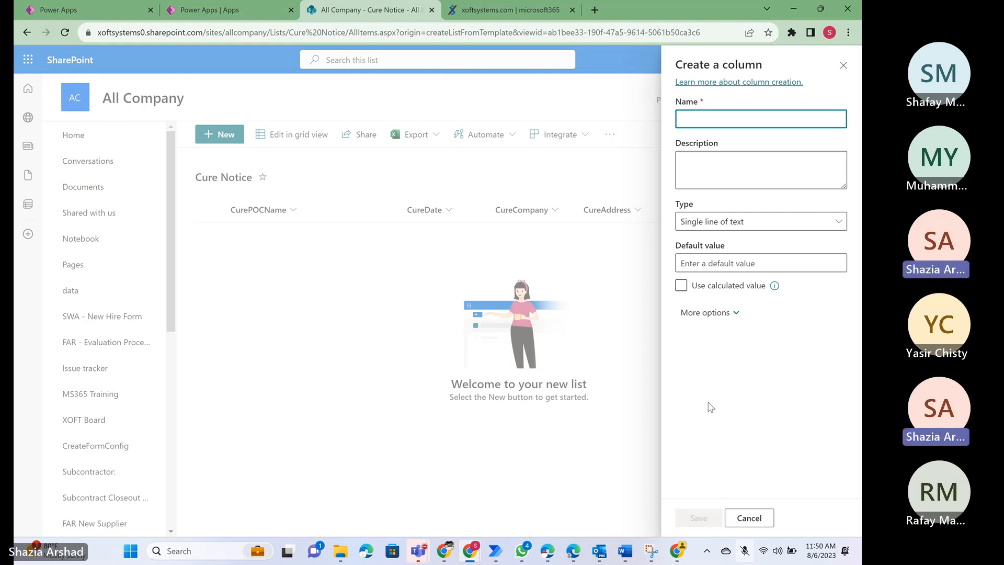
{"action": "key", "text": "alt+Tab"}
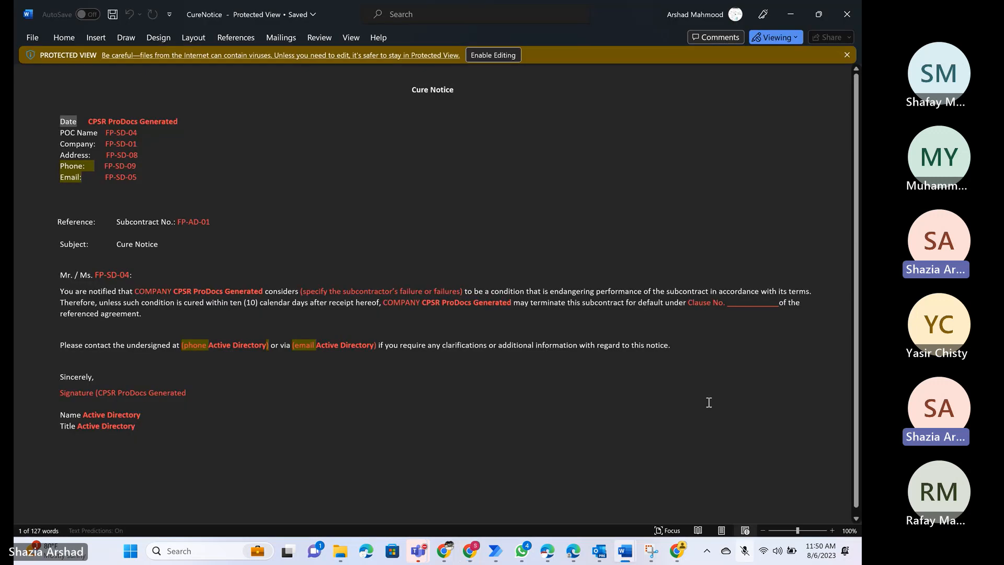
{"action": "key", "text": "alt+Tab"}
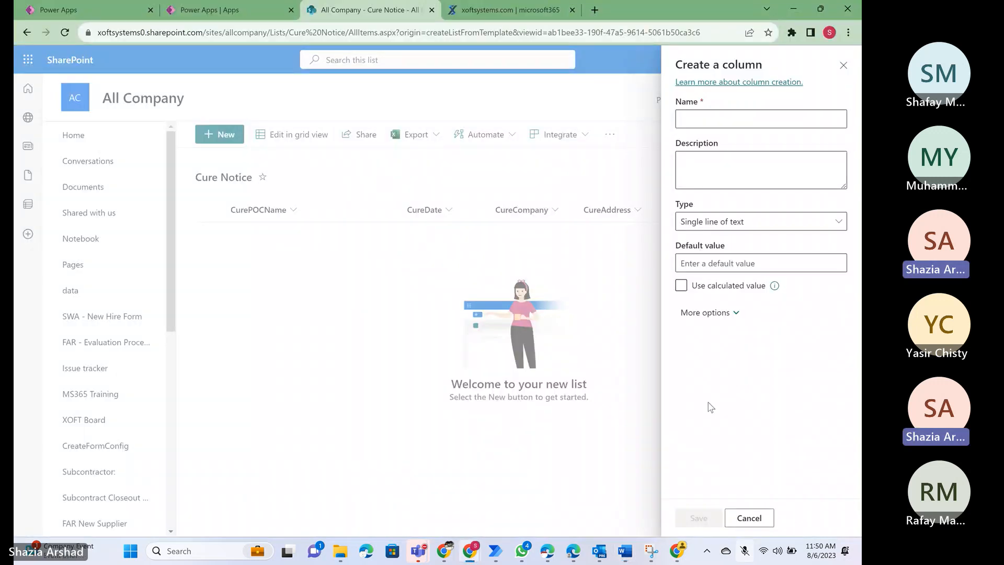
{"action": "type", "text": "C"}
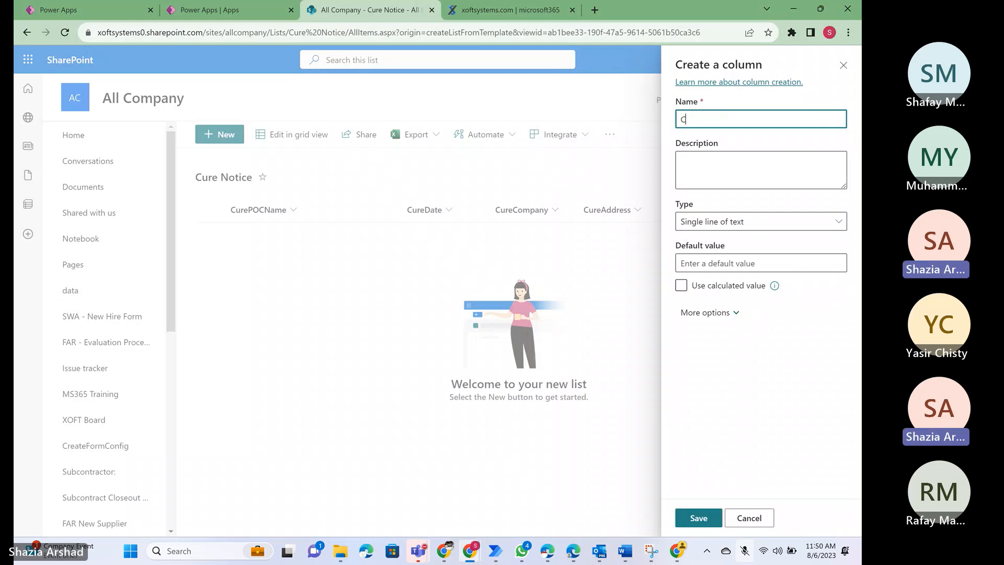
{"action": "type", "text": "urePhone"}
{"action": "key", "text": "Return"}
- Add a single-line text column named CureEmail to the list, matching the Email field in the Word document
{"action": "key", "text": "alt+Tab"}
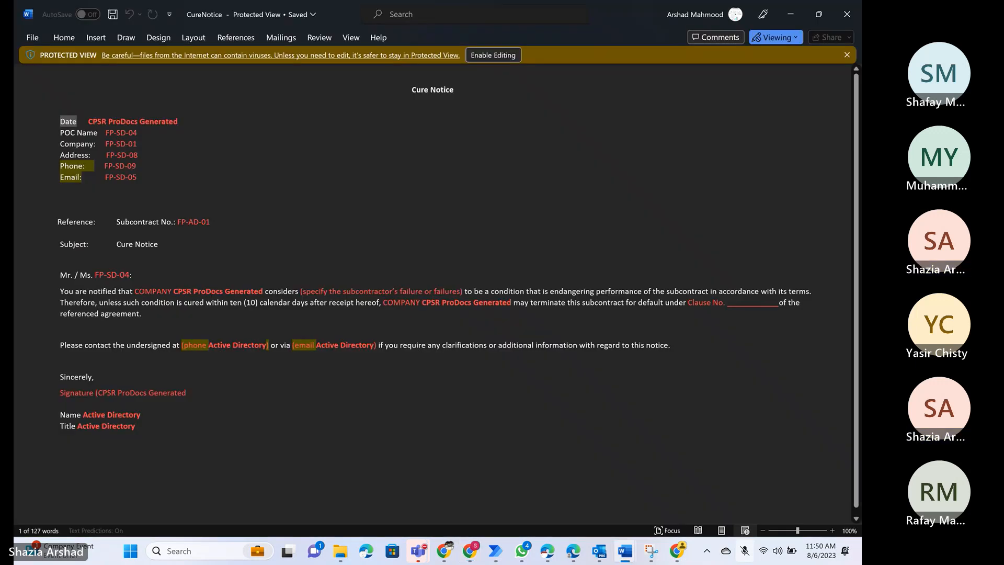
{"action": "key", "text": "alt+Tab"}
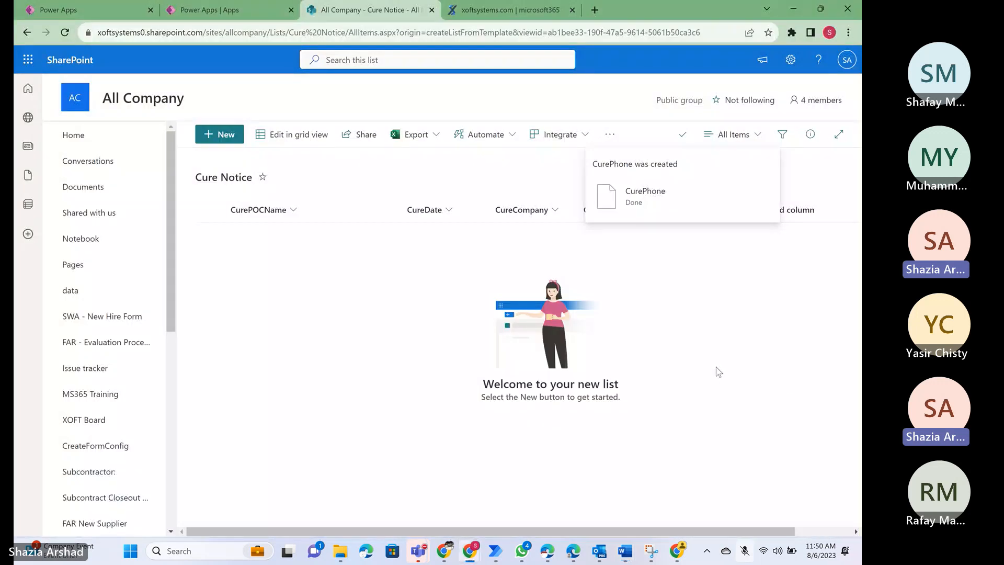
{"action": "left_click", "coordinate": [779, 215]}
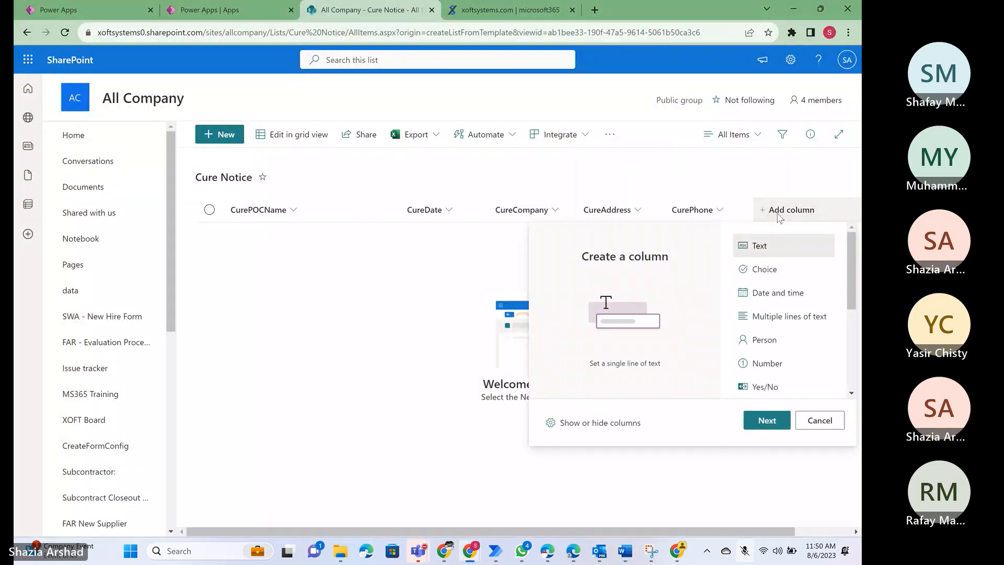
{"action": "left_click", "coordinate": [761, 421]}
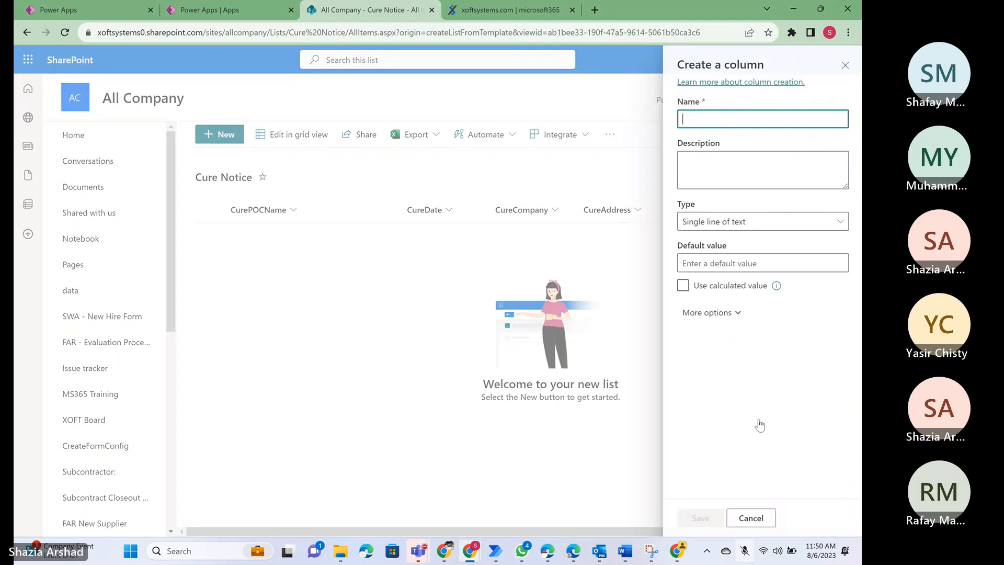
{"action": "type", "text": "CureE"}
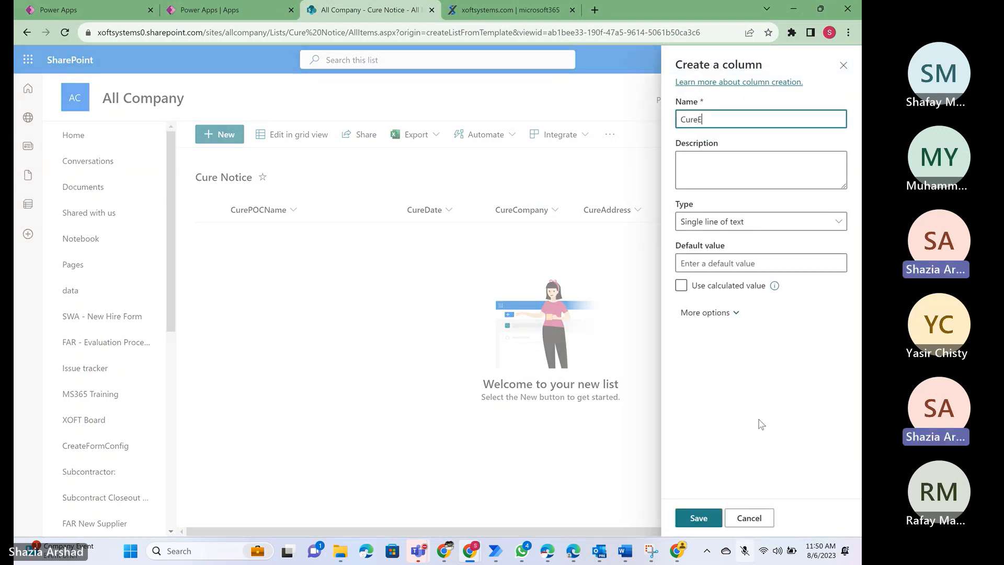
{"action": "type", "text": "mail"}
{"action": "key", "text": "Return"}
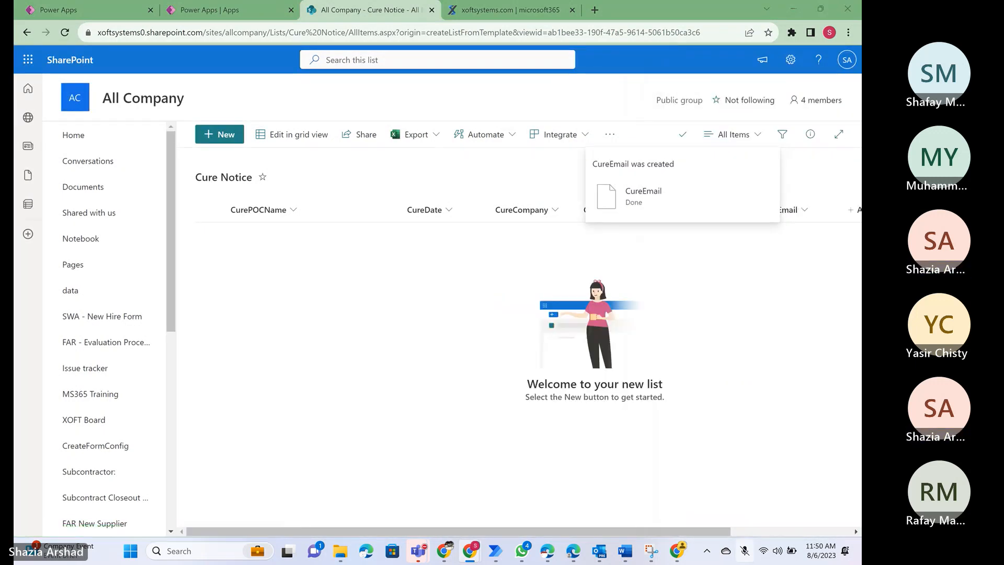
- Check the Reference line in the Word document, and add a single-line text column named CureReference to the list
{"action": "key", "text": "alt+Tab"}
{"action": "key", "text": "alt+Tab"}
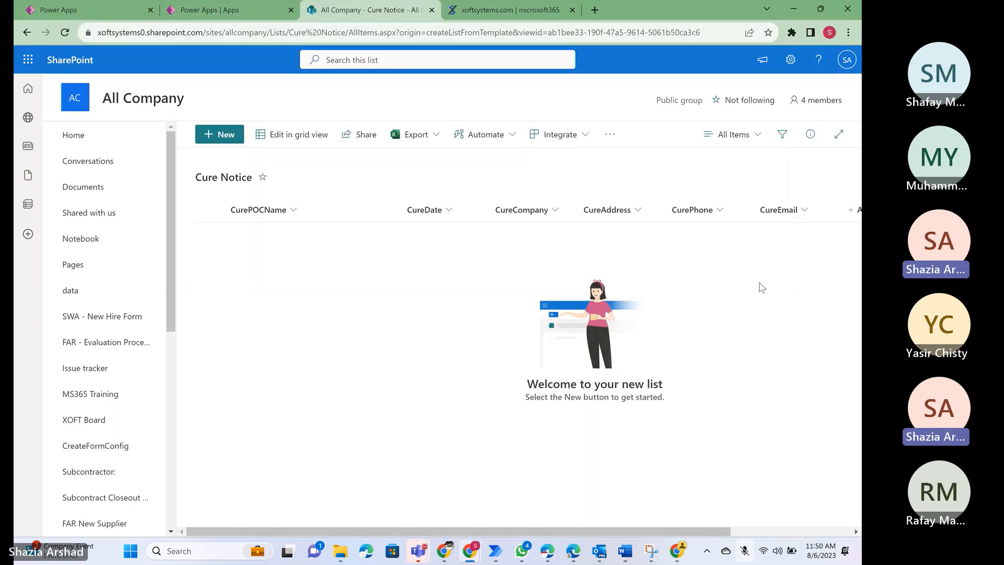
{"action": "scroll", "coordinate": [758, 288], "scroll_direction": "right", "scroll_amount": 3}
{"action": "left_click", "coordinate": [724, 210]}
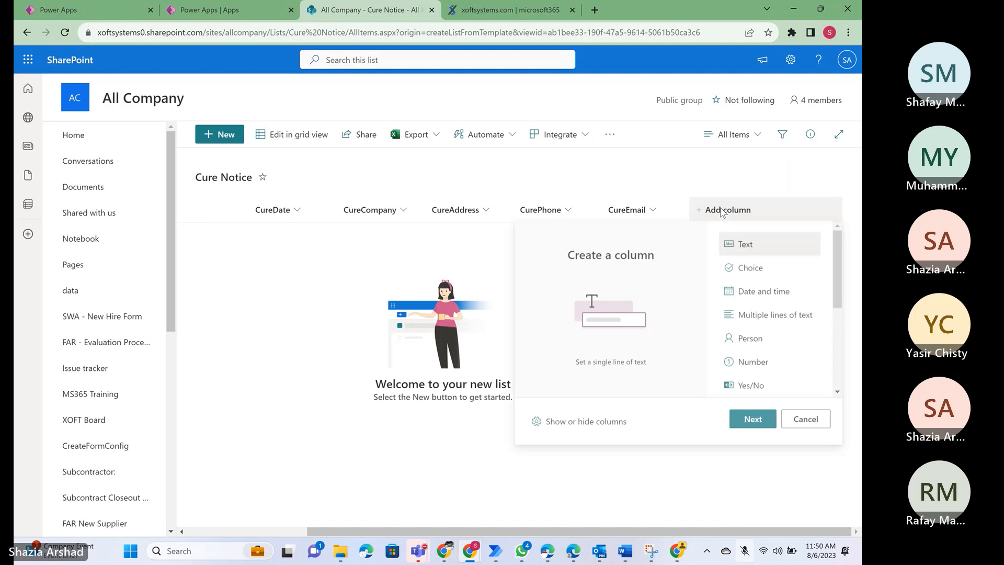
{"action": "left_click", "coordinate": [751, 422]}
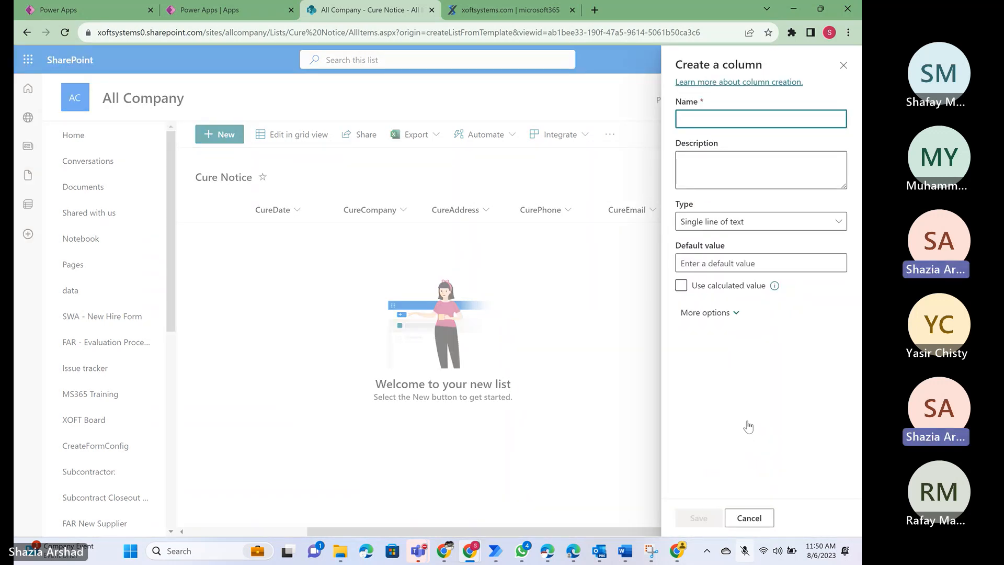
{"action": "type", "text": "Cure"}
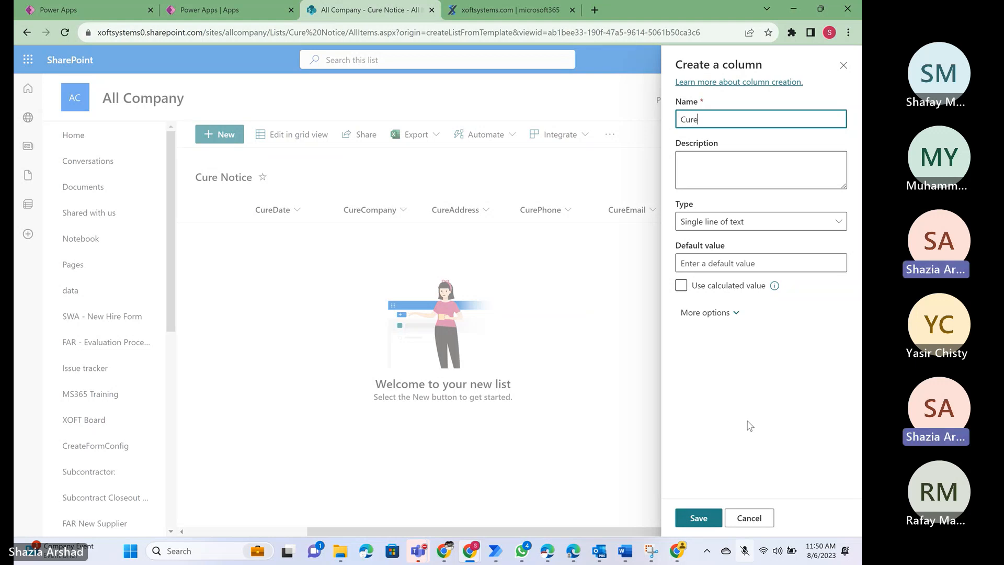
{"action": "type", "text": "Reference"}
{"action": "key", "text": "Return"}
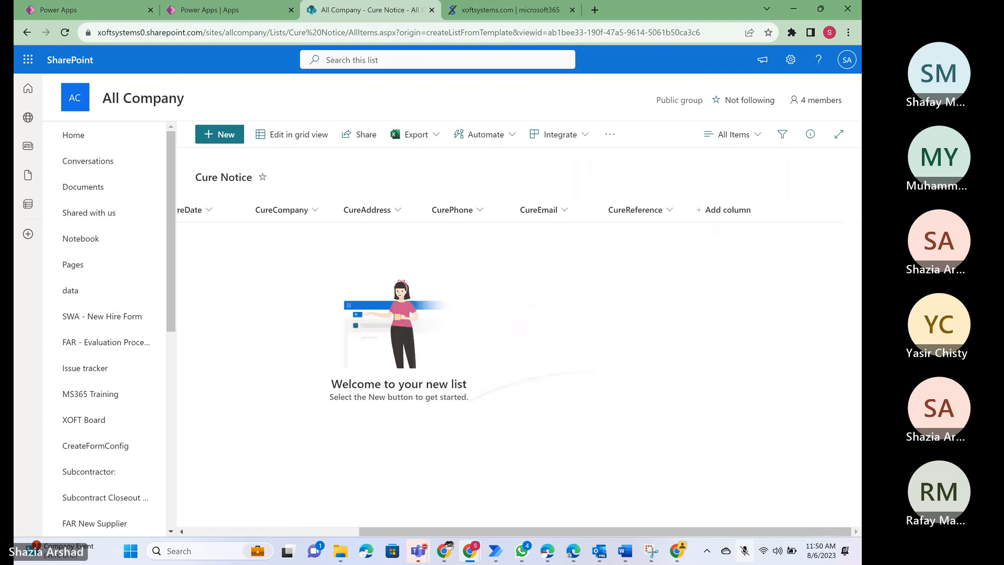
- Add a single-line text column named CureSubject to the list for the notice's Subject line
{"action": "left_click", "coordinate": [727, 210]}
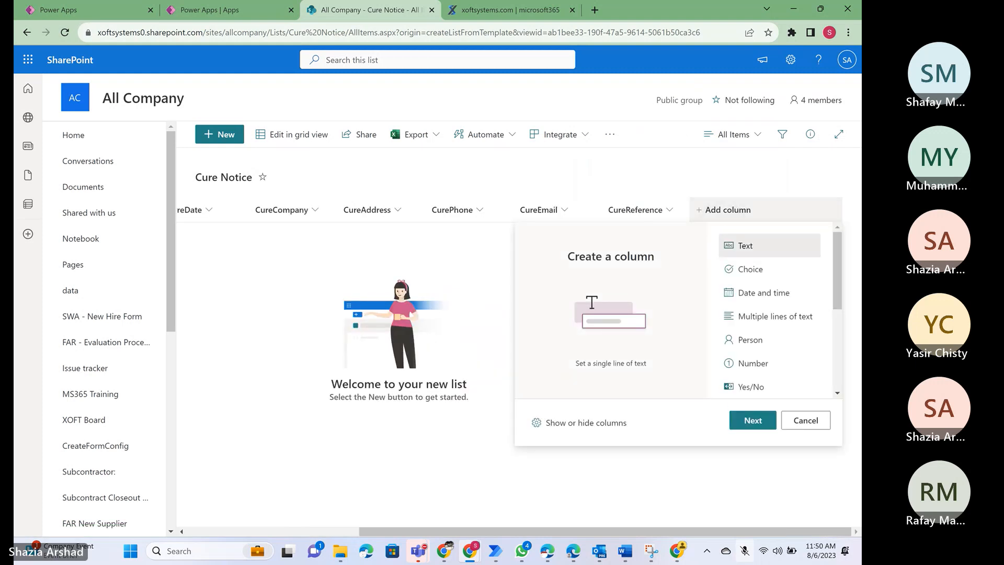
{"action": "key", "text": "Return"}
{"action": "type", "text": "Cure"}
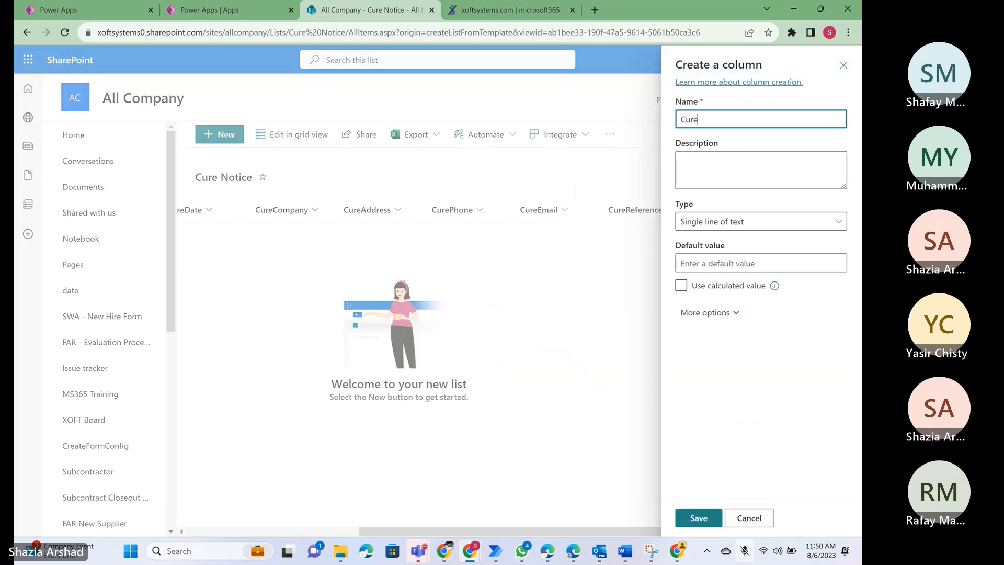
{"action": "type", "text": "Subject"}
{"action": "key", "text": "Return"}
- Review the body text in the Word document, and add a Multiple lines of text column named CureDetailedText to the list
{"action": "key", "text": "alt+Tab"}
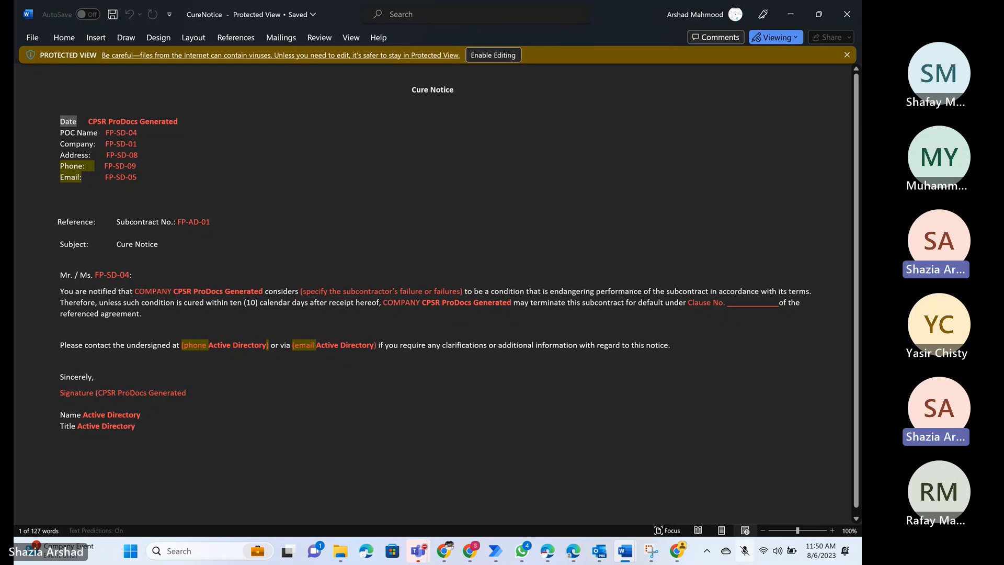
{"action": "key", "text": "alt+Tab"}
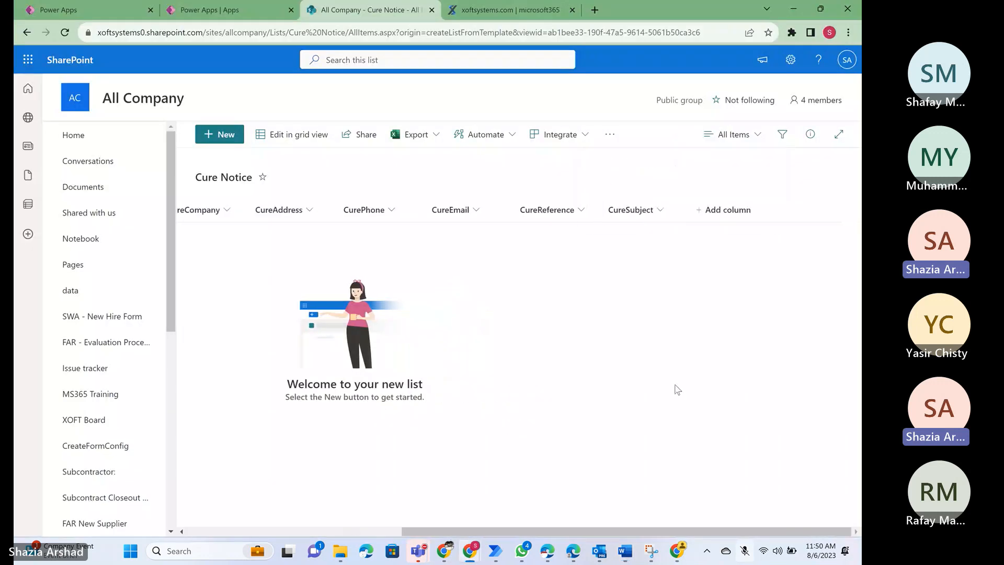
{"action": "left_click", "coordinate": [729, 219]}
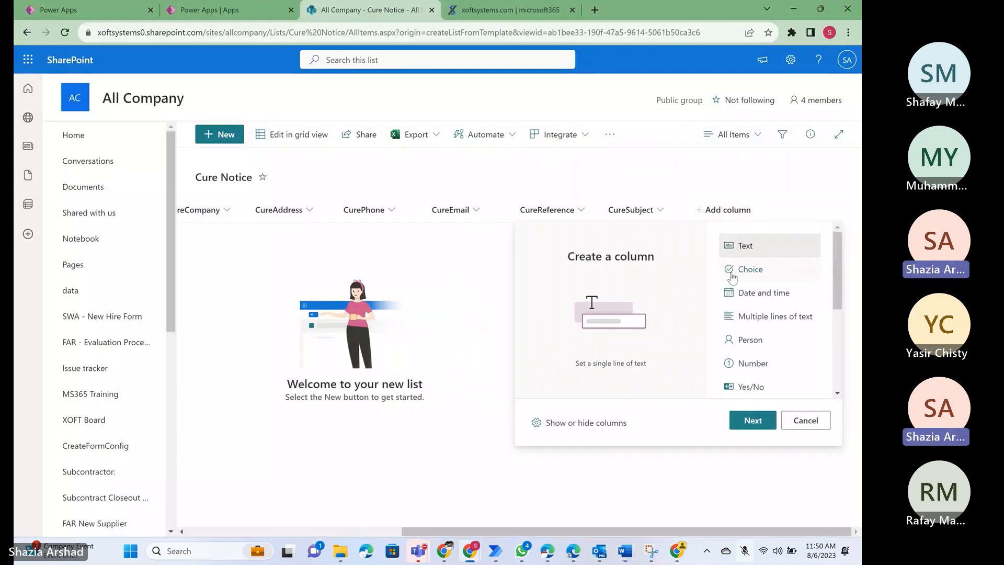
{"action": "left_click", "coordinate": [763, 318]}
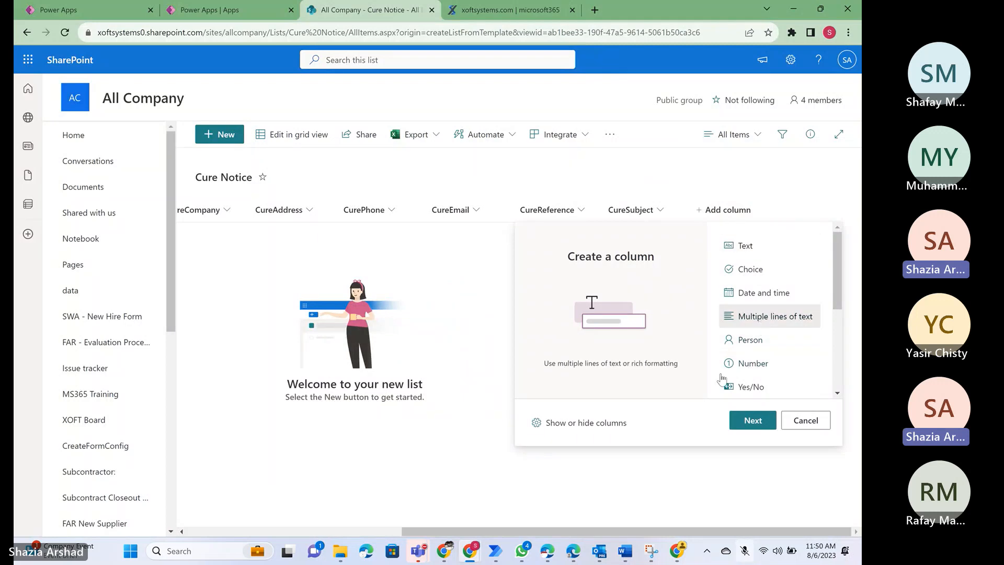
{"action": "left_click", "coordinate": [753, 420]}
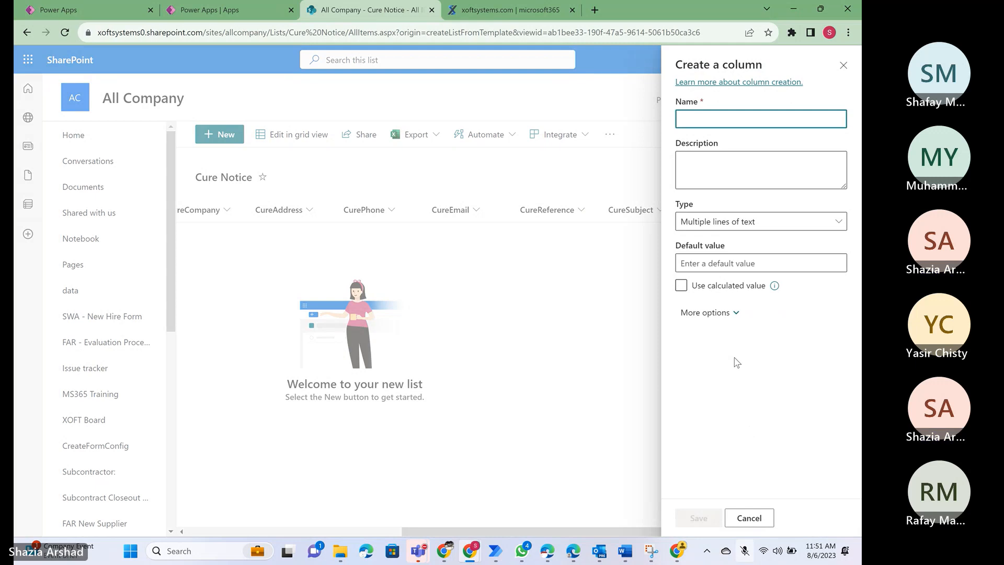
{"action": "type", "text": "Cure"}
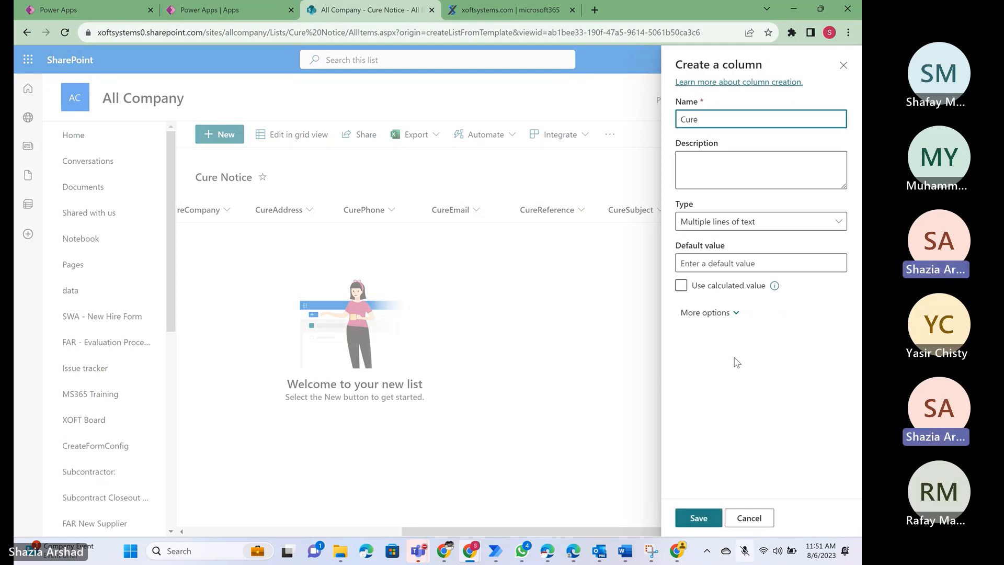
{"action": "type", "text": "DetailedText"}
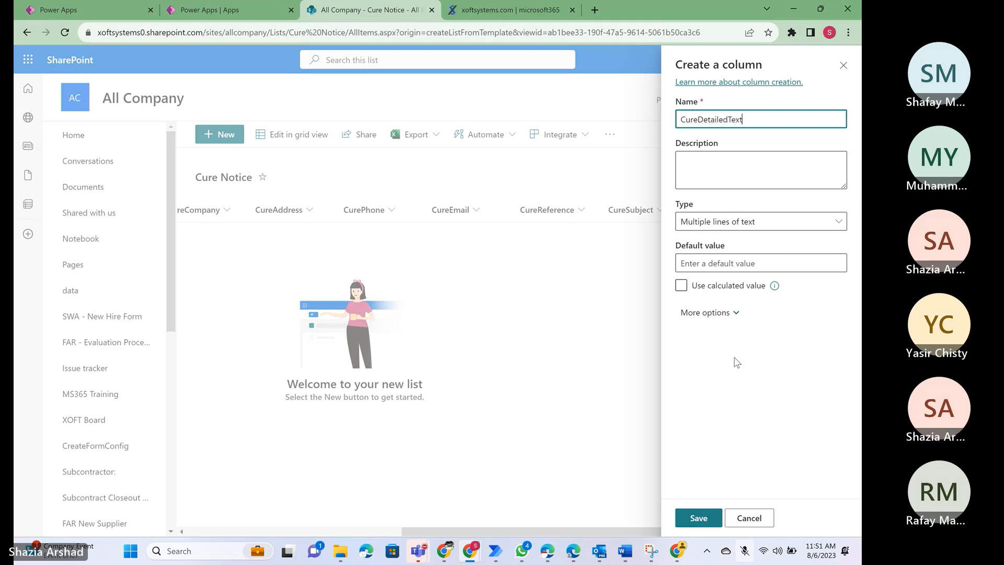
{"action": "left_click", "coordinate": [699, 517]}
- Check the signature block in the Word document, and add a single-line text column named CureSig to the list
{"action": "left_click", "coordinate": [625, 551]}
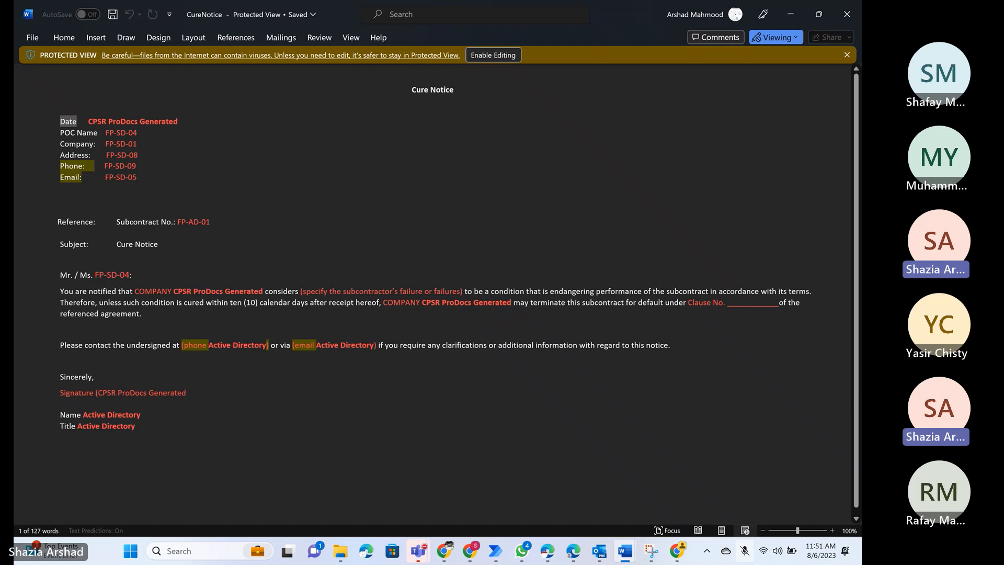
{"action": "key", "text": "alt+Tab"}
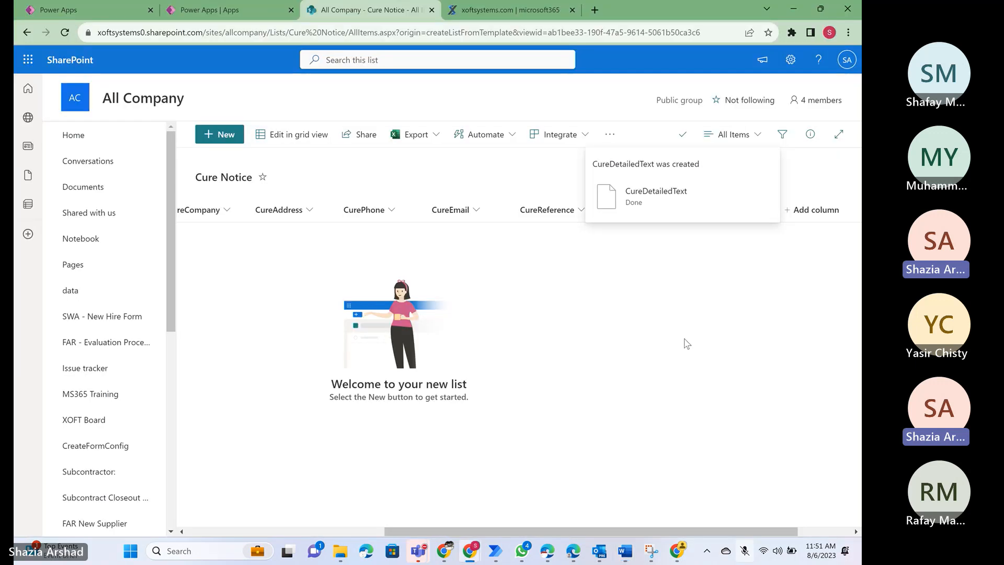
{"action": "scroll", "coordinate": [630, 337], "scroll_direction": "right", "scroll_amount": 2}
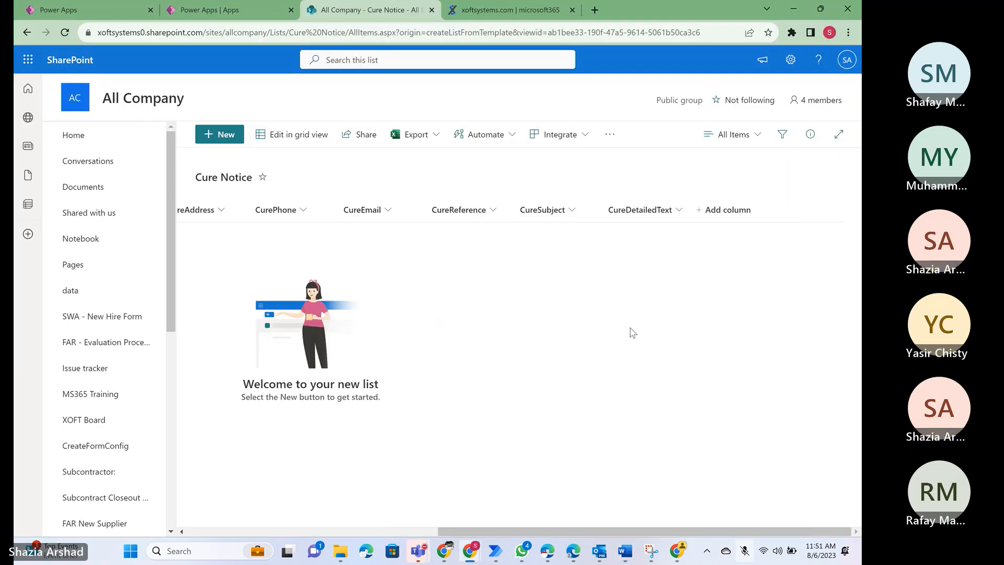
{"action": "left_click", "coordinate": [720, 216]}
{"action": "left_click", "coordinate": [744, 422]}
{"action": "type", "text": "CureSig"}
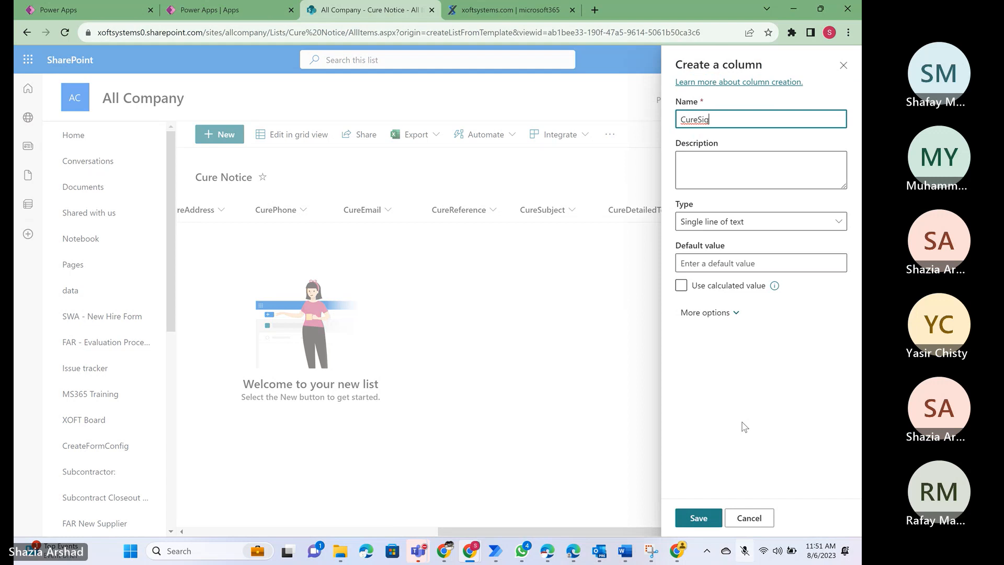
{"action": "key", "text": "Return"}
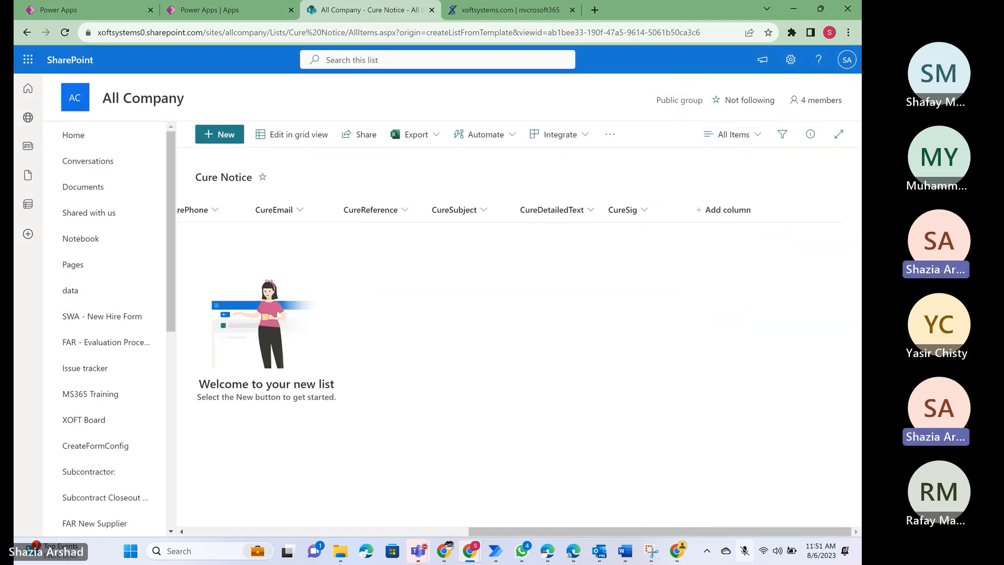
- Add a single-line text column named CureName to the list for the signer's name
{"action": "left_click", "coordinate": [728, 210]}
{"action": "left_click", "coordinate": [752, 420]}
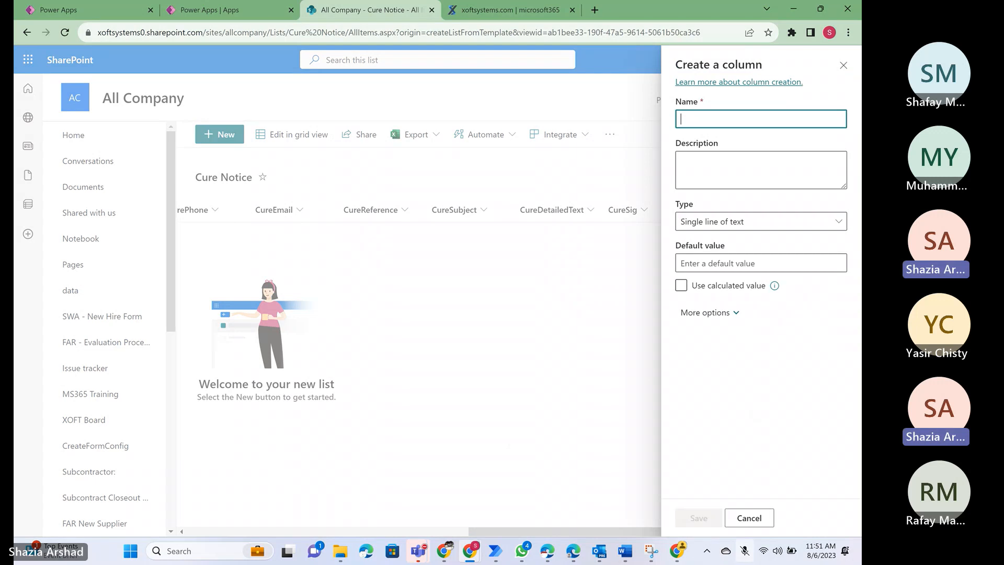
{"action": "type", "text": "CureName"}
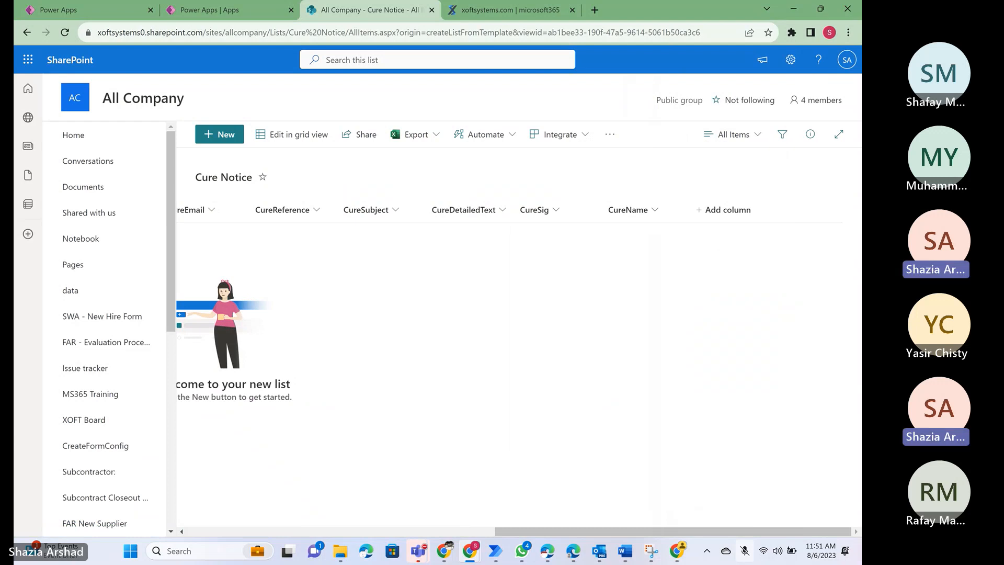
- Add a single-line text column named CureTitle to the list, and check the Word document for remaining fields
{"action": "left_click", "coordinate": [728, 209]}
{"action": "left_click", "coordinate": [752, 420]}
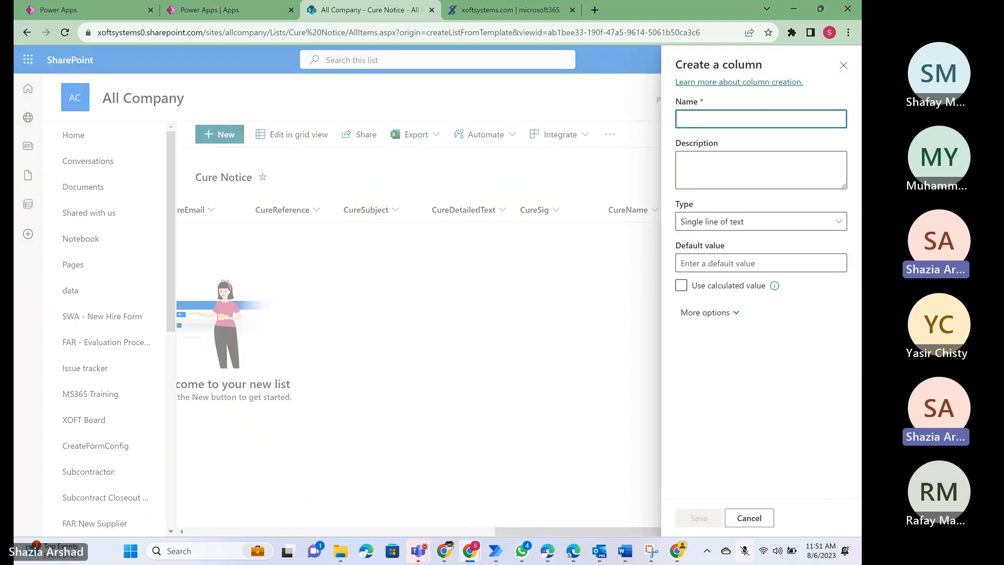
{"action": "type", "text": "CureTitle"}
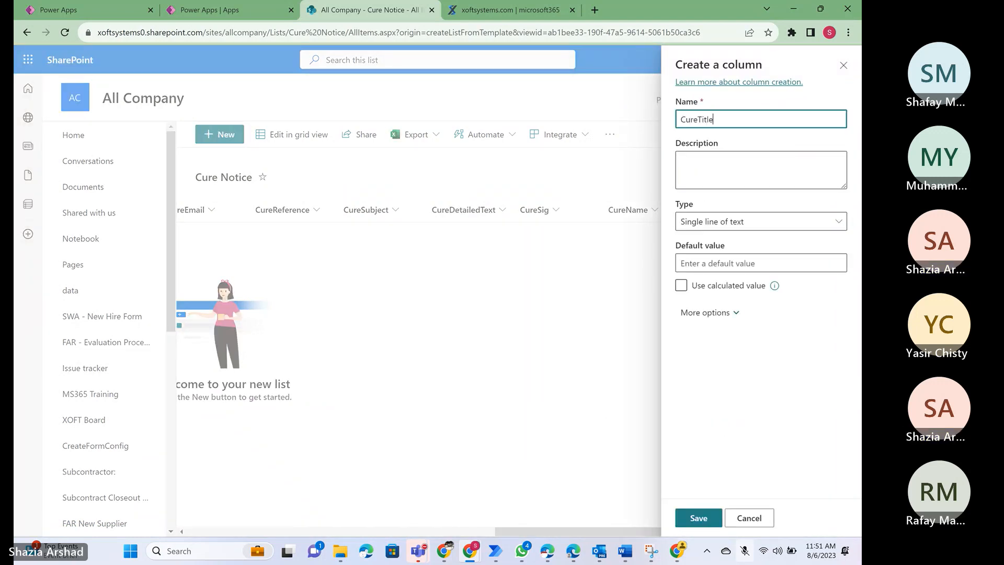
{"action": "key", "text": "Return"}
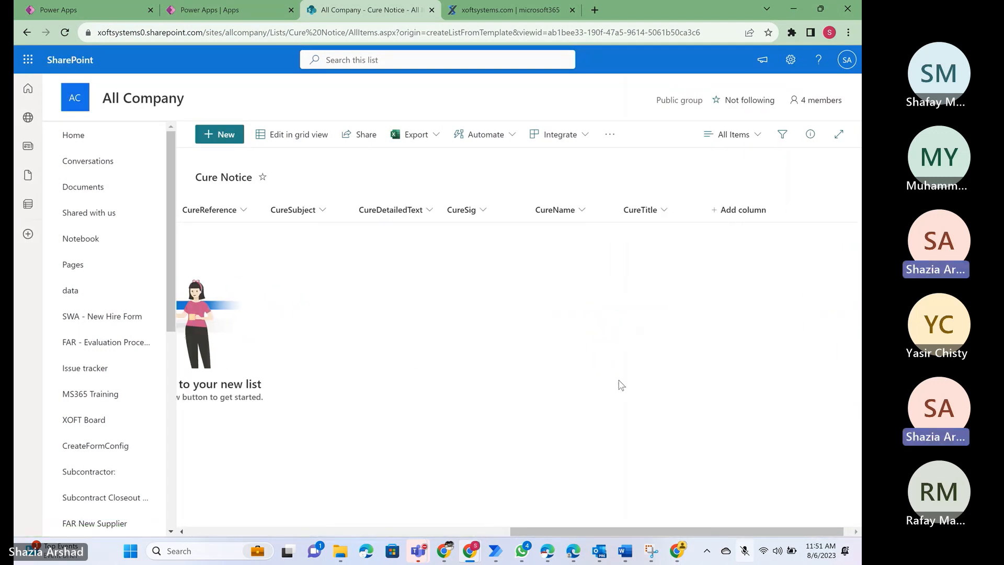
{"action": "key", "text": "alt+Tab"}
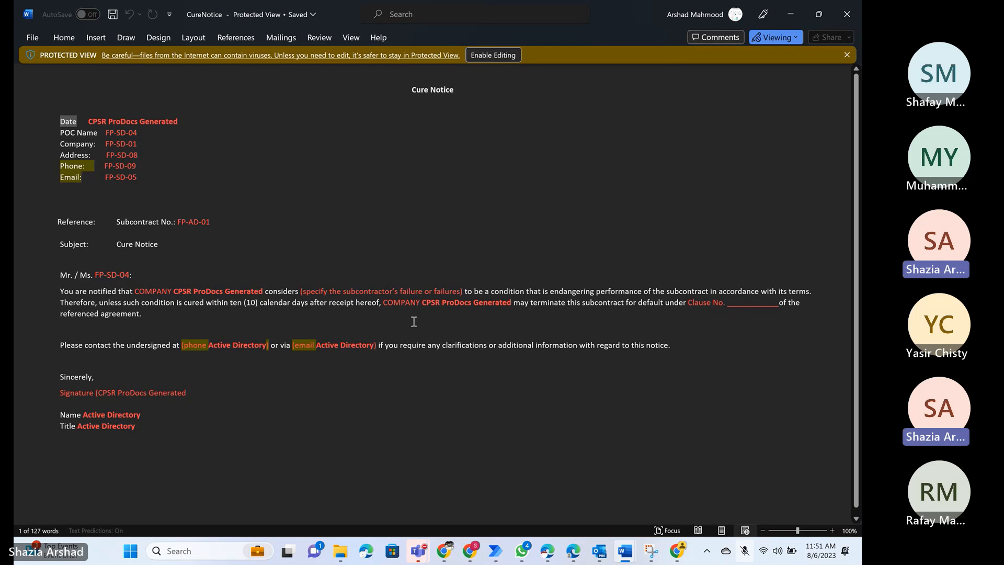
{"action": "key", "text": "alt+Tab"}
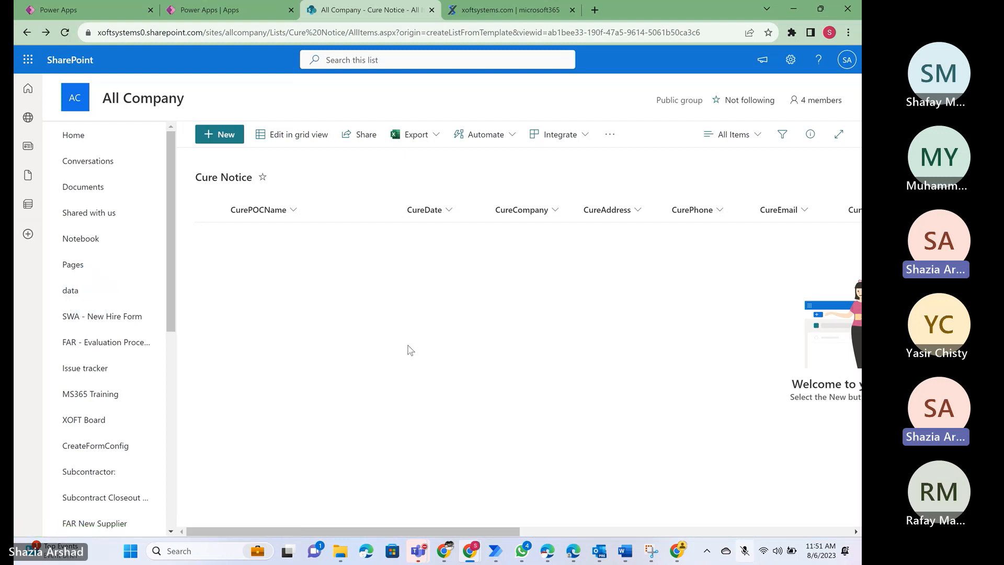
- Switch to Power Apps and look at the CPSR ProDocs - Direct app, the app list and the new app types
{"action": "left_click", "coordinate": [221, 10]}
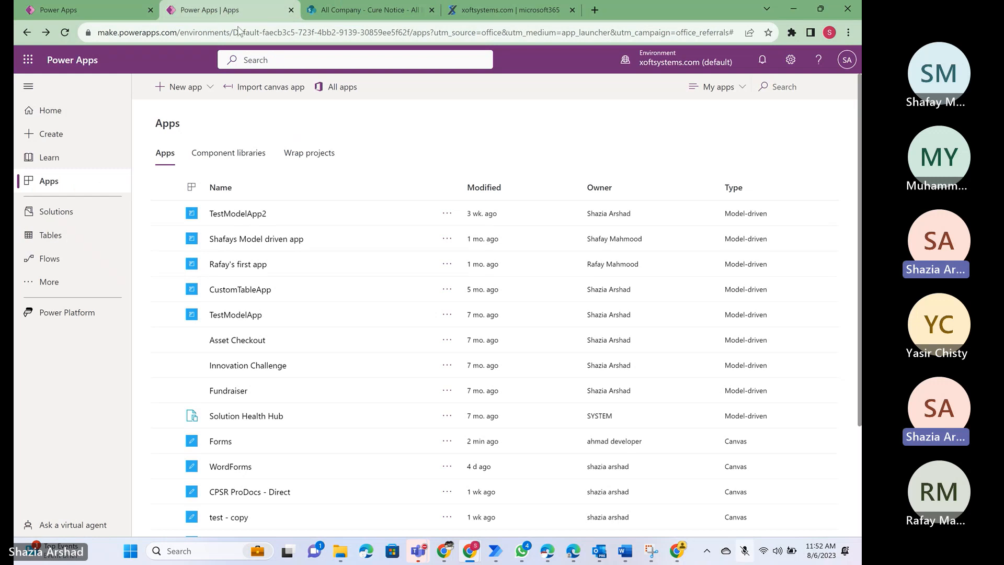
{"action": "left_click", "coordinate": [92, 11]}
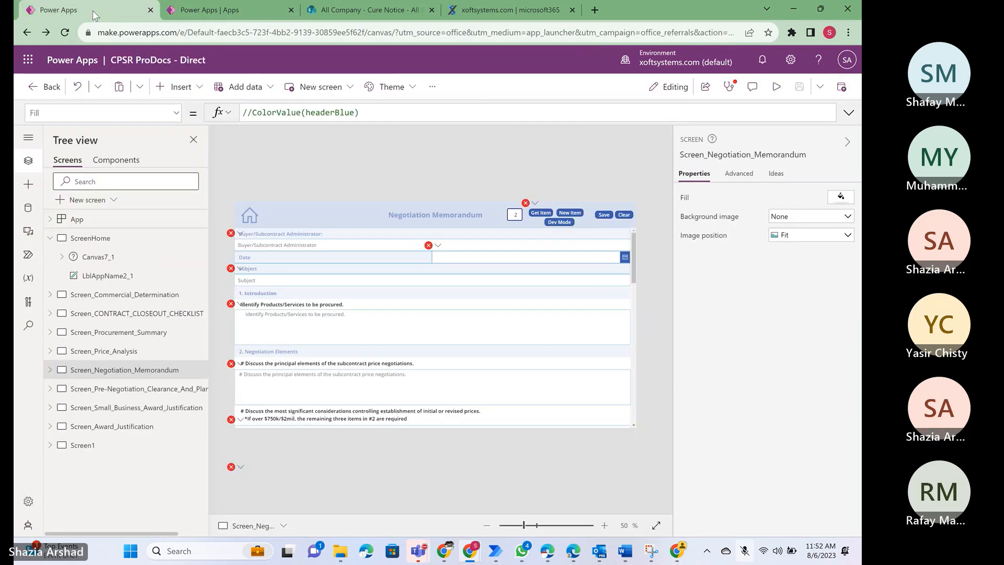
{"action": "left_click", "coordinate": [216, 10]}
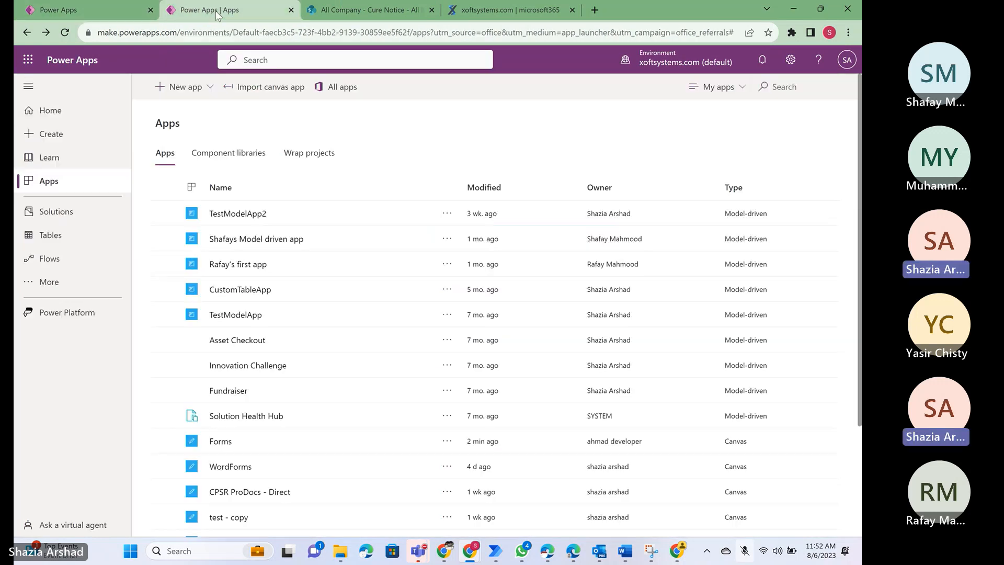
{"action": "left_click", "coordinate": [196, 96]}
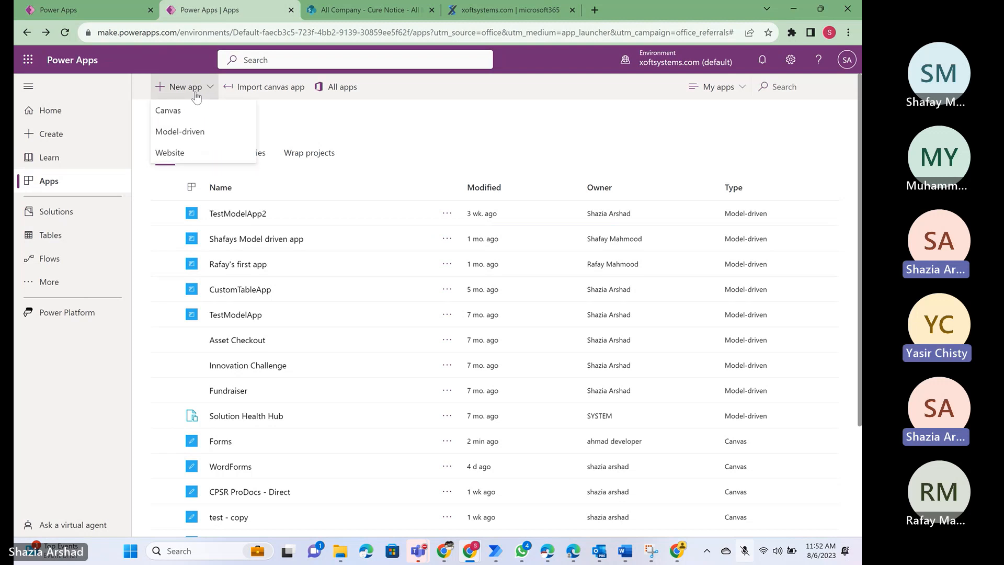
{"action": "left_click", "coordinate": [431, 105]}
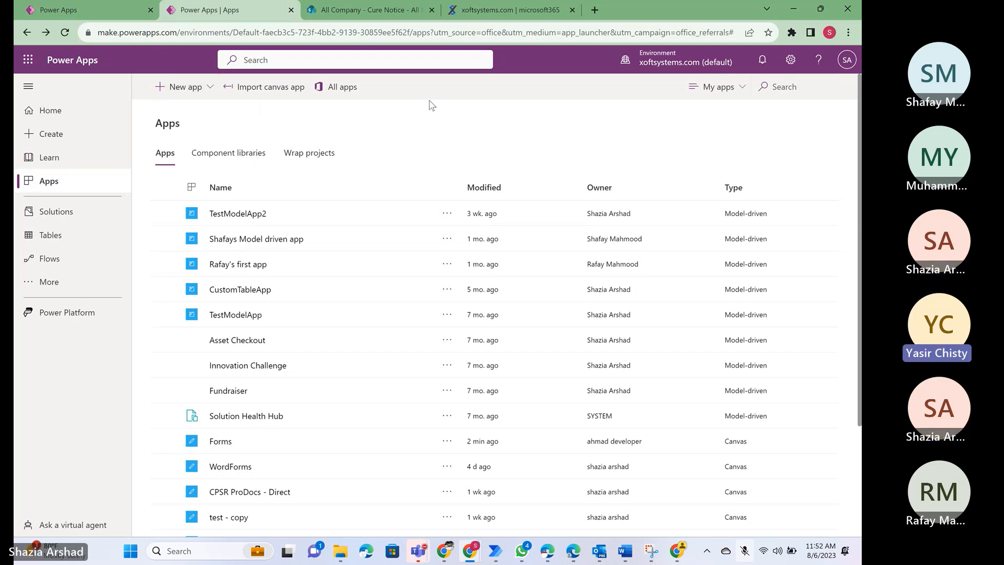
- Return to the Cure Notice list in SharePoint and review its columns from CureDate through CureTitle
{"action": "left_click", "coordinate": [341, 14]}
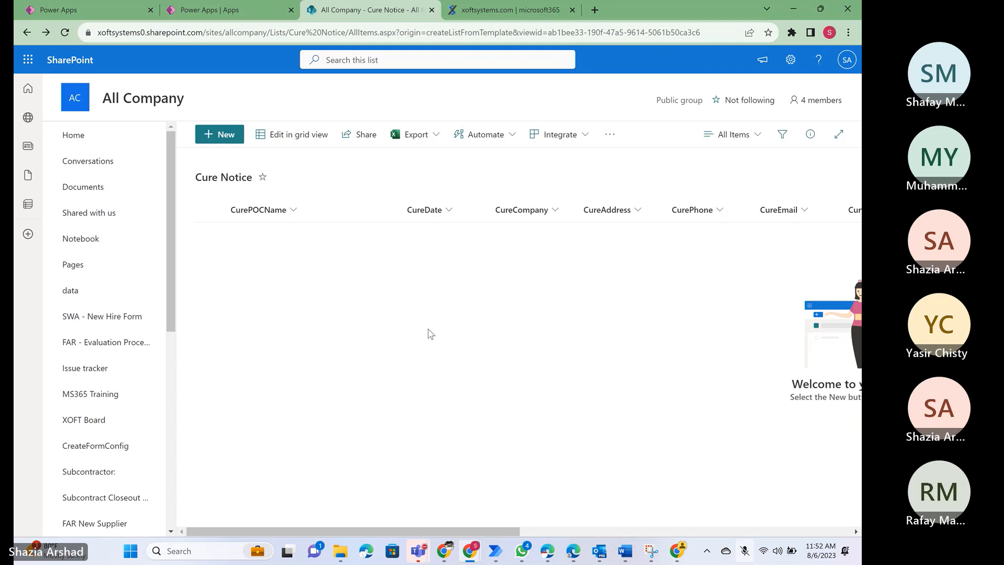
{"action": "scroll", "coordinate": [430, 334], "scroll_direction": "right", "scroll_amount": 5}
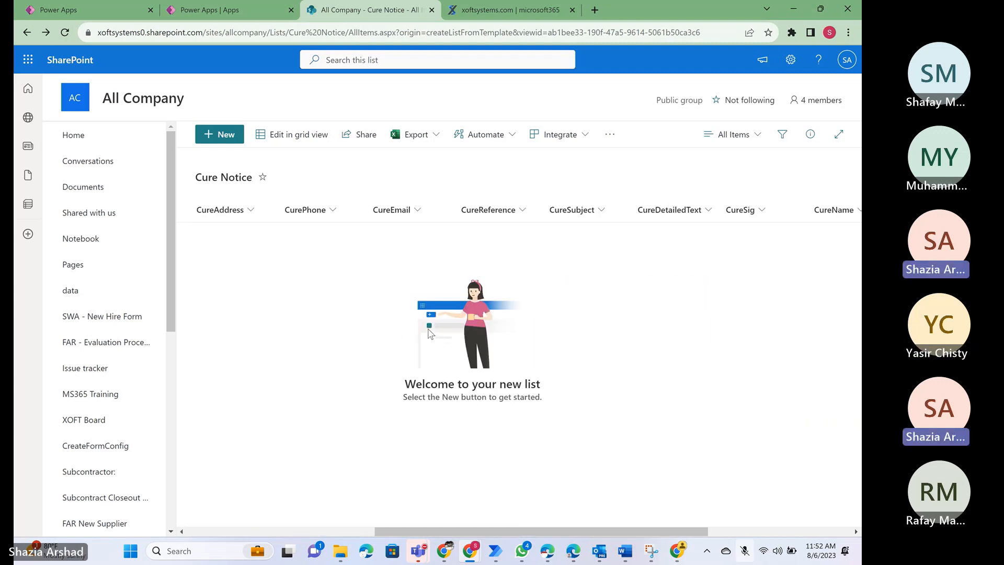
{"action": "scroll", "coordinate": [430, 333], "scroll_direction": "right", "scroll_amount": 5}
{"action": "scroll", "coordinate": [431, 334], "scroll_direction": "left", "scroll_amount": 3}
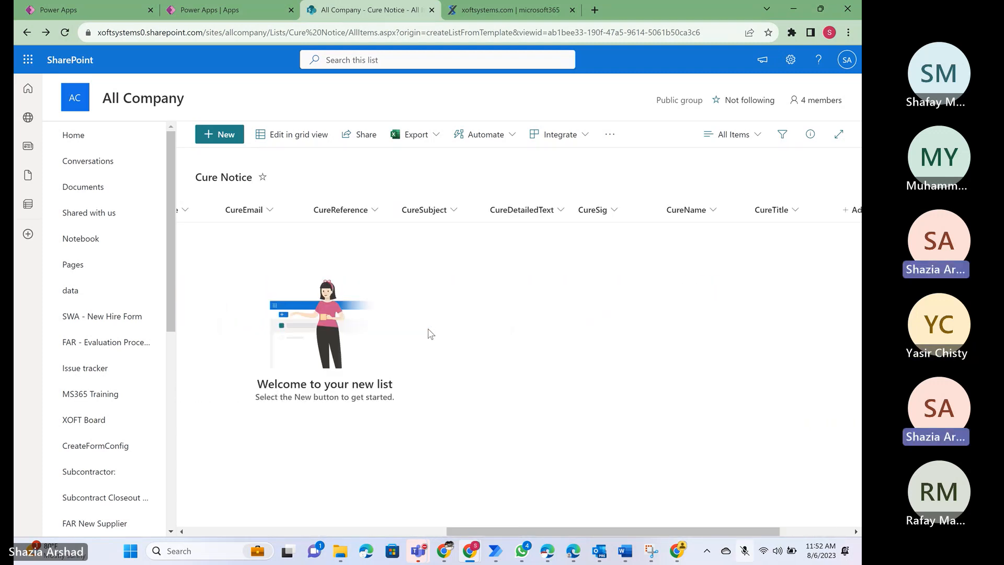
{"action": "scroll", "coordinate": [430, 334], "scroll_direction": "left", "scroll_amount": 4}
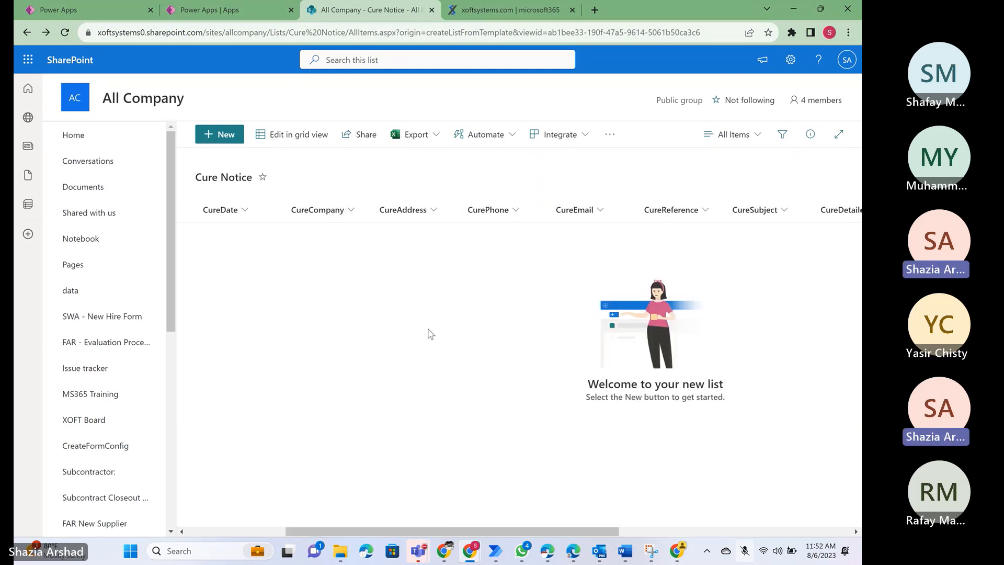
{"action": "scroll", "coordinate": [430, 334], "scroll_direction": "right", "scroll_amount": 1}
{"action": "scroll", "coordinate": [430, 334], "scroll_direction": "right", "scroll_amount": 3}
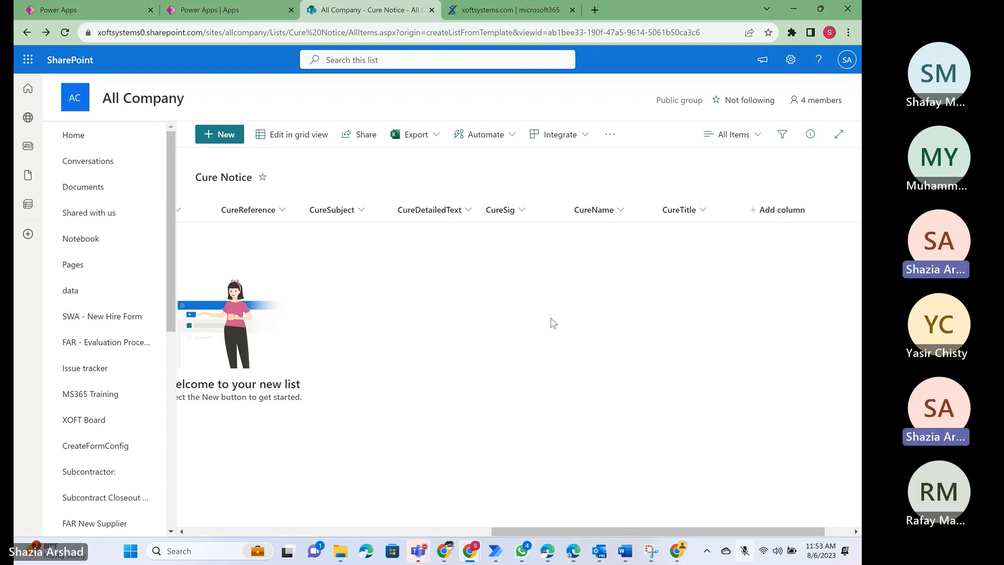
- Rename the Cure Notice list as FAR Cure Notice
{"action": "left_click", "coordinate": [227, 180]}
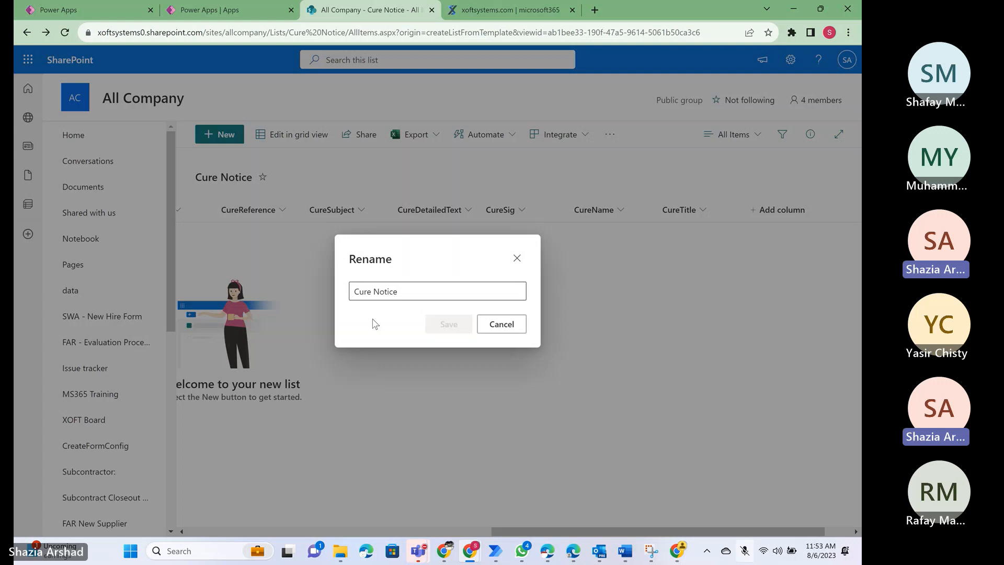
{"action": "left_click", "coordinate": [408, 292]}
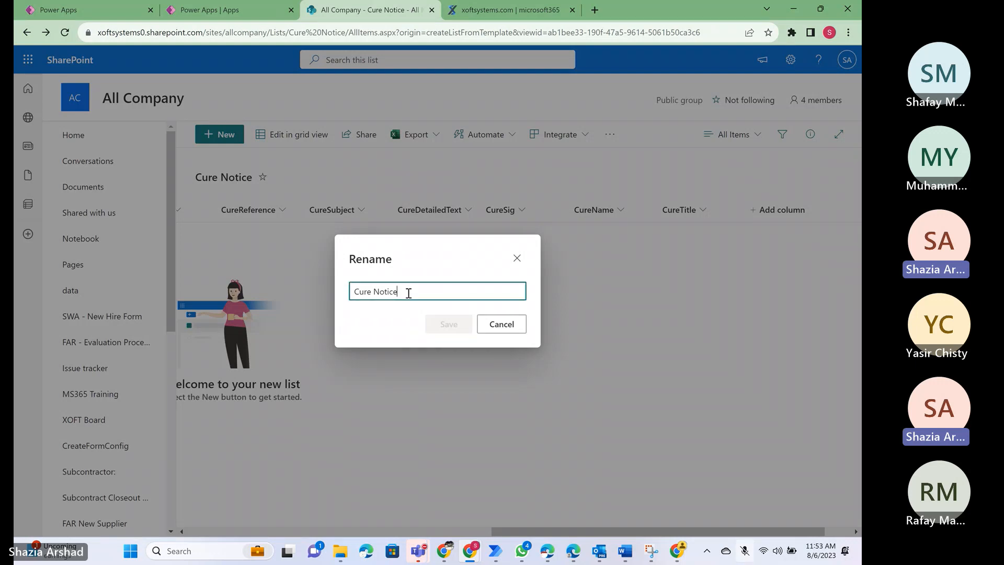
{"action": "key", "text": "Home"}
{"action": "type", "text": "FAR"}
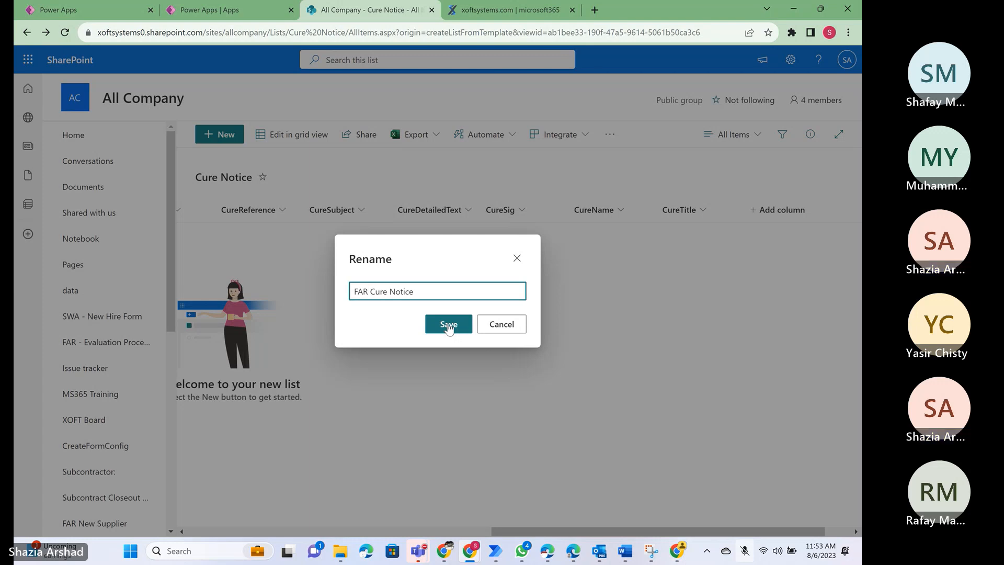
{"action": "left_click", "coordinate": [448, 325]}
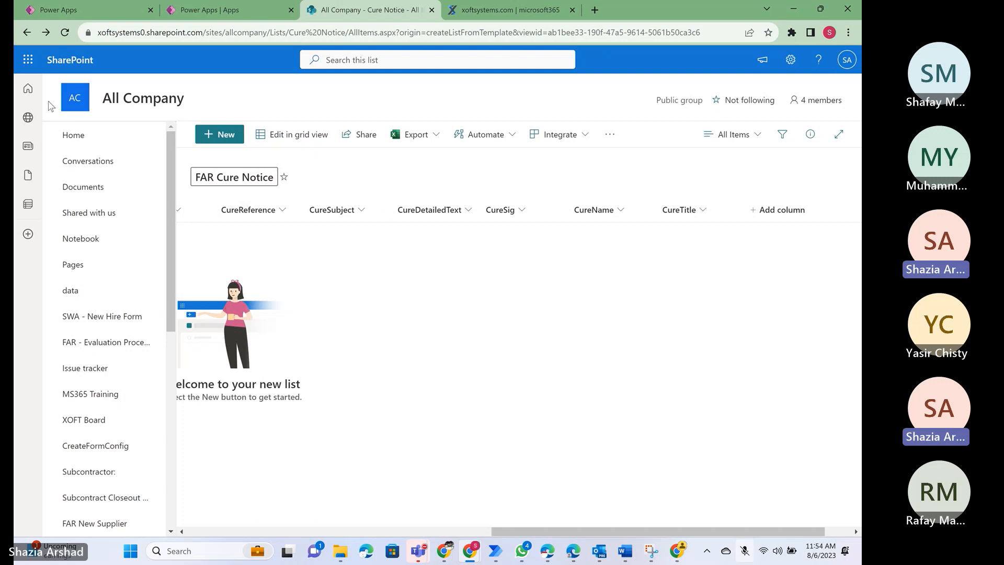
- Compare the frequent sites on the SharePoint home page with the teams in Microsoft Teams, including the channels of the xoftsystems.com team
{"action": "left_click", "coordinate": [28, 90]}
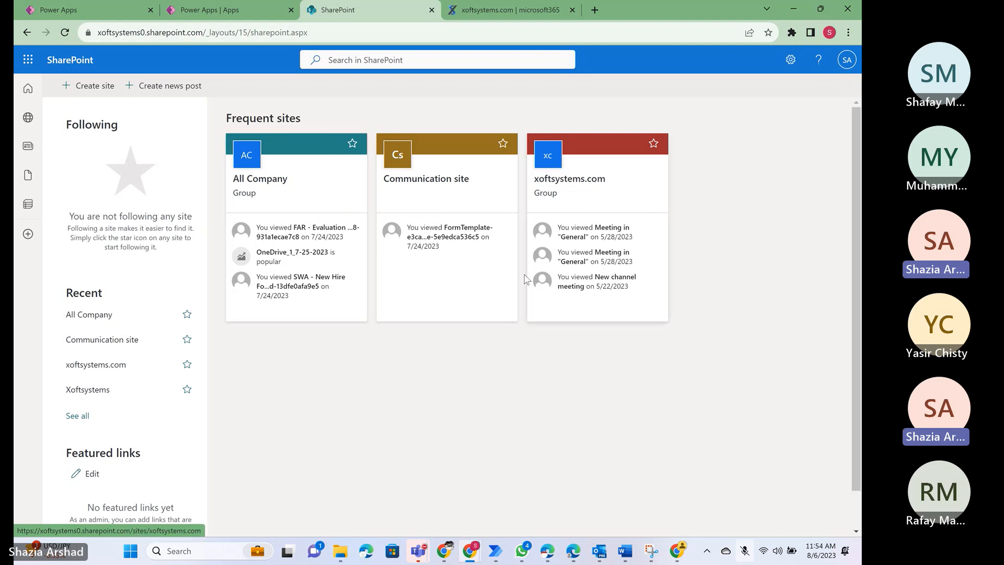
{"action": "mouse_move", "coordinate": [419, 552]}
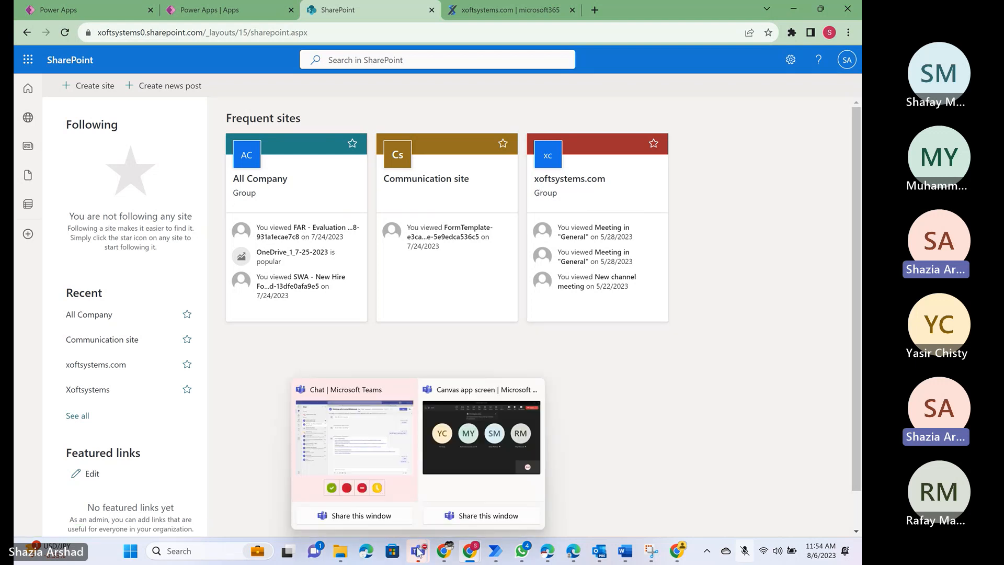
{"action": "left_click", "coordinate": [353, 442]}
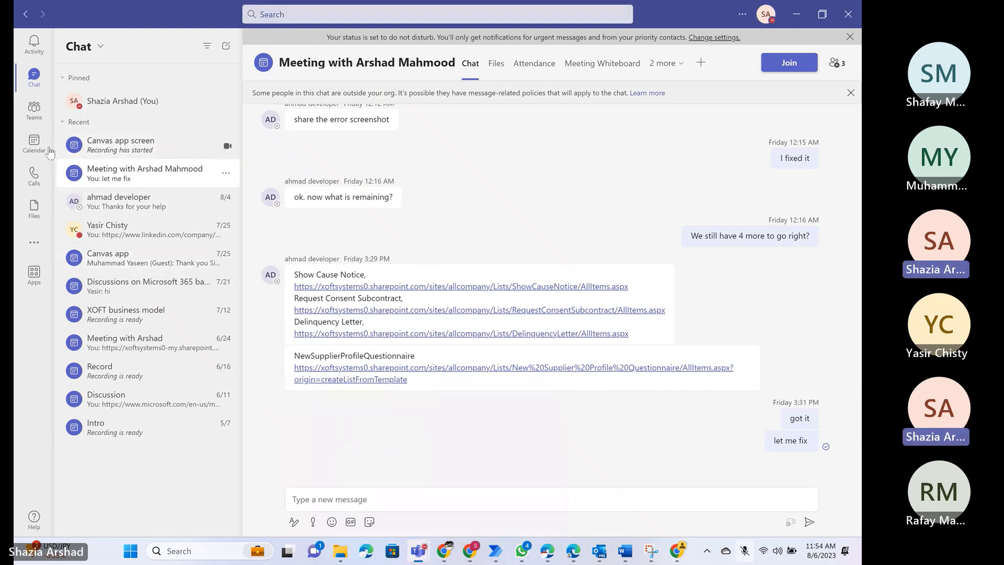
{"action": "left_click", "coordinate": [34, 110]}
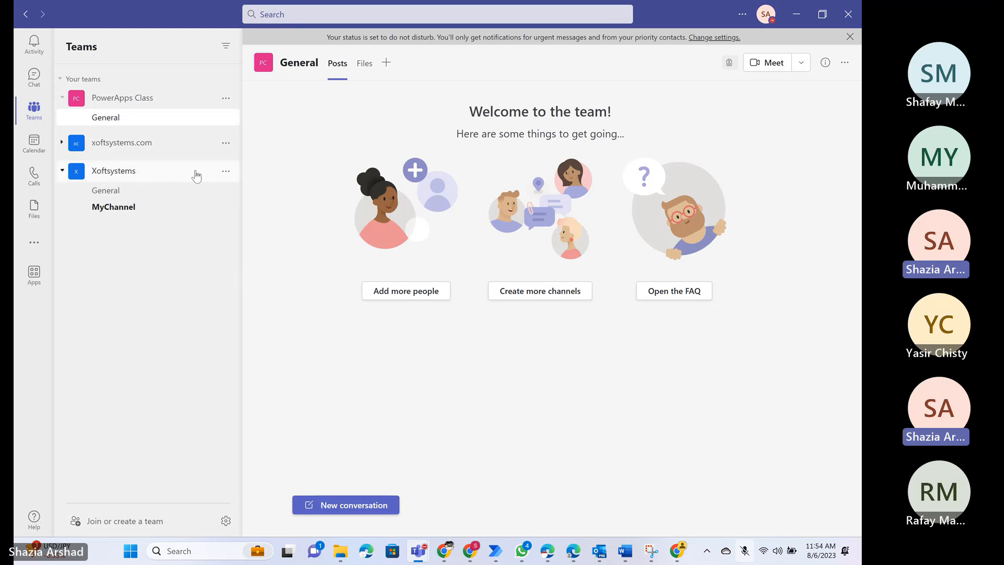
{"action": "key", "text": "alt+Tab"}
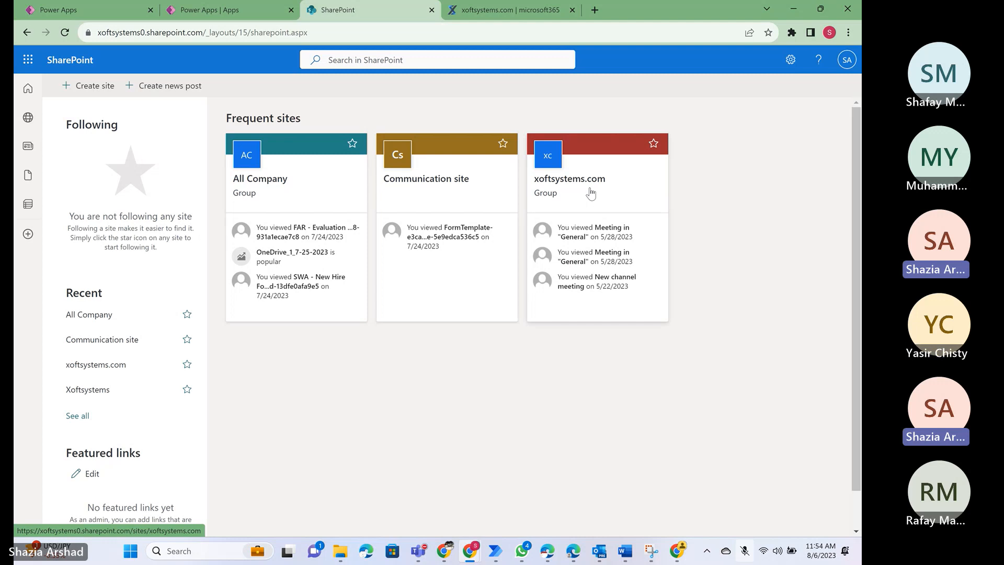
{"action": "key", "text": "alt+Tab"}
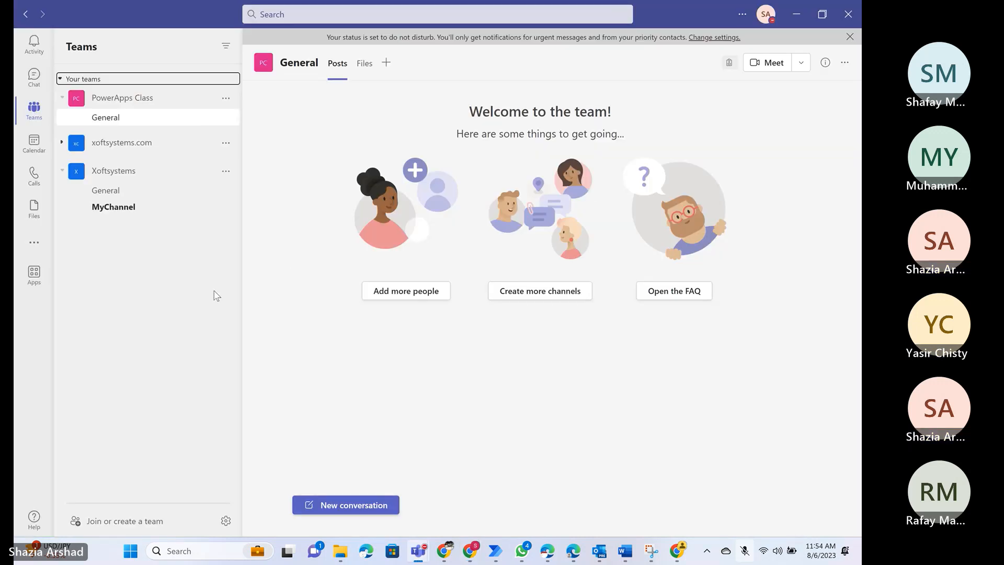
{"action": "left_click", "coordinate": [62, 142]}
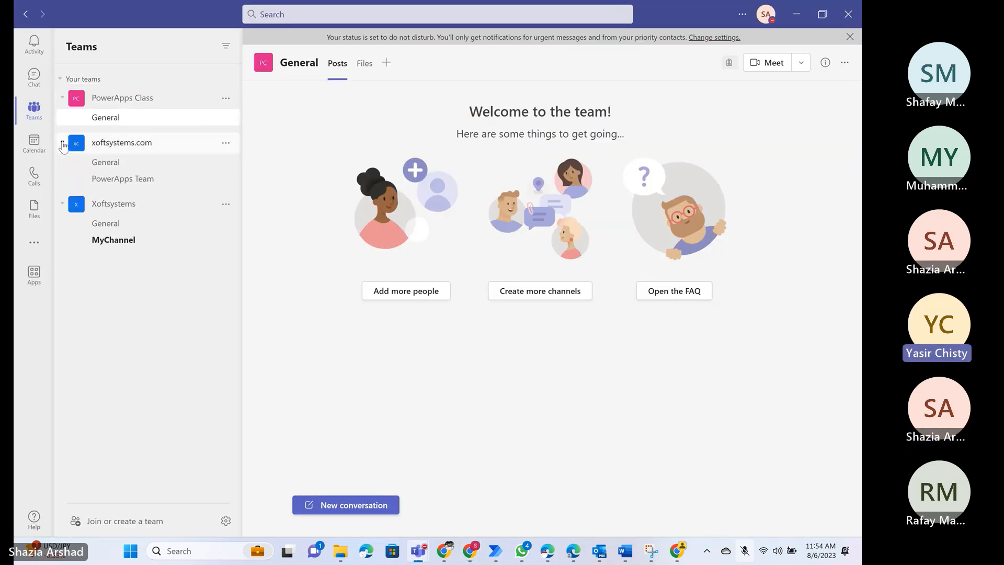
{"action": "left_click", "coordinate": [62, 143]}
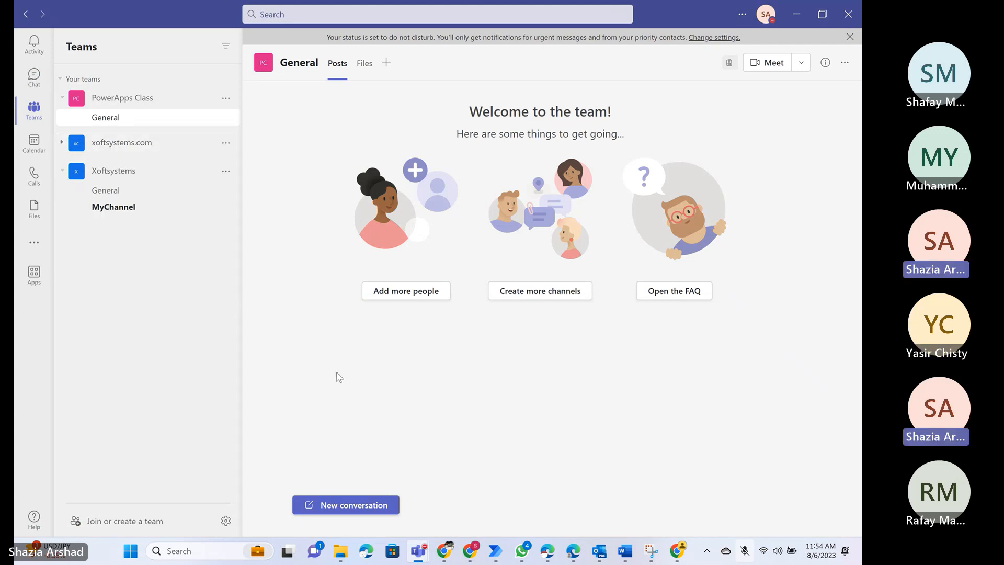
- Switch to SharePoint in the browser, open the All Company site and look through the lists in its site navigation
{"action": "key", "text": "alt+Tab"}
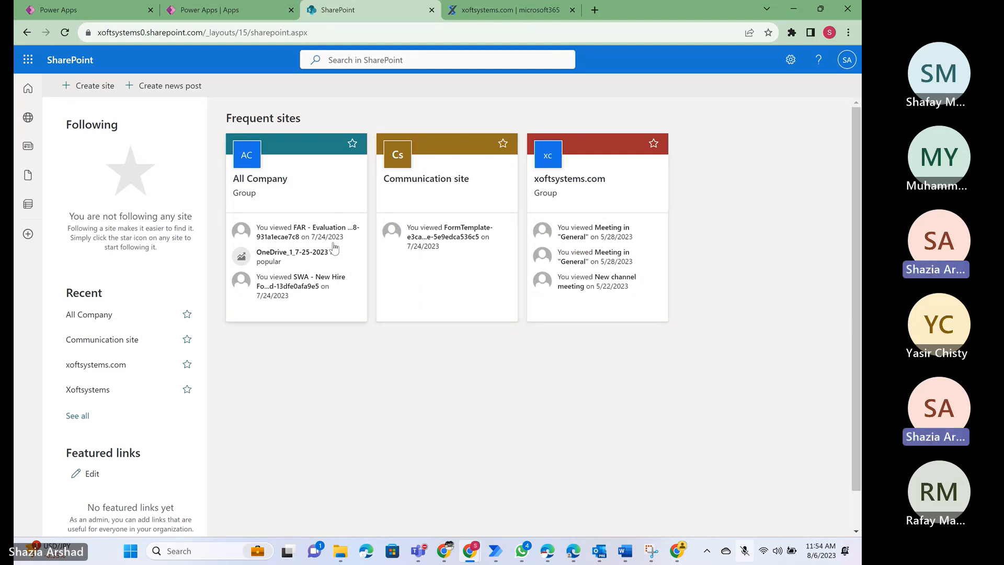
{"action": "left_click", "coordinate": [296, 202]}
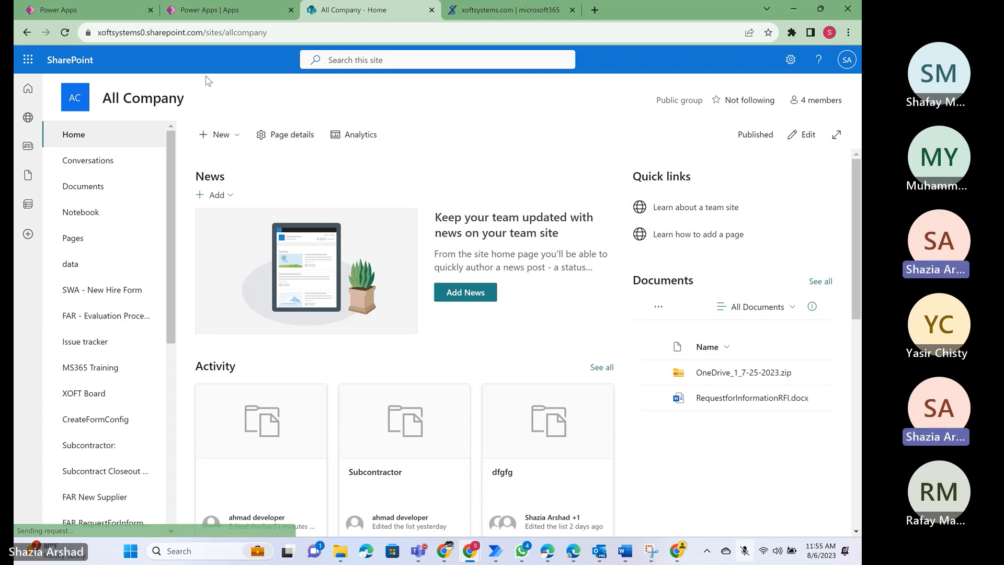
{"action": "scroll", "coordinate": [103, 334], "scroll_direction": "down", "scroll_amount": 3}
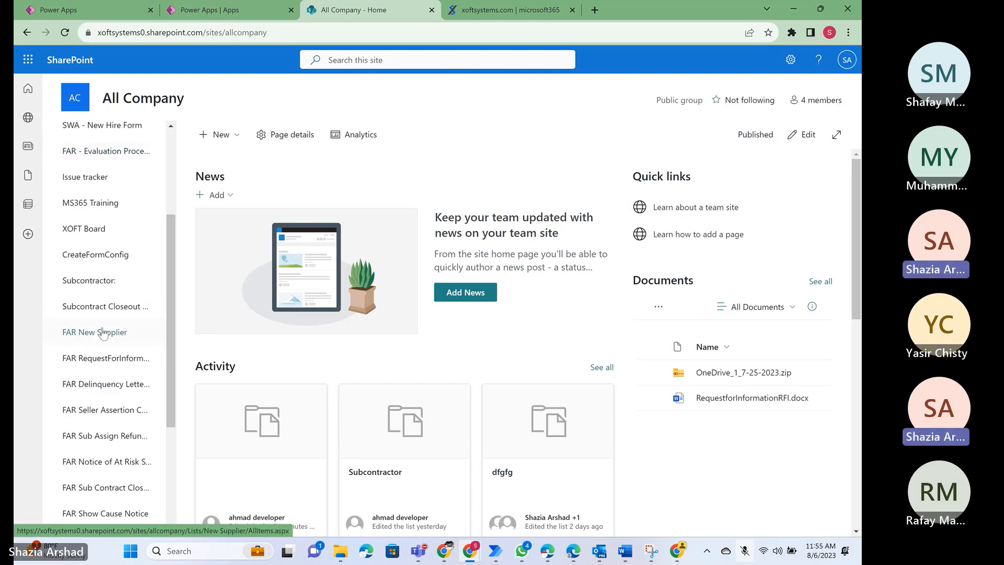
{"action": "scroll", "coordinate": [103, 333], "scroll_direction": "down", "scroll_amount": 4}
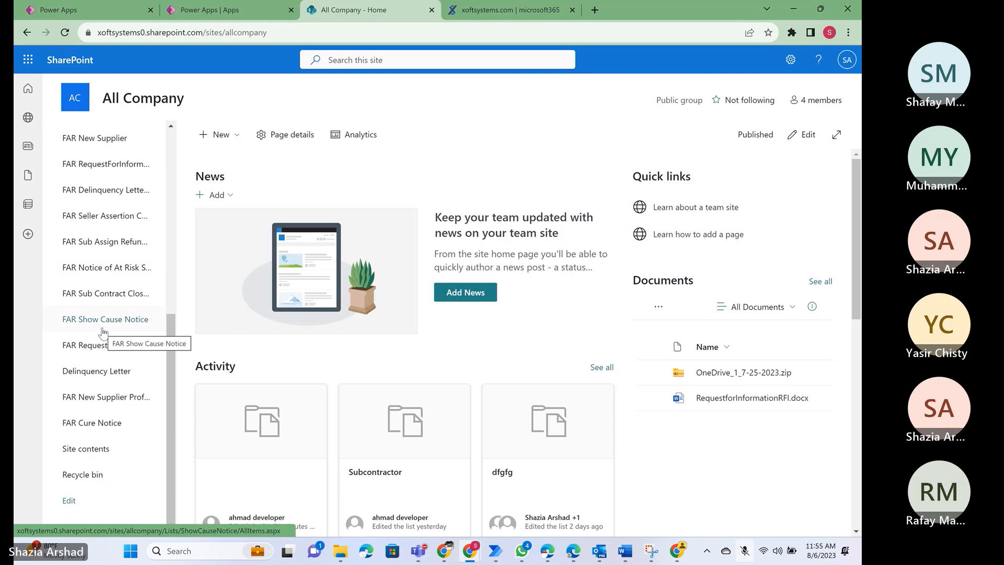
{"action": "scroll", "coordinate": [103, 333], "scroll_direction": "up", "scroll_amount": 2}
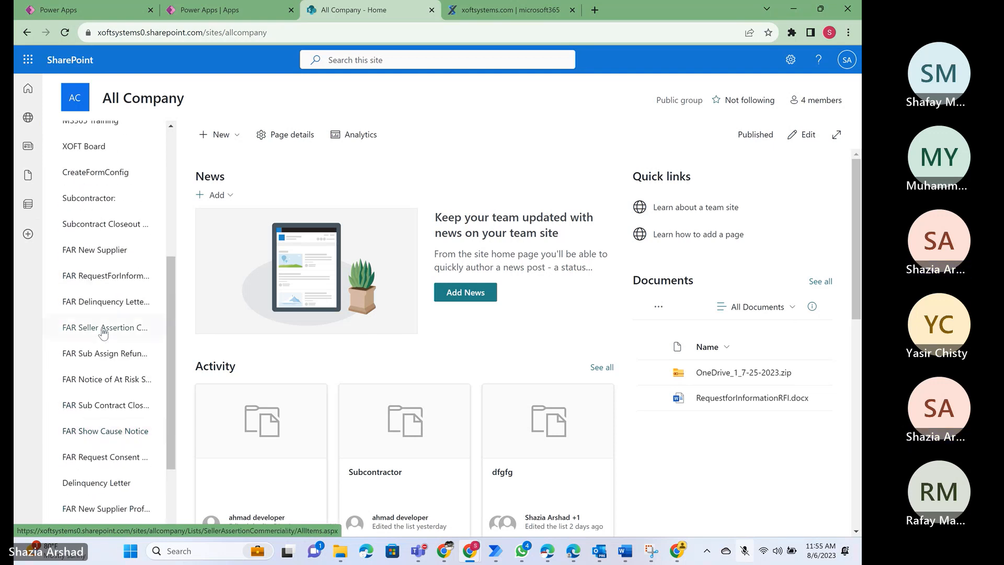
{"action": "scroll", "coordinate": [103, 334], "scroll_direction": "up", "scroll_amount": 2}
{"action": "scroll", "coordinate": [103, 333], "scroll_direction": "up", "scroll_amount": 1}
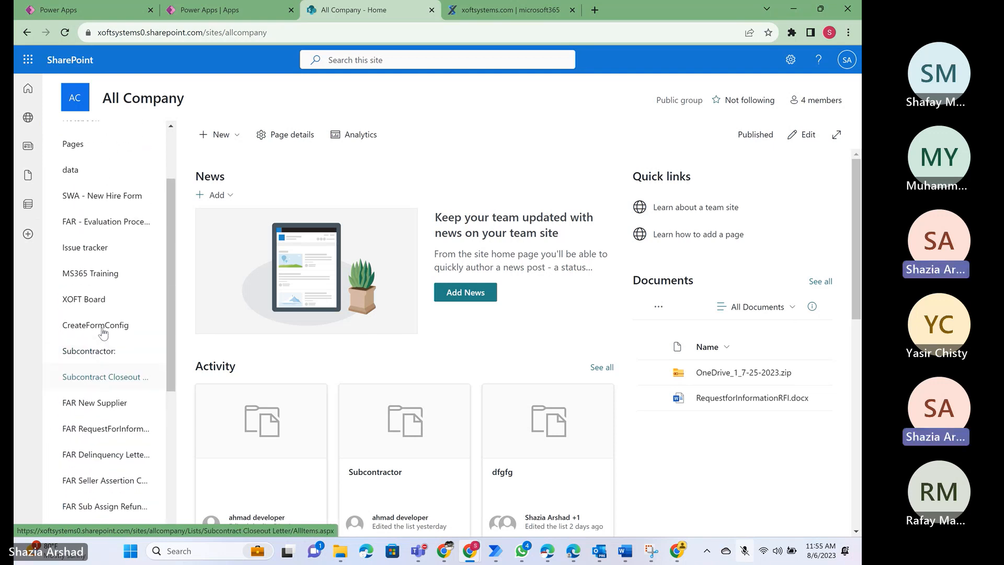
{"action": "scroll", "coordinate": [103, 333], "scroll_direction": "up", "scroll_amount": 1}
{"action": "scroll", "coordinate": [103, 333], "scroll_direction": "up", "scroll_amount": 1}
- Open the FAR Cure Notice list from the site navigation and look at its columns through CureTitle
{"action": "scroll", "coordinate": [103, 333], "scroll_direction": "down", "scroll_amount": 2}
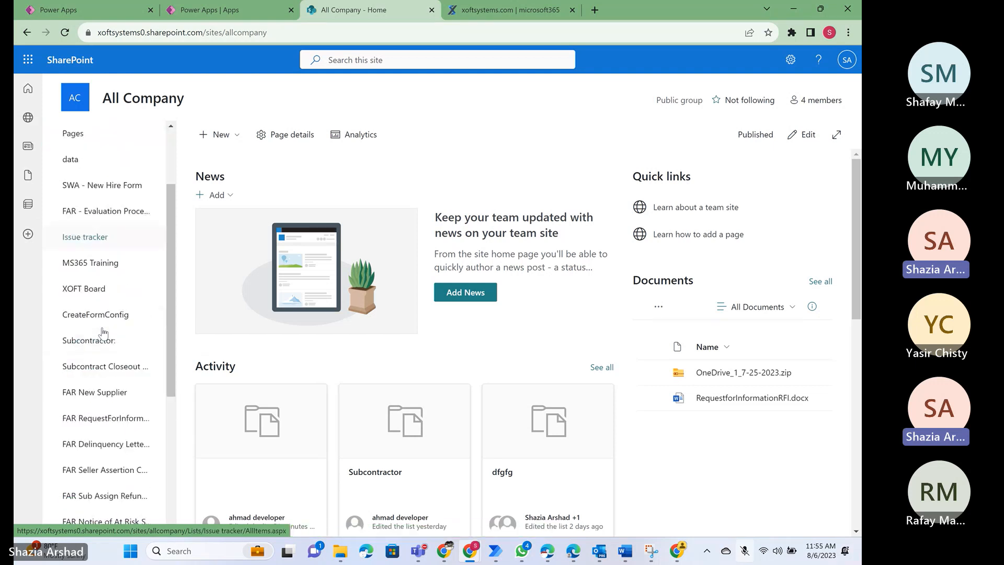
{"action": "scroll", "coordinate": [103, 333], "scroll_direction": "down", "scroll_amount": 4}
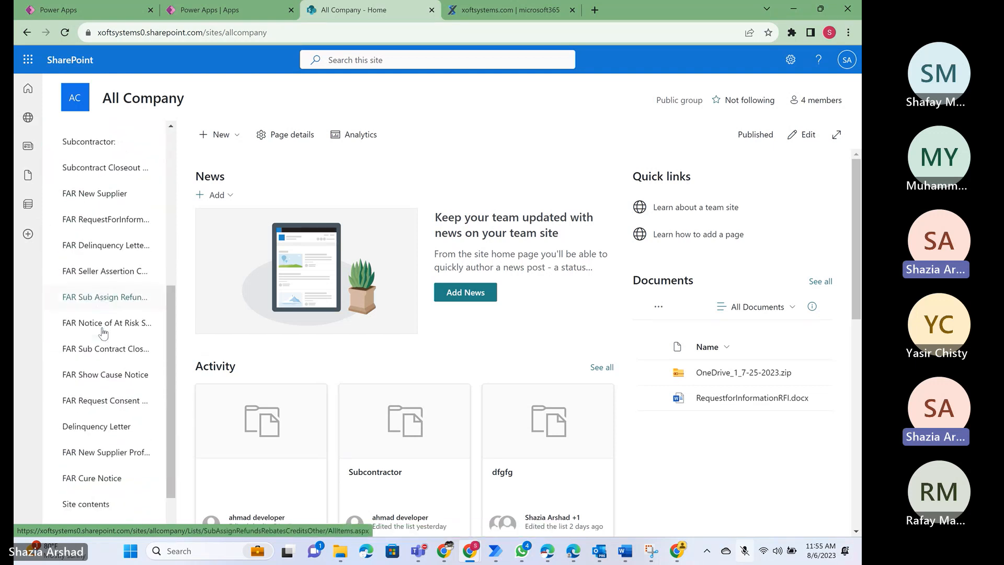
{"action": "scroll", "coordinate": [110, 400], "scroll_direction": "down", "scroll_amount": 1}
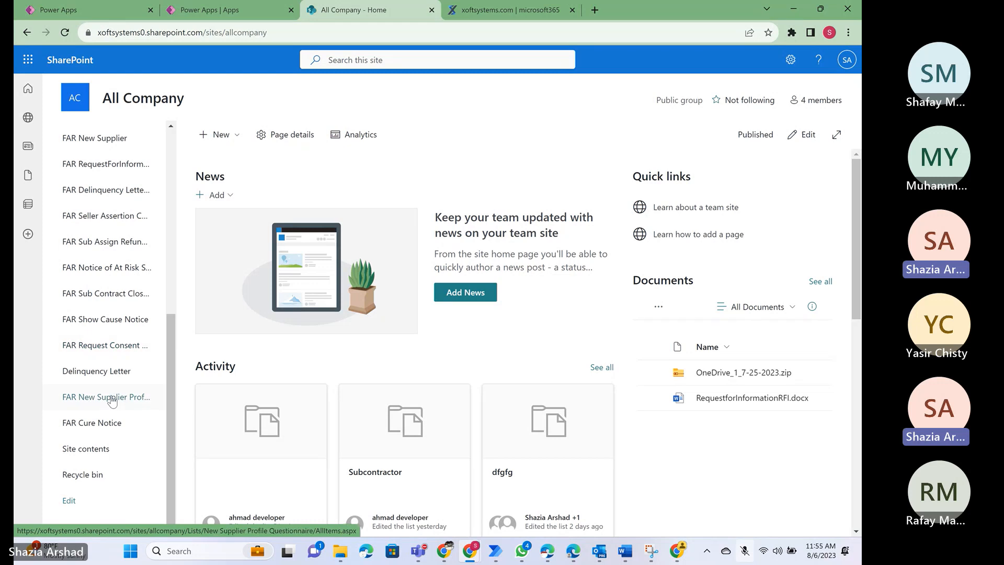
{"action": "left_click", "coordinate": [78, 425]}
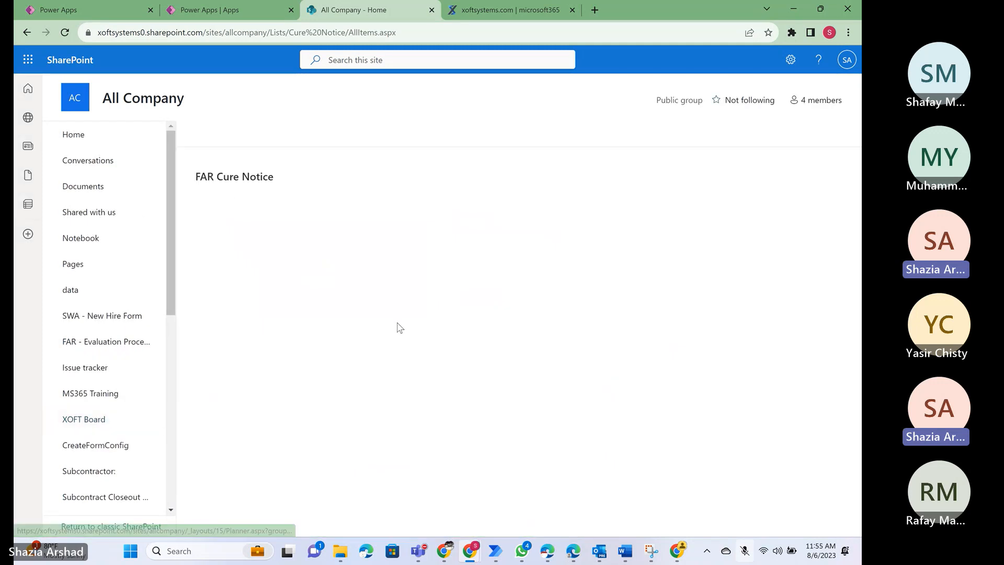
{"action": "scroll", "coordinate": [524, 314], "scroll_direction": "right", "scroll_amount": 10}
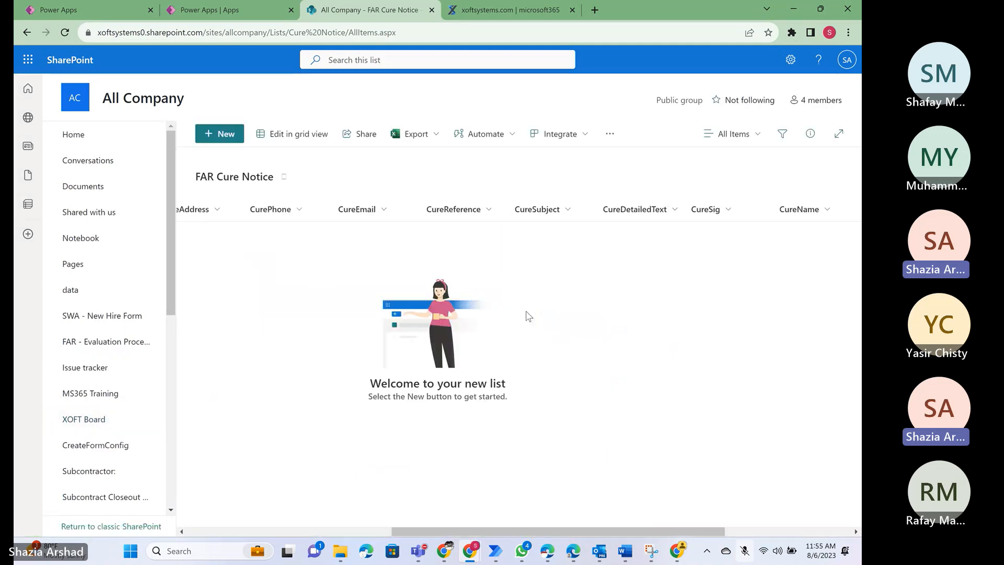
- Switch to Power Apps and create a blank canvas app named Third Class in Tablet format
{"action": "left_click", "coordinate": [218, 10]}
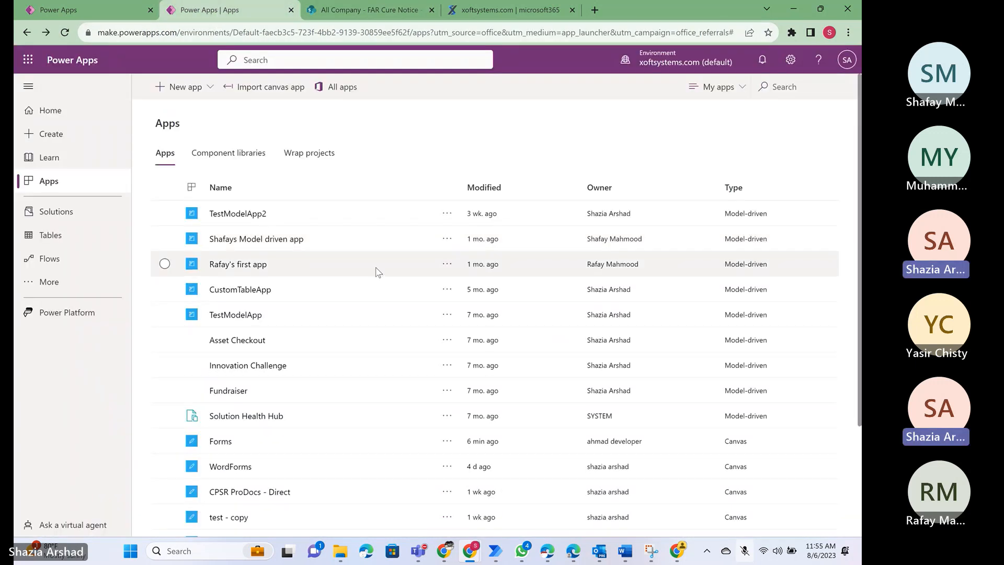
{"action": "left_click", "coordinate": [193, 92]}
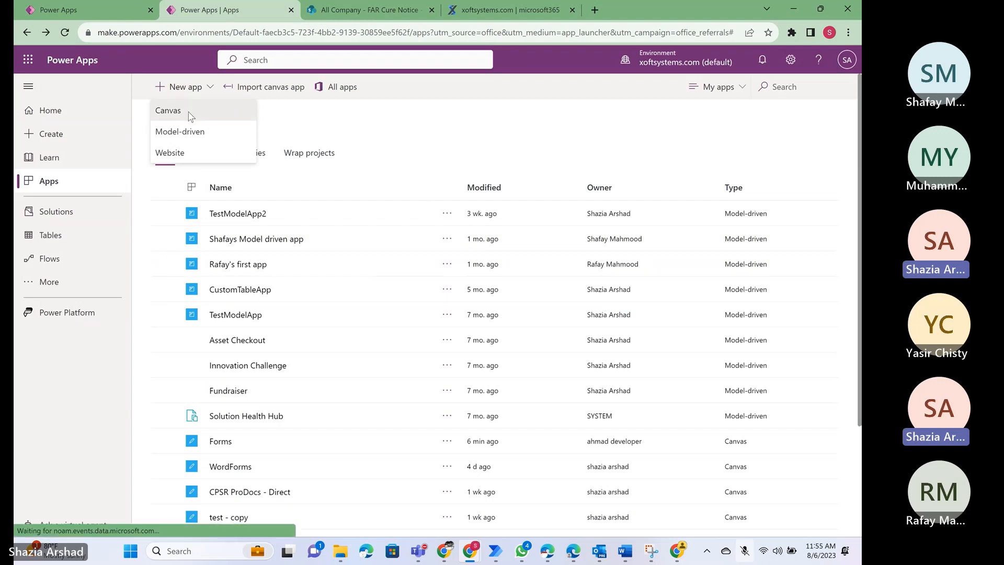
{"action": "left_click", "coordinate": [189, 112]}
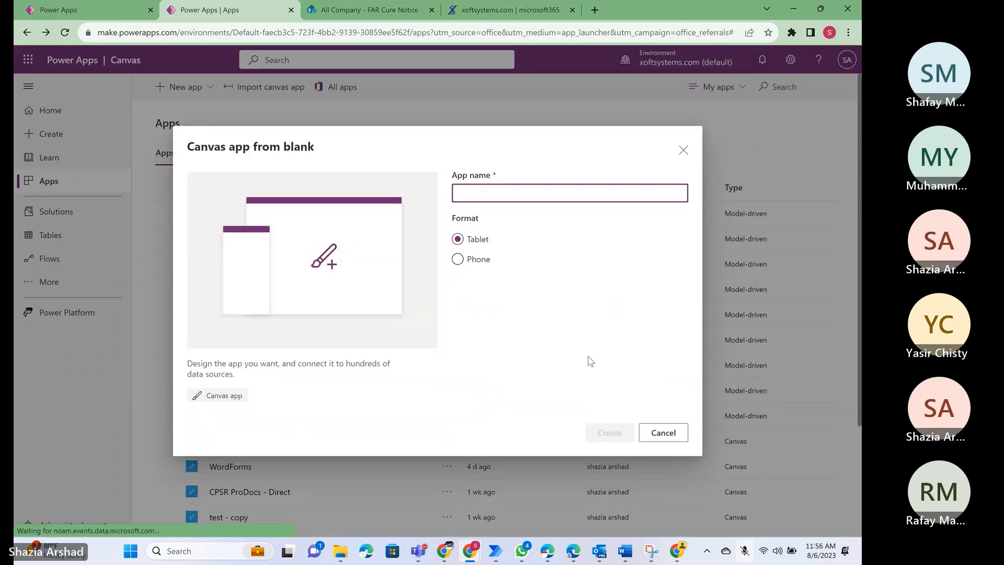
{"action": "type", "text": "T"}
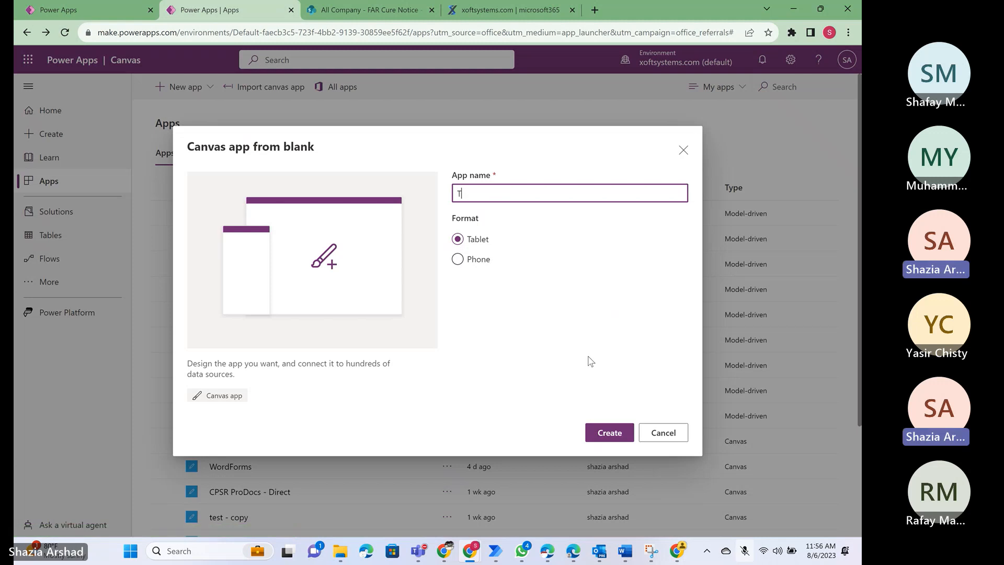
{"action": "type", "text": "hirdCla"}
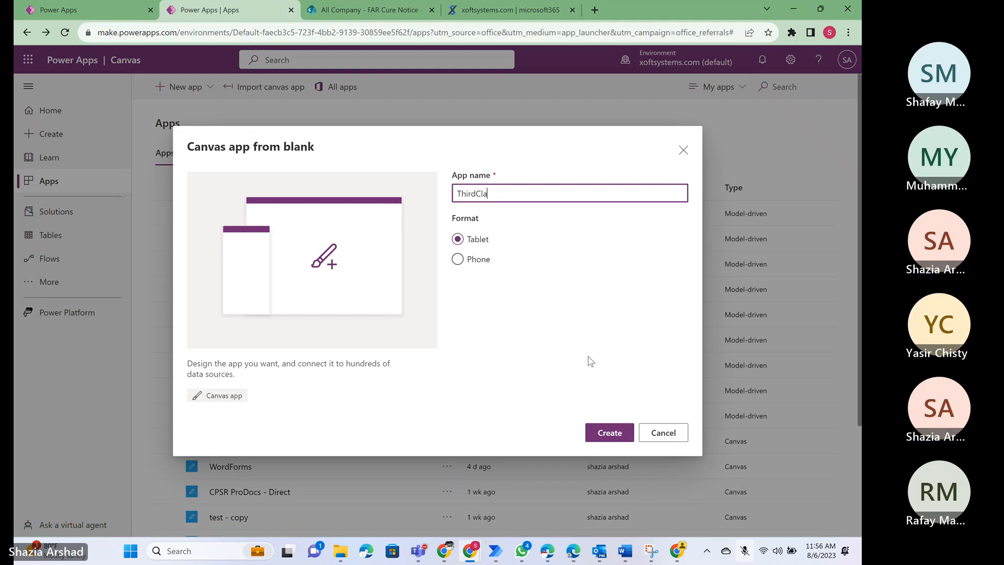
{"action": "type", "text": "ss"}
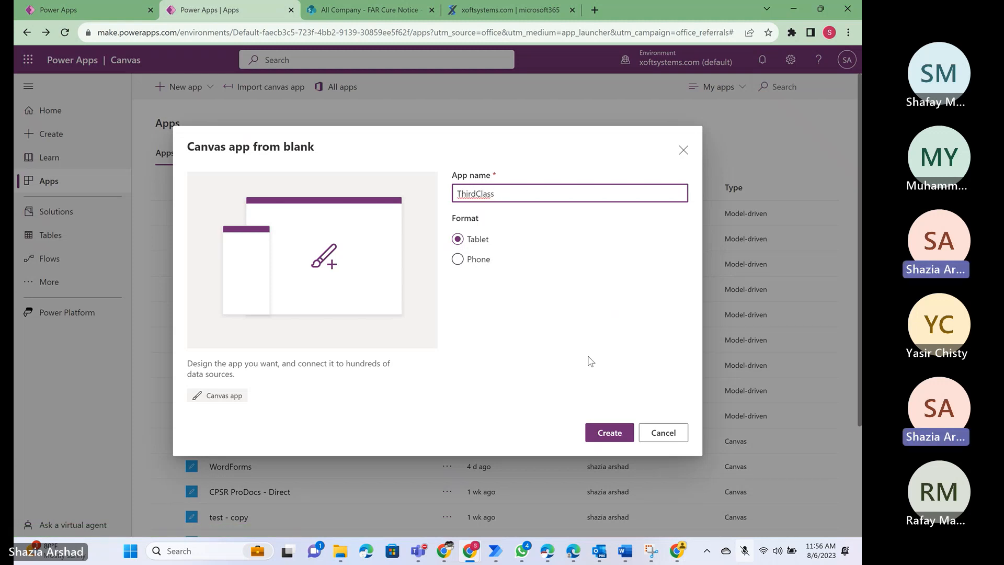
{"action": "key", "text": "Left"}
{"action": "key", "text": "Left"}
{"action": "key", "text": "Left"}
{"action": "key", "text": "Left"}
{"action": "key", "text": "Left"}
{"action": "key", "text": "Return"}
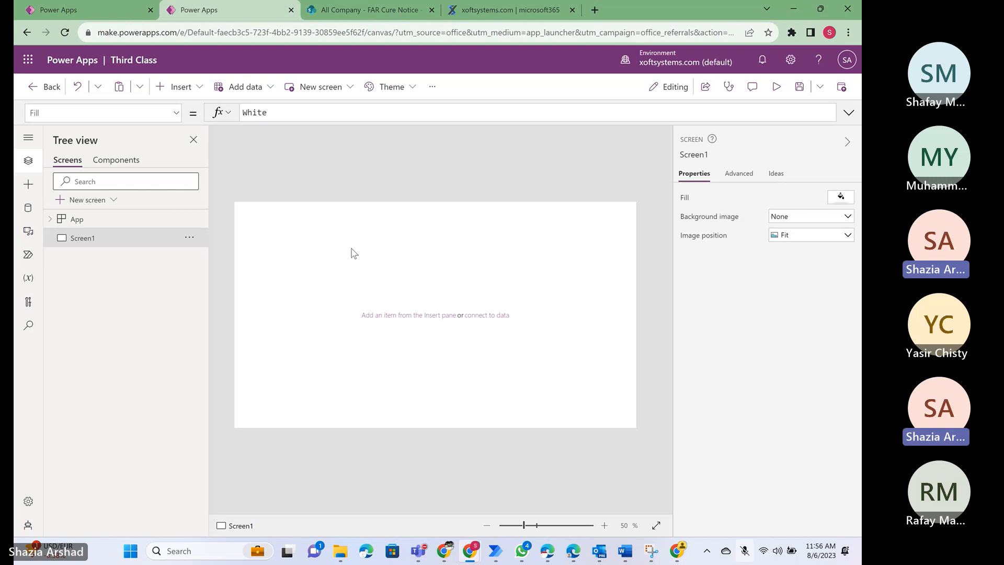
- Examine the available properties of Screen1 and the formula of its Fill property
{"action": "left_click", "coordinate": [177, 114]}
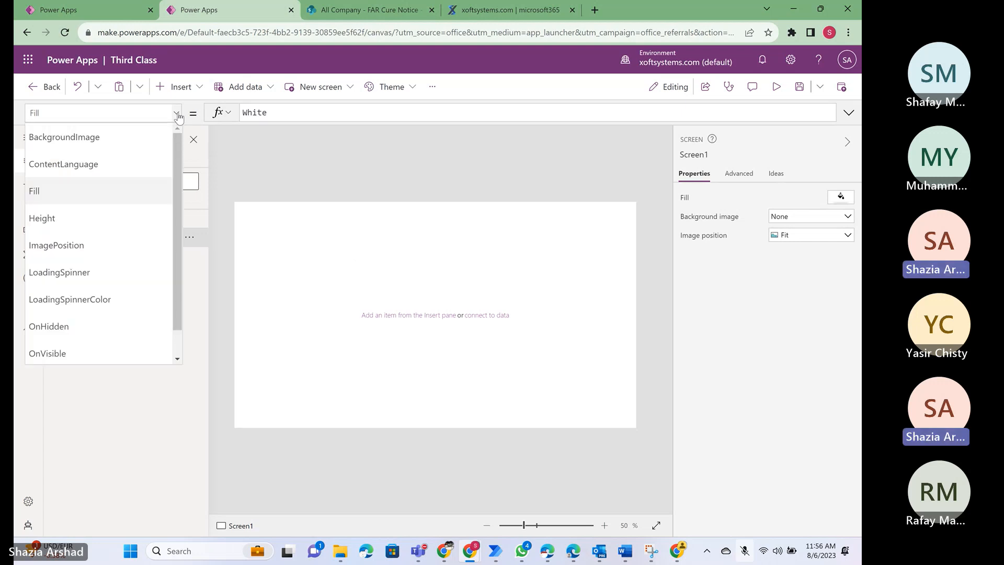
{"action": "left_click", "coordinate": [342, 297]}
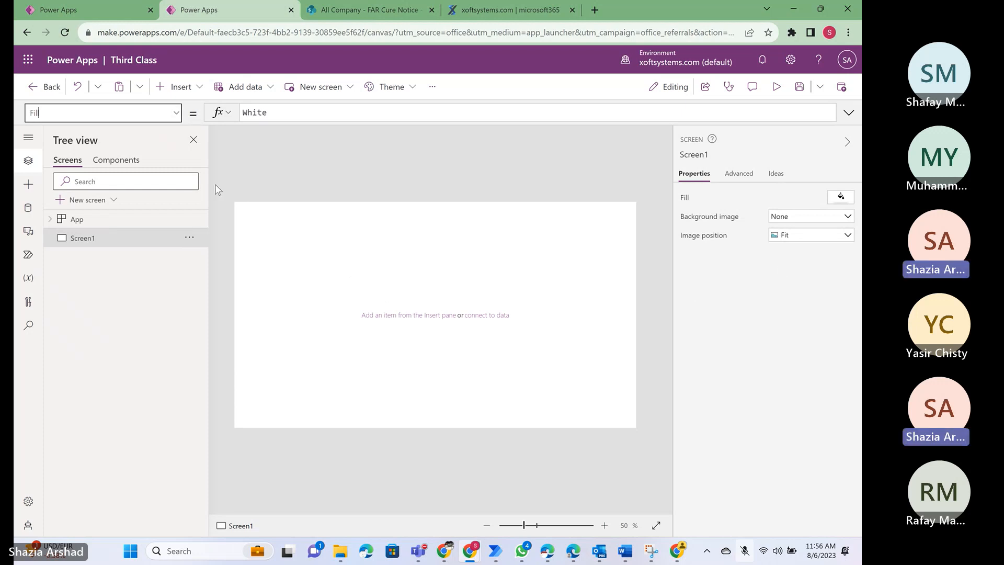
{"action": "left_click", "coordinate": [176, 114]}
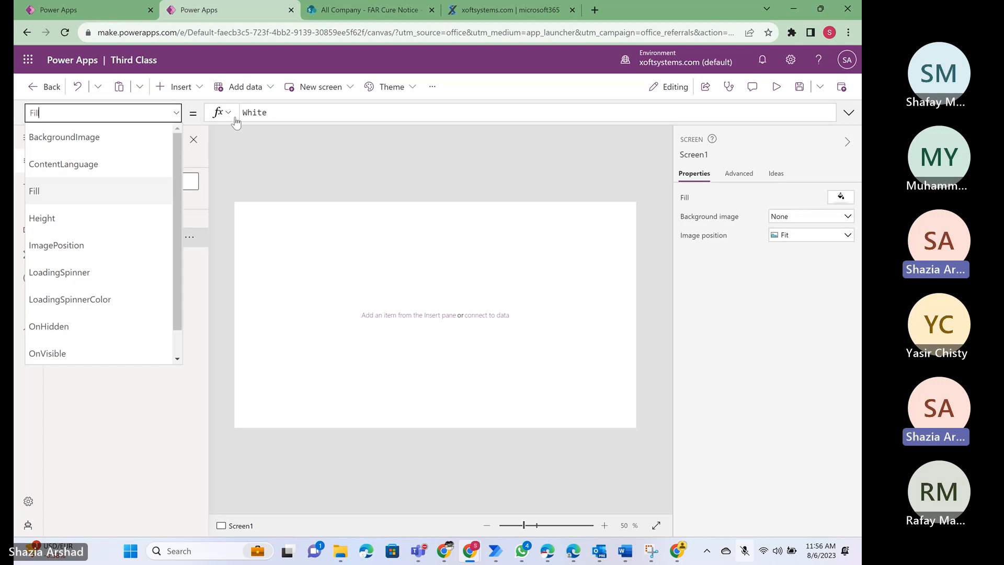
{"action": "left_click", "coordinate": [294, 114]}
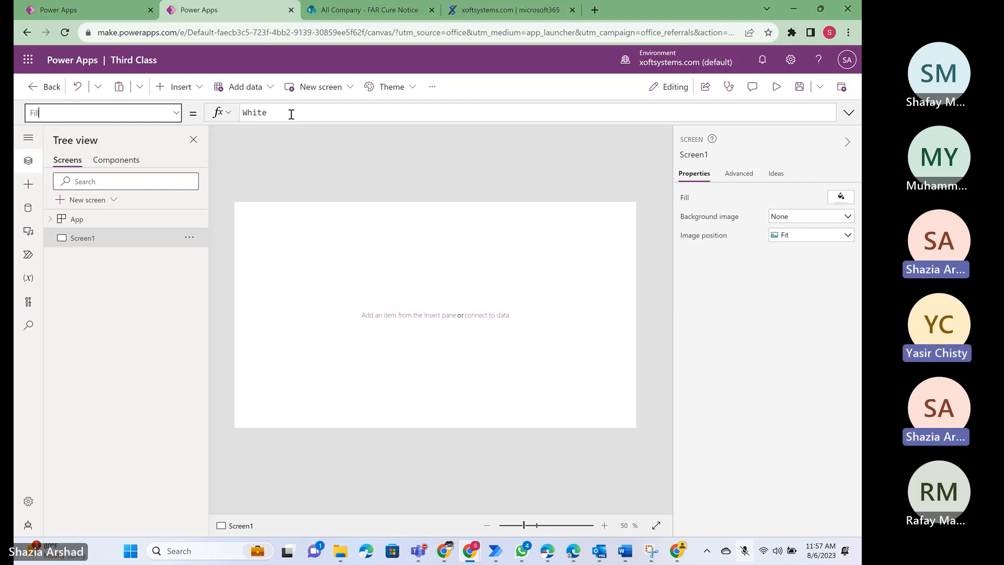
{"action": "left_click", "coordinate": [292, 114]}
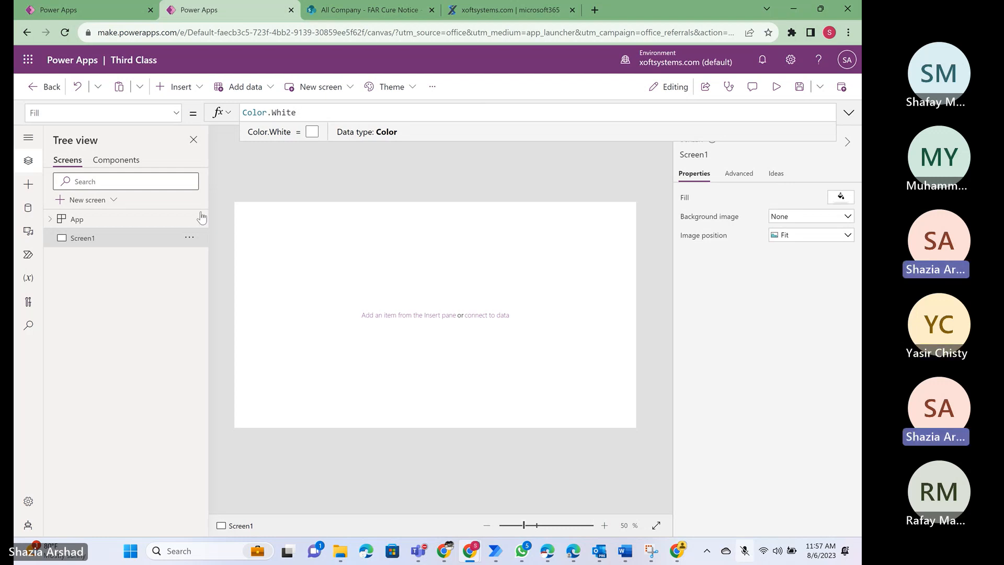
{"action": "left_click", "coordinate": [313, 275]}
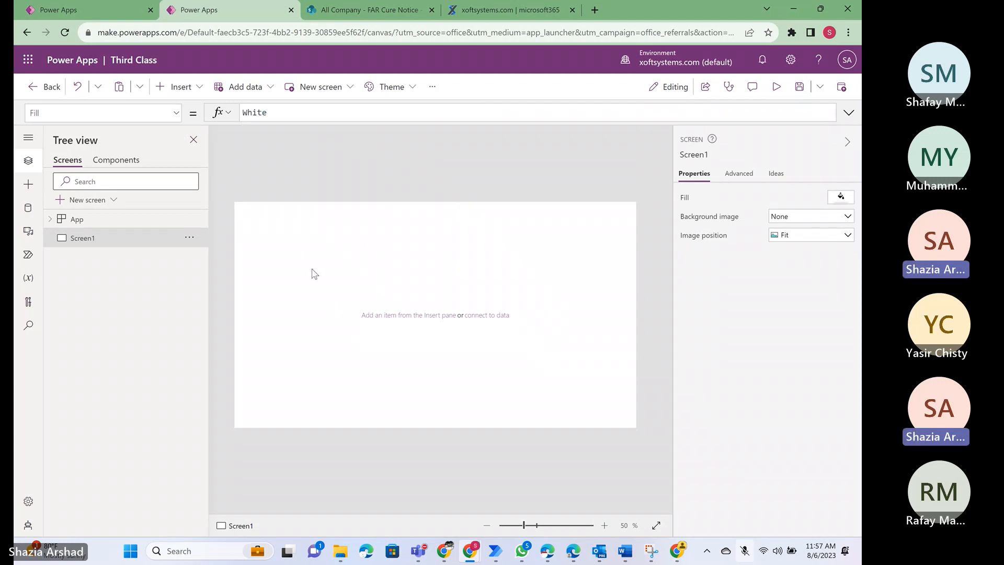
- Set the Fill property of Screen1 to Color.Red
{"action": "left_click", "coordinate": [293, 112]}
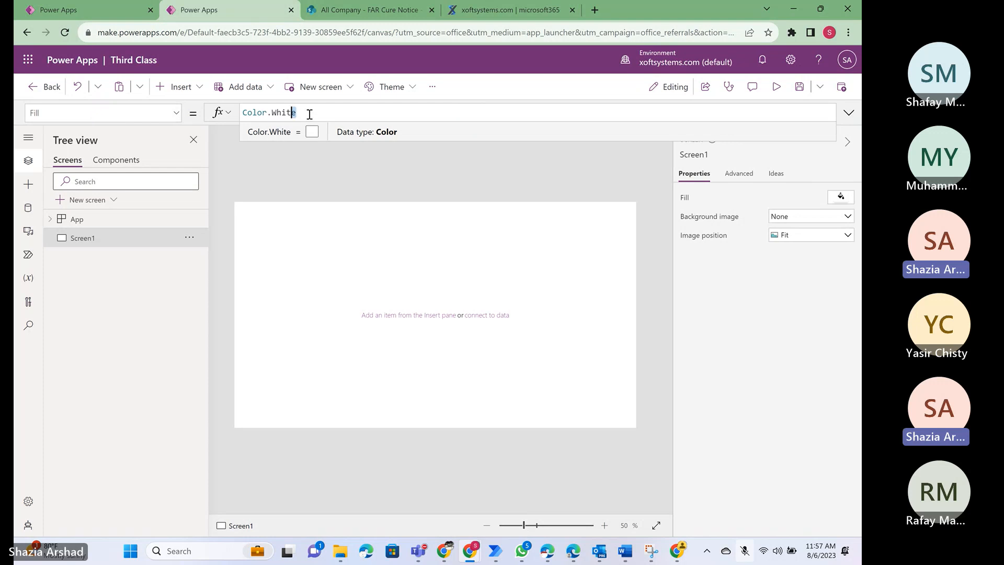
{"action": "key", "text": "shift+Left"}
{"action": "key", "text": "shift+Left"}
{"action": "type", "text": ".red"}
{"action": "key", "text": "shift+Return"}
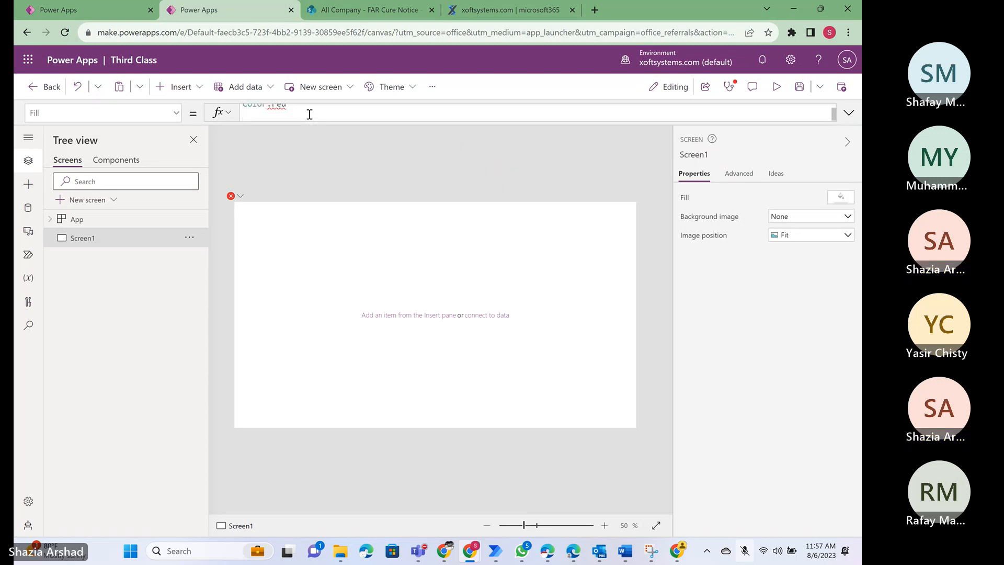
{"action": "key", "text": "BackSpace"}
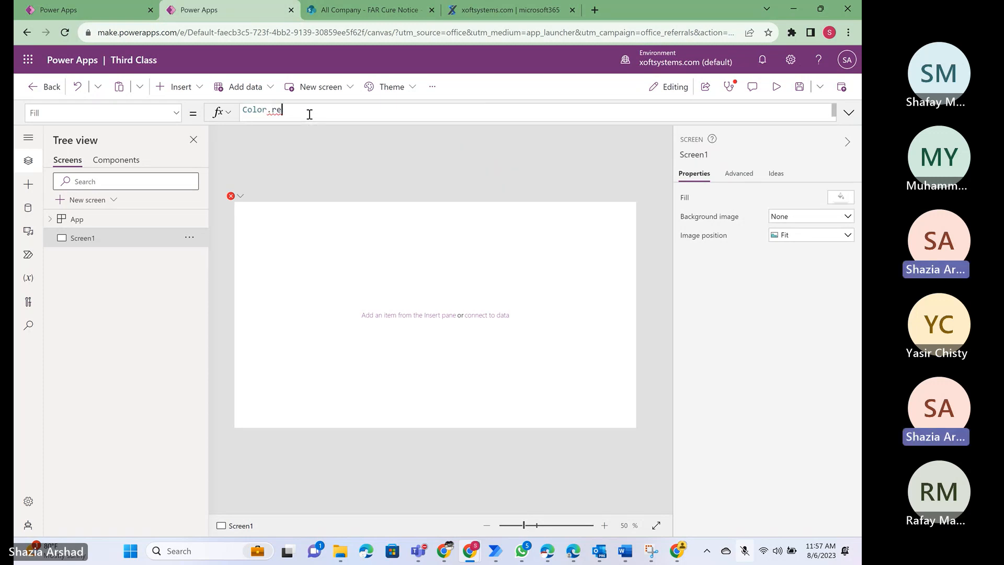
{"action": "key", "text": "BackSpace"}
{"action": "key", "text": "BackSpace"}
{"action": "key", "text": "BackSpace"}
{"action": "key", "text": "BackSpace"}
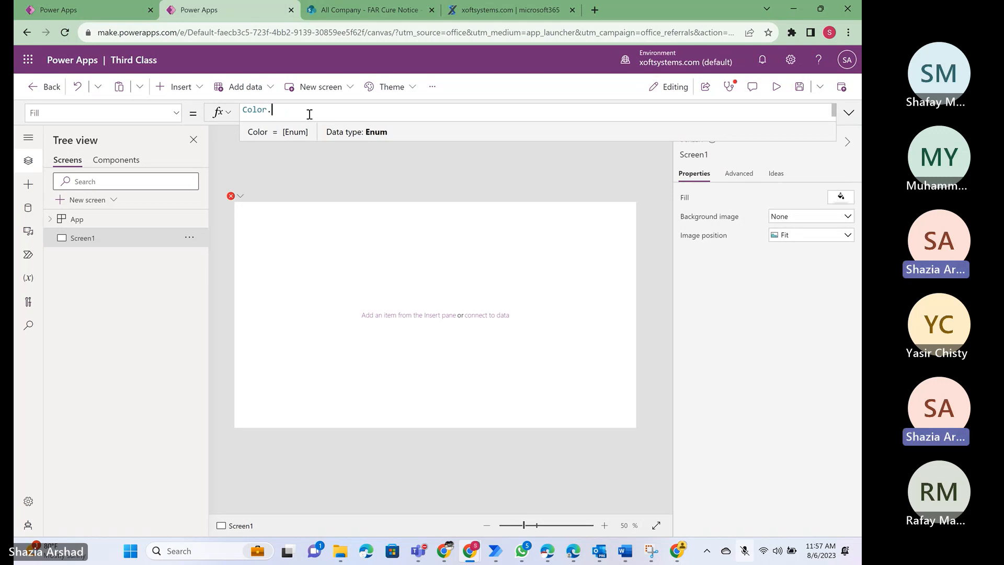
{"action": "type", "text": ".re"}
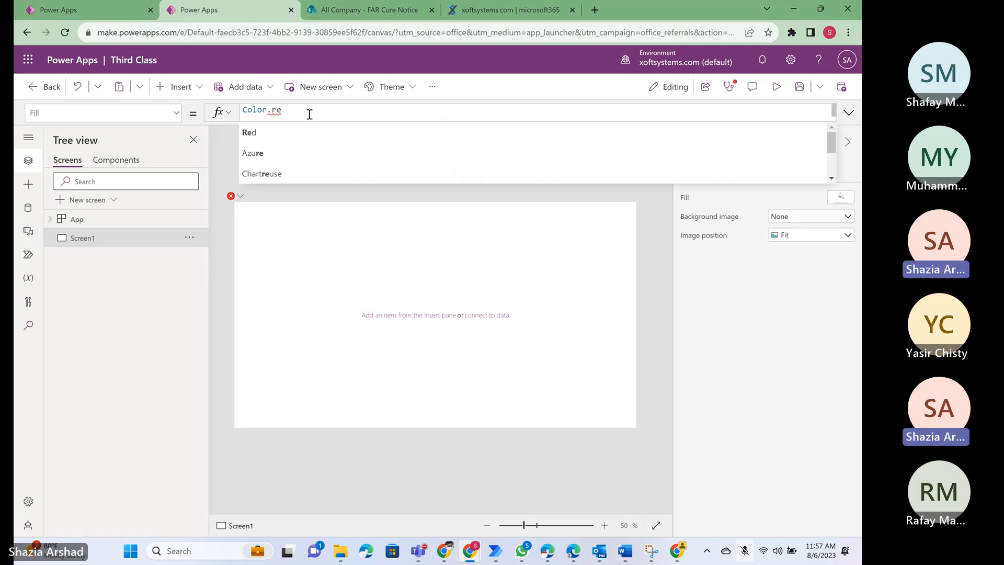
{"action": "left_click", "coordinate": [278, 139]}
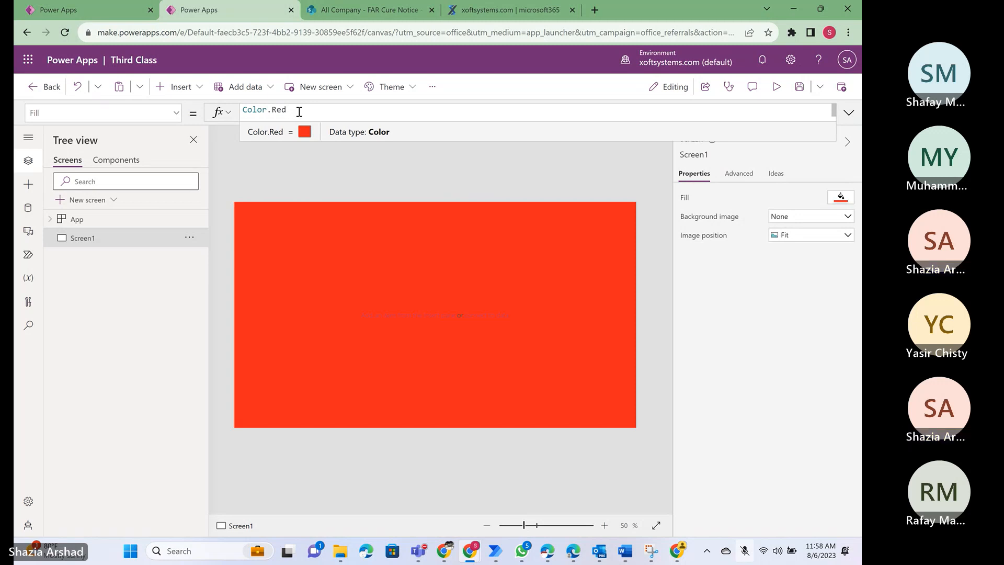
- Change the Fill property of Screen1 back to Color.White
{"action": "key", "text": "BackSpace"}
{"action": "key", "text": "BackSpace"}
{"action": "key", "text": "BackSpace"}
{"action": "key", "text": "BackSpace"}
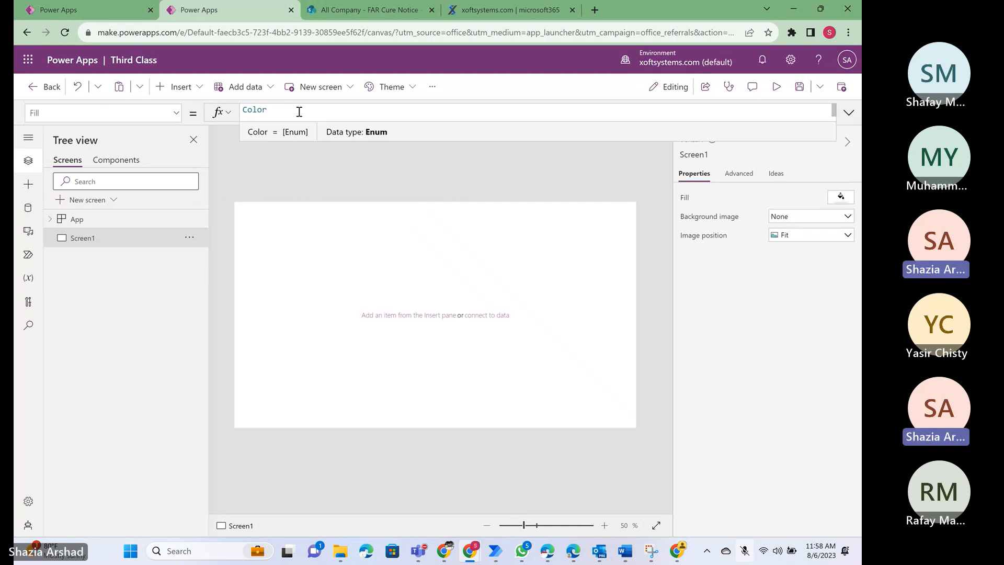
{"action": "type", "text": ".wh"}
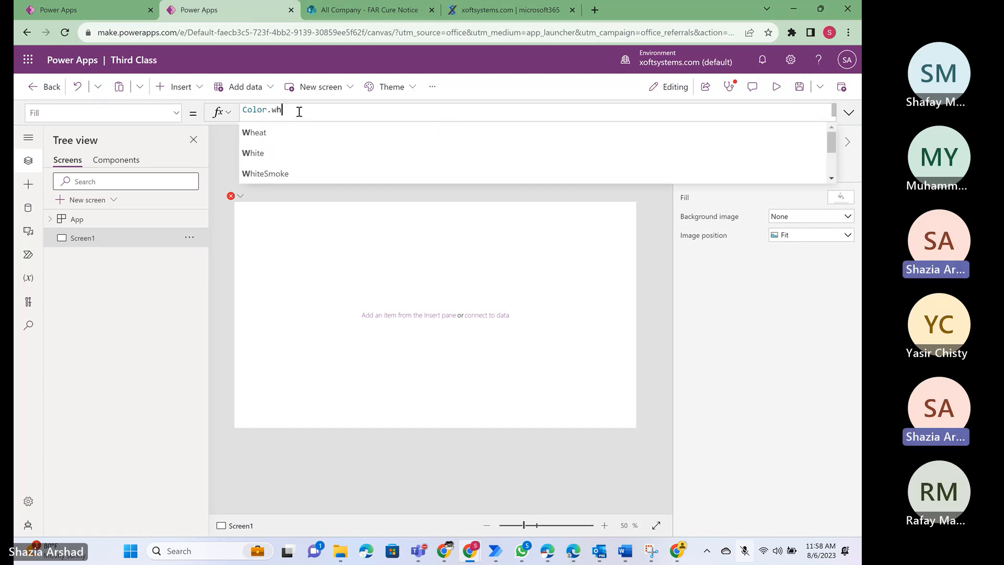
{"action": "type", "text": "it"}
{"action": "left_click", "coordinate": [289, 136]}
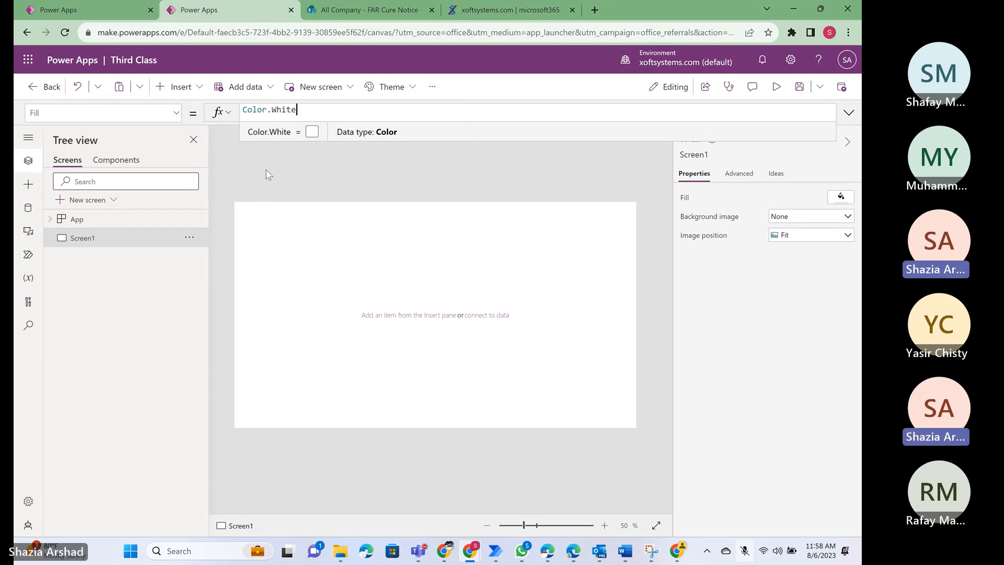
- Look through the full list of properties offered for Screen1
{"action": "left_click", "coordinate": [179, 117]}
{"action": "left_click", "coordinate": [177, 114]}
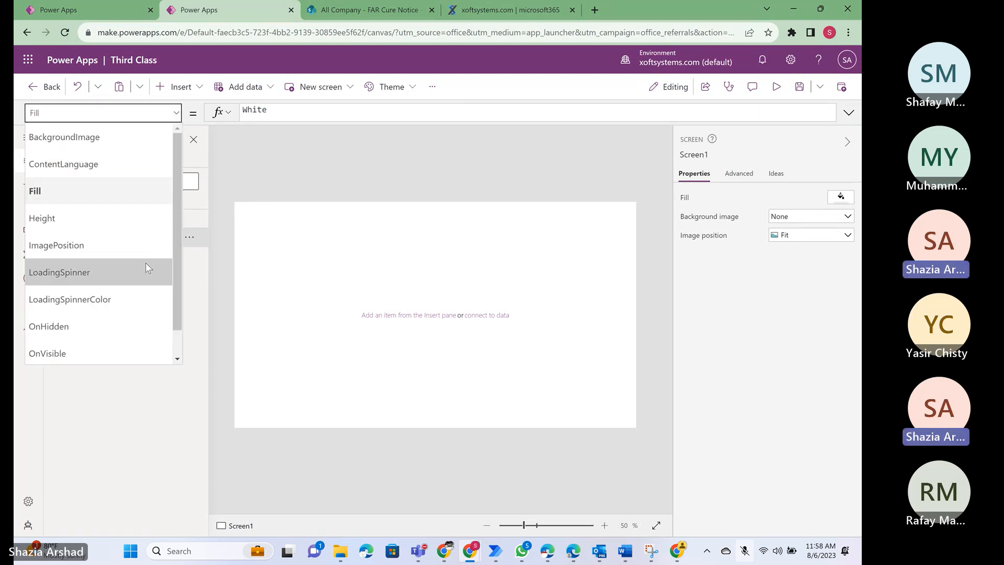
{"action": "scroll", "coordinate": [124, 234], "scroll_direction": "down", "scroll_amount": 1}
{"action": "scroll", "coordinate": [123, 233], "scroll_direction": "up", "scroll_amount": 1}
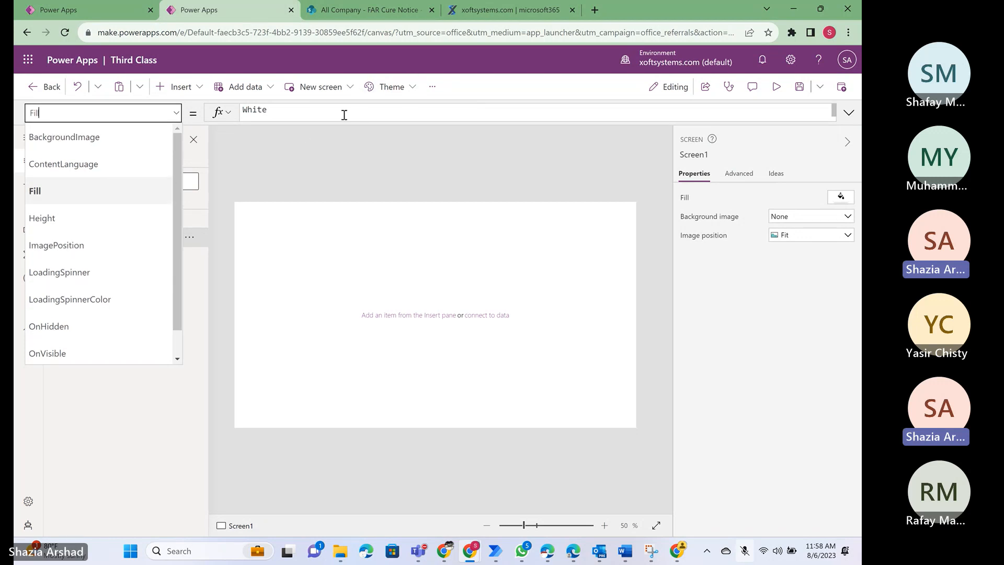
- Search the web for powerfx in a new browser tab
{"action": "left_click", "coordinate": [319, 282]}
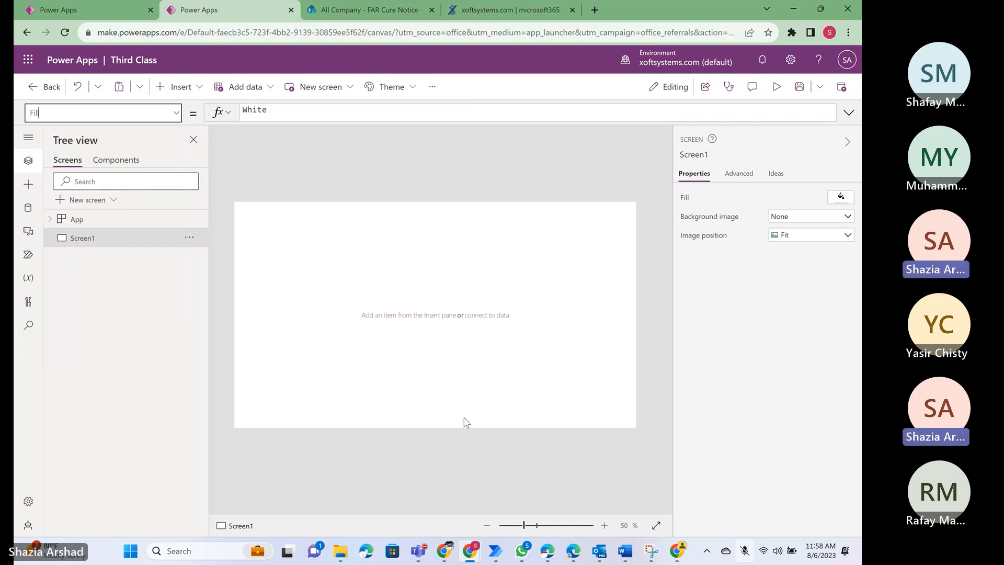
{"action": "left_click", "coordinate": [471, 550]}
{"action": "left_click", "coordinate": [595, 10]}
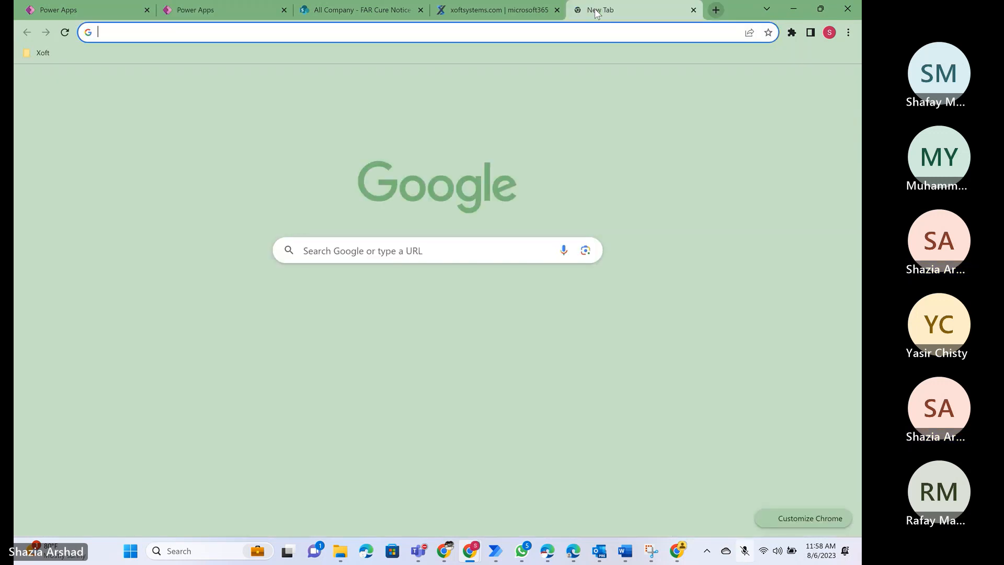
{"action": "type", "text": "powerfx"}
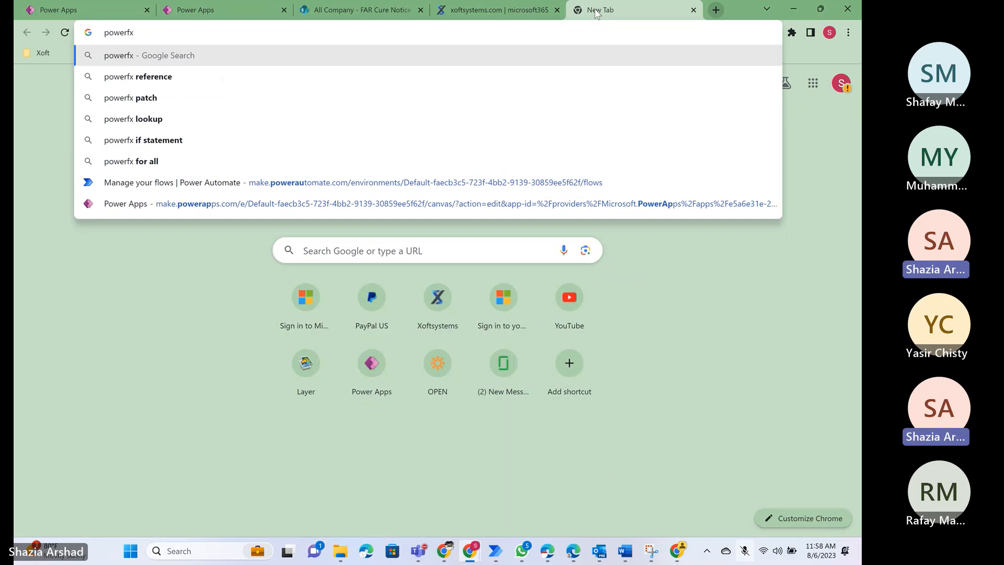
{"action": "key", "text": "Return"}
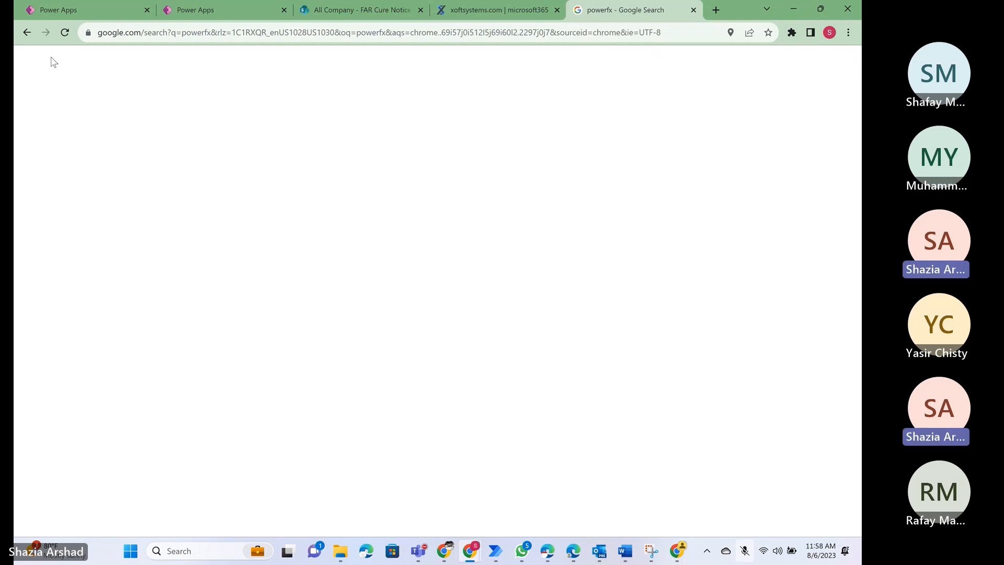
- Return to the new tab page and search Google for power fx
{"action": "left_click", "coordinate": [27, 33]}
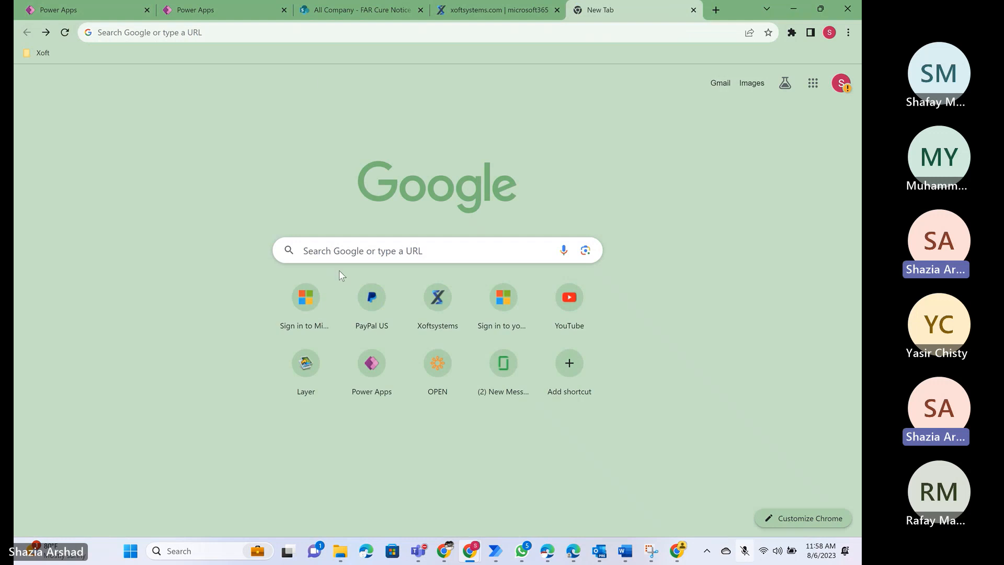
{"action": "left_click", "coordinate": [339, 246]}
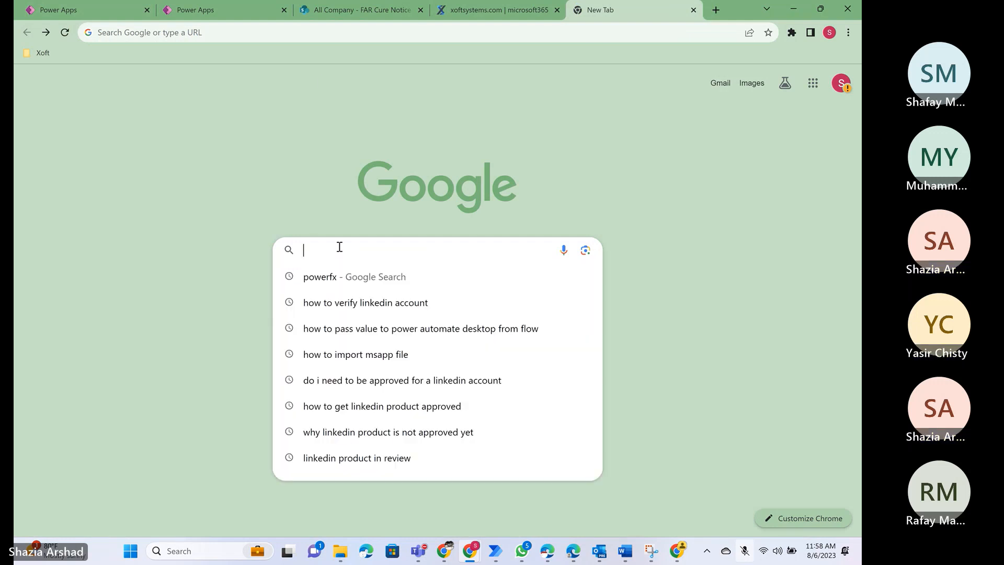
{"action": "type", "text": "power f"}
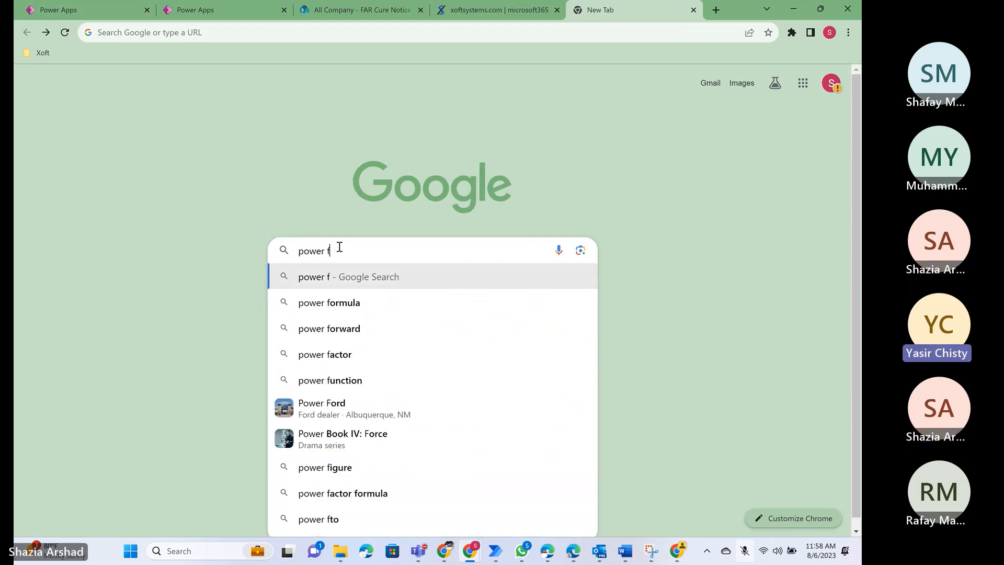
{"action": "type", "text": "x"}
{"action": "key", "text": "Return"}
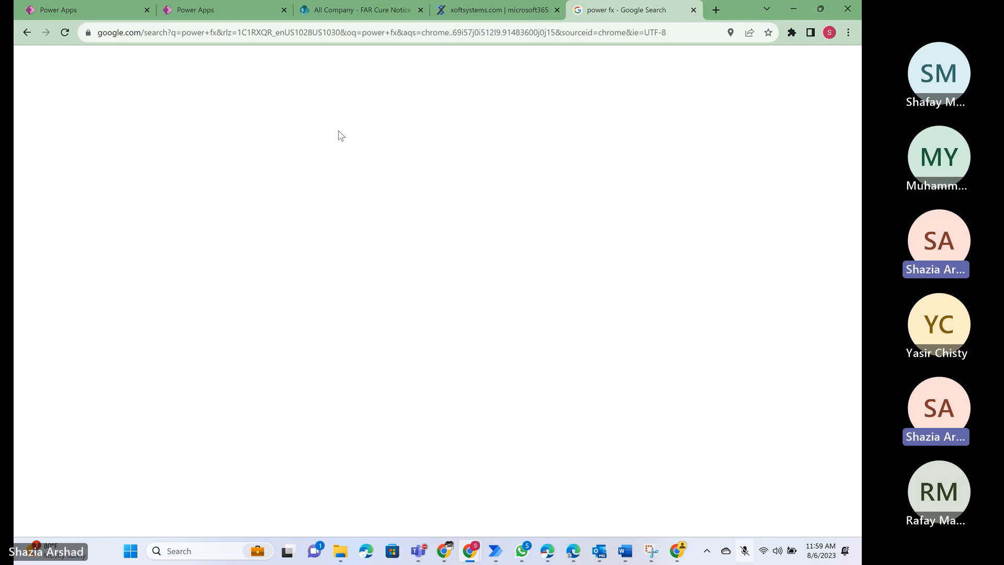
- Go back from the blank results page and repeat the web search for powerfx
{"action": "left_click", "coordinate": [27, 32]}
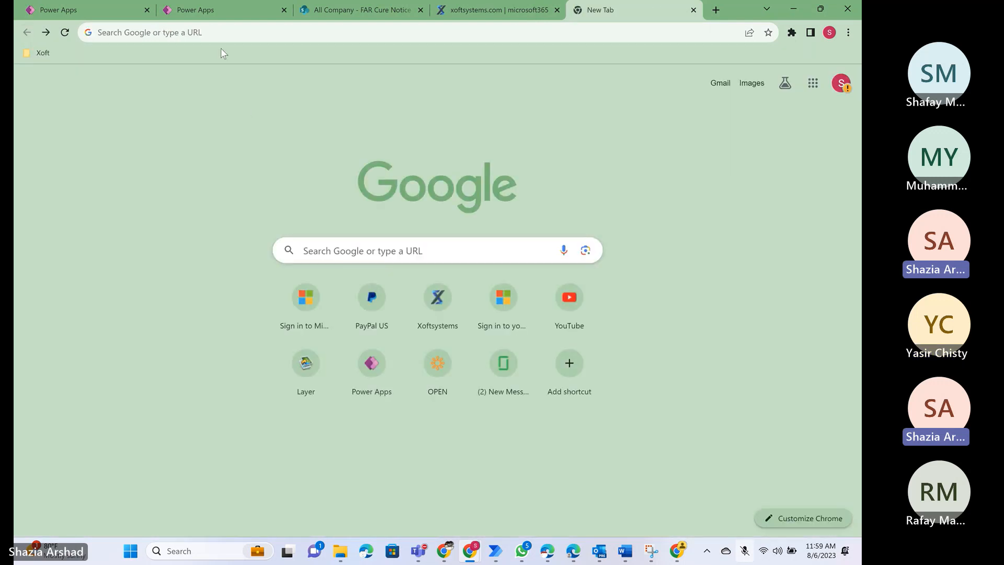
{"action": "left_click", "coordinate": [209, 31]}
{"action": "type", "text": "po"}
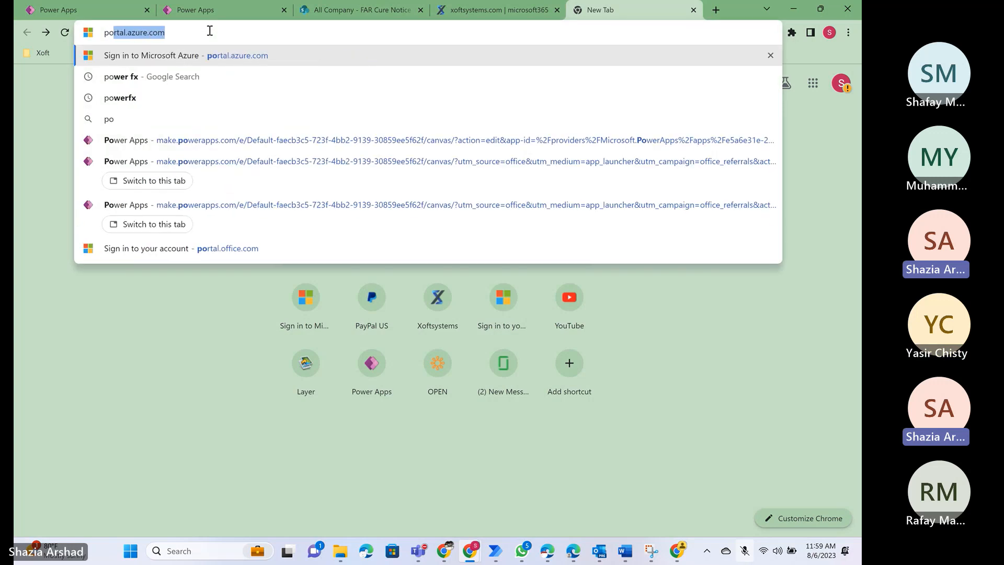
{"action": "type", "text": "werfx"}
{"action": "key", "text": "Return"}
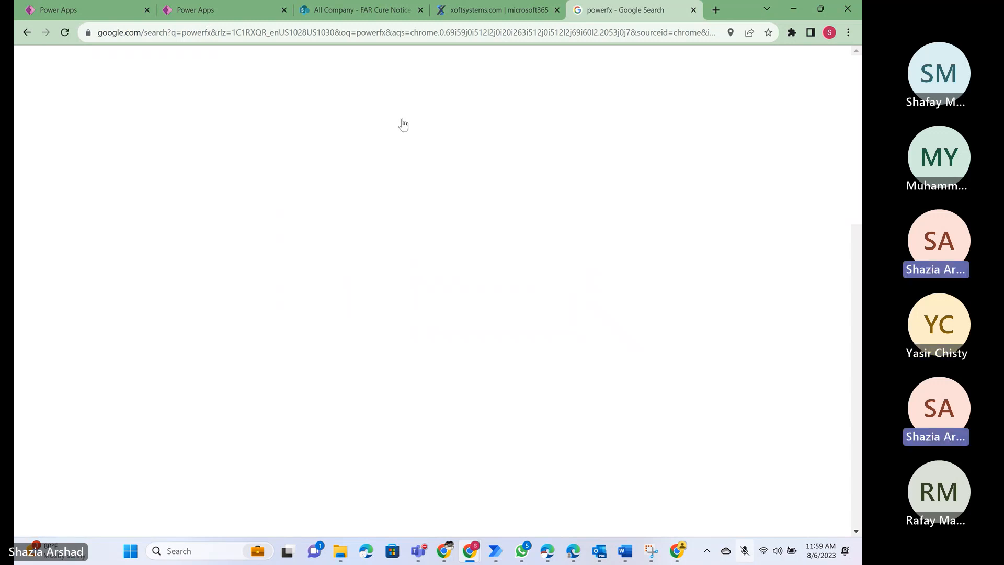
- Search the web for powerfx patch, and close the search tab
{"action": "left_click", "coordinate": [380, 33]}
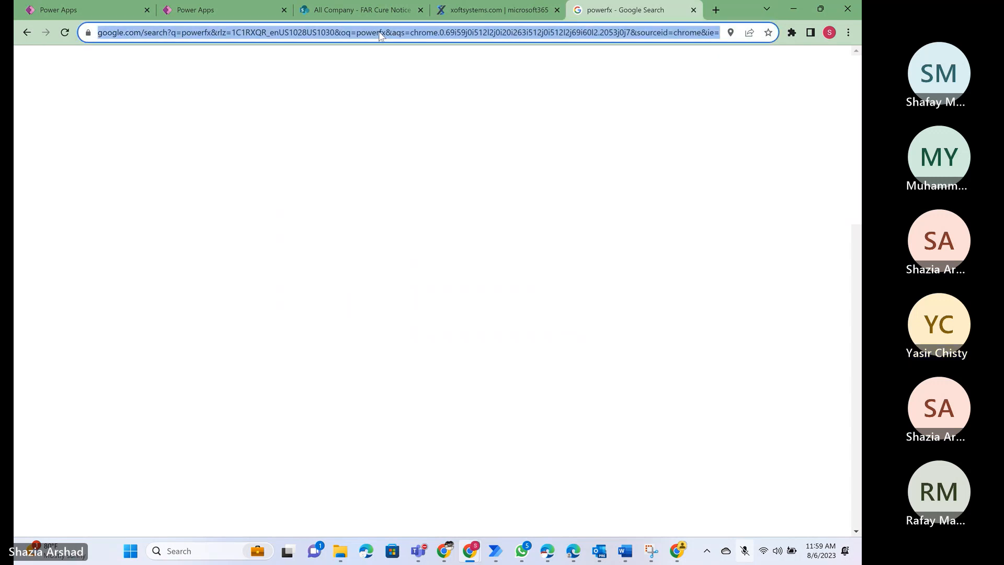
{"action": "type", "text": "power"}
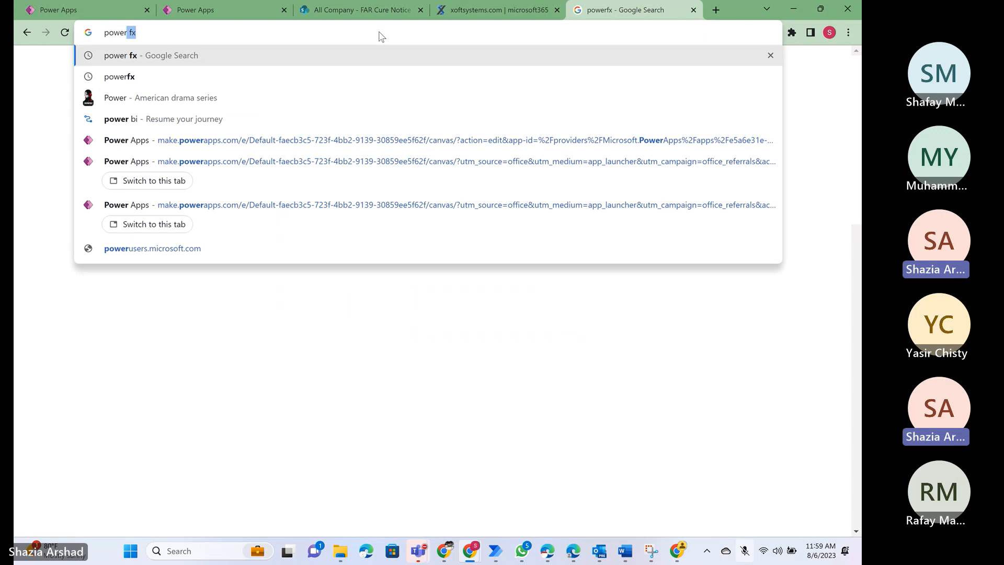
{"action": "type", "text": "fx"}
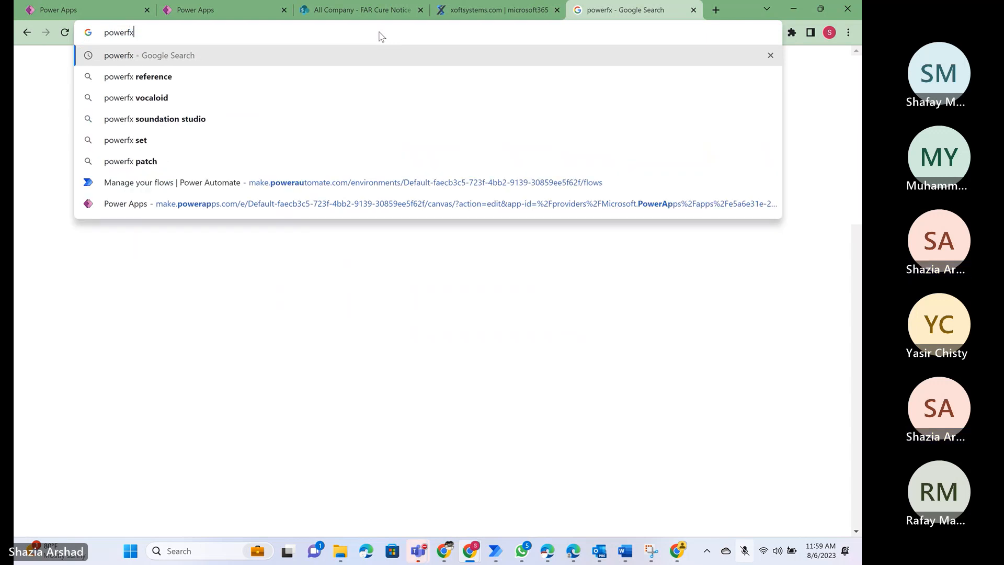
{"action": "key", "text": "Down"}
{"action": "key", "text": "Down"}
{"action": "key", "text": "Down"}
{"action": "key", "text": "Down"}
{"action": "key", "text": "Down"}
{"action": "key", "text": "Down"}
{"action": "key", "text": "Return"}
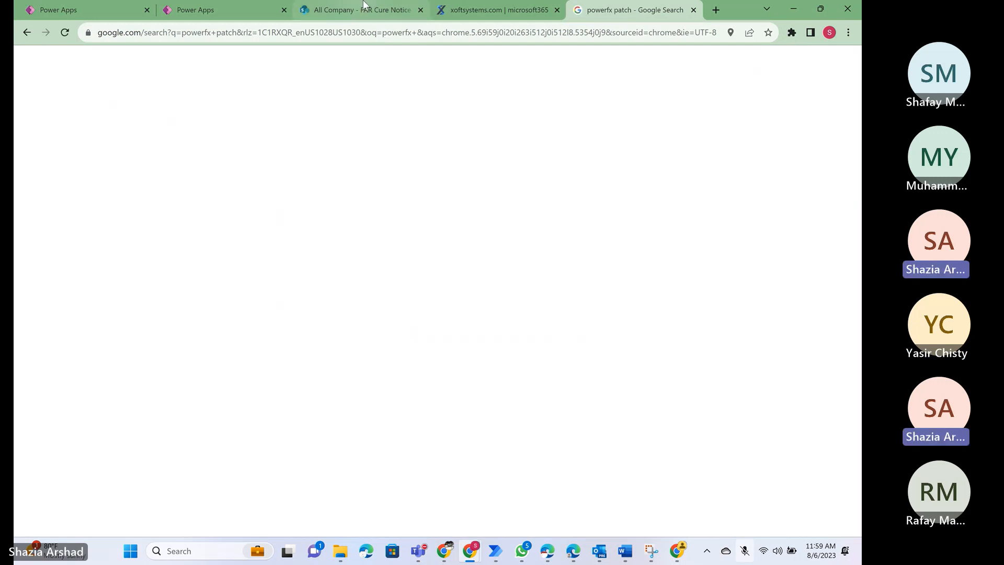
{"action": "left_click", "coordinate": [693, 10]}
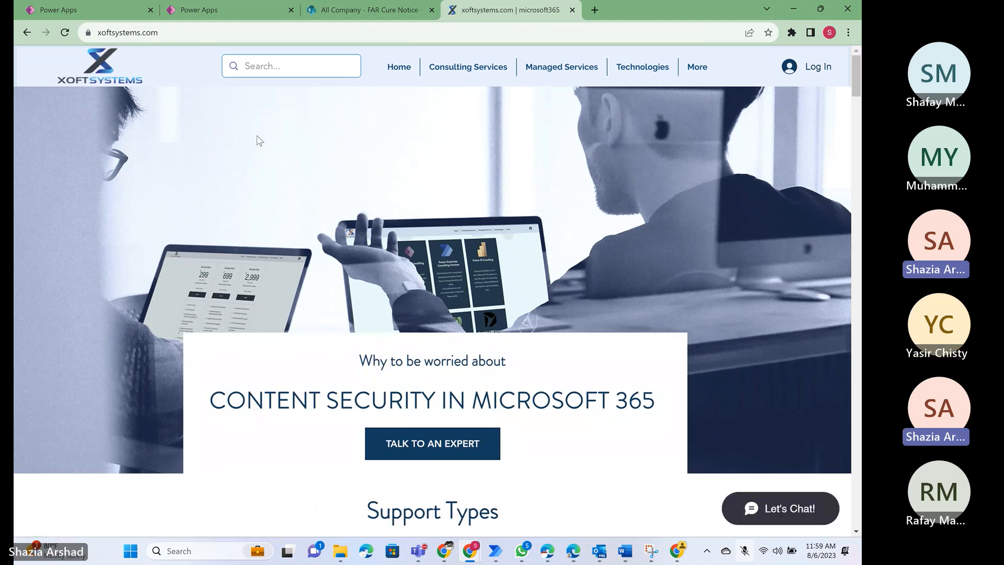
- Rename Screen1 of the Third Class app as CureNotice
{"action": "left_click", "coordinate": [215, 9]}
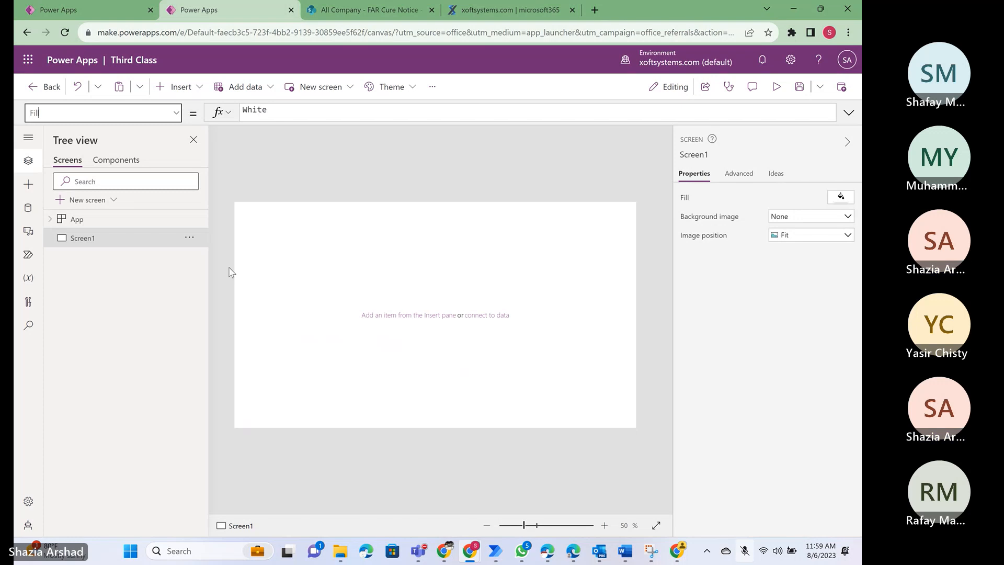
{"action": "left_click", "coordinate": [190, 239]}
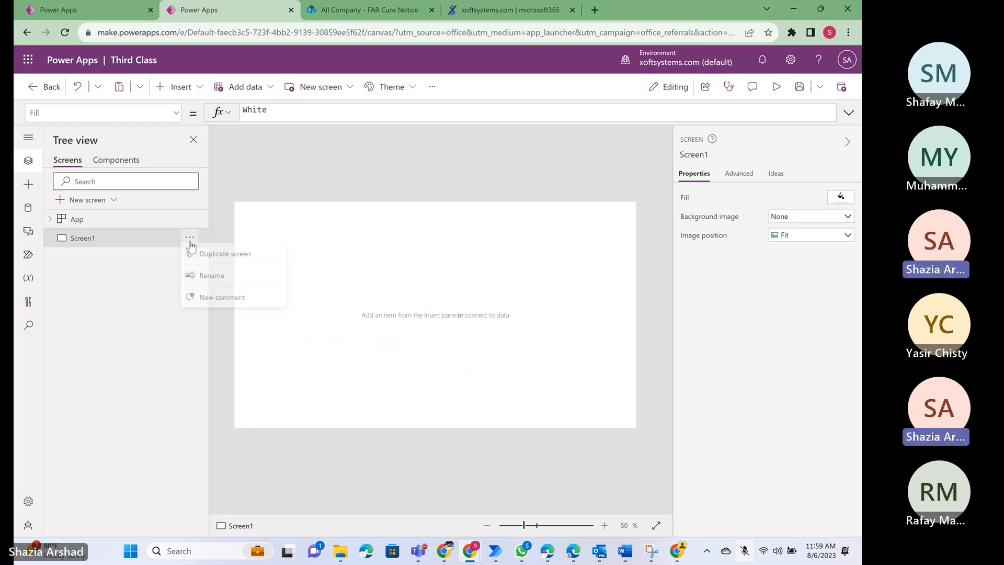
{"action": "left_click", "coordinate": [227, 285]}
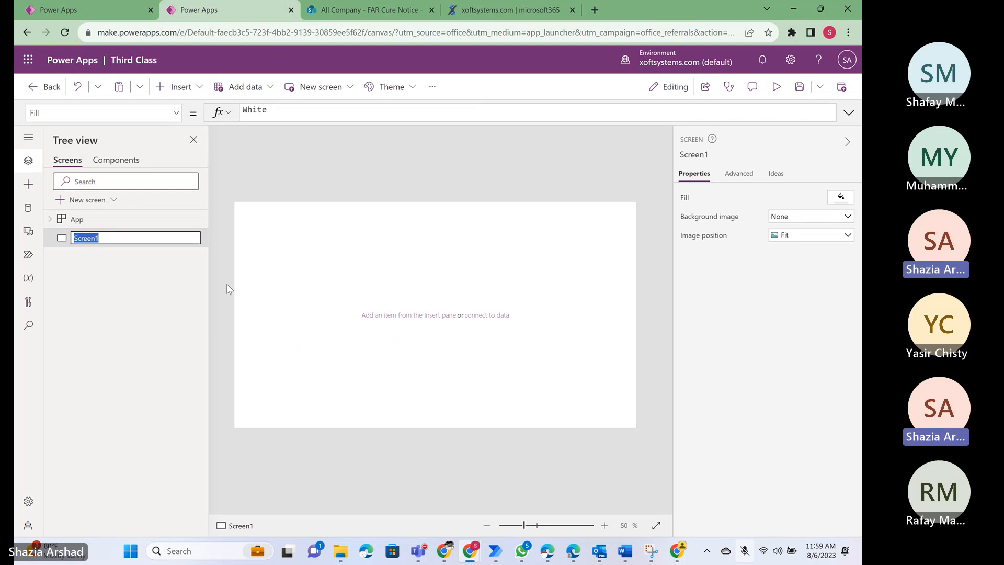
{"action": "key", "text": "Right"}
{"action": "type", "text": "CureNoti"}
{"action": "key", "text": "Return"}
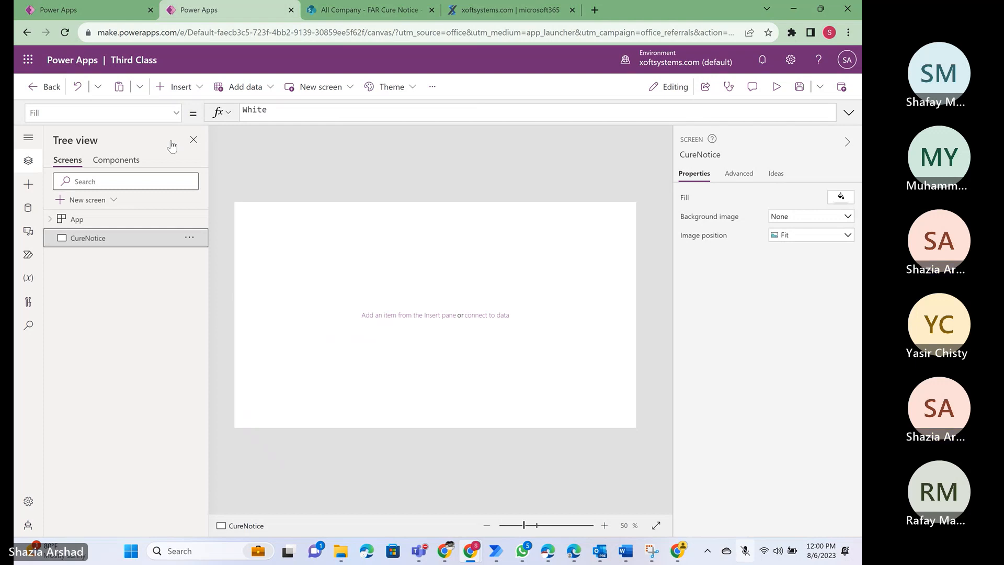
- Switch to the CPSR ProDocs - Direct app and examine the header label and rectangle of Screen_Negotiation_Memorandum
{"action": "left_click", "coordinate": [104, 9]}
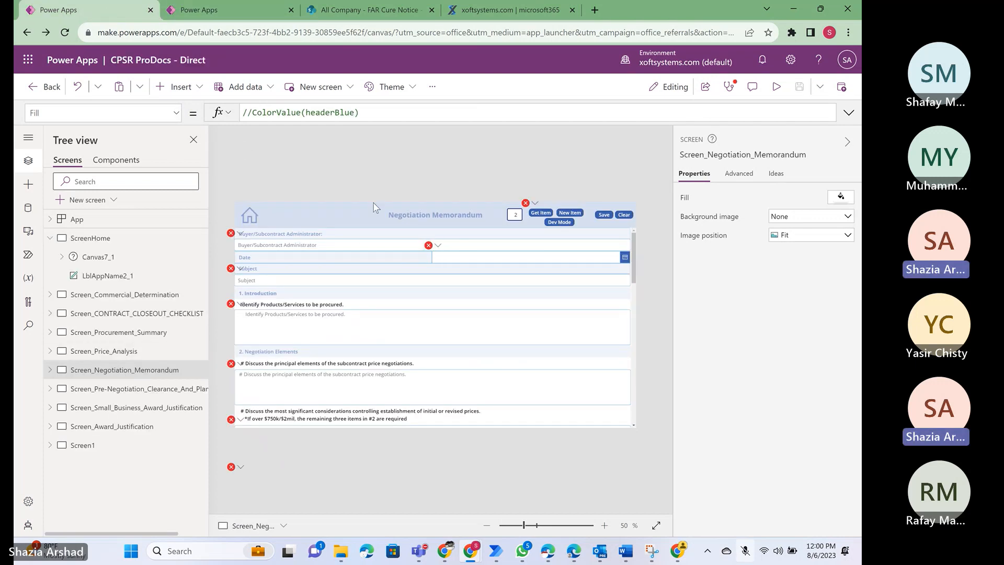
{"action": "left_click", "coordinate": [334, 211]}
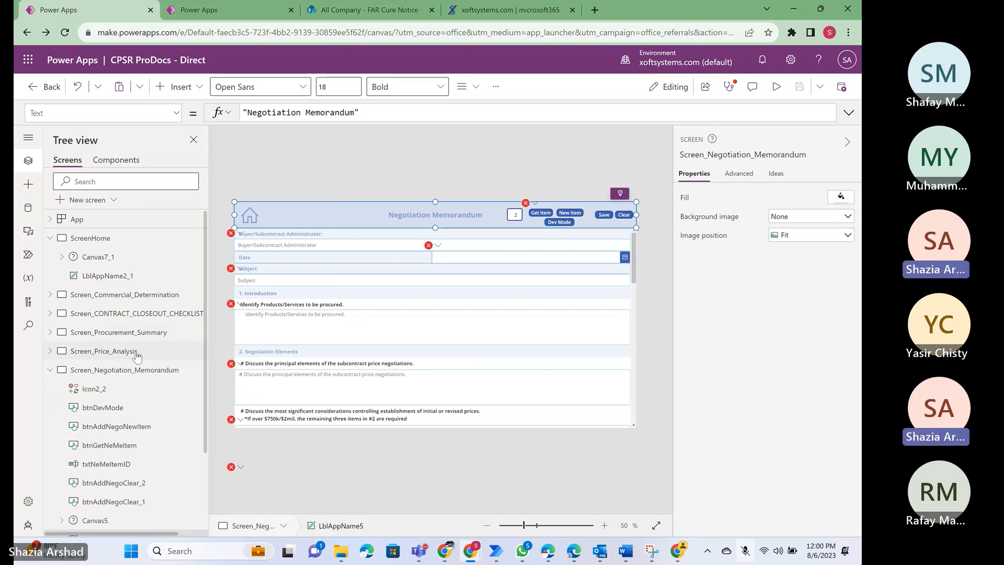
{"action": "scroll", "coordinate": [157, 376], "scroll_direction": "down", "scroll_amount": 2}
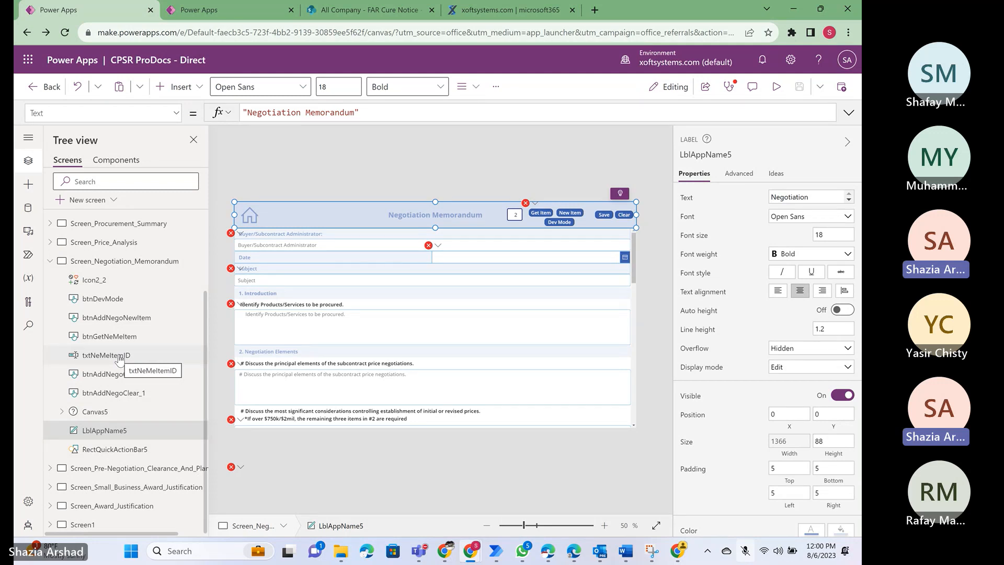
{"action": "left_click", "coordinate": [322, 215]}
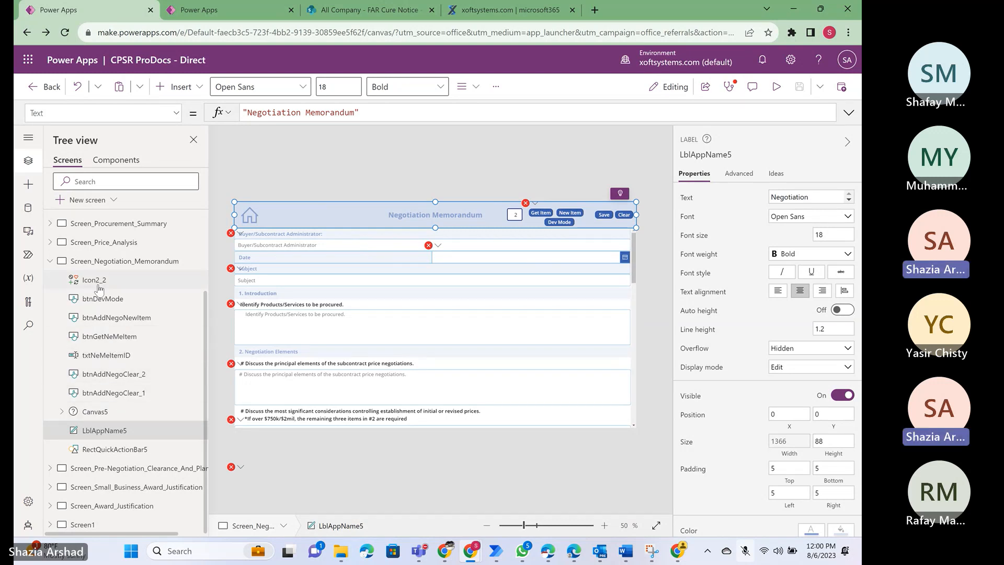
{"action": "left_click", "coordinate": [100, 453]}
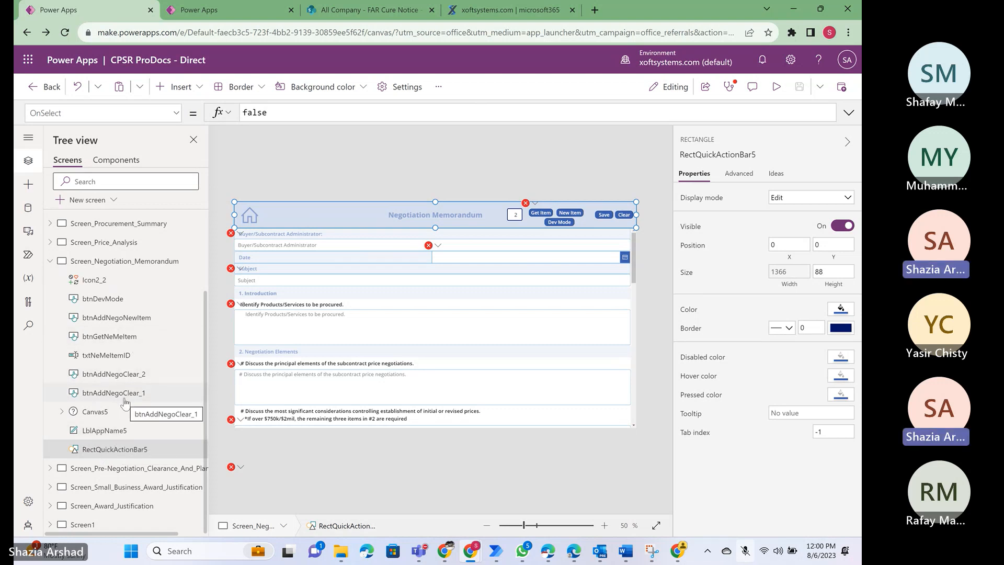
{"action": "left_click", "coordinate": [97, 433]}
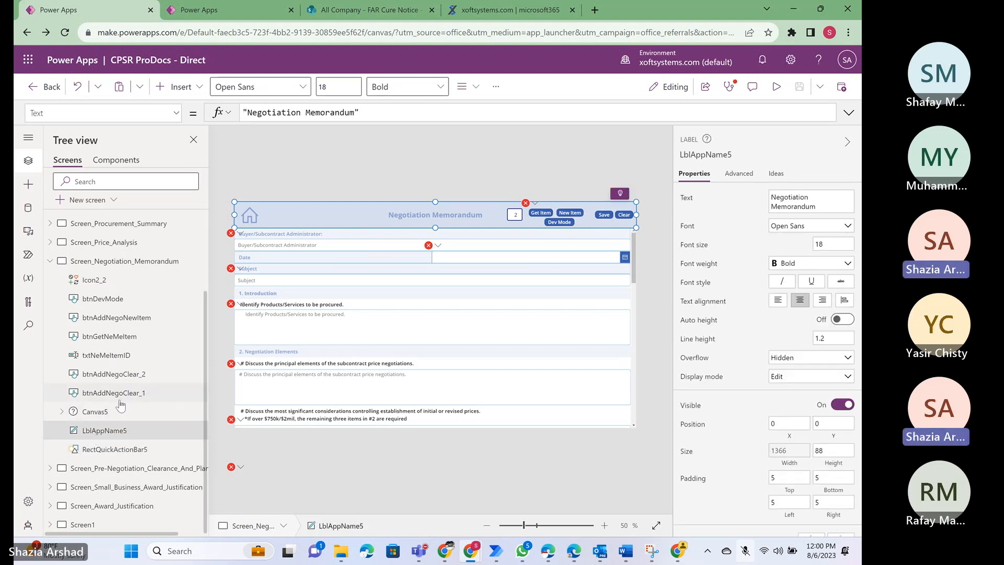
- Select and copy all header controls of Screen_Negotiation_Memorandum, from RectQuickActionBar5 up to Icon2_2, leaving out Canvas5
{"action": "left_click", "coordinate": [109, 453]}
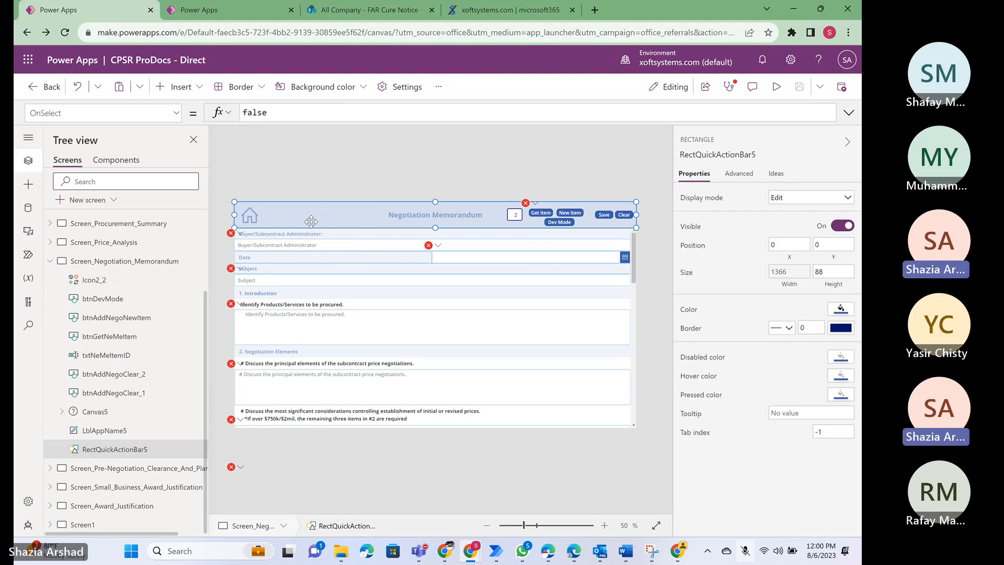
{"action": "left_click", "coordinate": [106, 434], "text": "ctrl"}
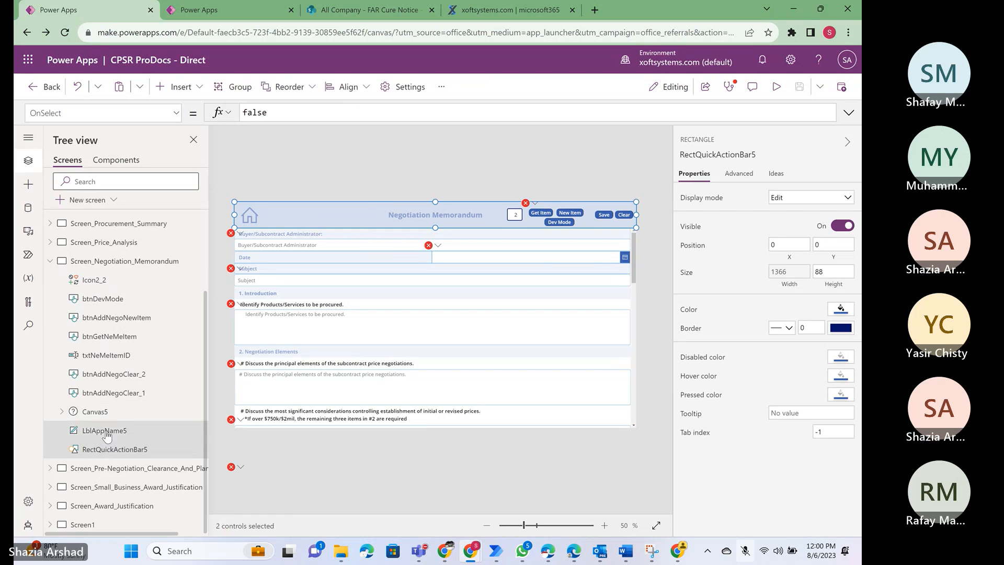
{"action": "left_click", "coordinate": [106, 396], "text": "ctrl"}
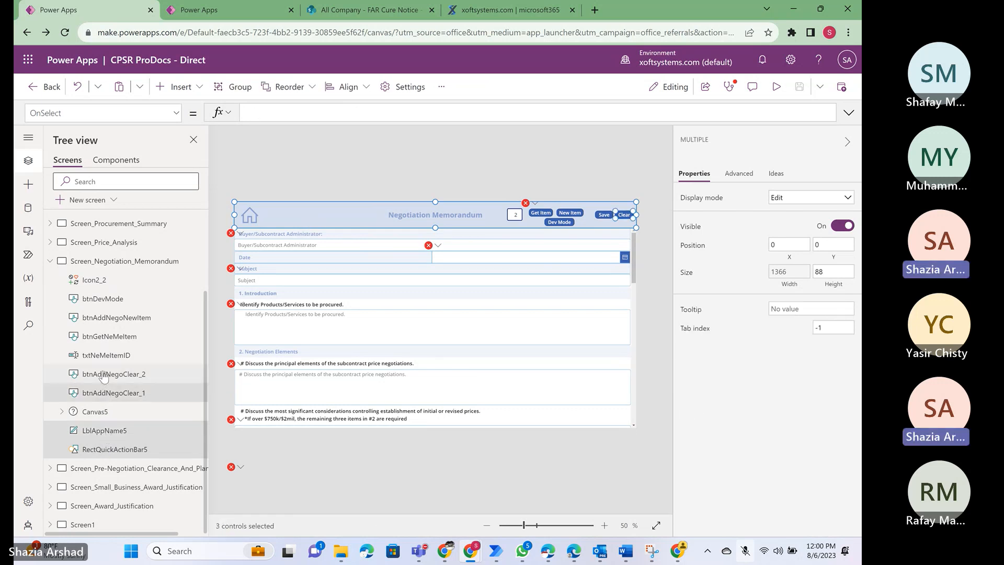
{"action": "left_click", "coordinate": [105, 374], "text": "ctrl"}
{"action": "left_click", "coordinate": [105, 360], "text": "ctrl"}
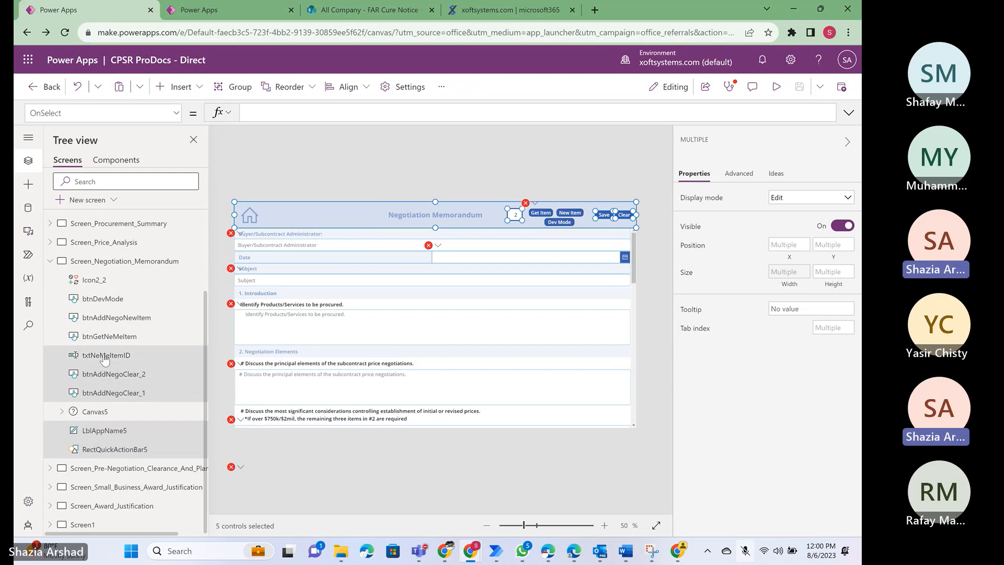
{"action": "left_click", "coordinate": [96, 340], "text": "ctrl"}
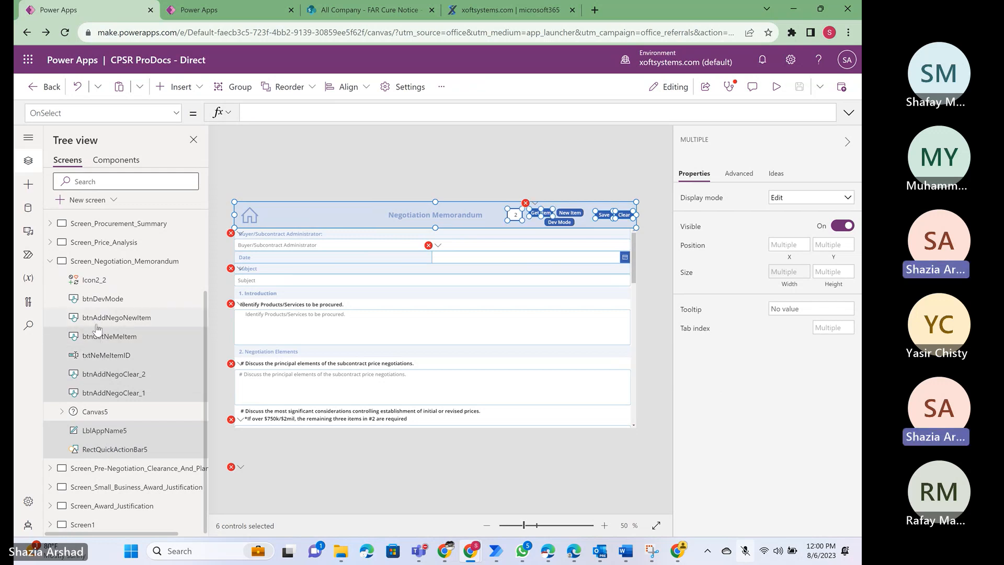
{"action": "left_click", "coordinate": [97, 323], "text": "ctrl"}
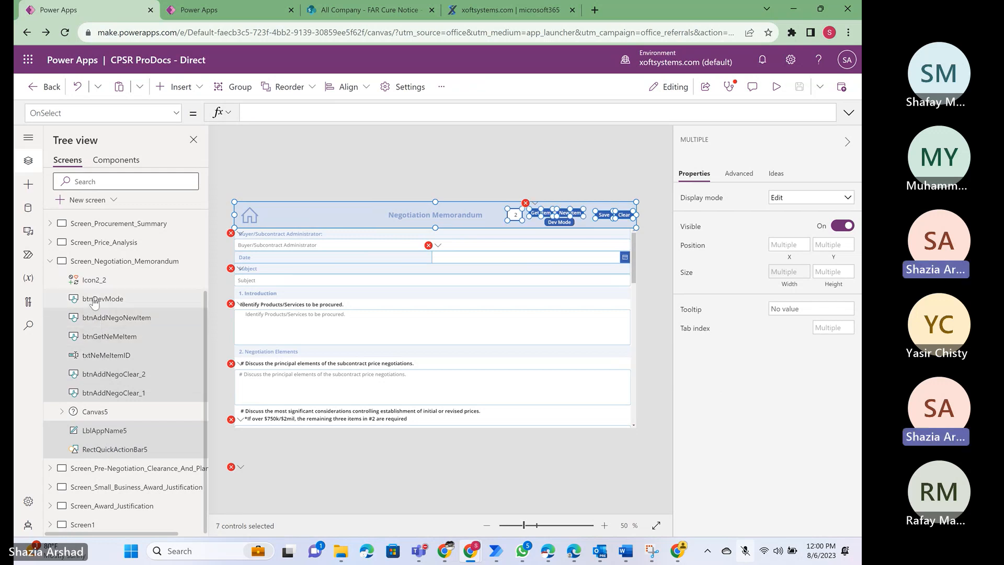
{"action": "left_click", "coordinate": [96, 301], "text": "ctrl"}
{"action": "left_click", "coordinate": [91, 282], "text": "ctrl"}
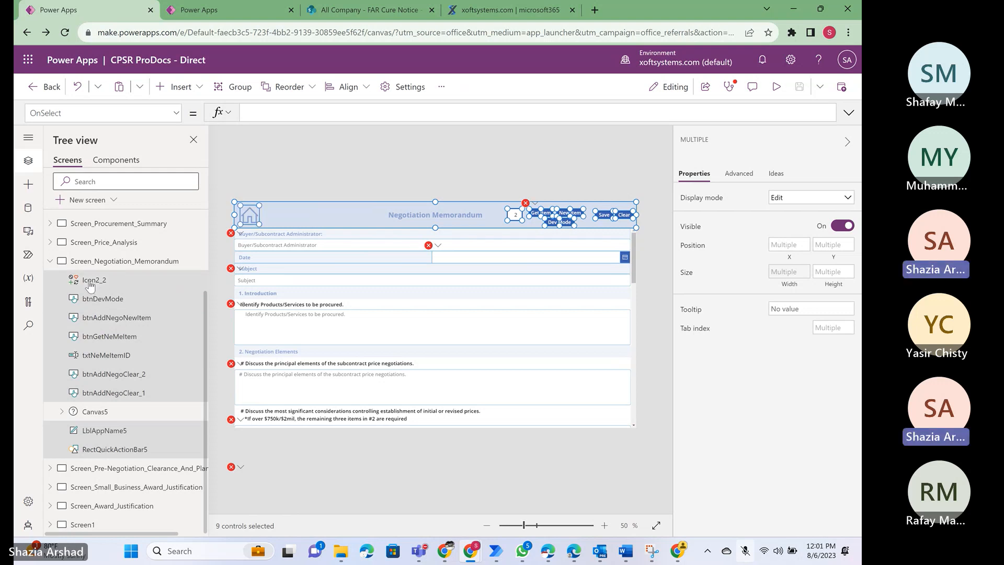
- Paste the copied header controls onto the CureNotice screen of the Third Class app
{"action": "left_click", "coordinate": [225, 8]}
{"action": "left_click", "coordinate": [103, 239]}
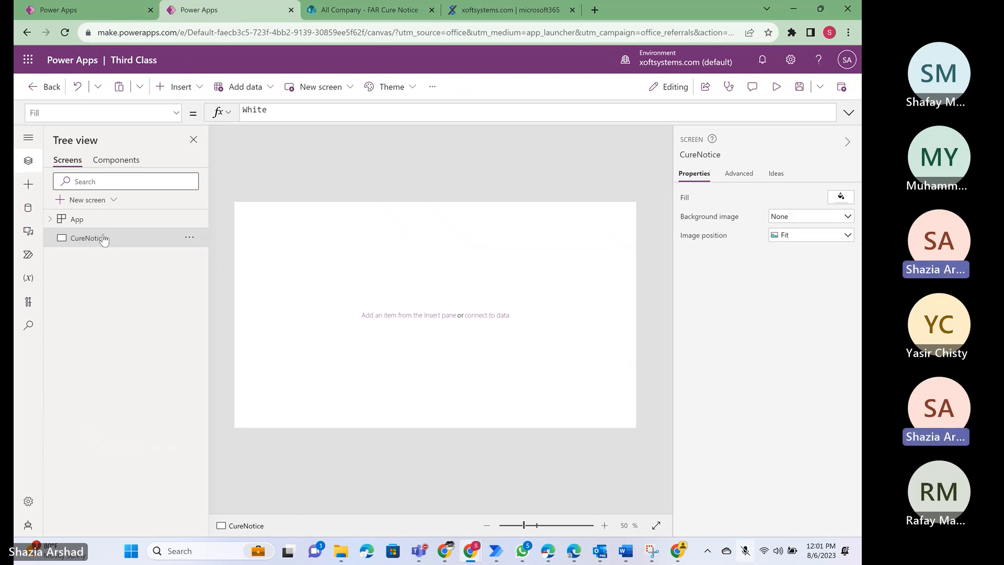
{"action": "key", "text": "ctrl+v"}
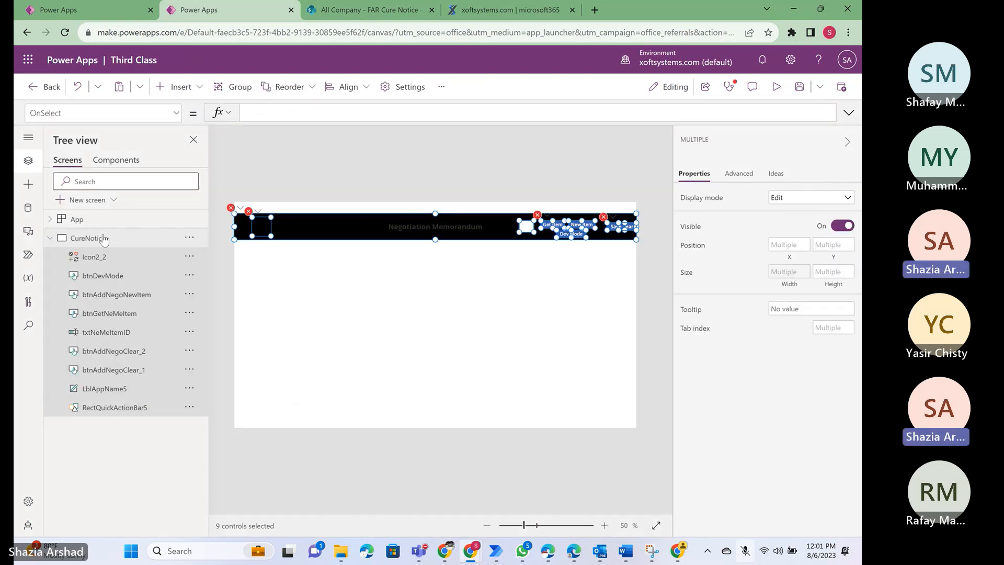
- Inspect the properties of the pasted header label LblAppName5 and rectangle RectQuickActionBar5 on the CureNotice screen
{"action": "left_click", "coordinate": [349, 310]}
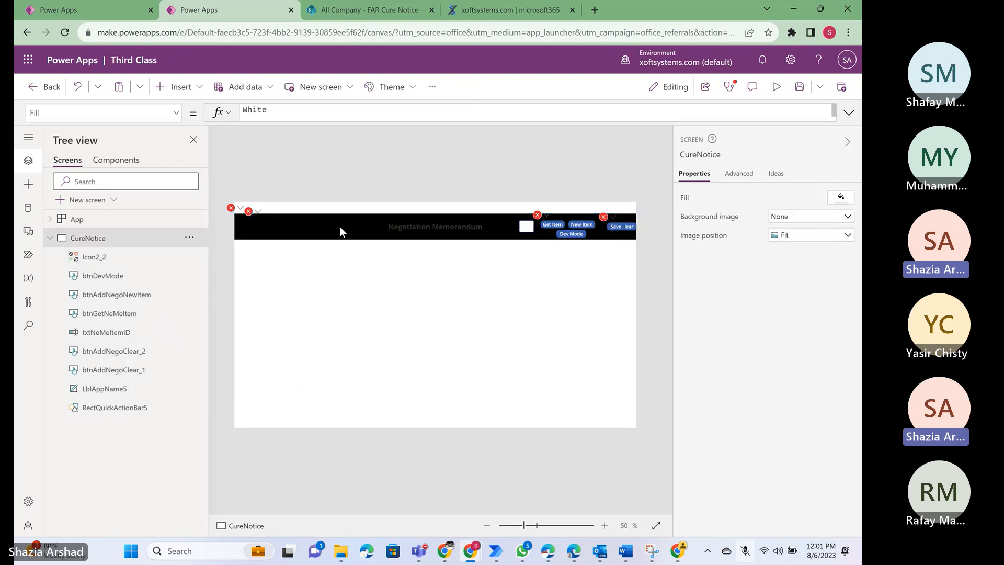
{"action": "left_click", "coordinate": [327, 225]}
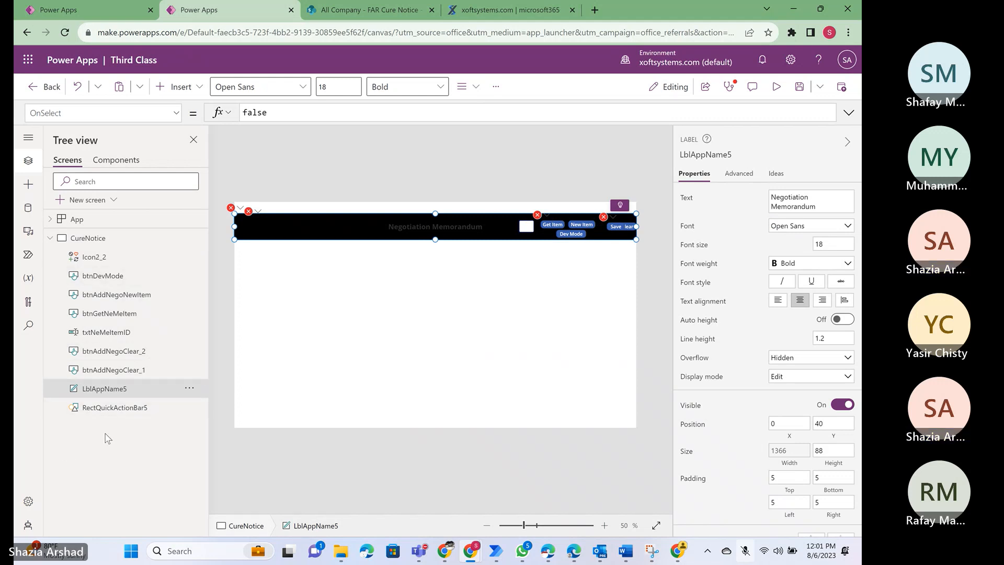
{"action": "left_click", "coordinate": [93, 407]}
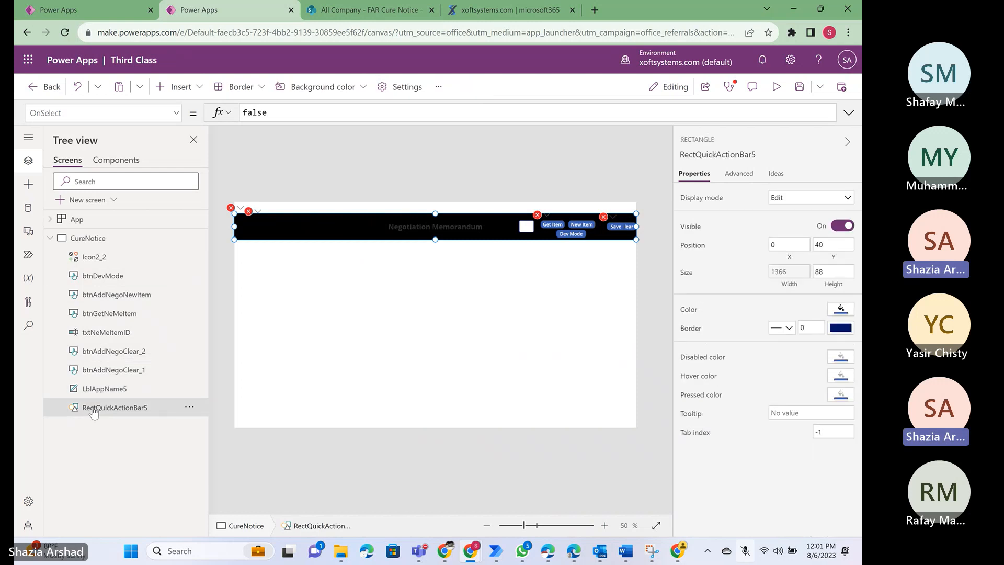
- Search the insertable controls for "rect" and return to the CureNotice control tree without inserting anything
{"action": "left_click", "coordinate": [29, 186]}
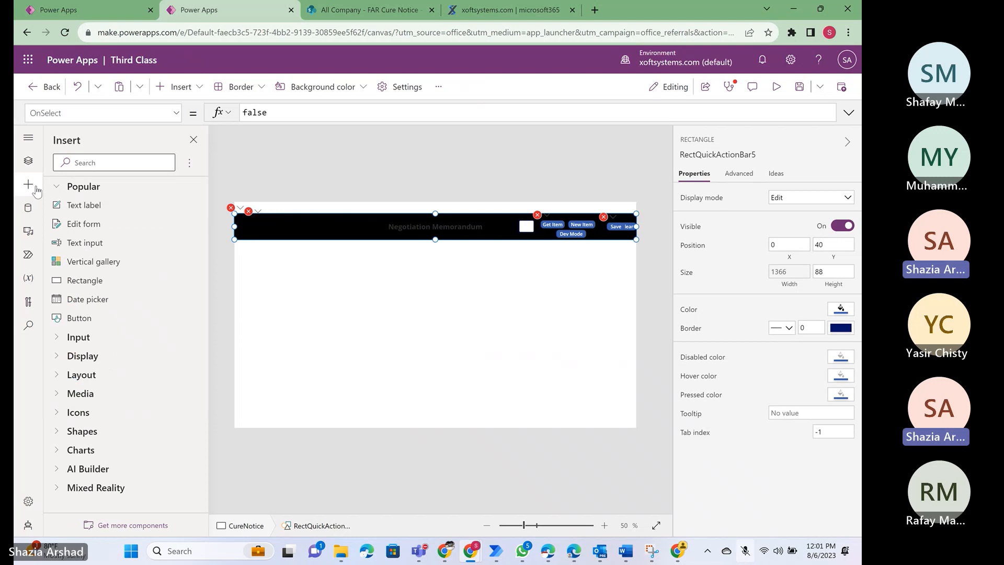
{"action": "left_click", "coordinate": [114, 162]}
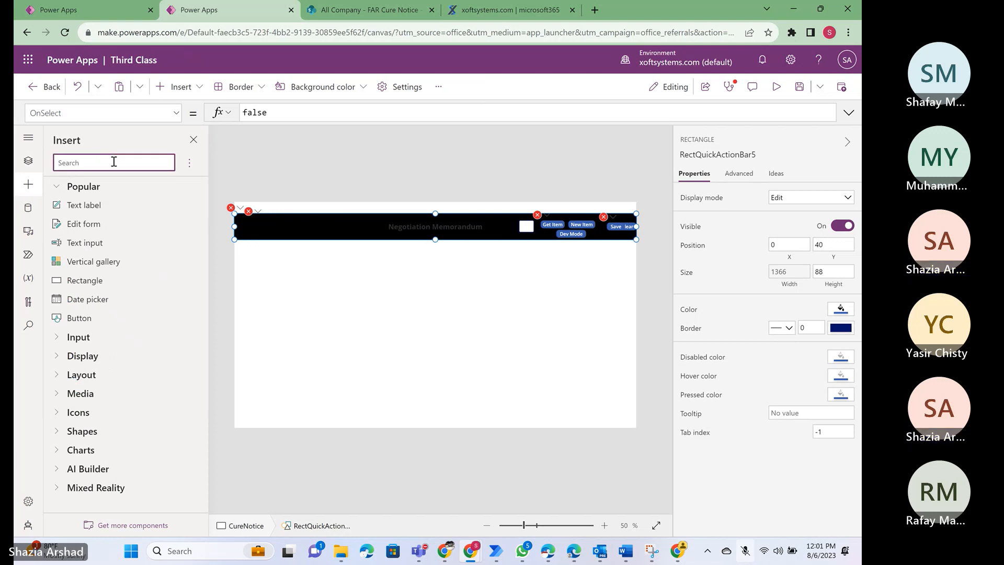
{"action": "type", "text": "rect"}
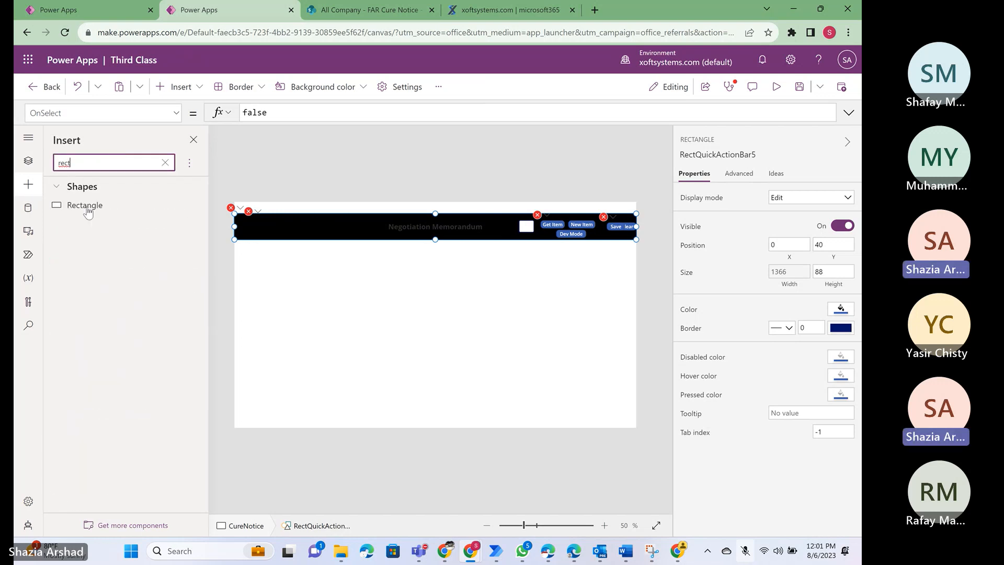
{"action": "left_click", "coordinate": [194, 141]}
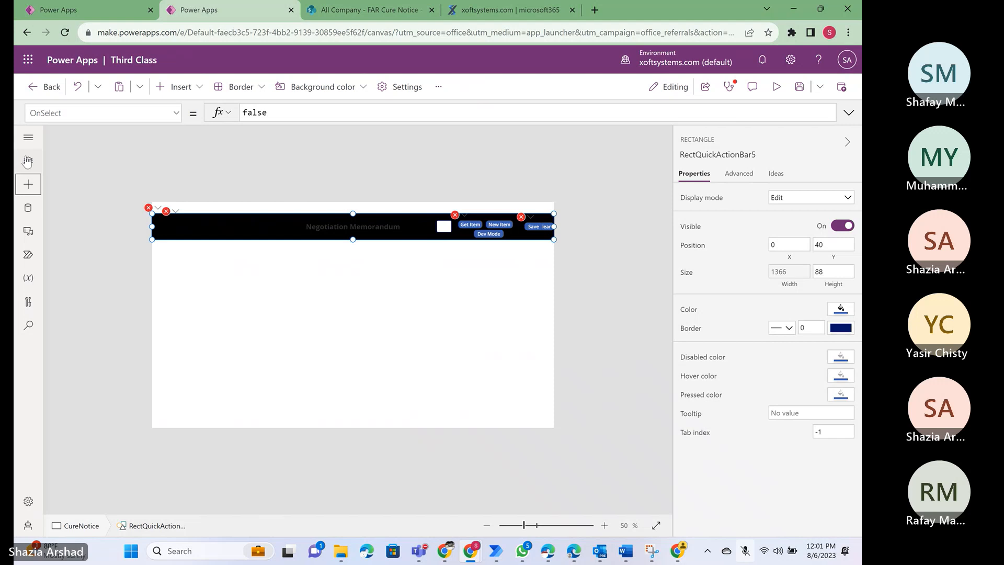
{"action": "left_click", "coordinate": [29, 160]}
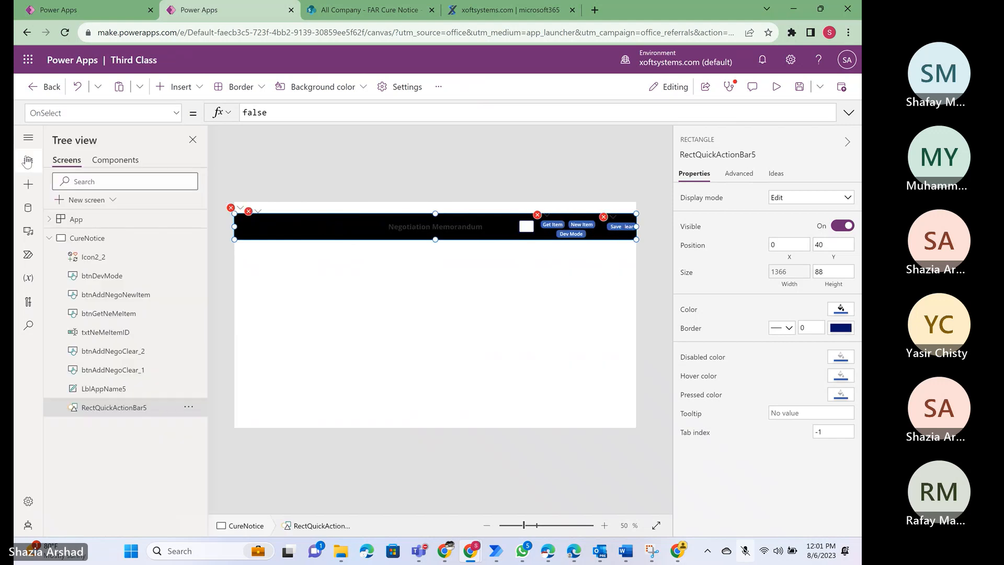
- Examine the pasted controls LblAppName5, RectQuickActionBar5, btnAddNegoClear_1 and txtNeMeItemID one after another
{"action": "left_click", "coordinate": [100, 392]}
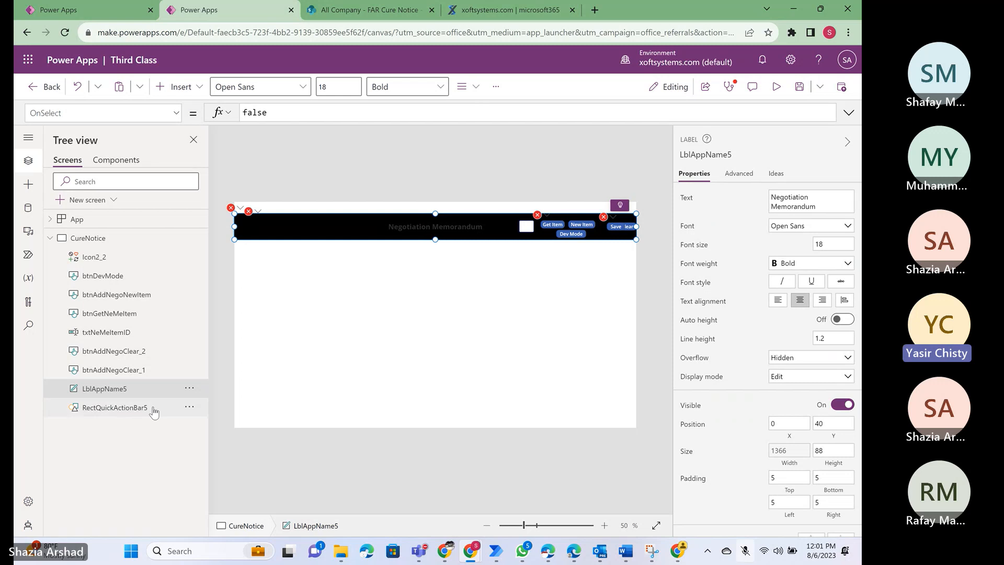
{"action": "left_click", "coordinate": [101, 413]}
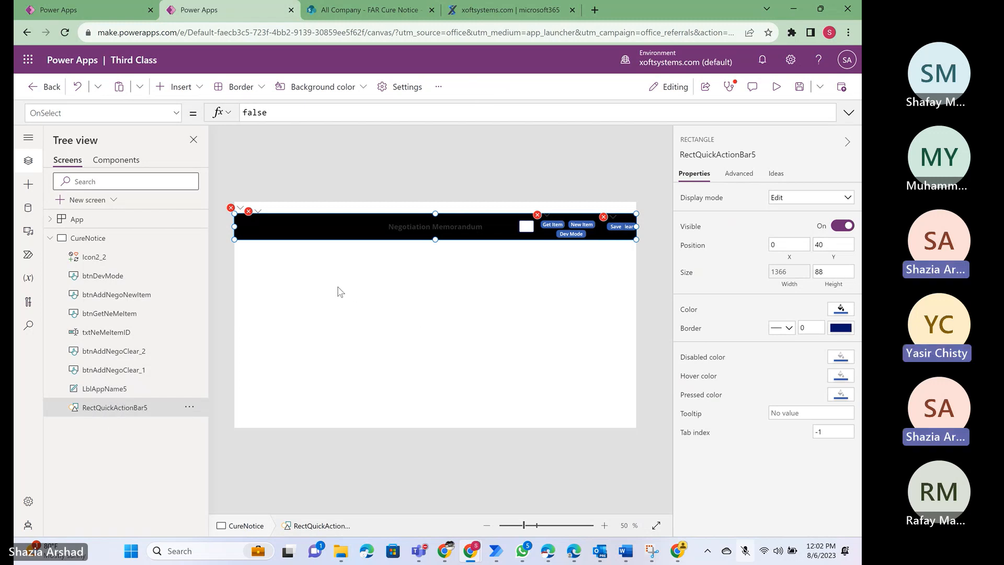
{"action": "left_click", "coordinate": [101, 392]}
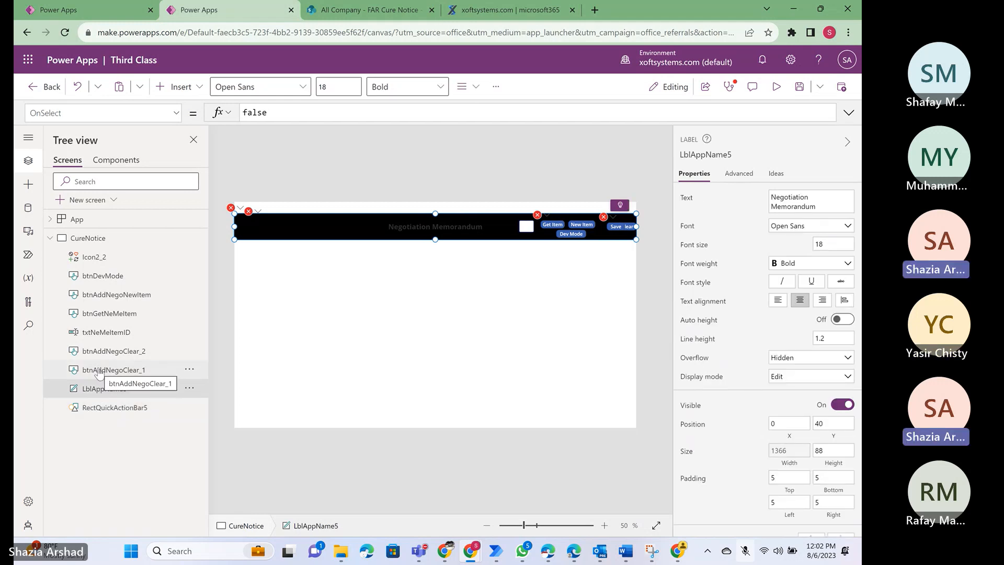
{"action": "left_click", "coordinate": [99, 372]}
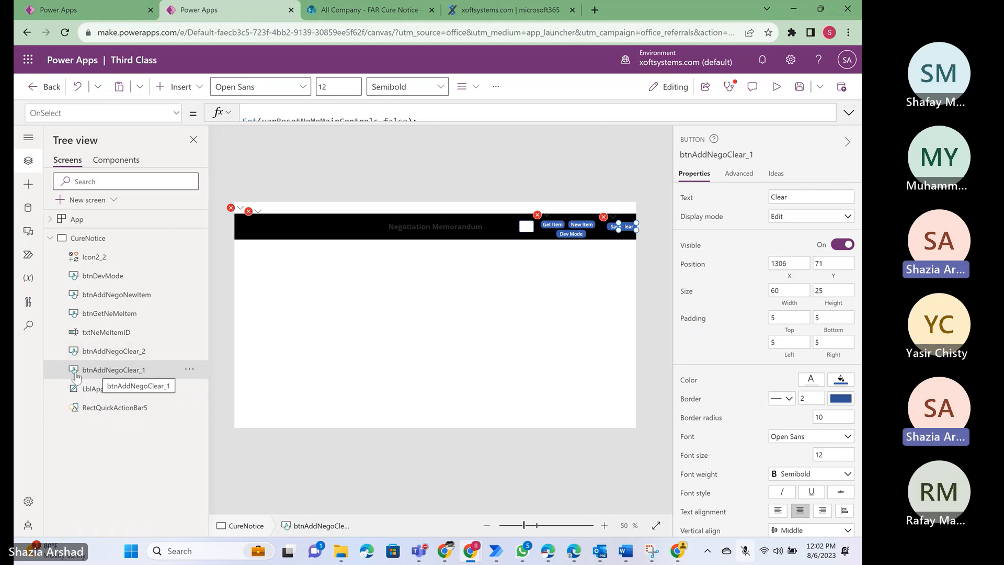
{"action": "left_click", "coordinate": [90, 332]}
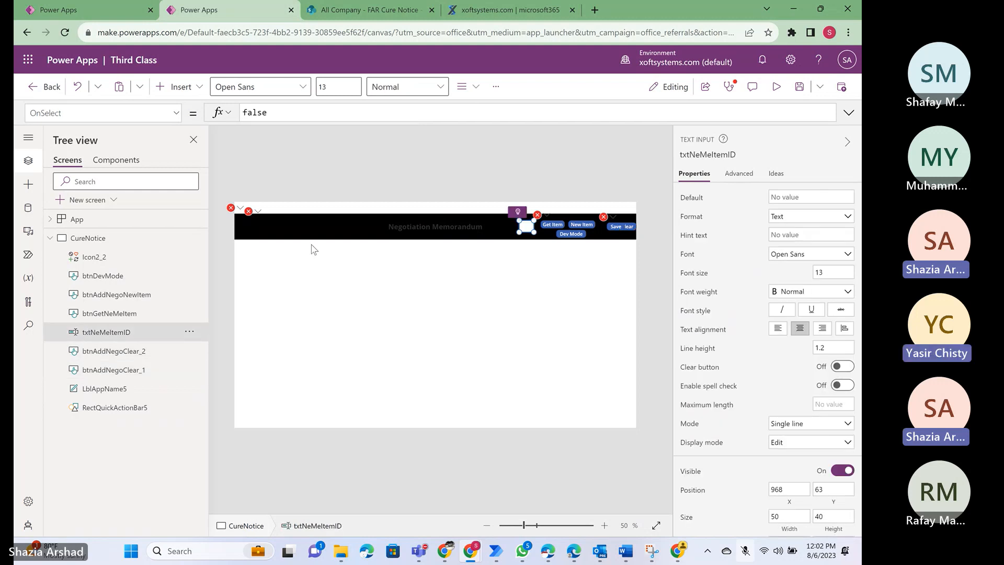
- Display the complete Fill formula of the header label LblAppName5 and examine how its background color is defined
{"action": "left_click", "coordinate": [271, 230]}
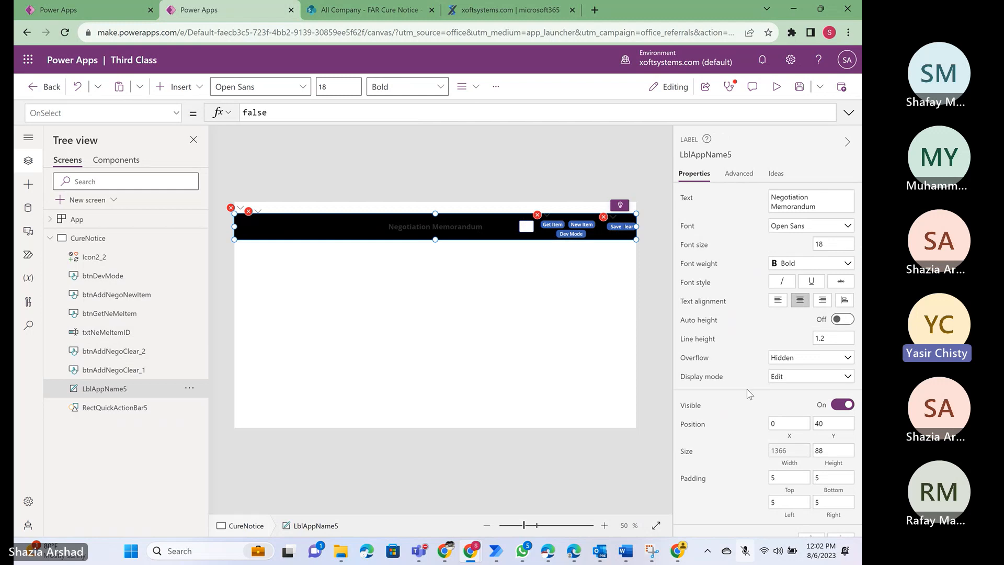
{"action": "scroll", "coordinate": [749, 395], "scroll_direction": "down", "scroll_amount": 3}
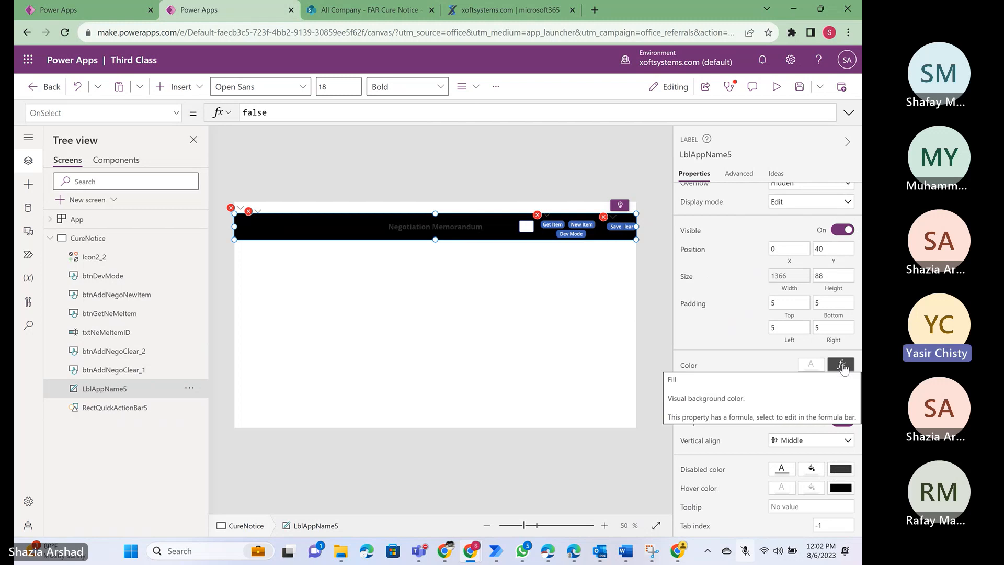
{"action": "left_click", "coordinate": [842, 366]}
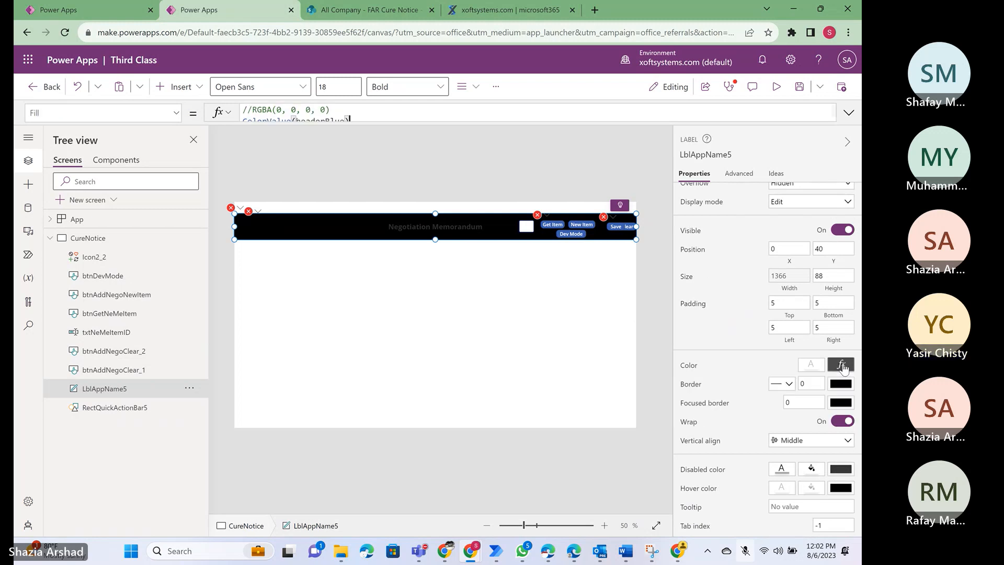
{"action": "left_click", "coordinate": [848, 114]}
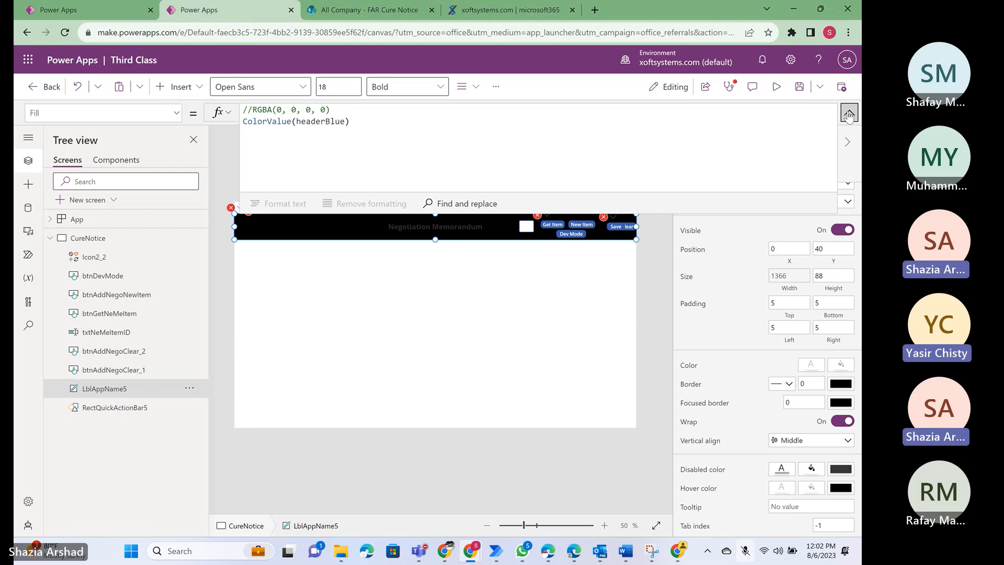
{"action": "left_click", "coordinate": [376, 123]}
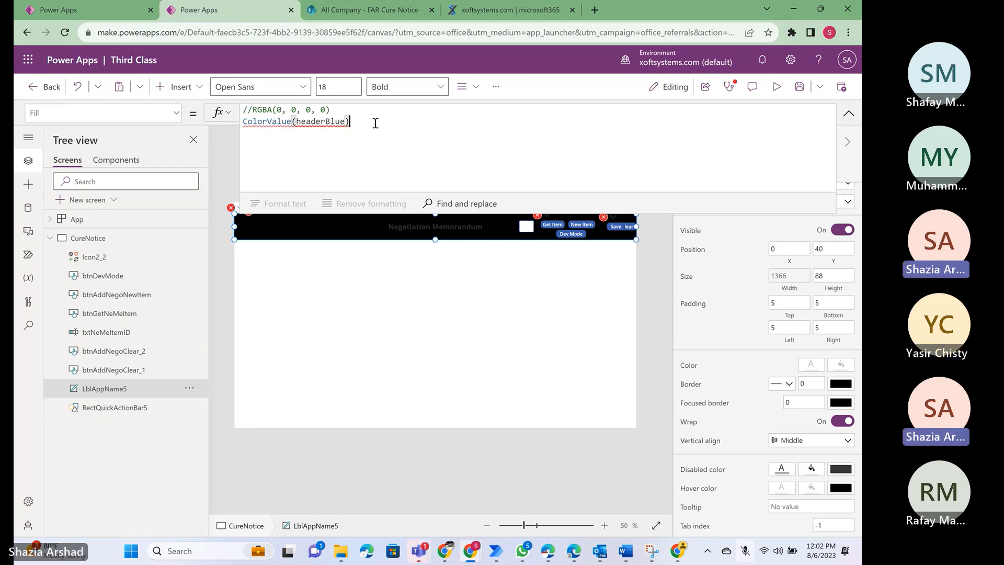
{"action": "left_click", "coordinate": [389, 333]}
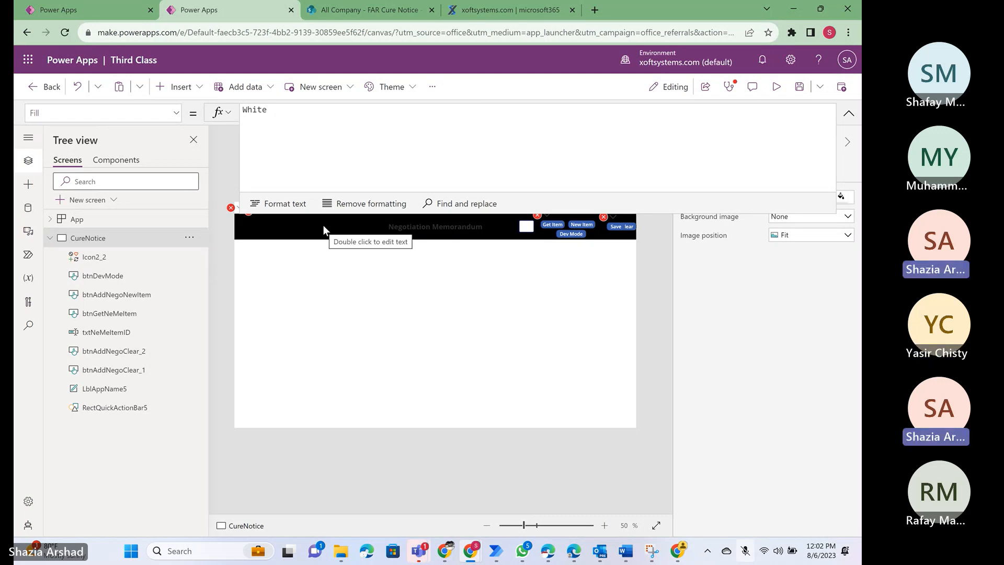
- Compare the original header in the CPSR ProDocs - Direct app with the pasted header in the Third Class app
{"action": "left_click", "coordinate": [83, 8]}
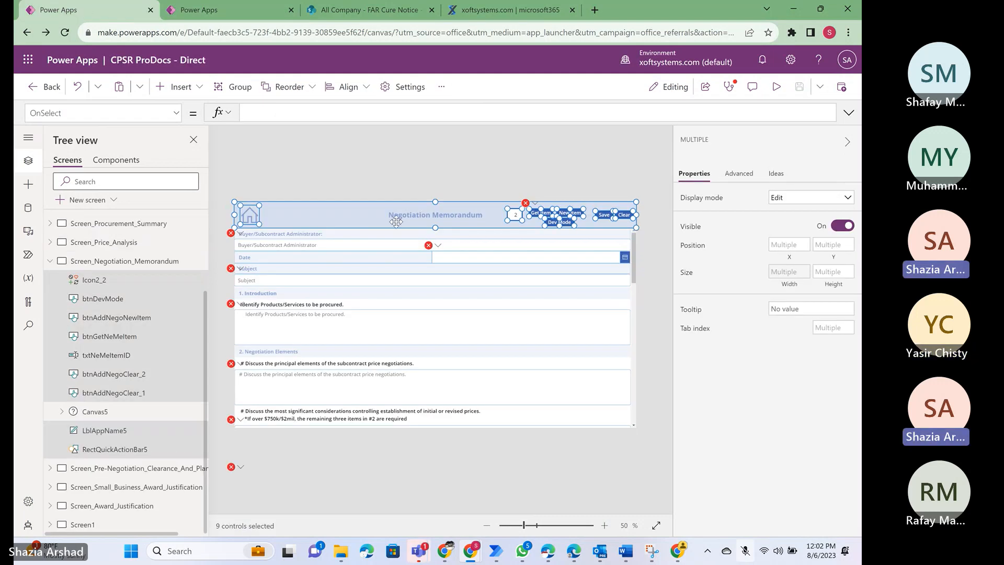
{"action": "left_click", "coordinate": [228, 8]}
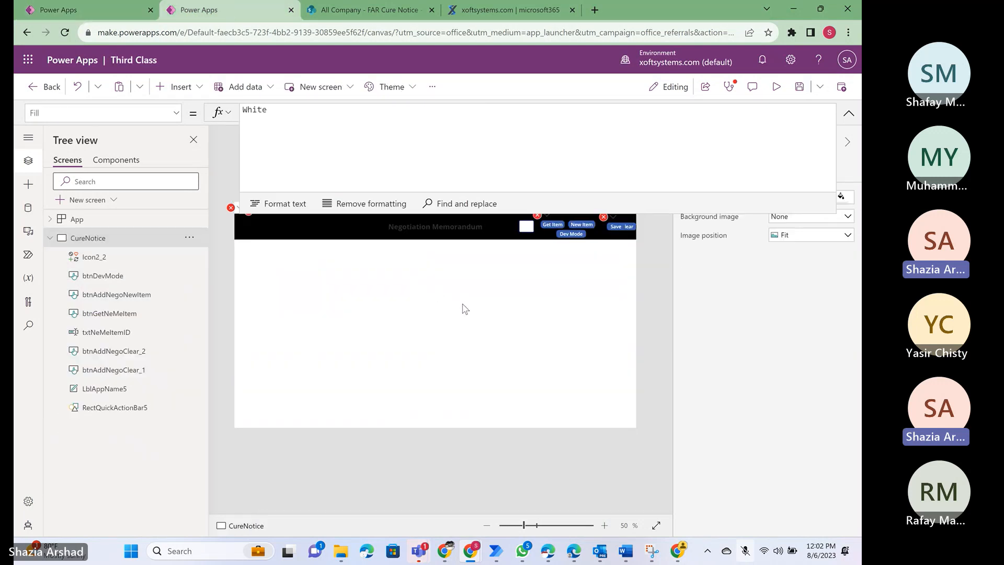
{"action": "left_click", "coordinate": [848, 114]}
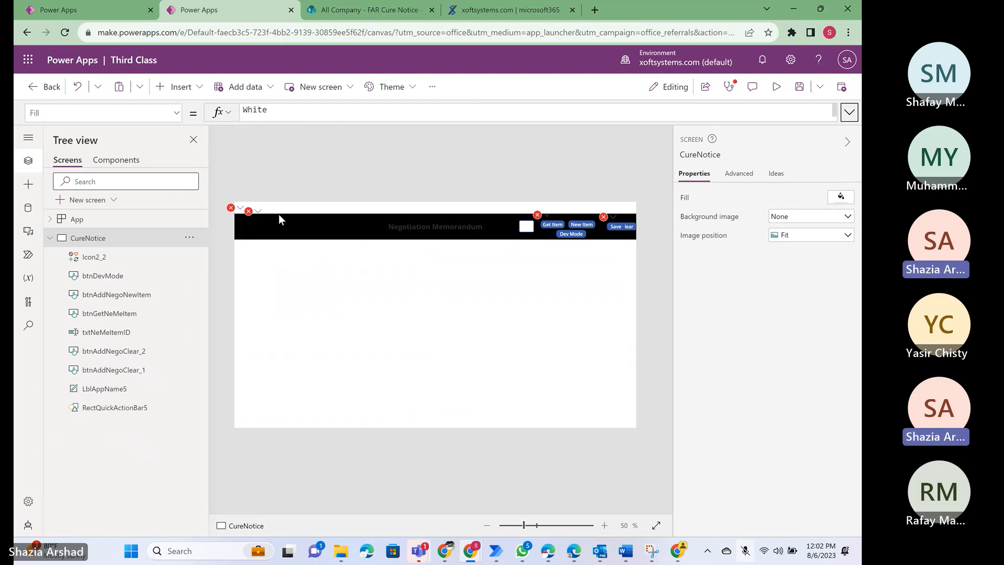
- Switch to the CPSR ProDocs - Direct app and examine the App object's StartScreen formula and available properties
{"action": "left_click", "coordinate": [89, 11]}
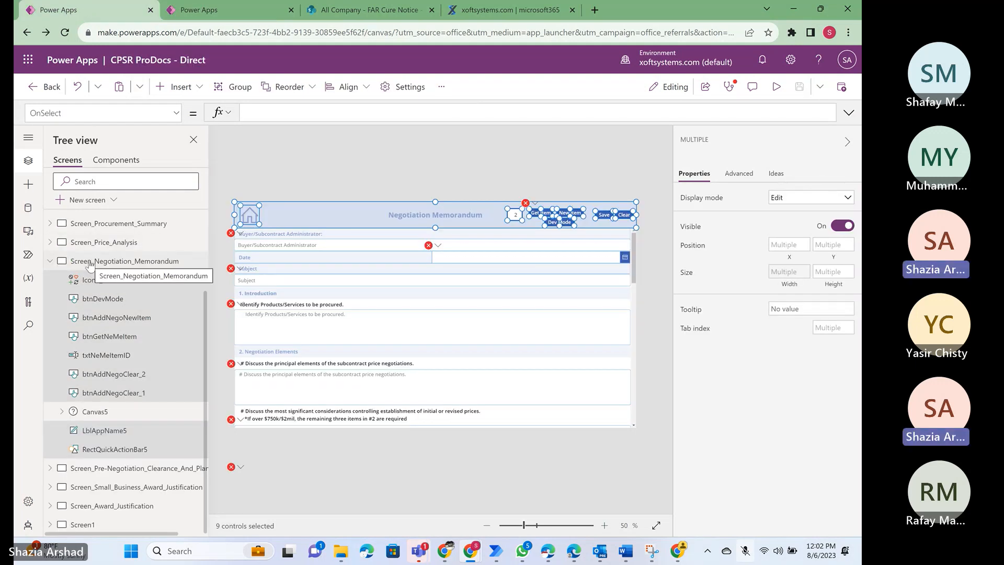
{"action": "scroll", "coordinate": [90, 264], "scroll_direction": "up", "scroll_amount": 3}
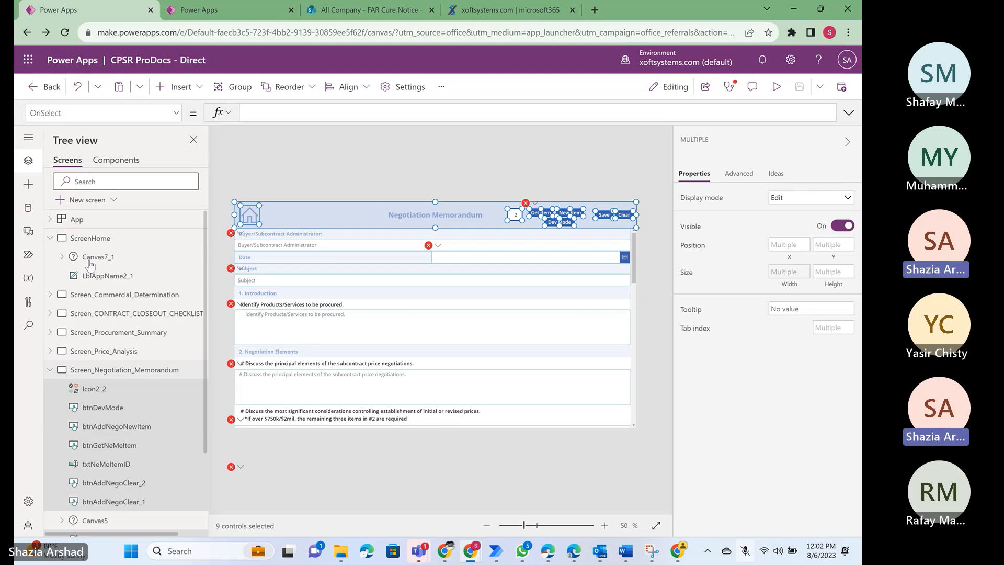
{"action": "left_click", "coordinate": [78, 222]}
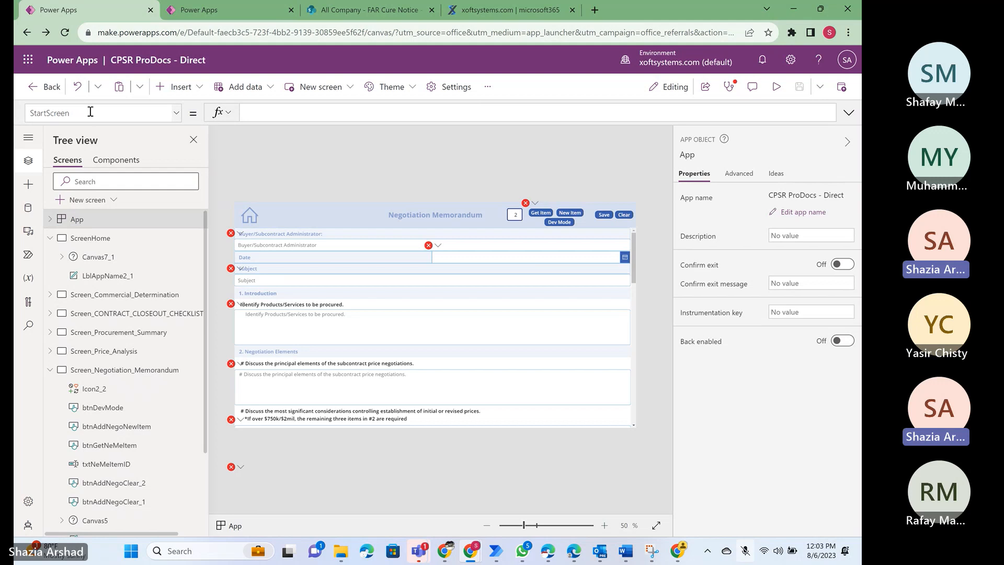
{"action": "left_click", "coordinate": [848, 113]}
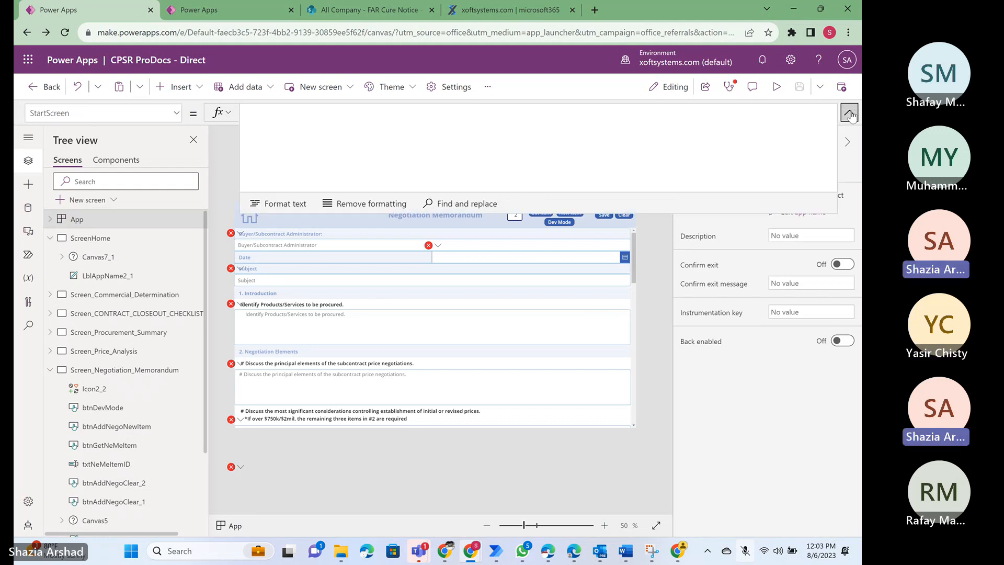
{"action": "left_click", "coordinate": [850, 113]}
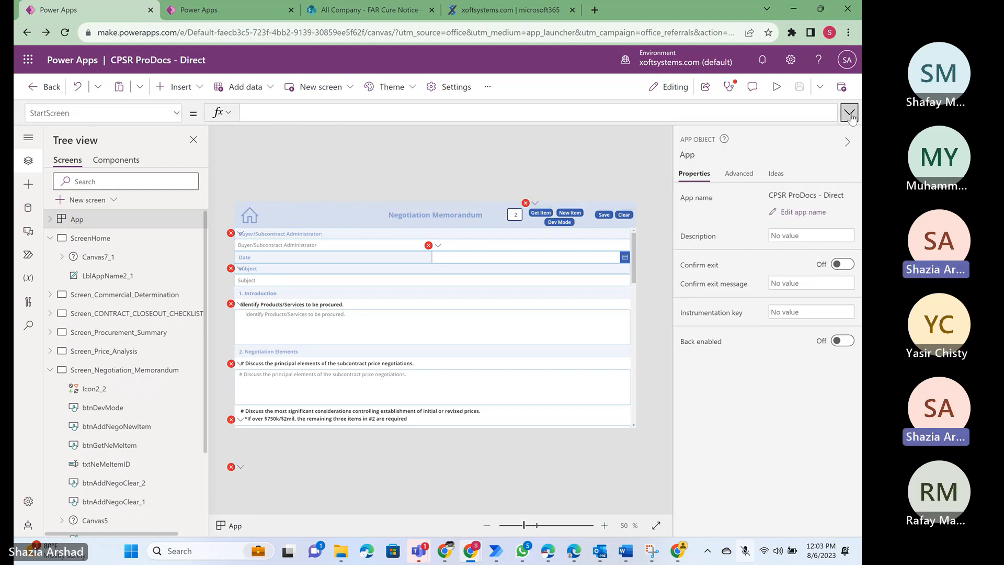
{"action": "left_click", "coordinate": [51, 219]}
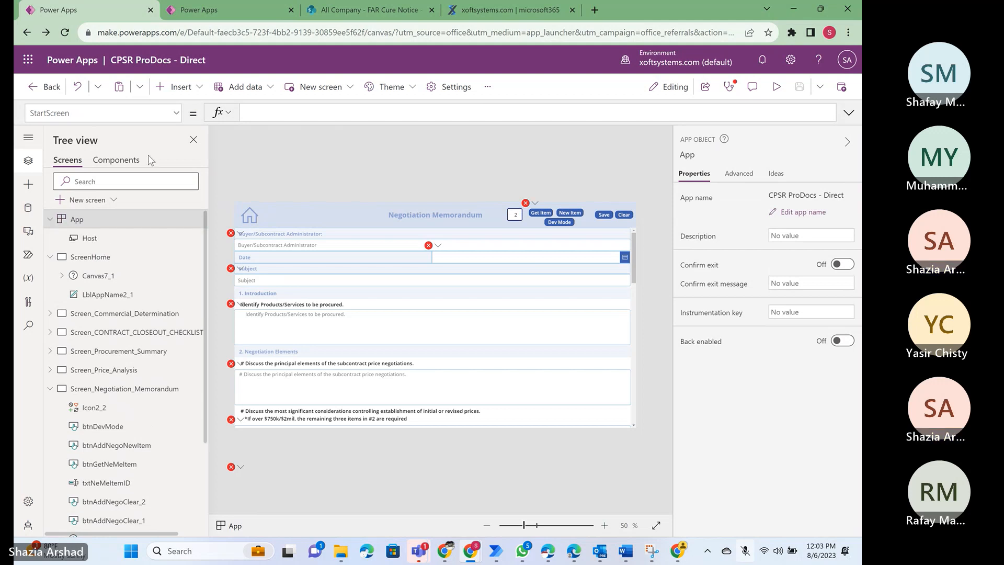
{"action": "left_click", "coordinate": [176, 113]}
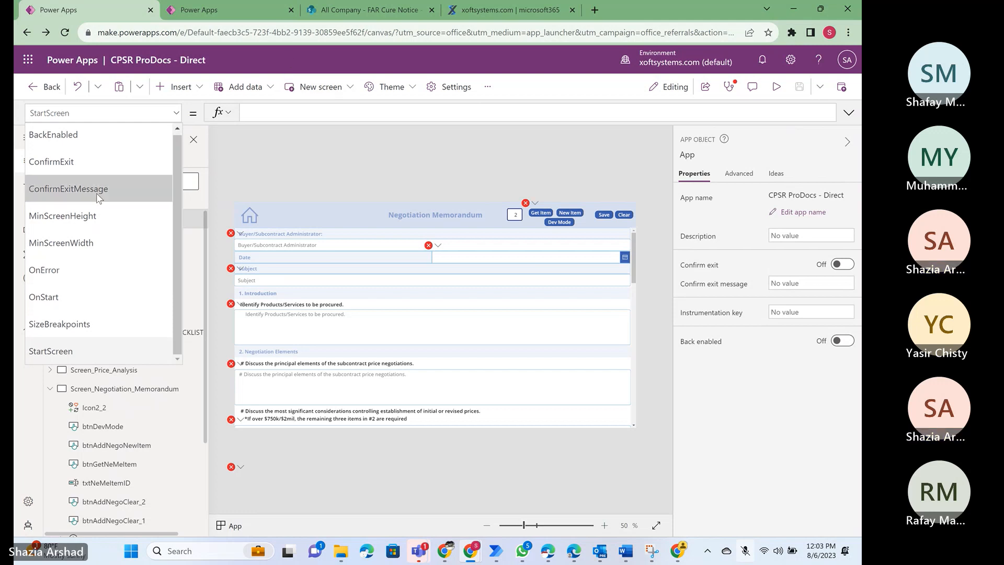
{"action": "left_click", "coordinate": [175, 113]}
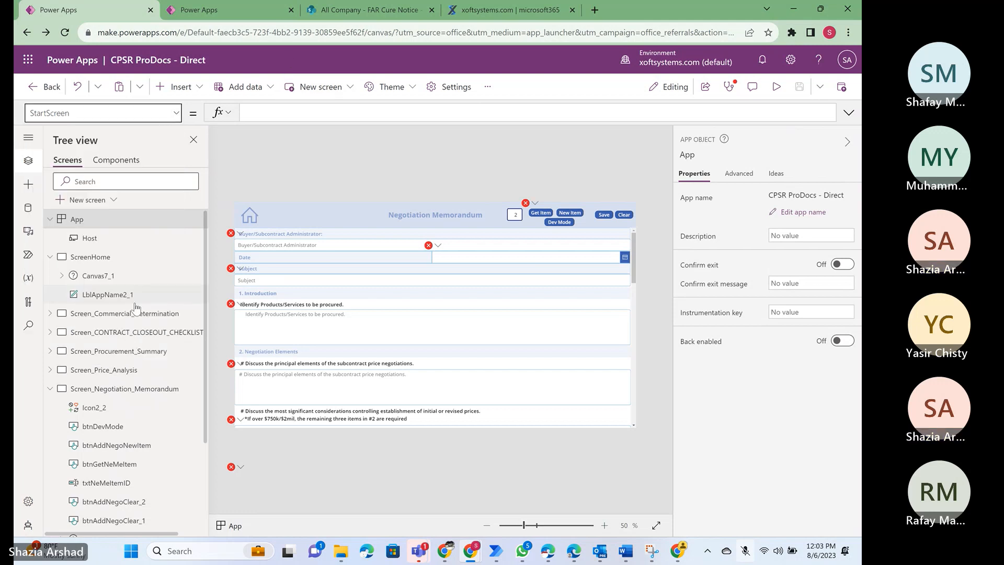
- Display the complete OnVisible formula of Screen_Negotiation_Memorandum
{"action": "scroll", "coordinate": [135, 308], "scroll_direction": "down", "scroll_amount": 1}
{"action": "left_click", "coordinate": [99, 314]}
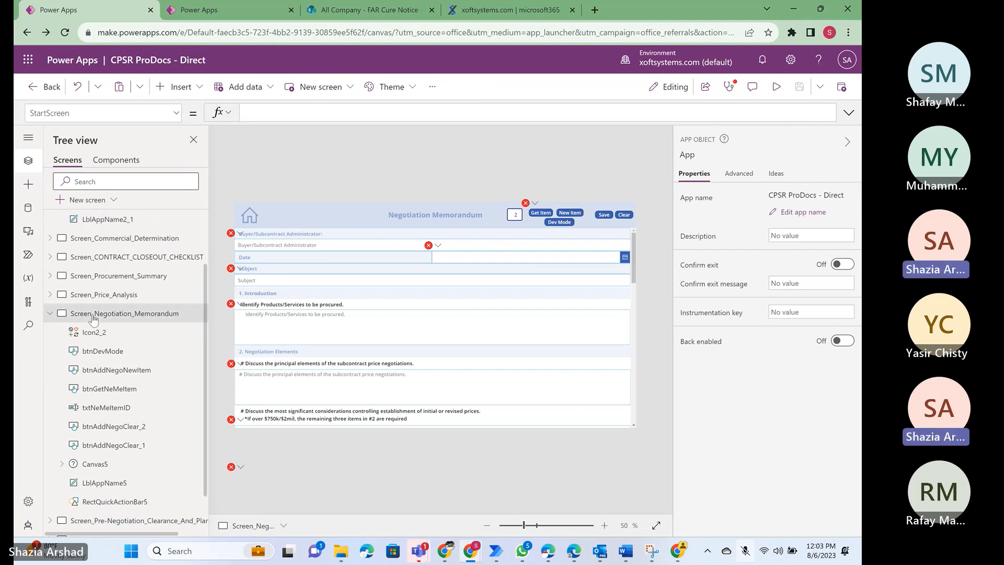
{"action": "left_click", "coordinate": [176, 113]}
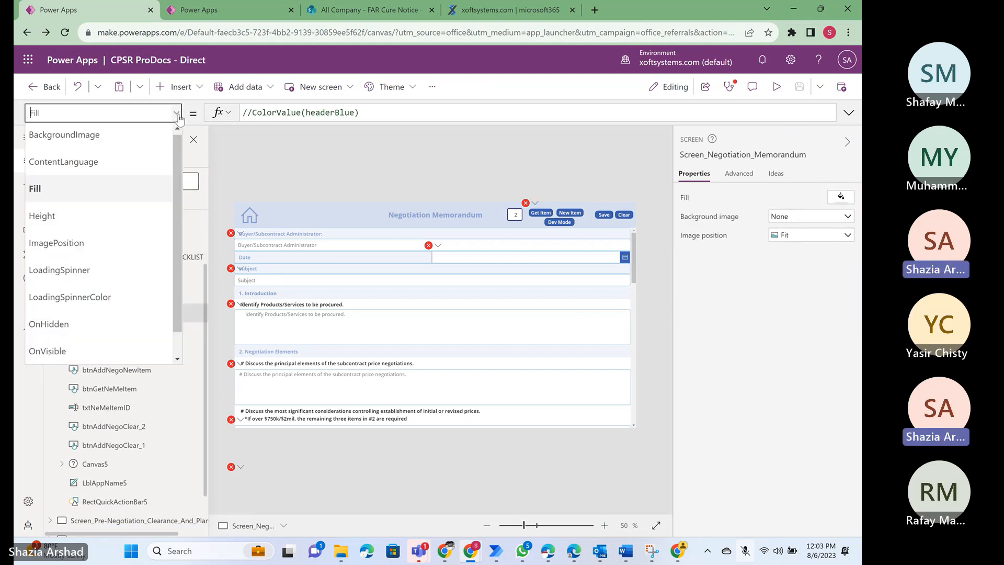
{"action": "scroll", "coordinate": [105, 240], "scroll_direction": "down", "scroll_amount": 1}
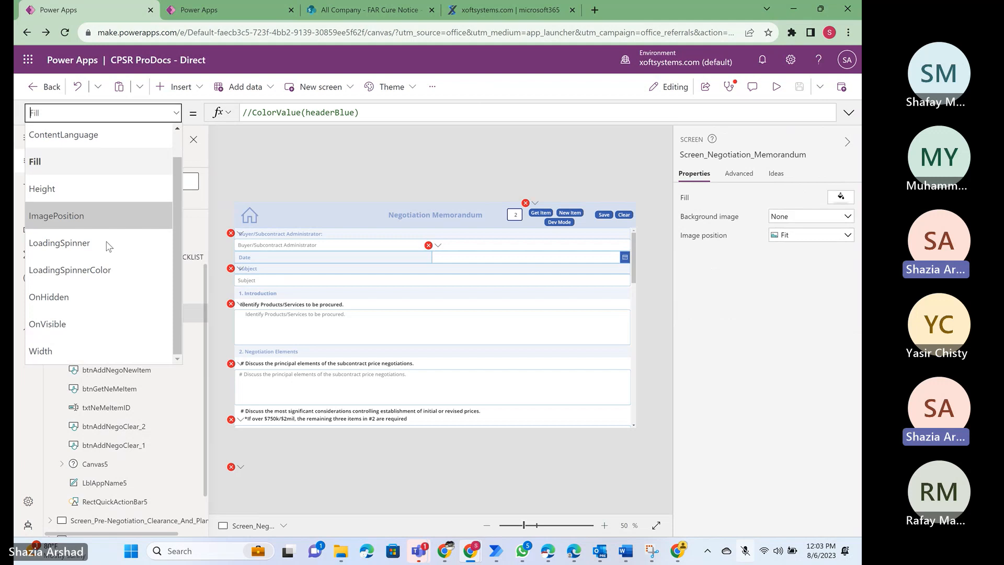
{"action": "left_click", "coordinate": [71, 324]}
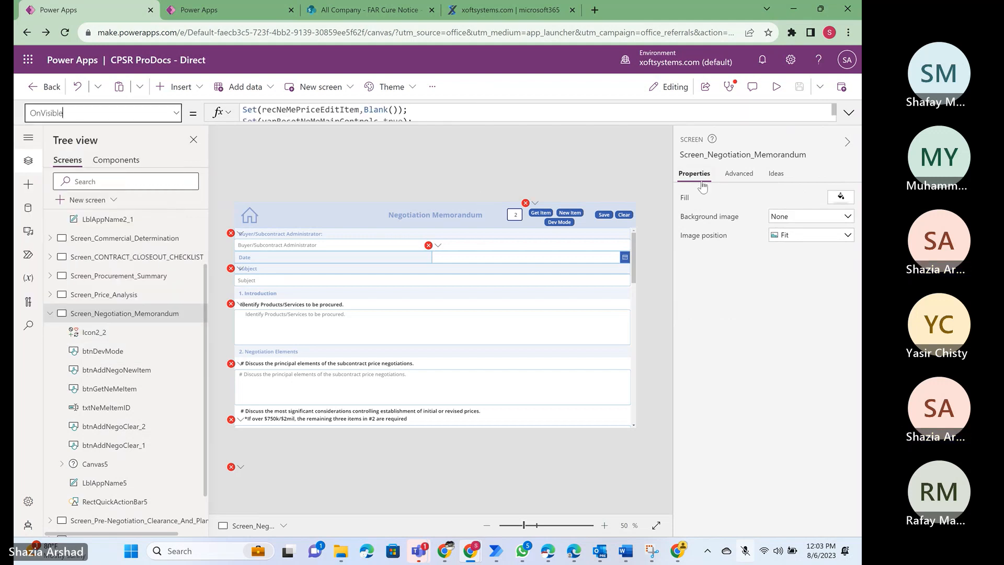
{"action": "left_click", "coordinate": [849, 113]}
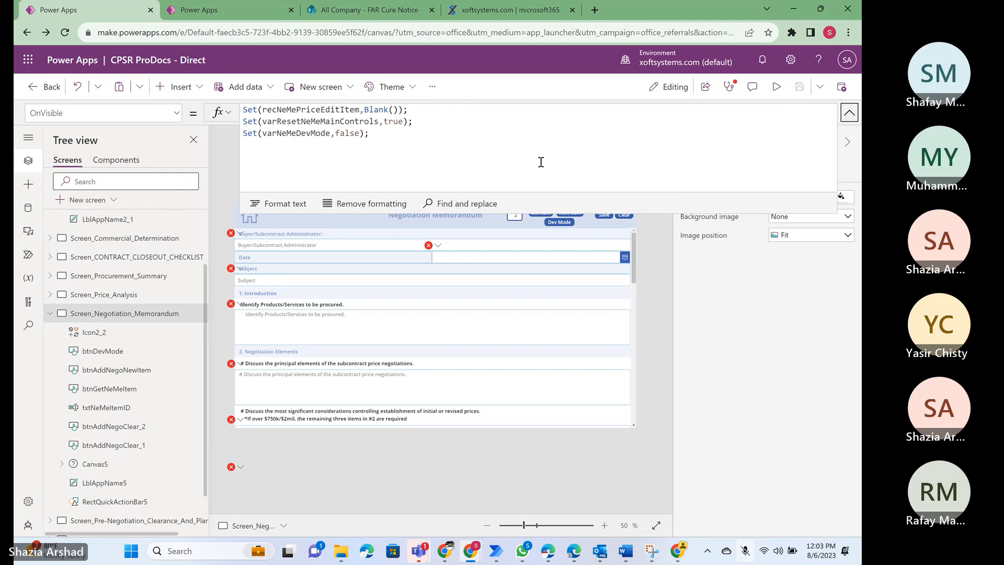
- Display the complete OnStart formula of the App object in the CPSR ProDocs - Direct app
{"action": "left_click", "coordinate": [849, 112]}
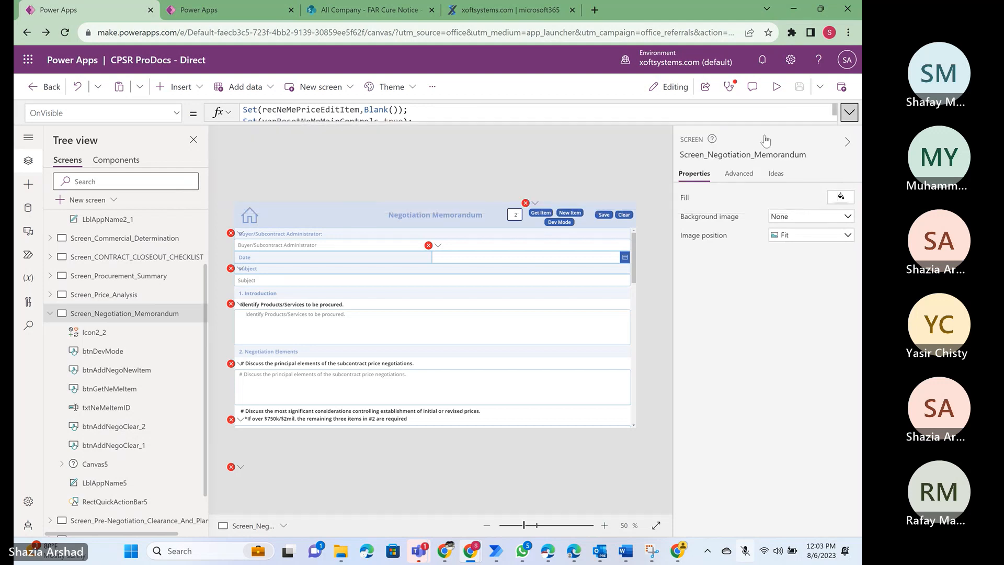
{"action": "scroll", "coordinate": [118, 319], "scroll_direction": "up", "scroll_amount": 3}
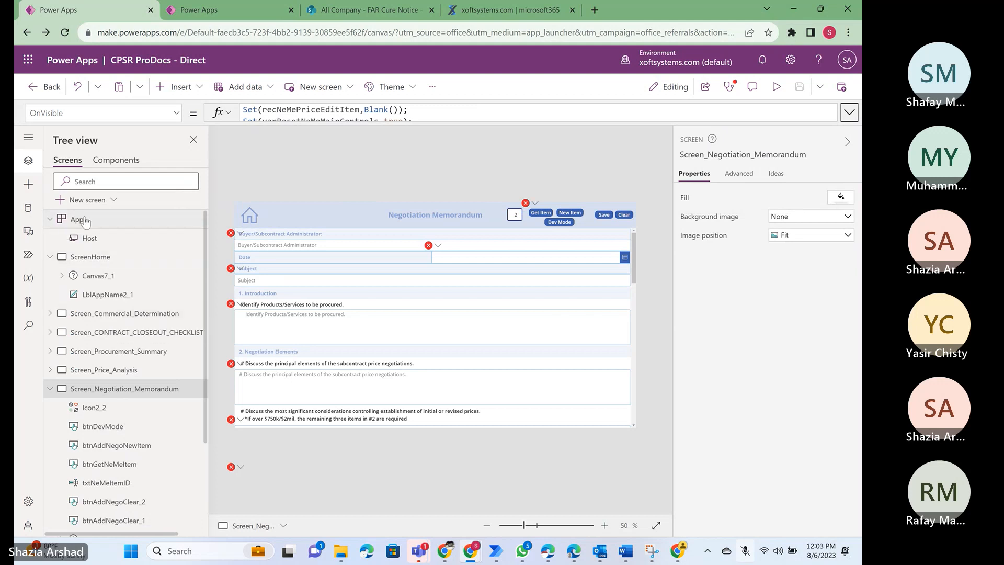
{"action": "left_click", "coordinate": [49, 219]}
{"action": "left_click", "coordinate": [103, 225]}
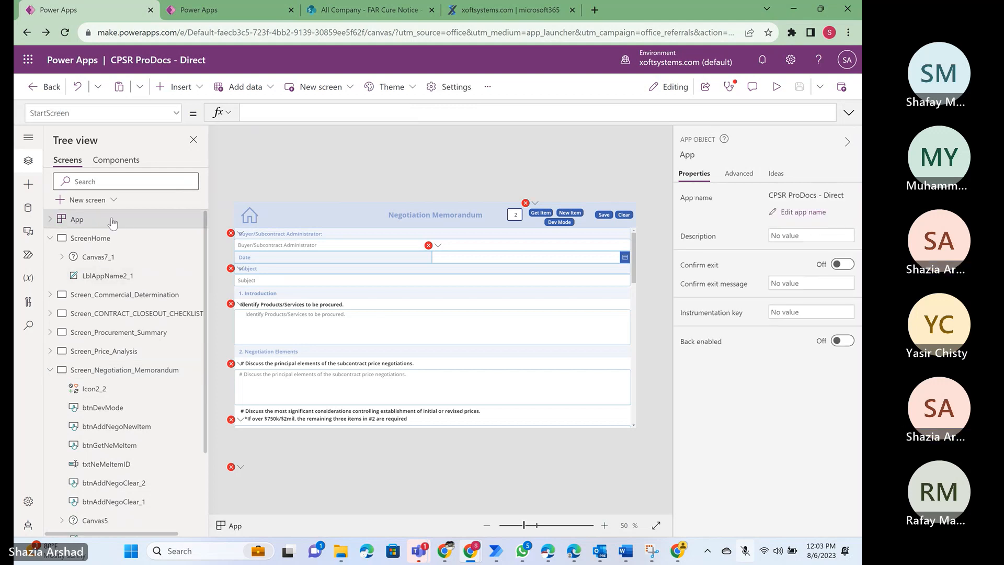
{"action": "left_click", "coordinate": [172, 114]}
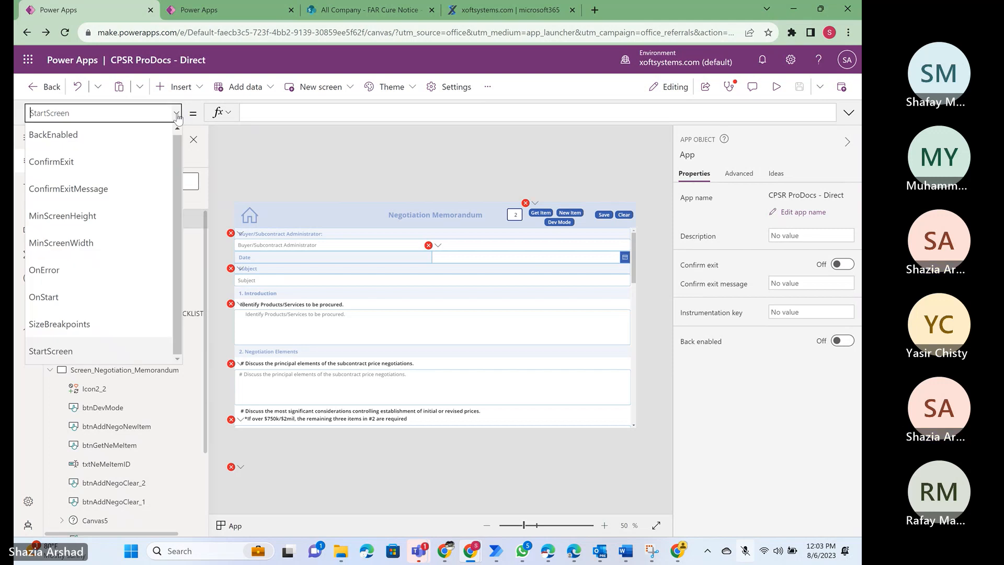
{"action": "left_click", "coordinate": [60, 305]}
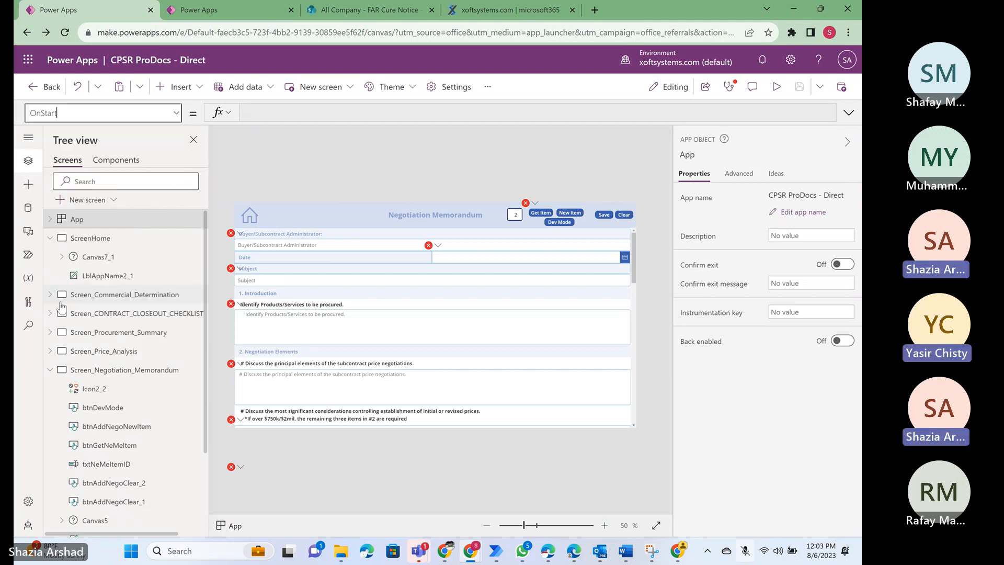
{"action": "left_click", "coordinate": [850, 114]}
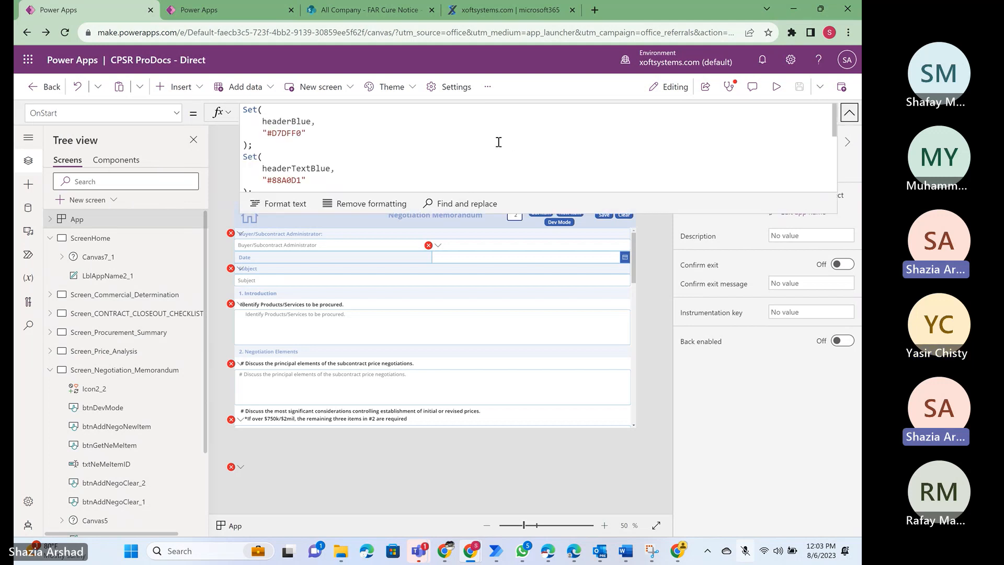
- Copy the entire OnStart formula that defines the header, logo and ice blue color variables
{"action": "left_click", "coordinate": [498, 142]}
{"action": "key", "text": "ctrl+a"}
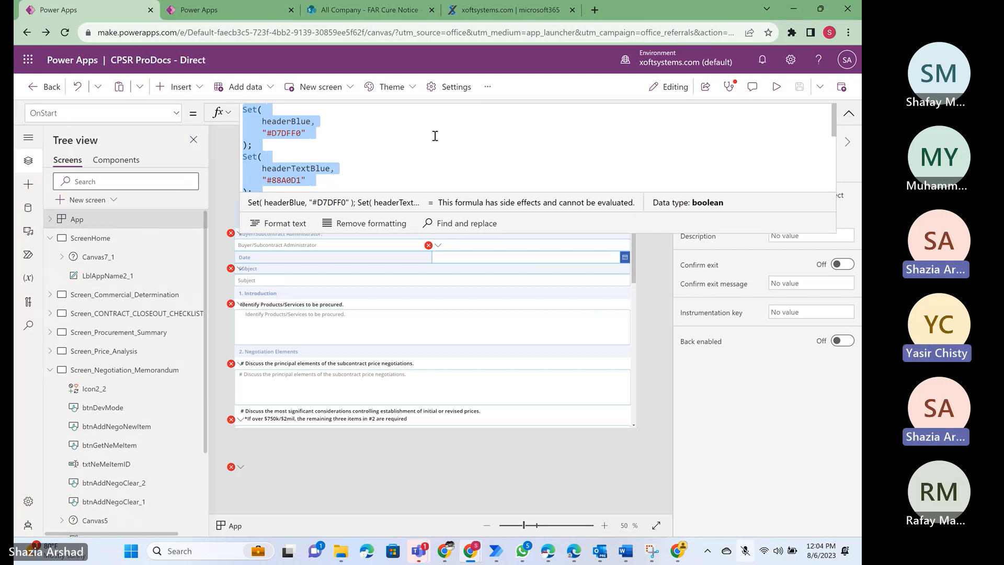
{"action": "scroll", "coordinate": [435, 136], "scroll_direction": "down", "scroll_amount": 5}
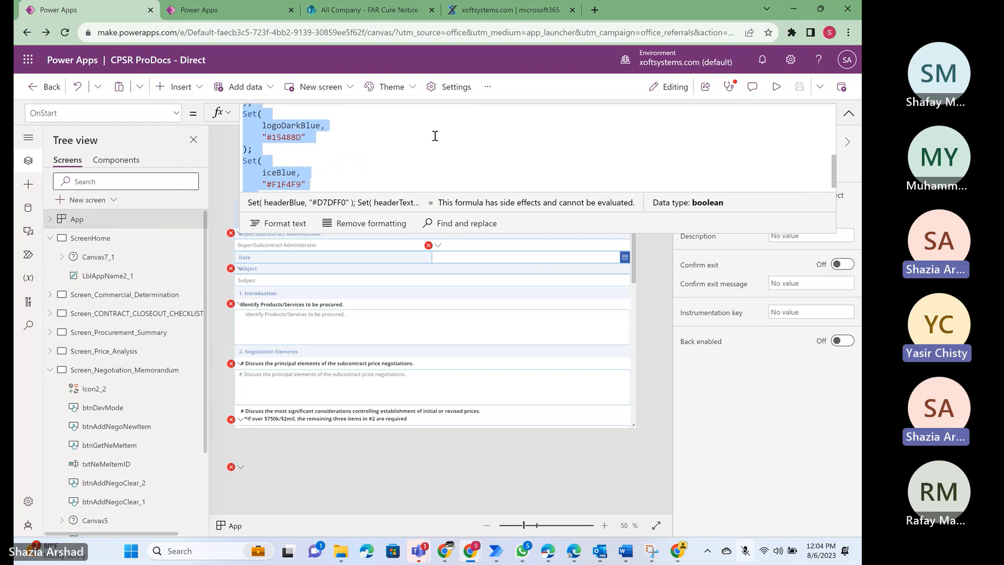
{"action": "scroll", "coordinate": [434, 135], "scroll_direction": "up", "scroll_amount": 5}
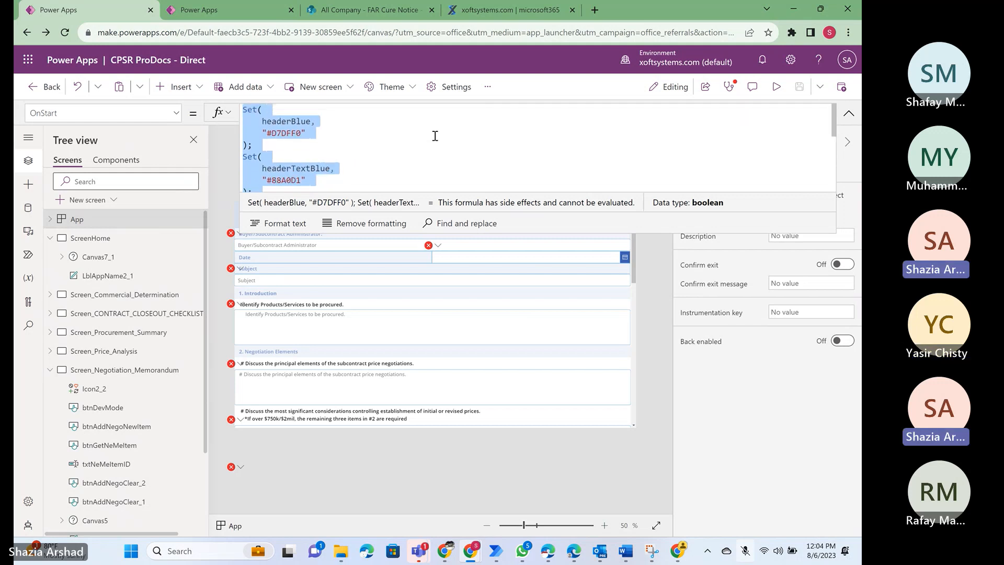
- Switch to the Third Class app and paste the copied color variable formula into the App object's OnStart property
{"action": "left_click", "coordinate": [228, 8]}
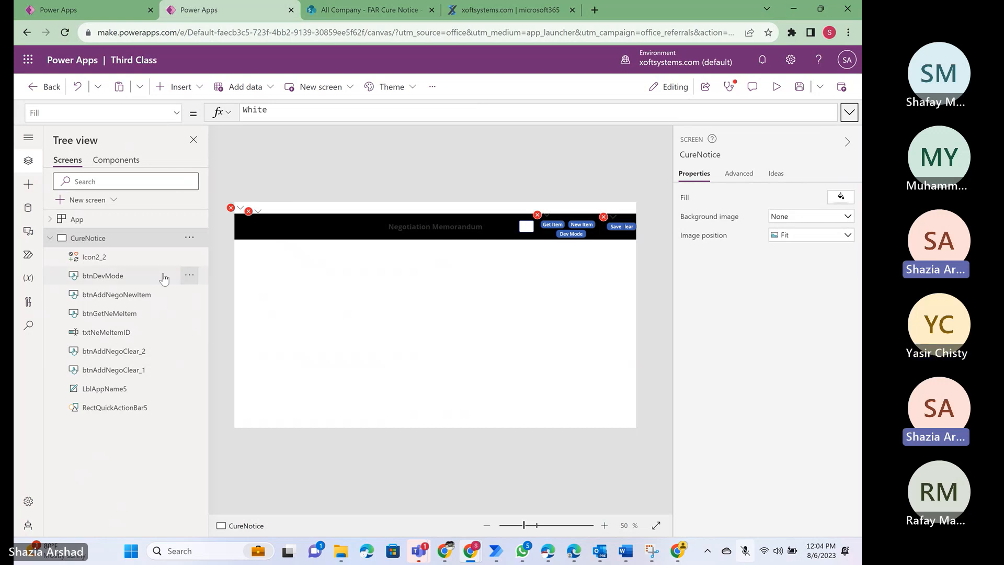
{"action": "left_click", "coordinate": [77, 221]}
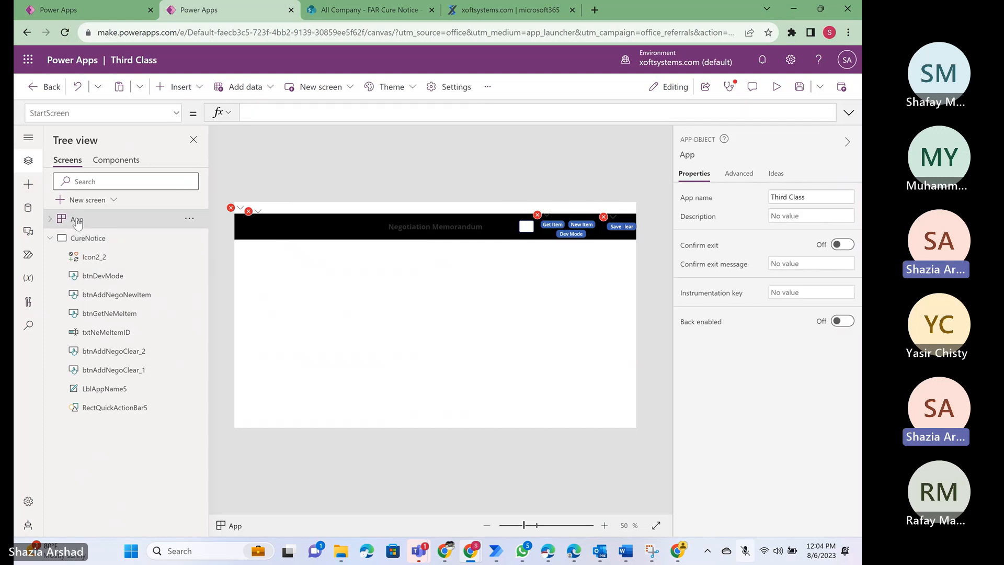
{"action": "left_click", "coordinate": [177, 115]}
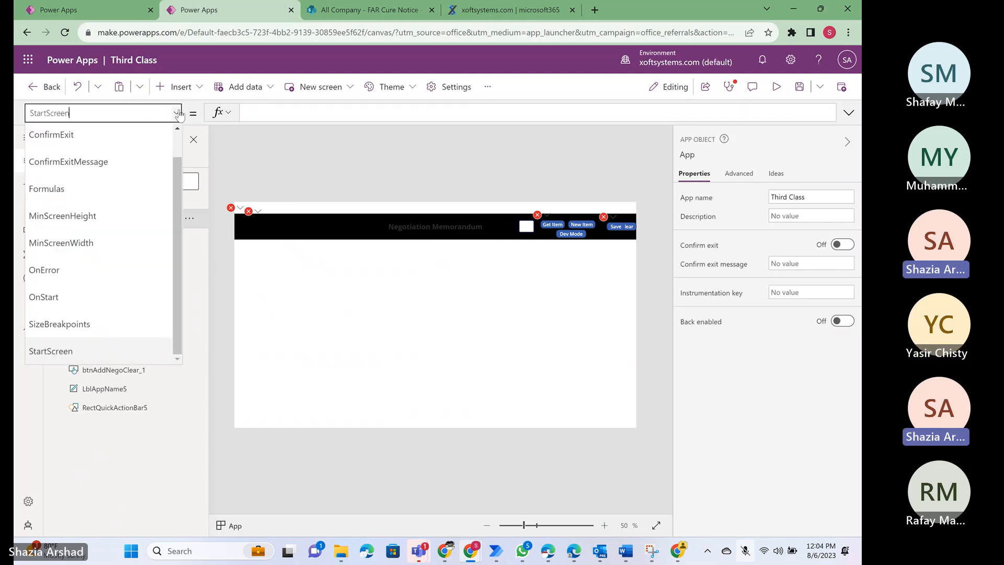
{"action": "left_click", "coordinate": [72, 303]}
{"action": "left_click", "coordinate": [334, 112]}
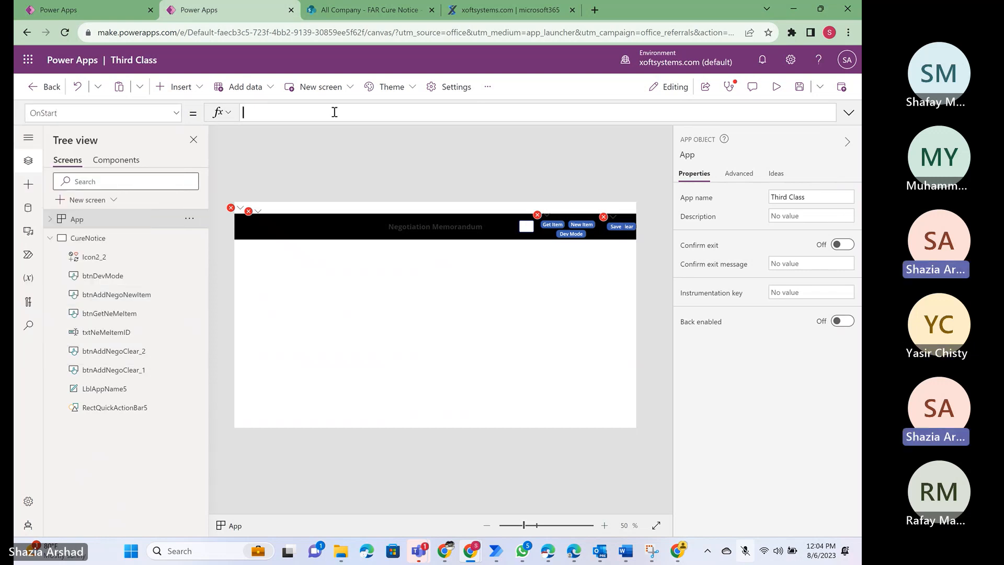
{"action": "left_click", "coordinate": [84, 239]}
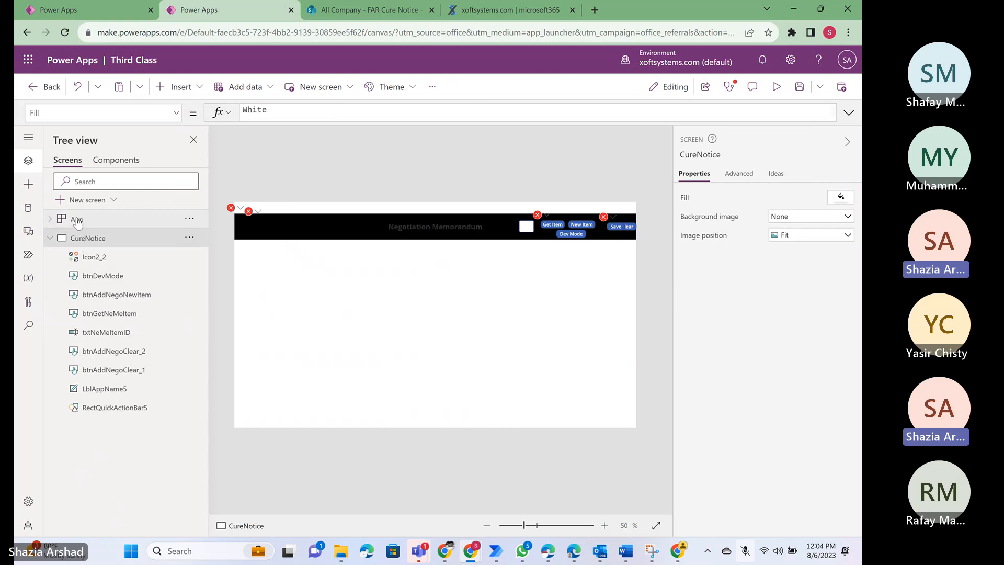
{"action": "left_click", "coordinate": [77, 222]}
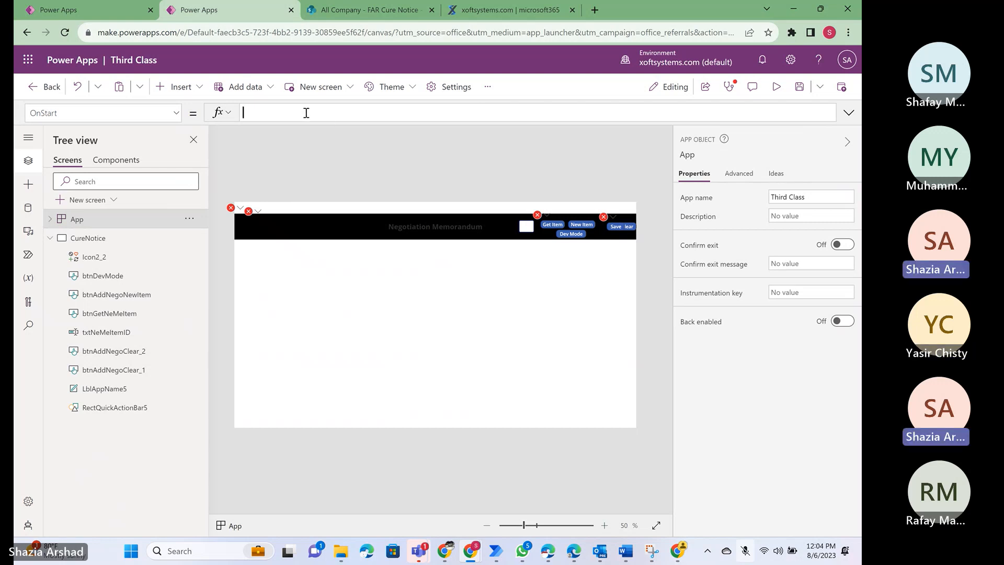
{"action": "key", "text": "ctrl+v"}
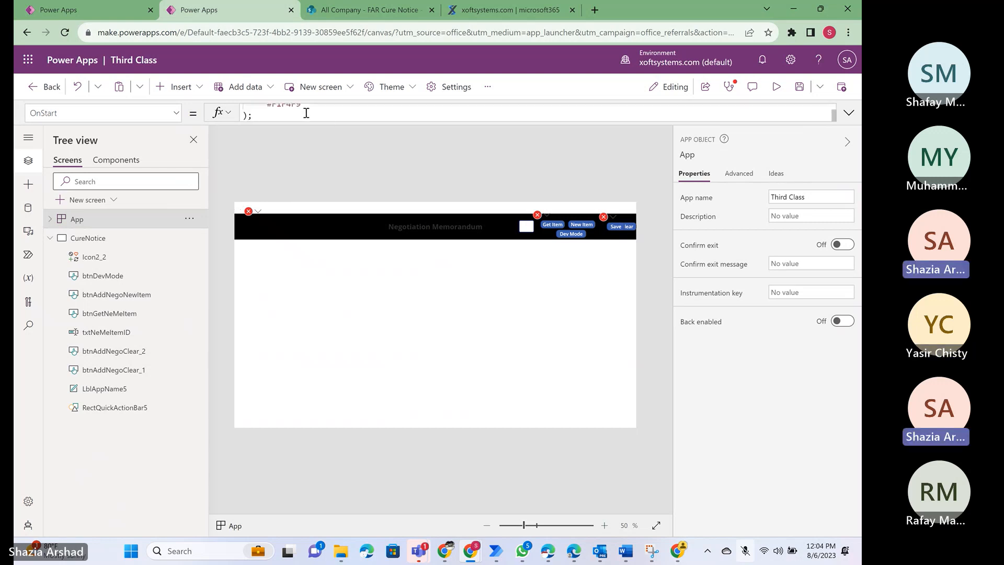
- Examine the pasted color definitions in the full OnStart formula, from headerBlue through iceBlue
{"action": "left_click", "coordinate": [849, 113]}
{"action": "scroll", "coordinate": [537, 153], "scroll_direction": "up", "scroll_amount": 5}
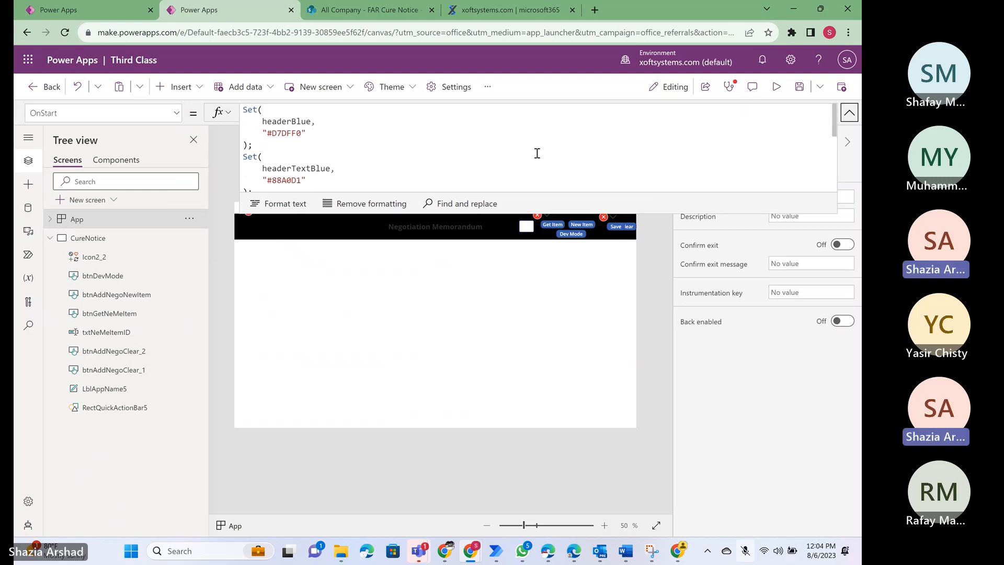
{"action": "scroll", "coordinate": [537, 154], "scroll_direction": "down", "scroll_amount": 3}
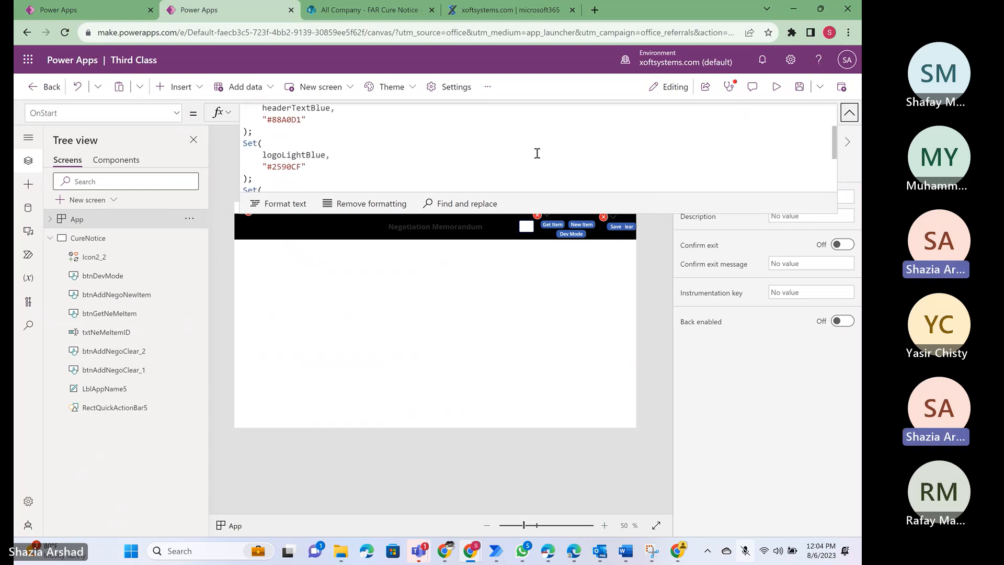
{"action": "scroll", "coordinate": [537, 153], "scroll_direction": "down", "scroll_amount": 1}
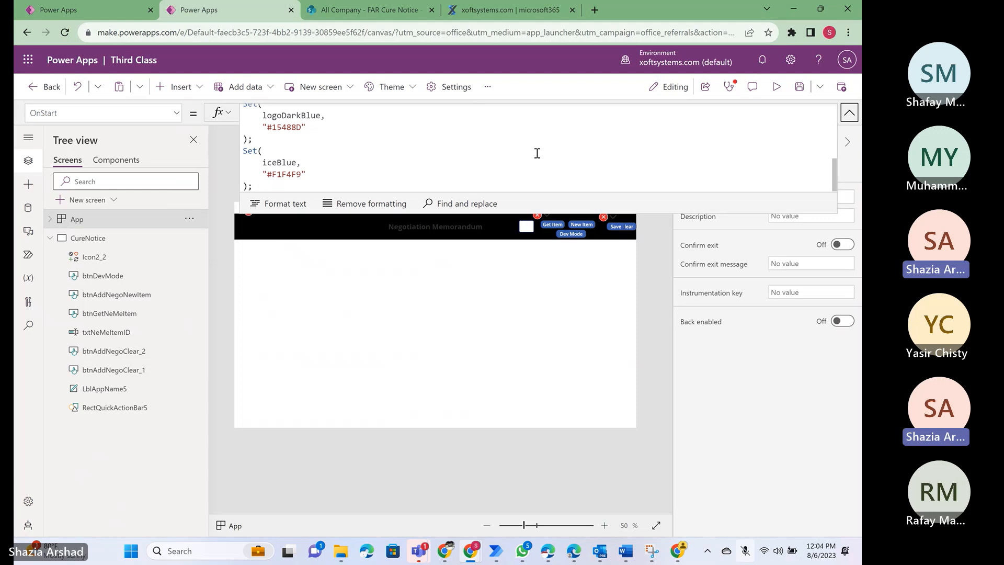
{"action": "scroll", "coordinate": [537, 153], "scroll_direction": "up", "scroll_amount": 3}
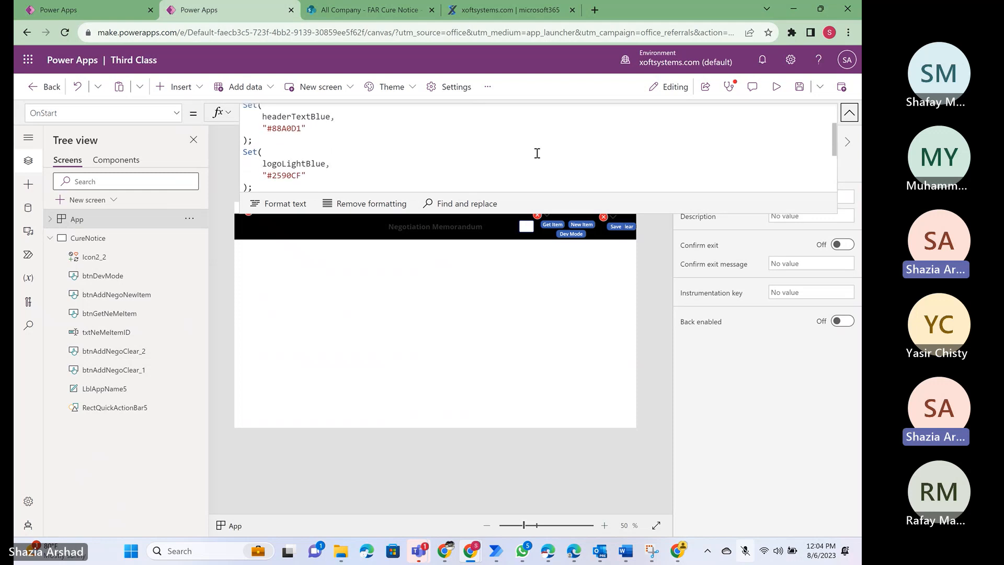
{"action": "scroll", "coordinate": [537, 154], "scroll_direction": "up", "scroll_amount": 1}
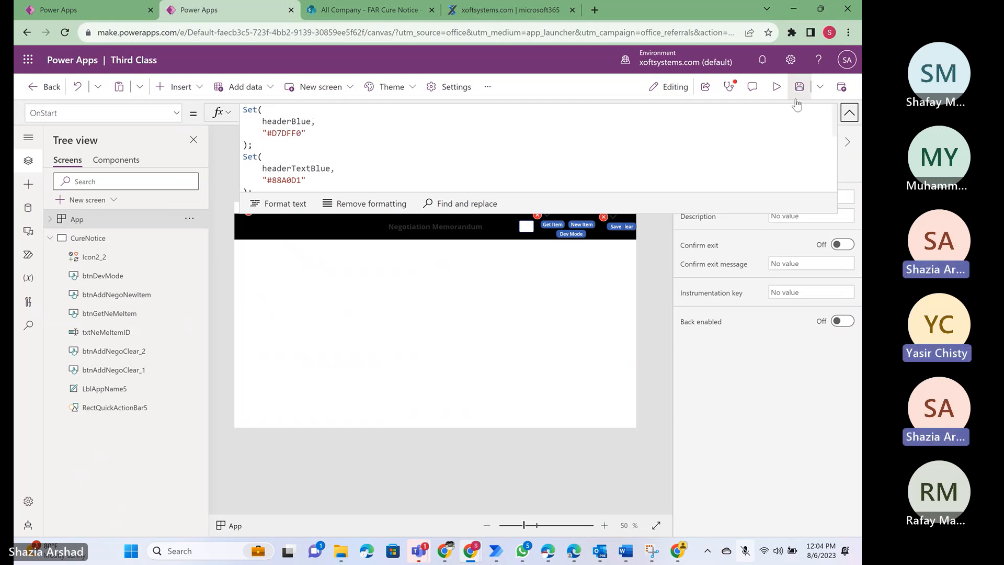
- Collapse the formula and run the App object's OnStart to initialize the color variables
{"action": "left_click", "coordinate": [849, 114]}
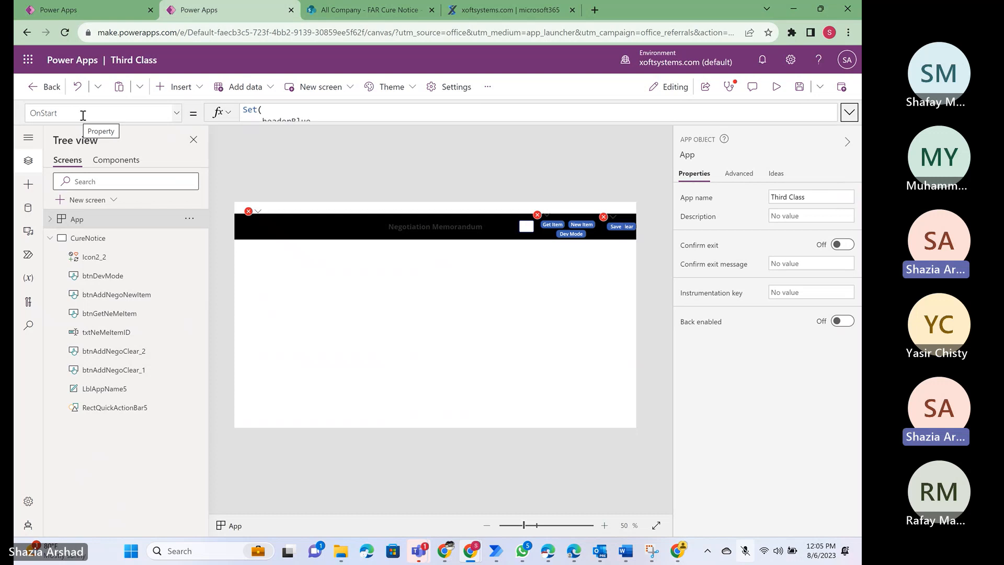
{"action": "left_click", "coordinate": [189, 218]}
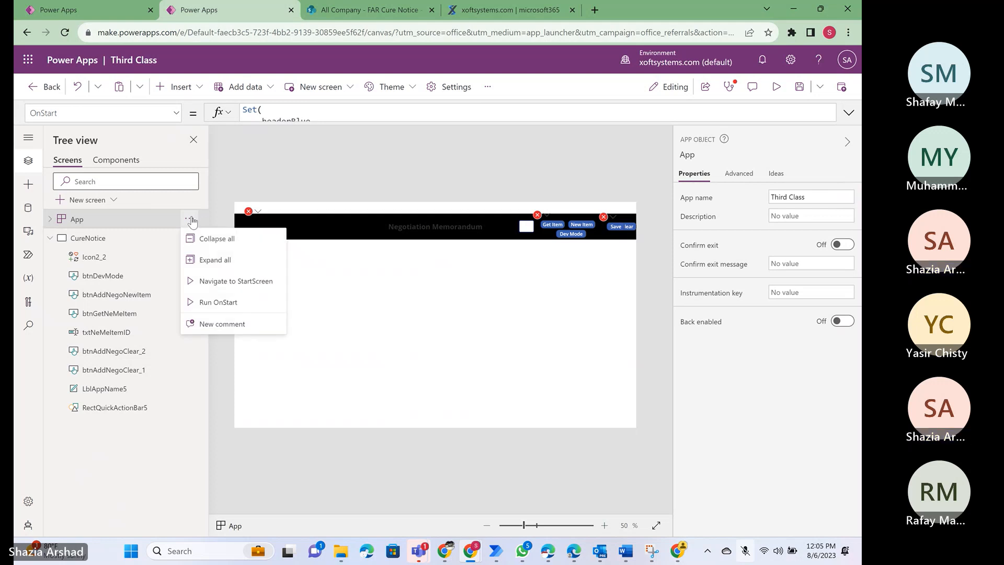
{"action": "left_click", "coordinate": [219, 304]}
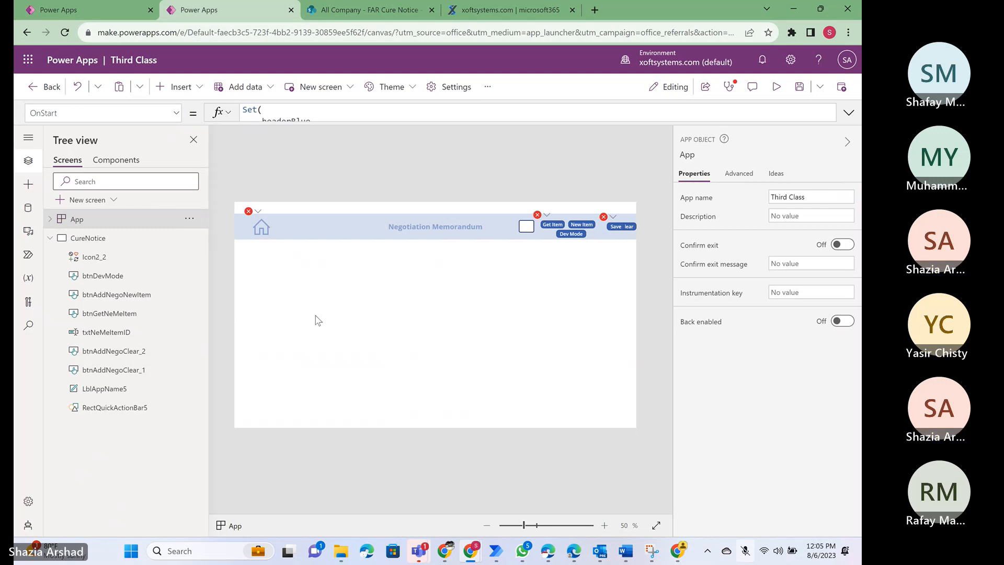
- Move the header rectangle RectQuickActionBar5 up to the screen's upper edge at Y position 0
{"action": "left_click", "coordinate": [305, 225]}
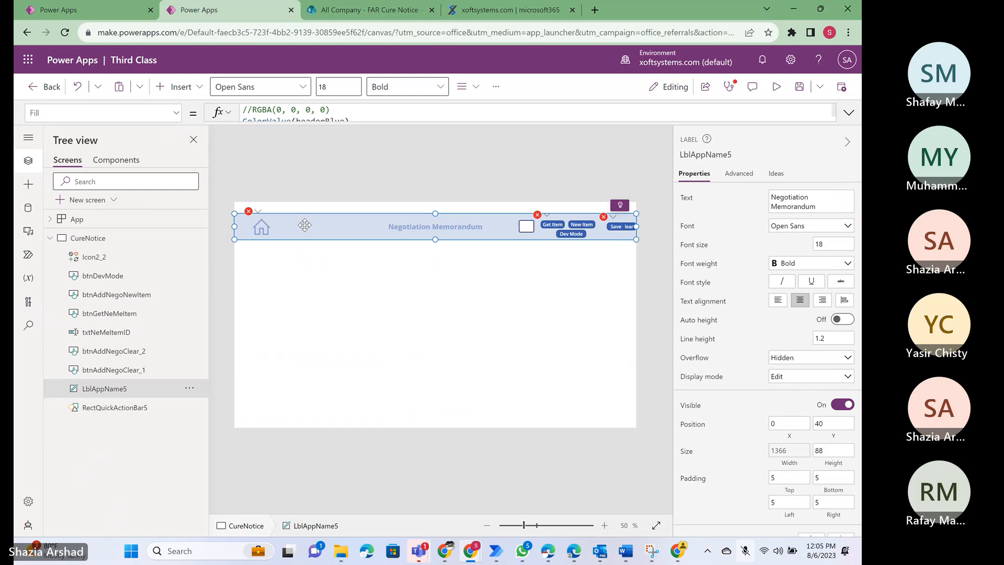
{"action": "left_click", "coordinate": [114, 409]}
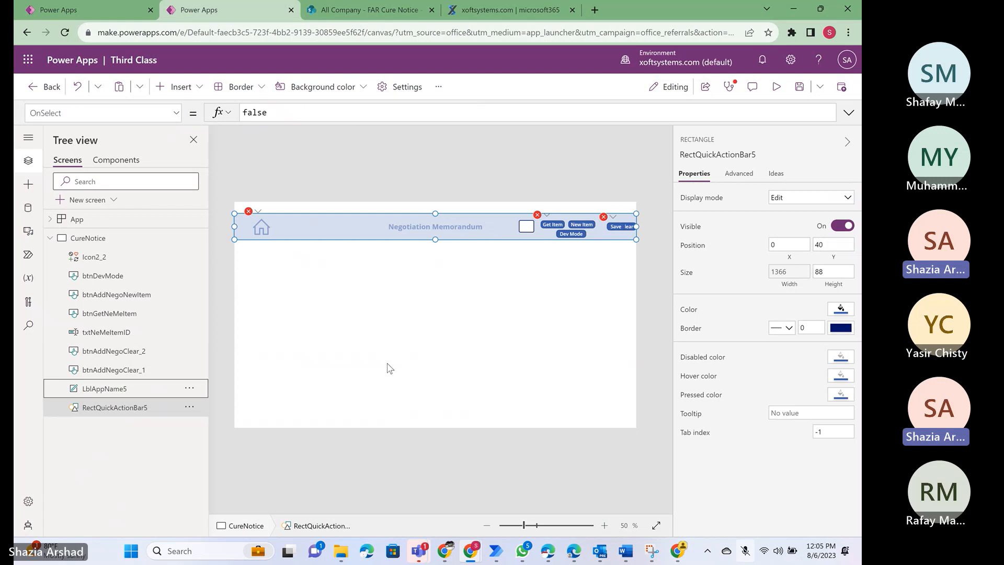
{"action": "left_click", "coordinate": [91, 410]}
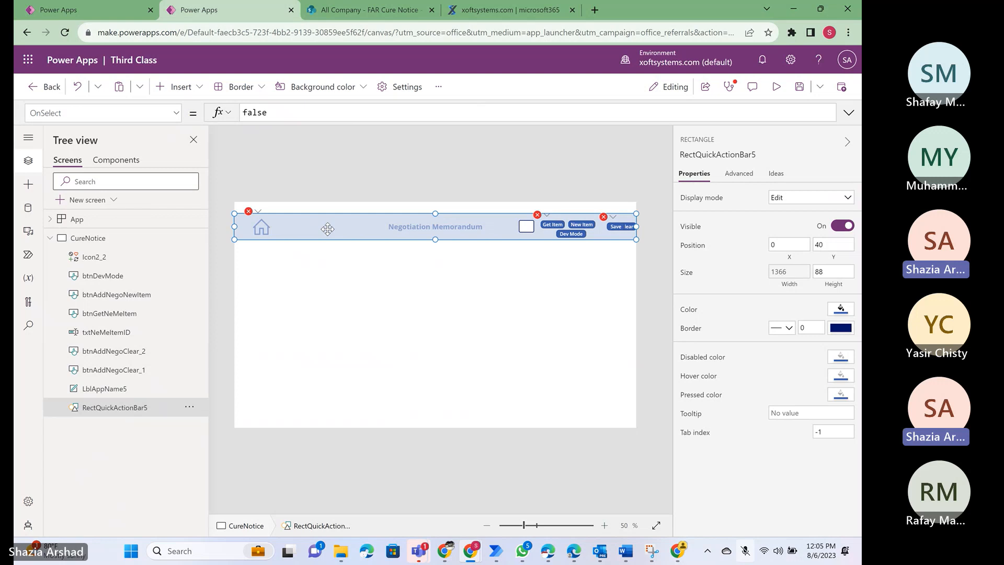
{"action": "key", "text": "Up"}
{"action": "key", "text": "Up"}
{"action": "key", "text": "Up"}
{"action": "key", "text": "Up"}
{"action": "key", "text": "Up"}
{"action": "key", "text": "Up"}
{"action": "key", "text": "Up"}
{"action": "key", "text": "Up"}
{"action": "key", "text": "Up"}
{"action": "key", "text": "Up"}
{"action": "key", "text": "Up"}
{"action": "key", "text": "Up"}
{"action": "key", "text": "Up"}
{"action": "key", "text": "Up"}
{"action": "key", "text": "Up"}
{"action": "key", "text": "Up"}
{"action": "key", "text": "Up"}
{"action": "key", "text": "Up"}
{"action": "key", "text": "Up"}
{"action": "key", "text": "Up"}
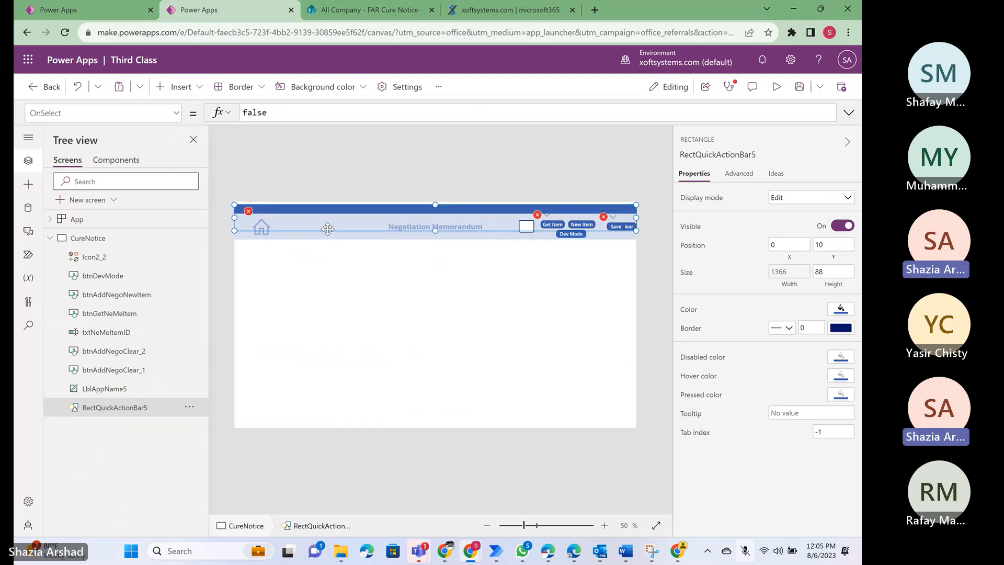
{"action": "key", "text": "Up"}
{"action": "key", "text": "Up"}
{"action": "key", "text": "Up"}
{"action": "key", "text": "Up"}
{"action": "key", "text": "Up"}
{"action": "key", "text": "Up"}
{"action": "key", "text": "Up"}
{"action": "key", "text": "Up"}
{"action": "key", "text": "Up"}
{"action": "key", "text": "Up"}
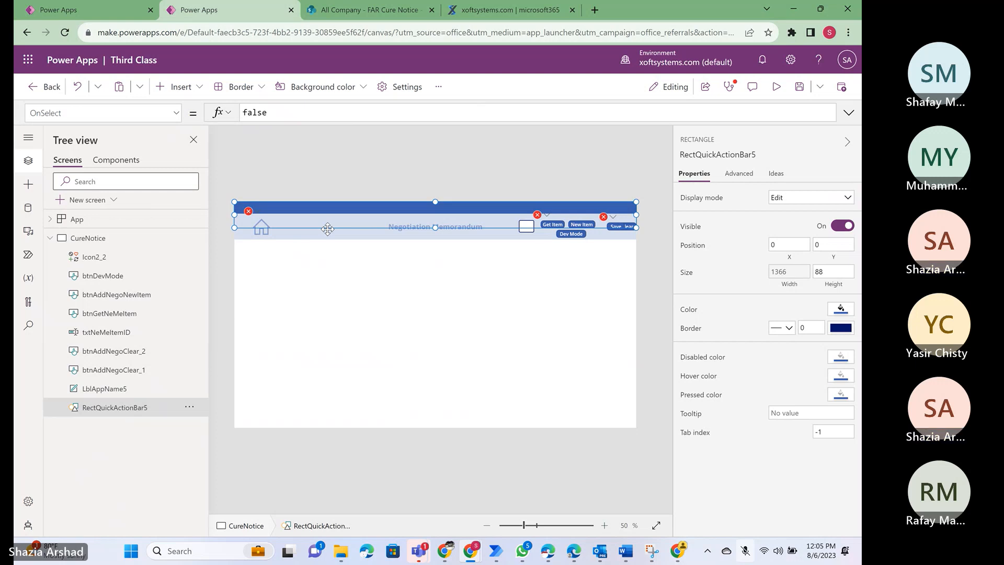
- Move the header label LblAppName5 up to Y position 0 so it covers the header rectangle
{"action": "left_click", "coordinate": [112, 389]}
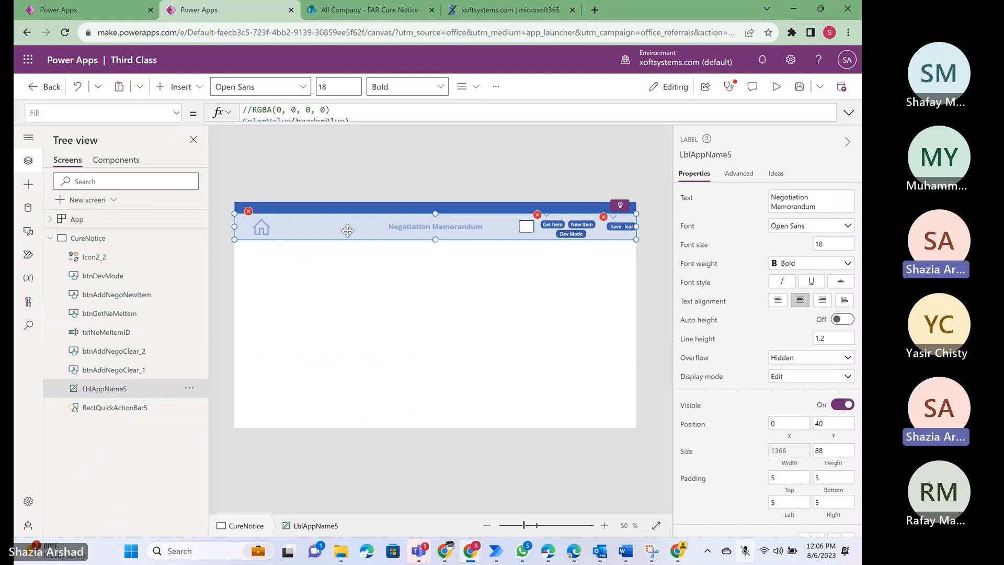
{"action": "key", "text": "Up"}
{"action": "key", "text": "Up"}
{"action": "key", "text": "Up"}
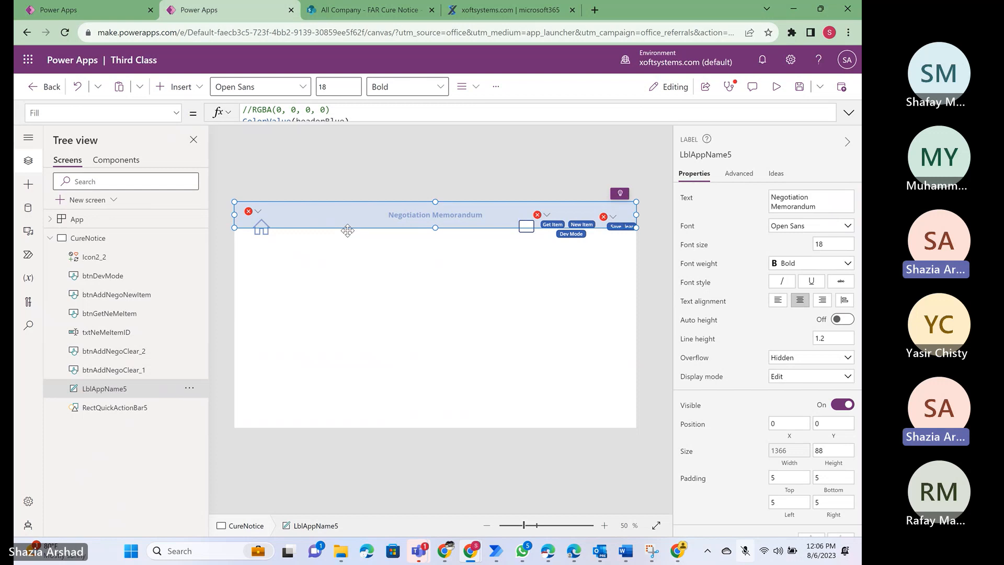
{"action": "left_click", "coordinate": [261, 228]}
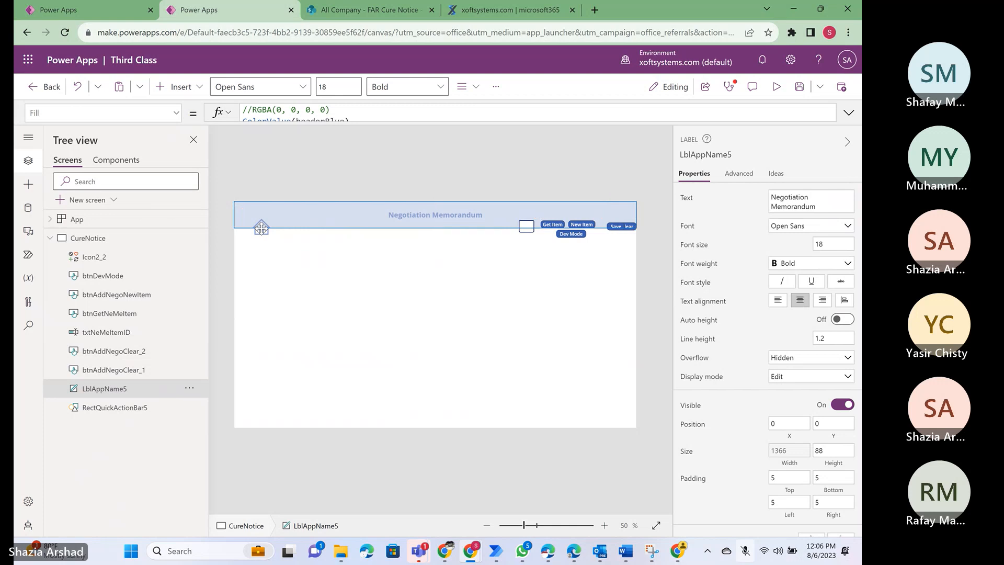
- Move the Clear button btnAddNegoClear_1 up into the header at X 1306, Y 21
{"action": "left_click", "coordinate": [111, 371]}
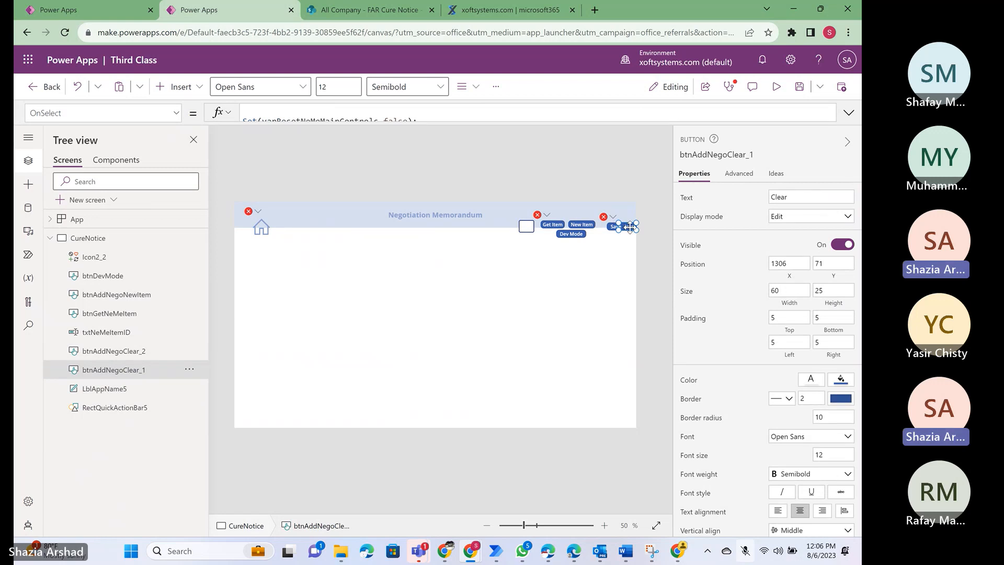
{"action": "left_click_drag", "start_coordinate": [629, 227], "coordinate": [630, 215]}
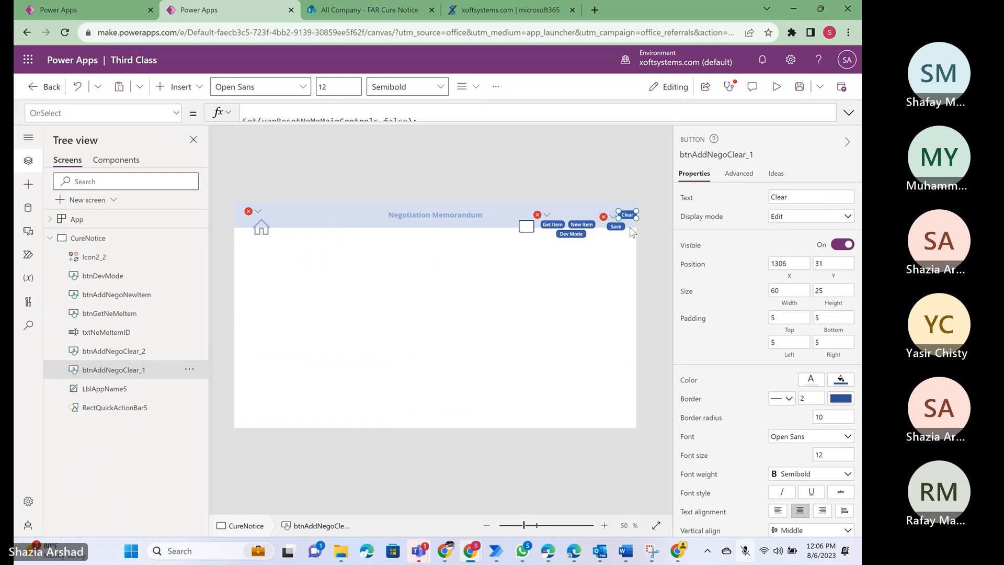
{"action": "key", "text": "Up"}
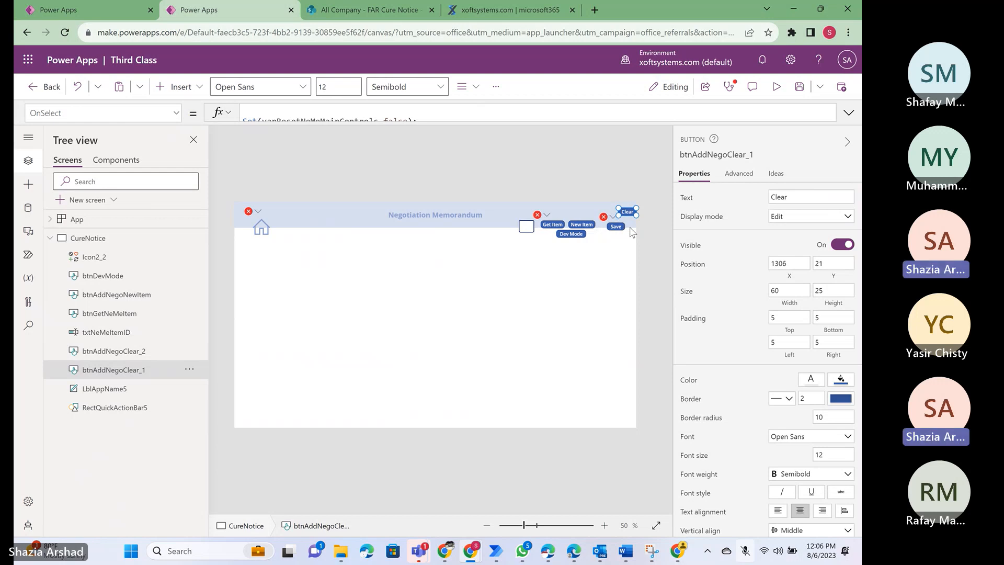
- Move the Save button btnAddNegoClear_2 up into the header beside the Clear button, at X 1195, Y 27
{"action": "left_click", "coordinate": [418, 216]}
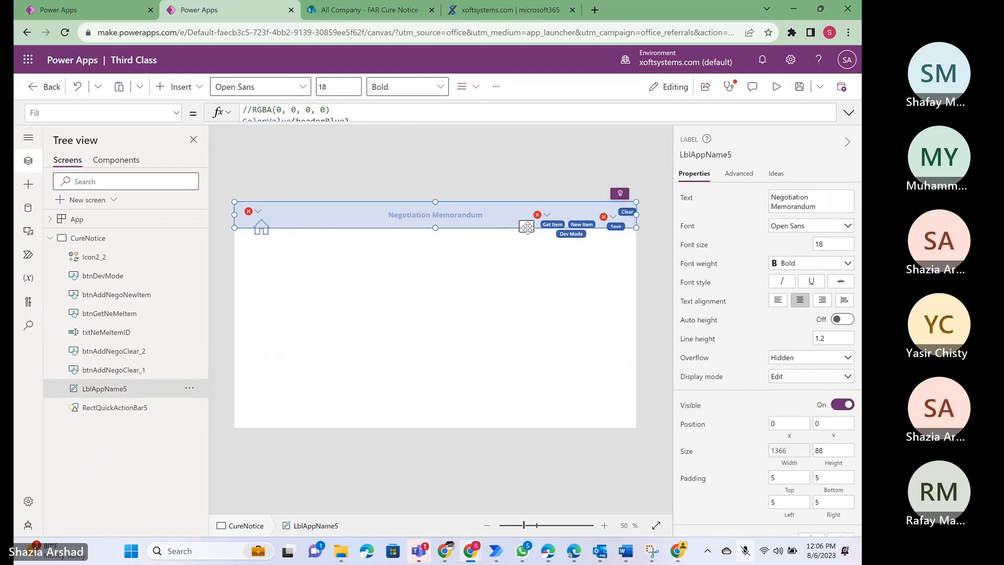
{"action": "left_click", "coordinate": [104, 373]}
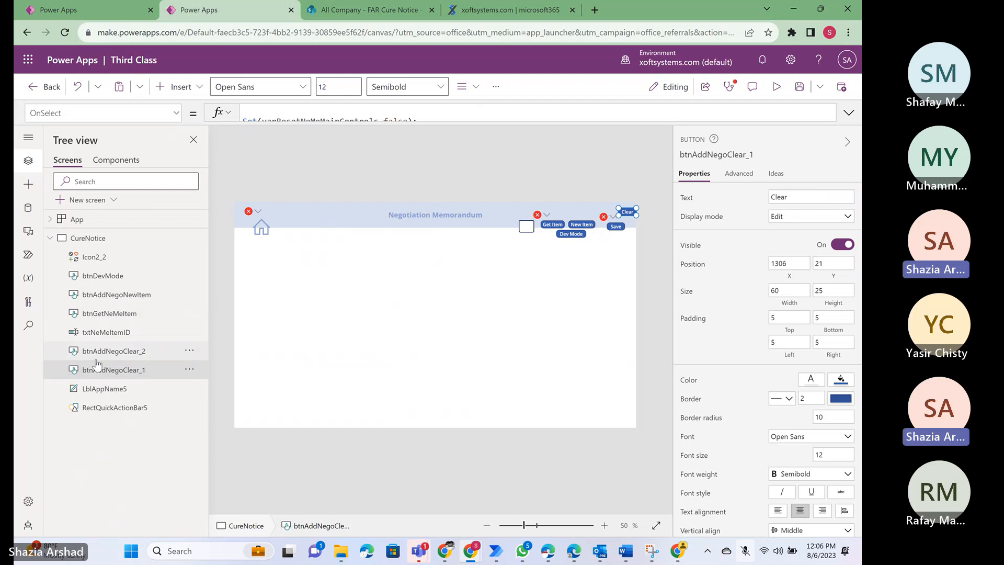
{"action": "left_click", "coordinate": [95, 354]}
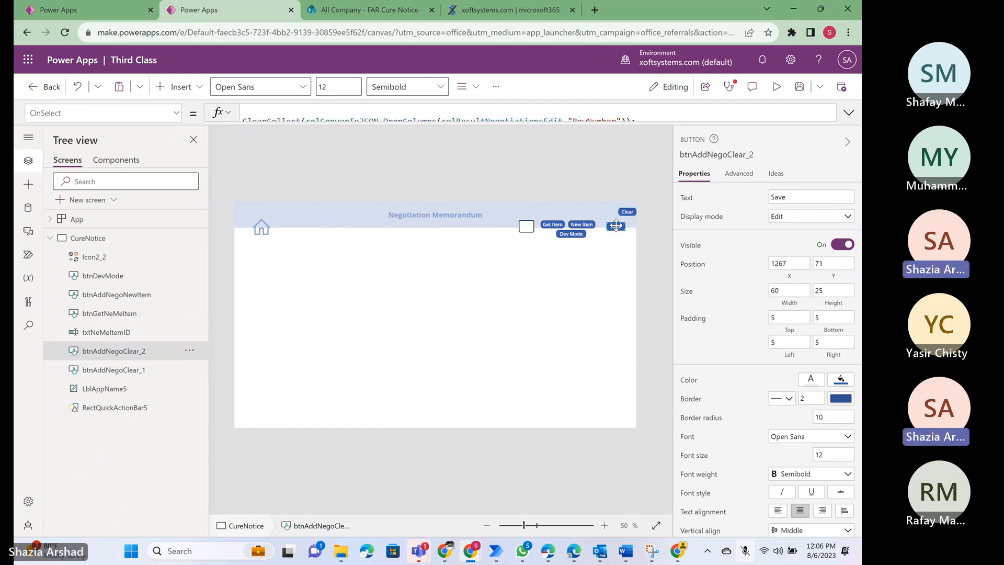
{"action": "left_click_drag", "start_coordinate": [616, 226], "coordinate": [596, 213]}
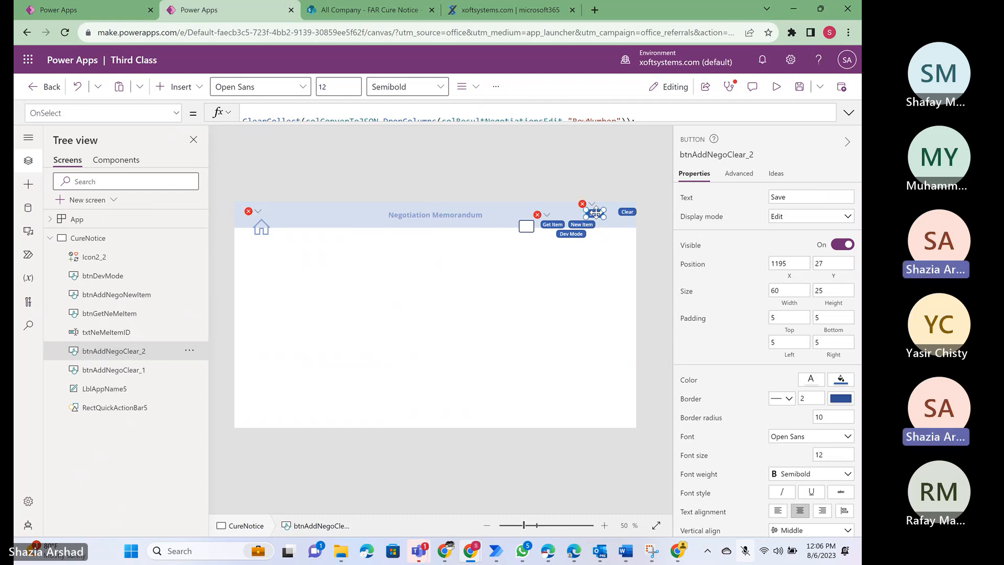
- Move the text input txtNeMeItemID to X 206, Y 46 and the Get Item button beside it at X 306, Y 53
{"action": "left_click", "coordinate": [88, 333]}
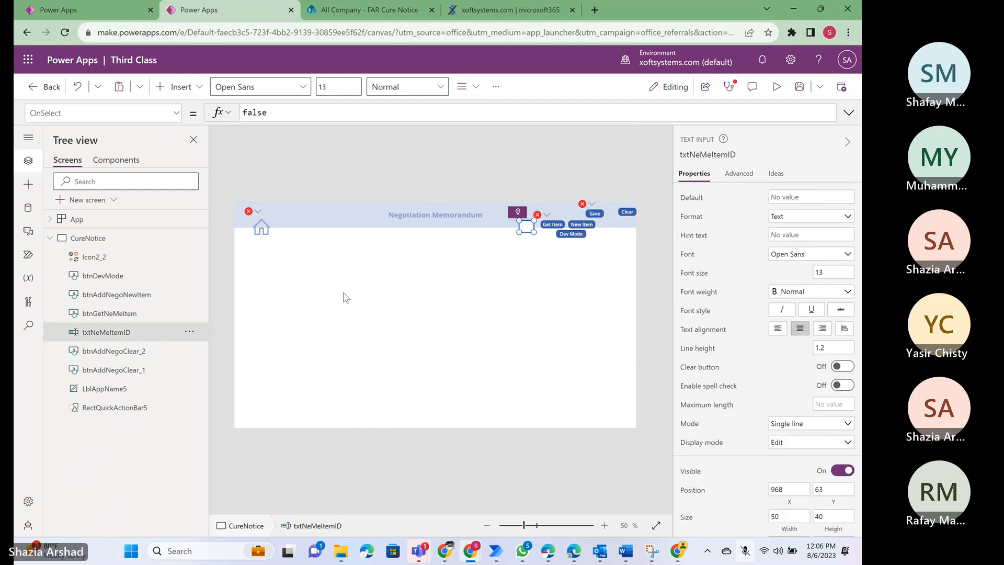
{"action": "left_click_drag", "start_coordinate": [526, 226], "coordinate": [302, 221]}
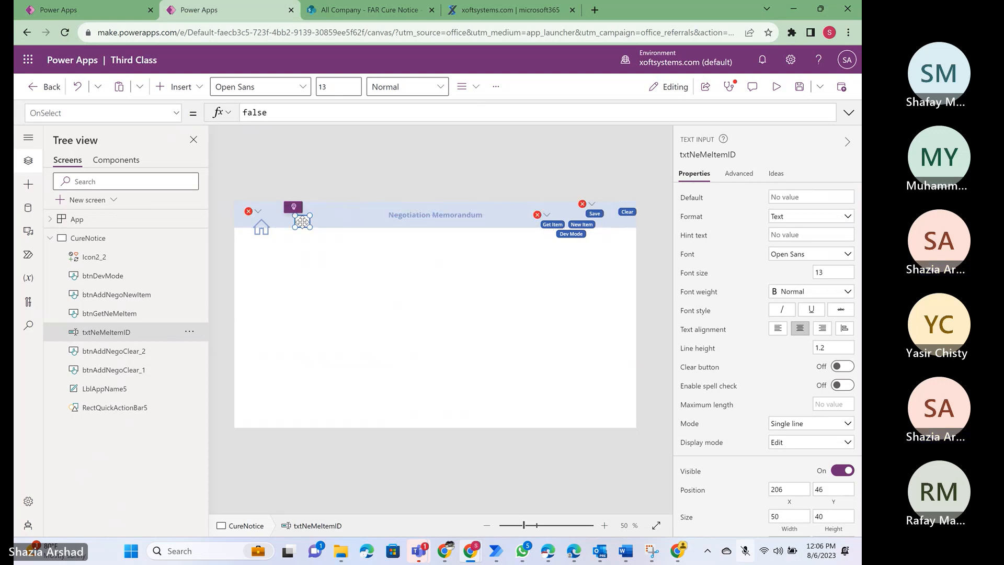
{"action": "left_click", "coordinate": [118, 315]}
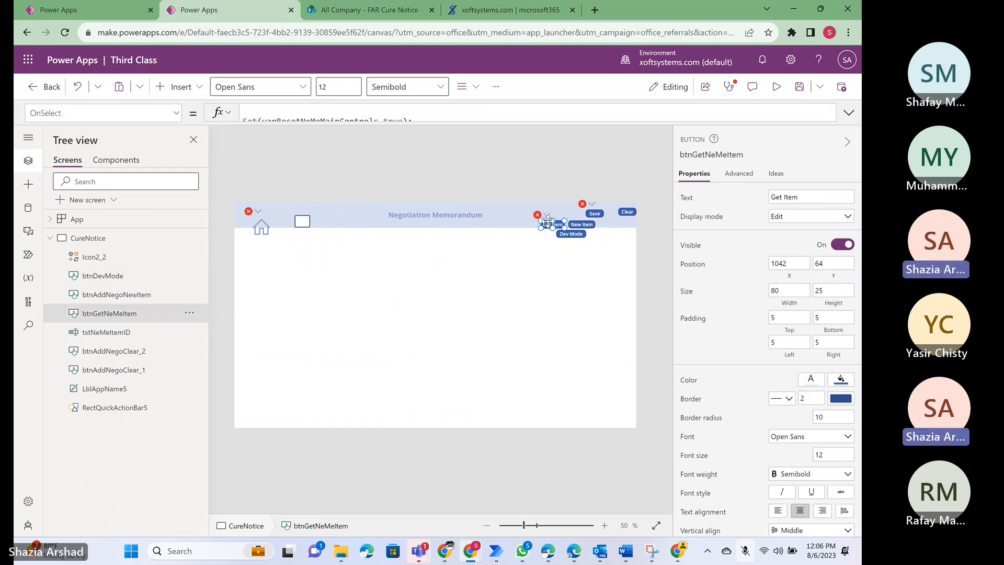
{"action": "left_click_drag", "start_coordinate": [547, 222], "coordinate": [333, 221]}
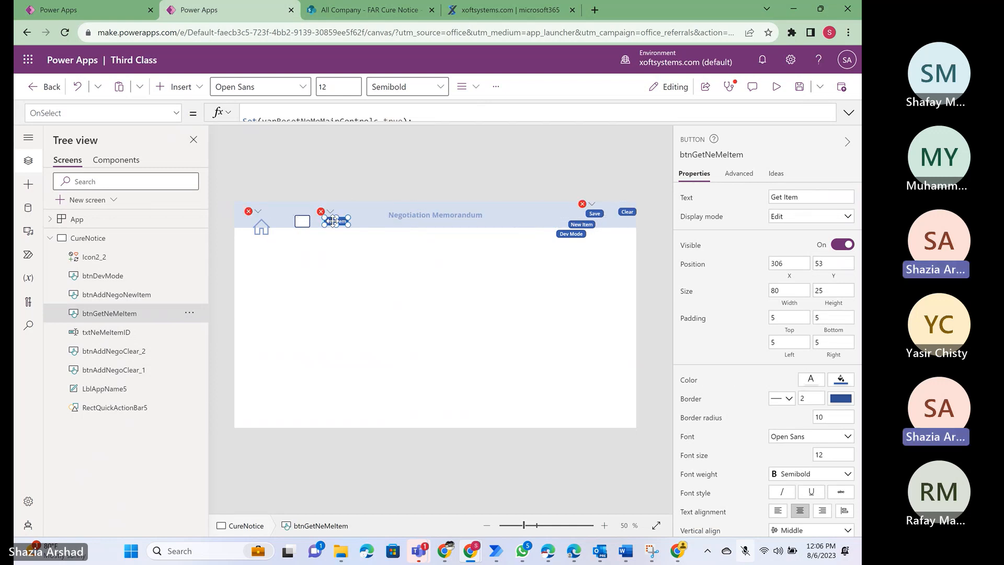
- Line up the New Item button at X 1022, Y 31 and the Dev Mode button at X 907, Y 31 in the header
{"action": "left_click", "coordinate": [103, 298]}
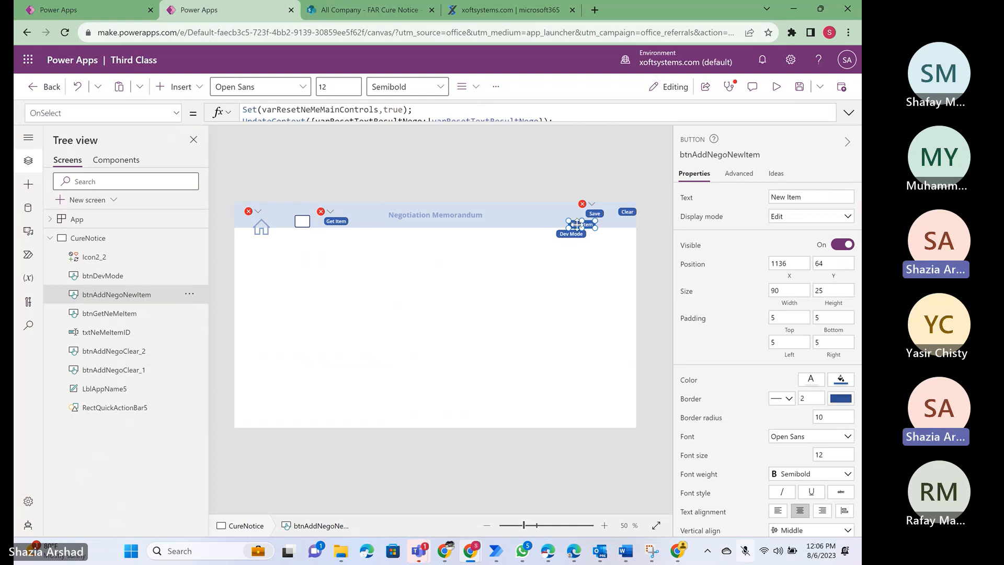
{"action": "left_click_drag", "start_coordinate": [580, 224], "coordinate": [546, 214]}
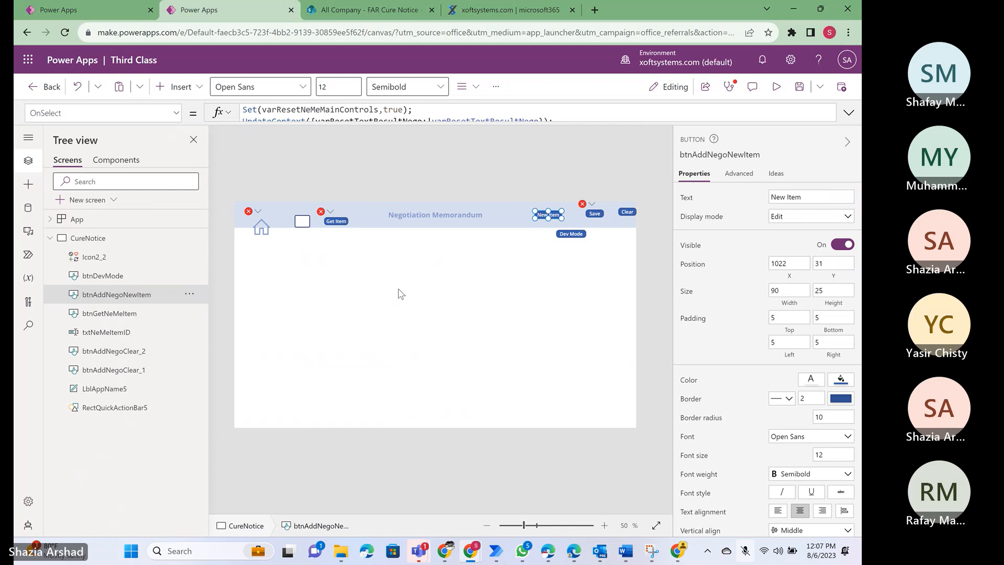
{"action": "left_click", "coordinate": [115, 279]}
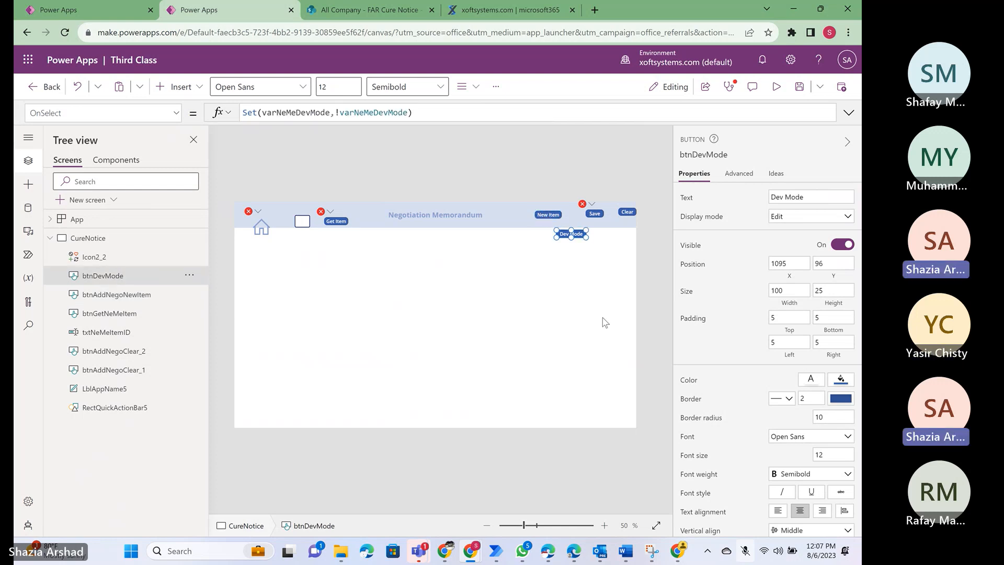
{"action": "left_click_drag", "start_coordinate": [575, 235], "coordinate": [520, 215]}
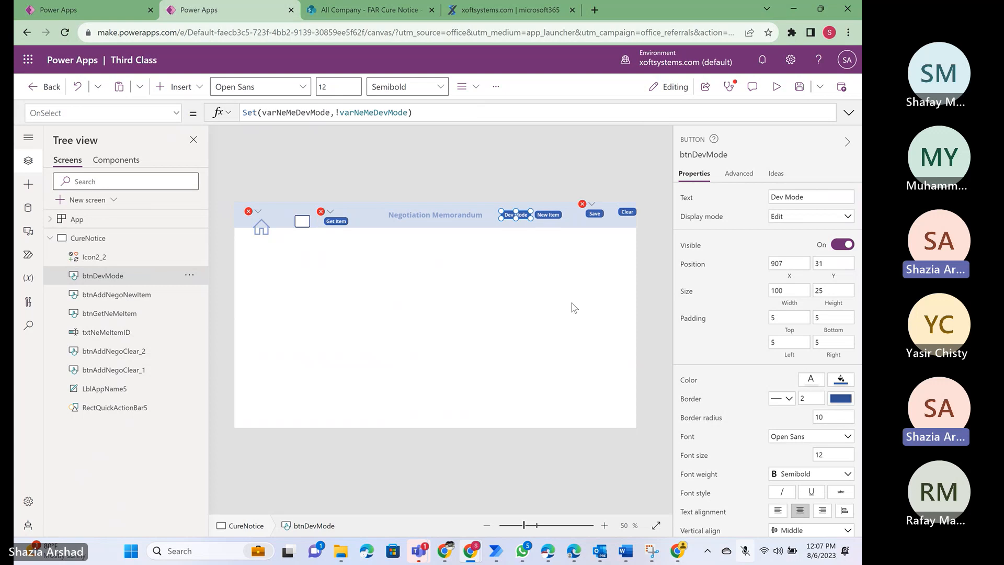
- Move the Home icon Icon2_2 up into the header's left end at about X 20, Y 14
{"action": "left_click", "coordinate": [95, 256]}
{"action": "left_click_drag", "start_coordinate": [269, 227], "coordinate": [252, 215]}
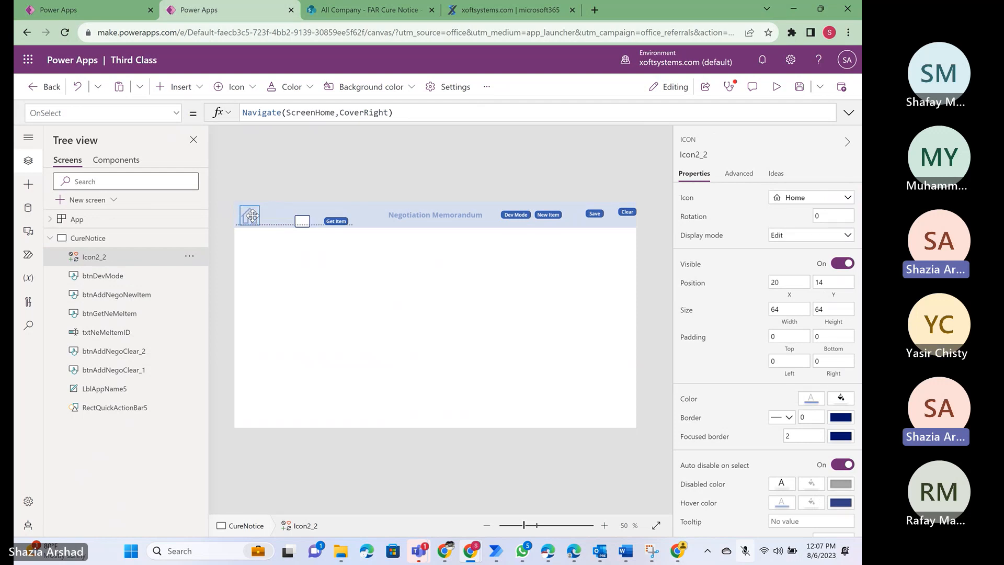
- Shift the text input txtNeMeItemID slightly up and toward the Home icon, and reduce the Get Item button's height
{"action": "left_click", "coordinate": [302, 221]}
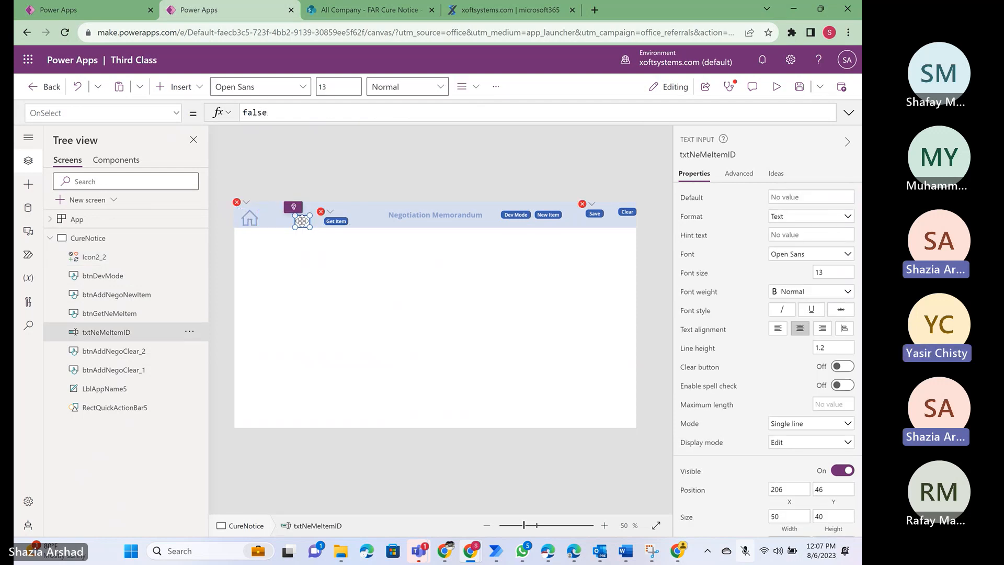
{"action": "left_click_drag", "start_coordinate": [302, 221], "coordinate": [329, 218]}
{"action": "left_click", "coordinate": [335, 221]}
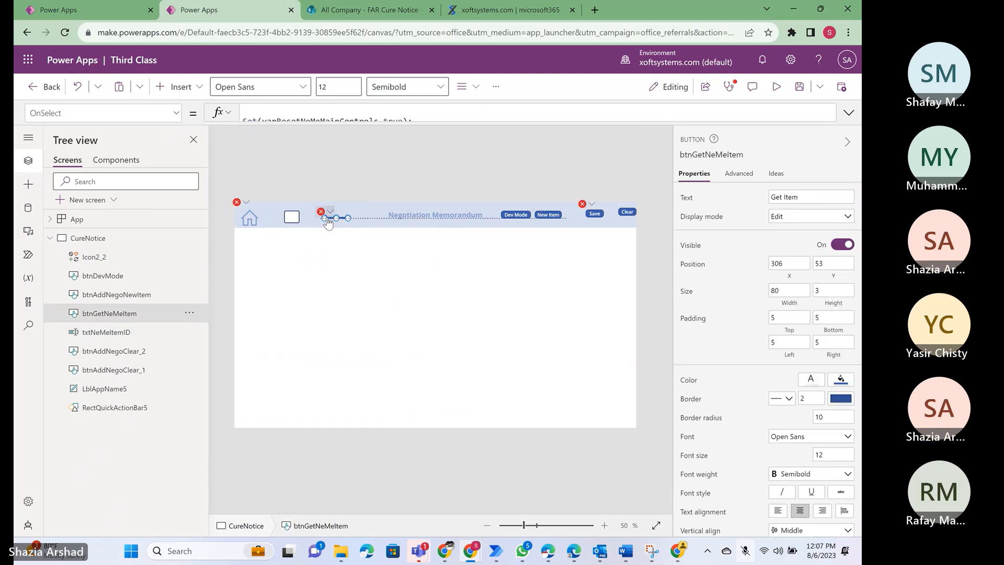
{"action": "left_click", "coordinate": [413, 285]}
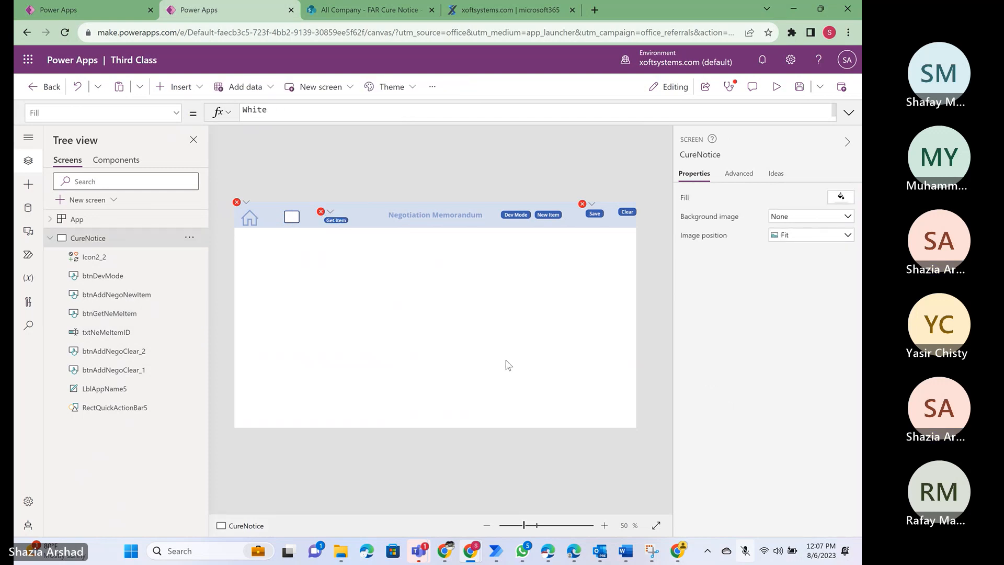
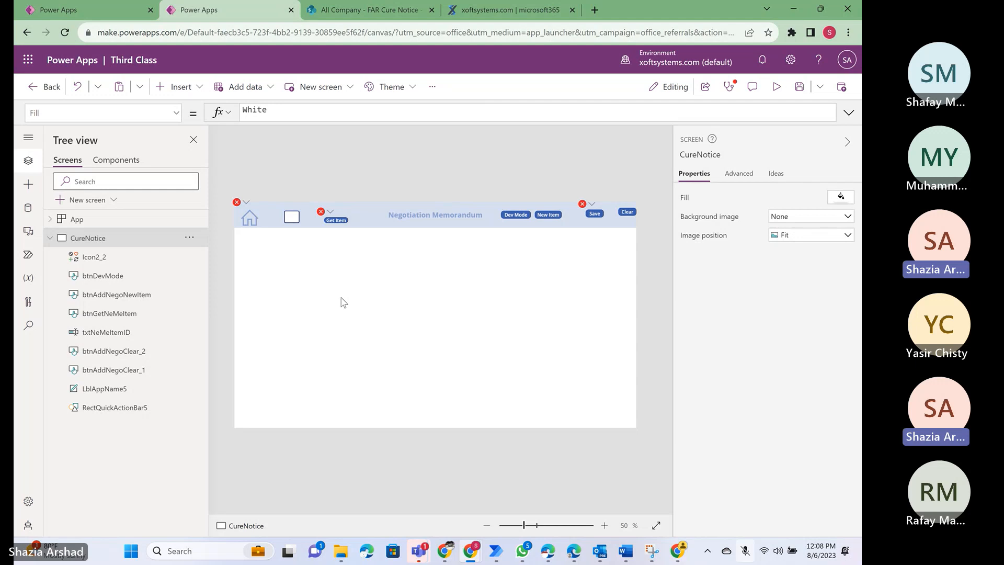
- Change the text of the header label LblAppName5 to "Cure Notice"
{"action": "left_click", "coordinate": [427, 214]}
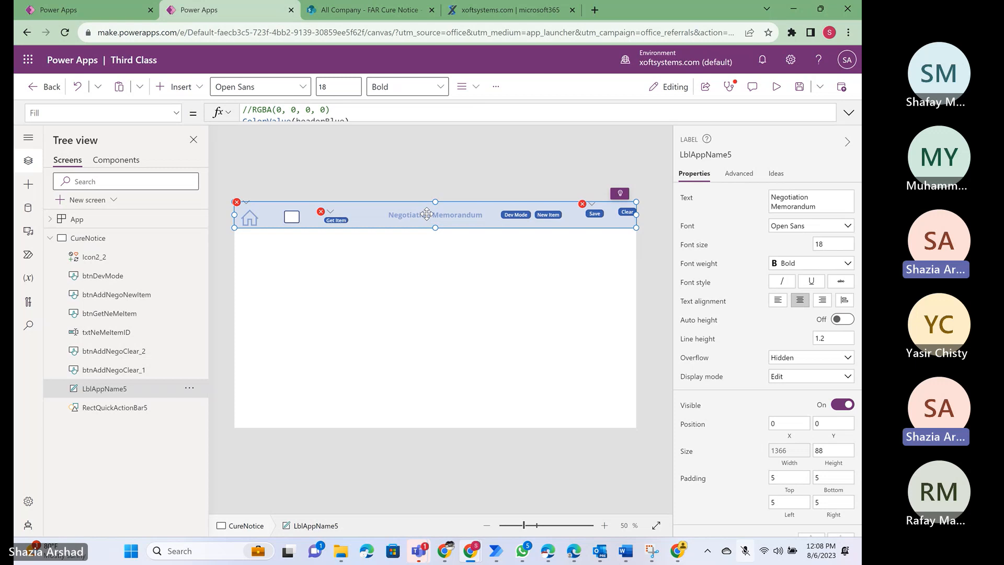
{"action": "triple_click", "coordinate": [832, 204]}
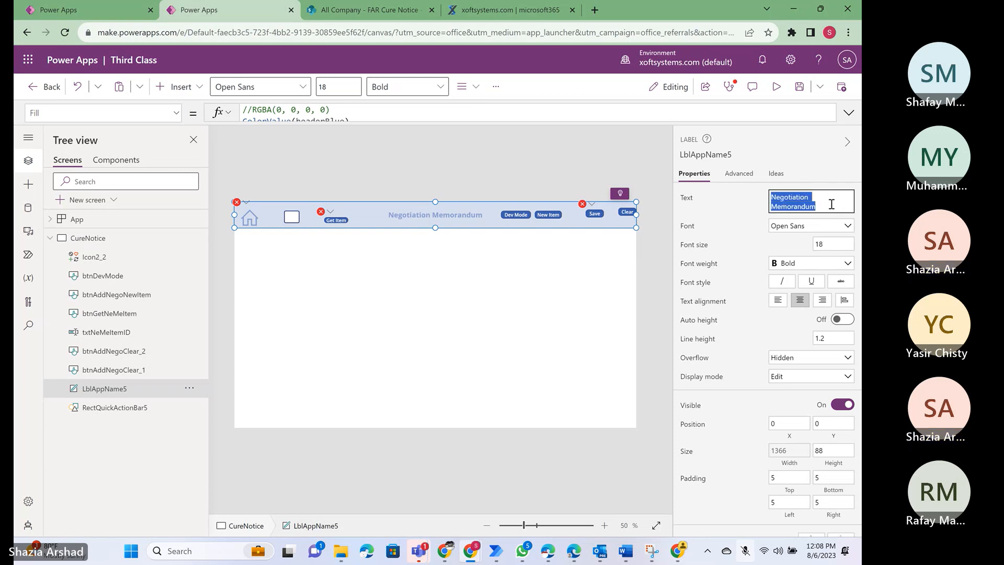
{"action": "key", "text": "BackSpace"}
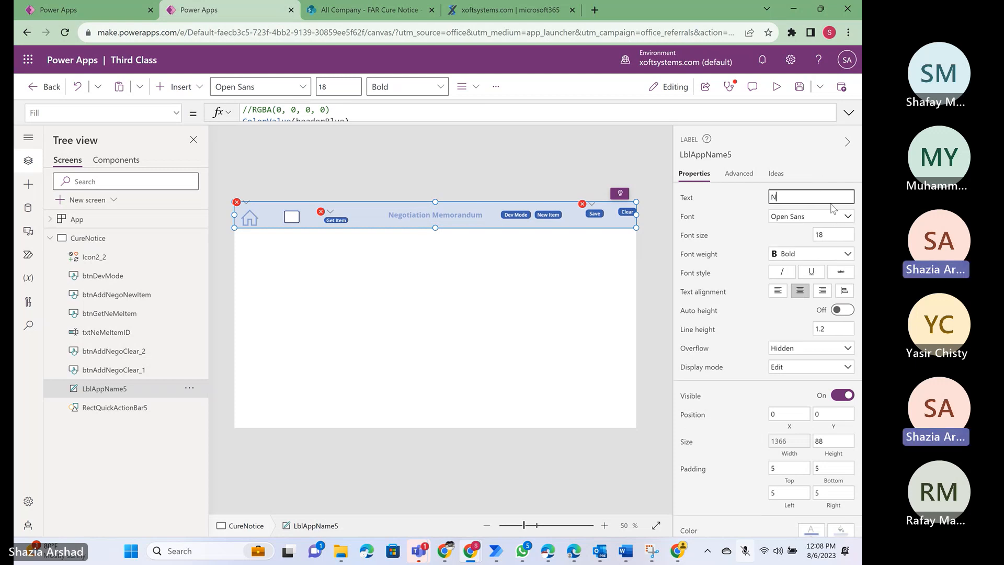
{"action": "type", "text": "Cure Notice"}
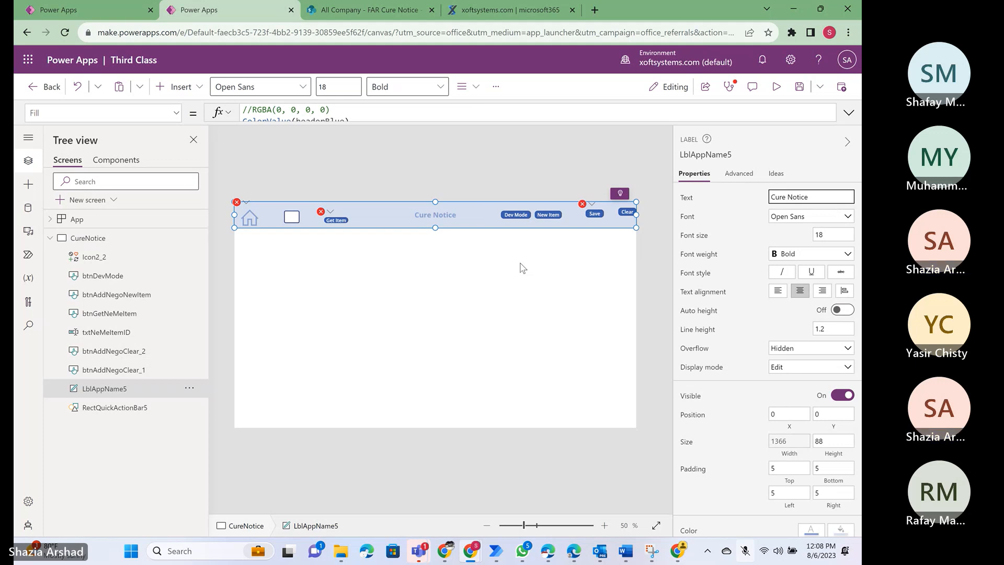
{"action": "left_click", "coordinate": [110, 295]}
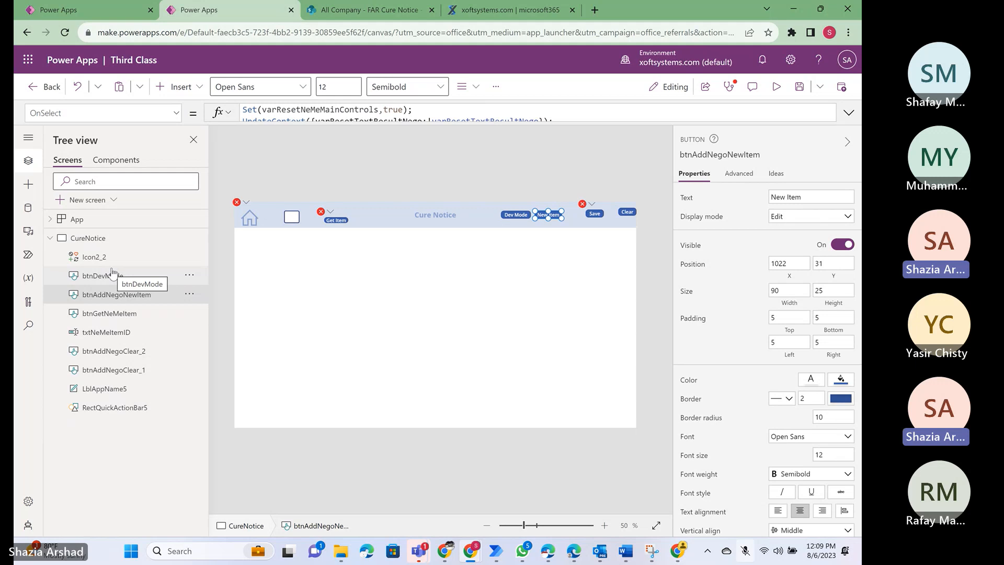
{"action": "left_click", "coordinate": [92, 337]}
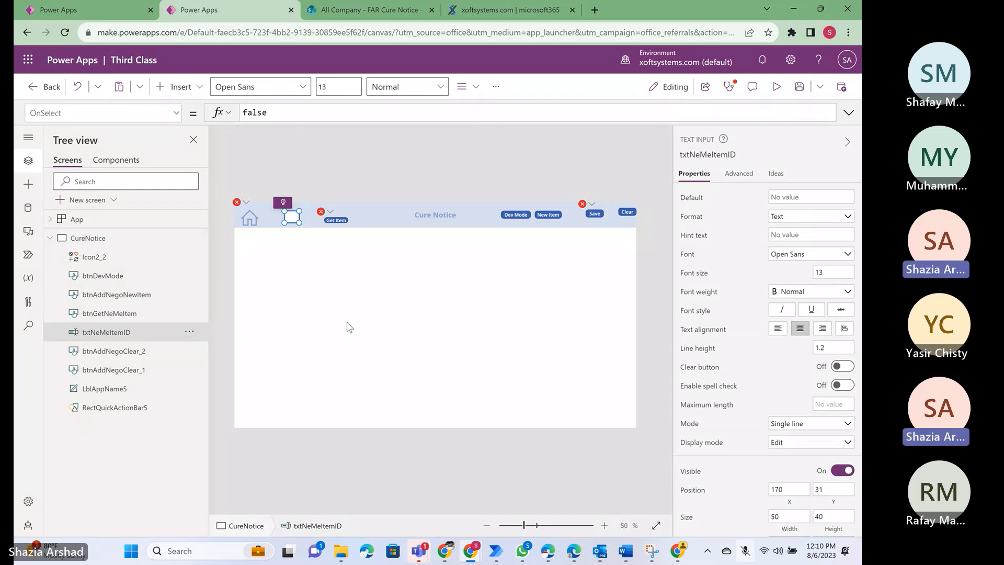
- Switch to the CPSR ProDocs - Direct app and examine the scrollable form layout of its Negotiation Memorandum screen
{"action": "left_click", "coordinate": [105, 9]}
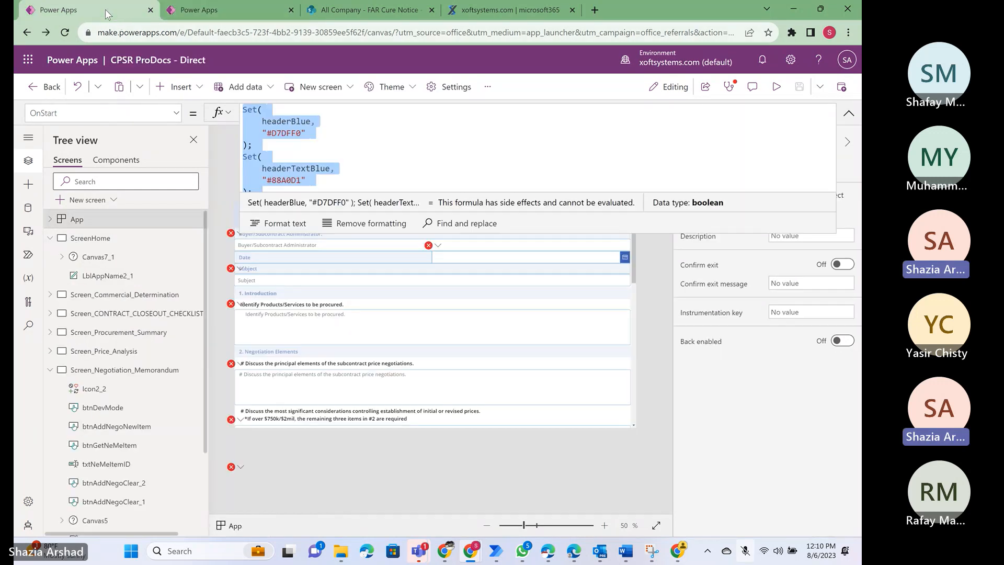
{"action": "left_click", "coordinate": [849, 115]}
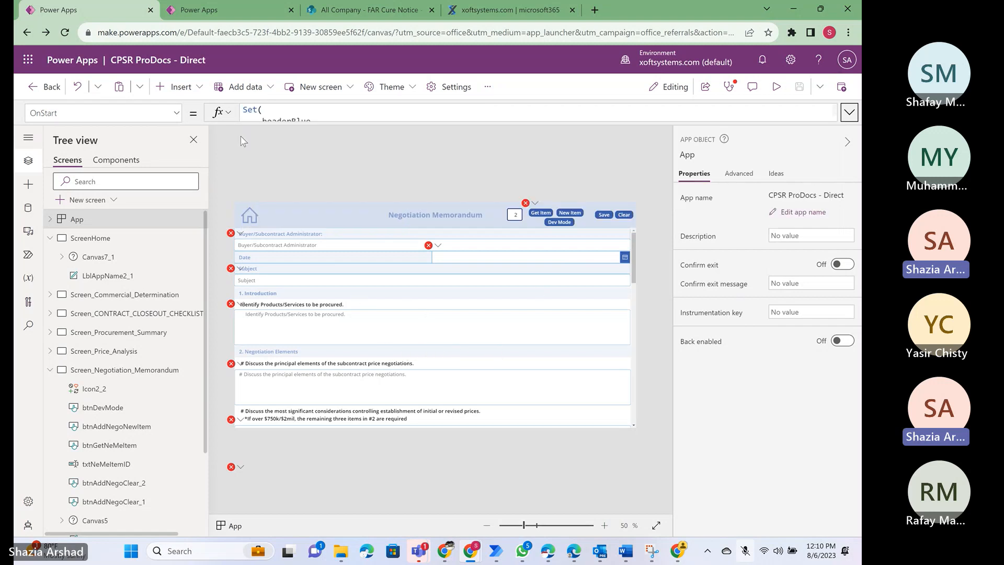
{"action": "left_click", "coordinate": [209, 15]}
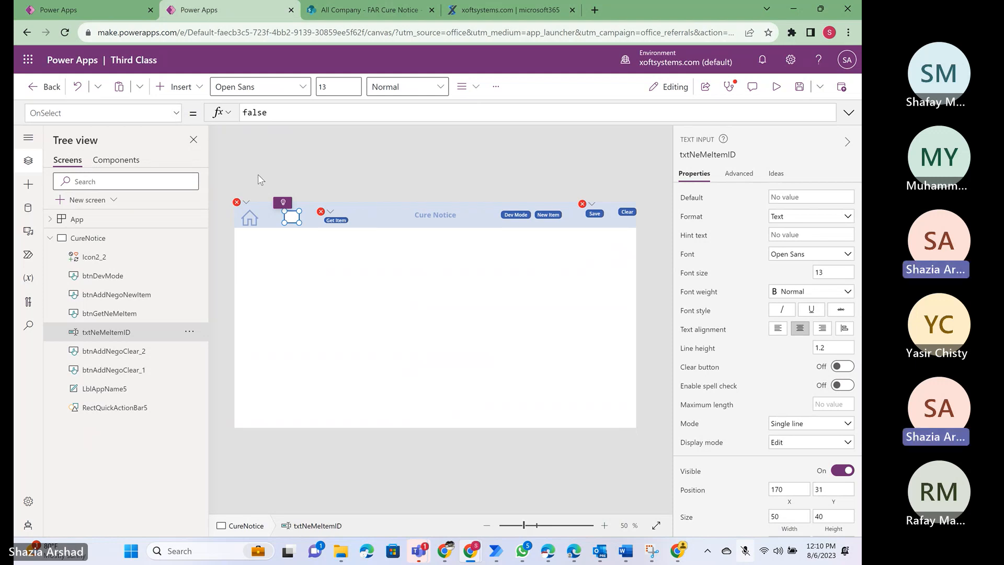
{"action": "left_click", "coordinate": [111, 14]}
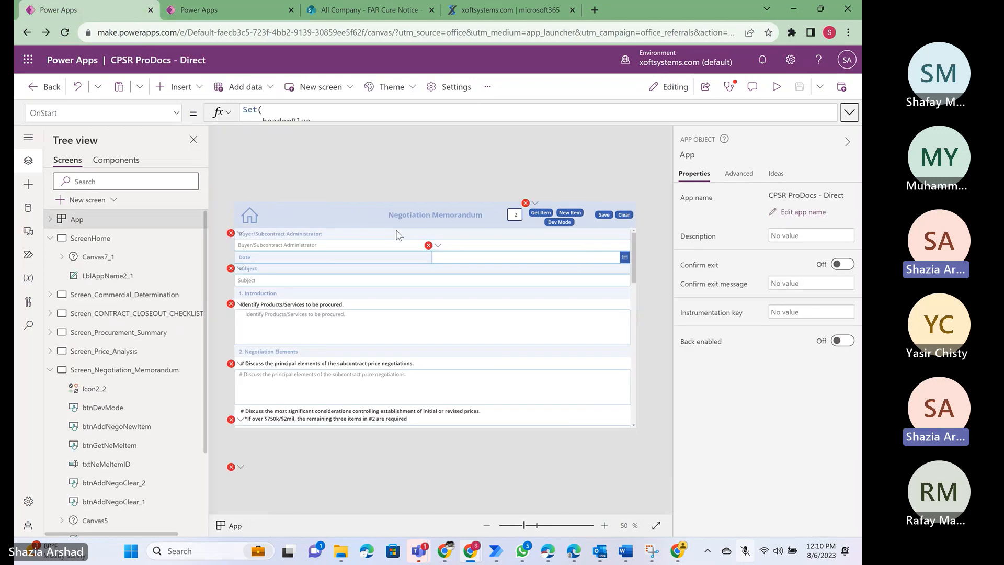
{"action": "scroll", "coordinate": [529, 340], "scroll_direction": "down", "scroll_amount": 3}
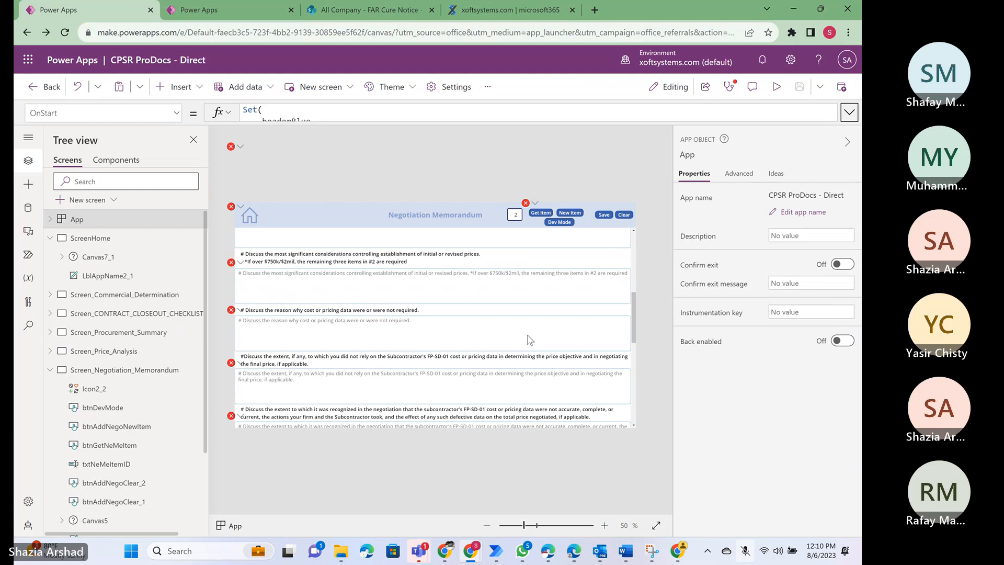
{"action": "scroll", "coordinate": [529, 339], "scroll_direction": "down", "scroll_amount": 2}
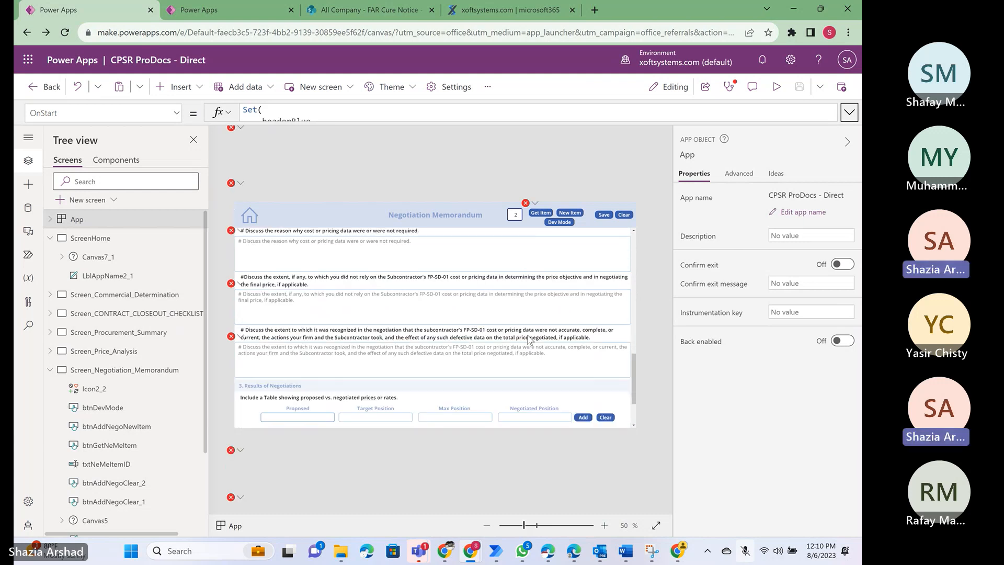
{"action": "scroll", "coordinate": [529, 340], "scroll_direction": "down", "scroll_amount": 5}
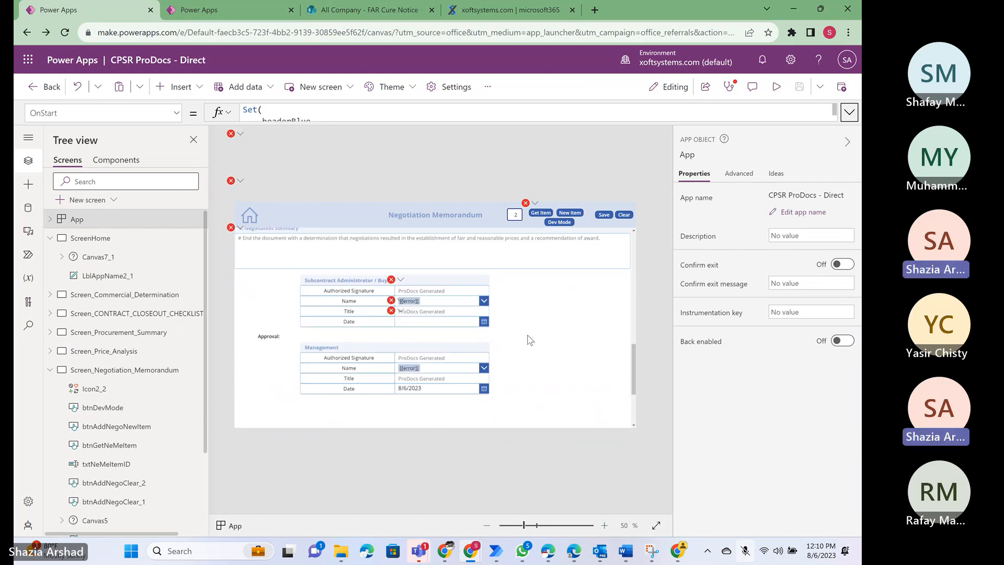
{"action": "scroll", "coordinate": [529, 340], "scroll_direction": "up", "scroll_amount": 10}
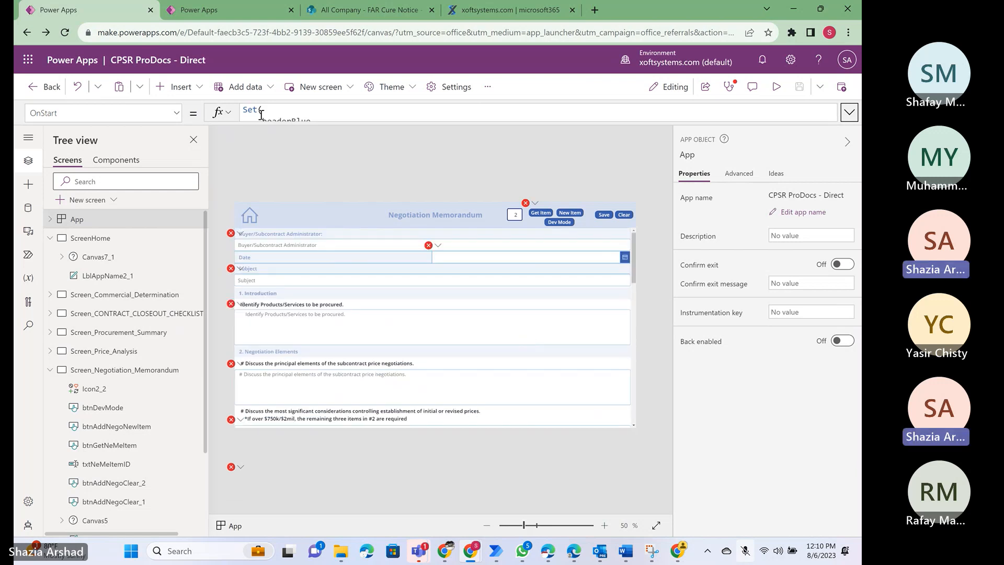
- Return to the Third Class app and add a new screen from the Scrollable template
{"action": "left_click", "coordinate": [229, 9]}
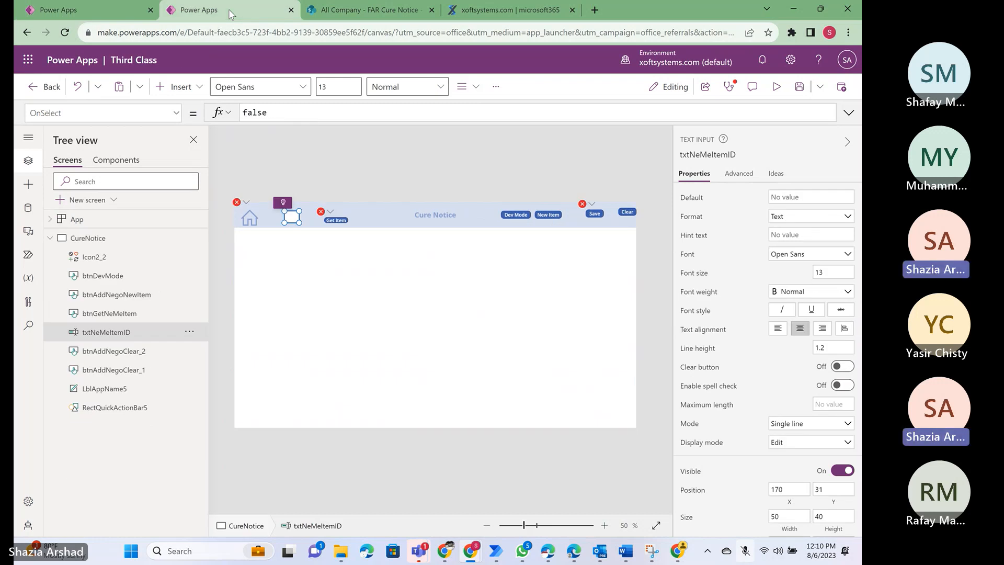
{"action": "left_click", "coordinate": [28, 187]}
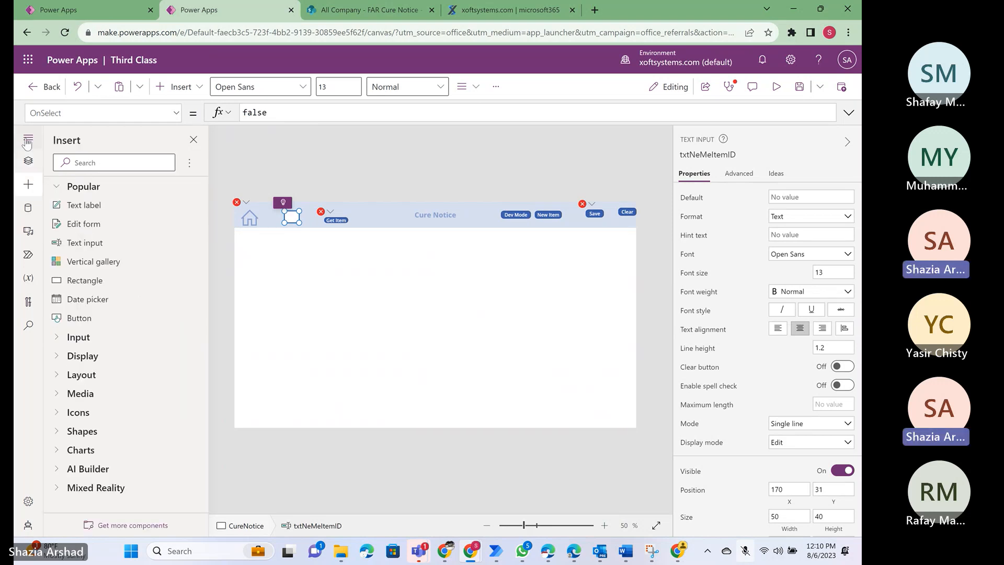
{"action": "left_click", "coordinate": [27, 162]}
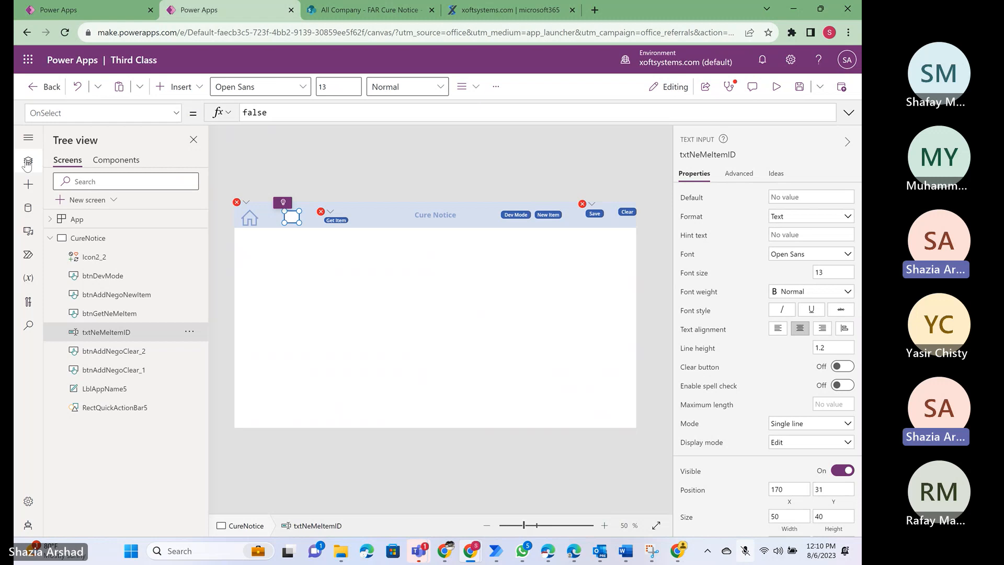
{"action": "left_click", "coordinate": [113, 201]}
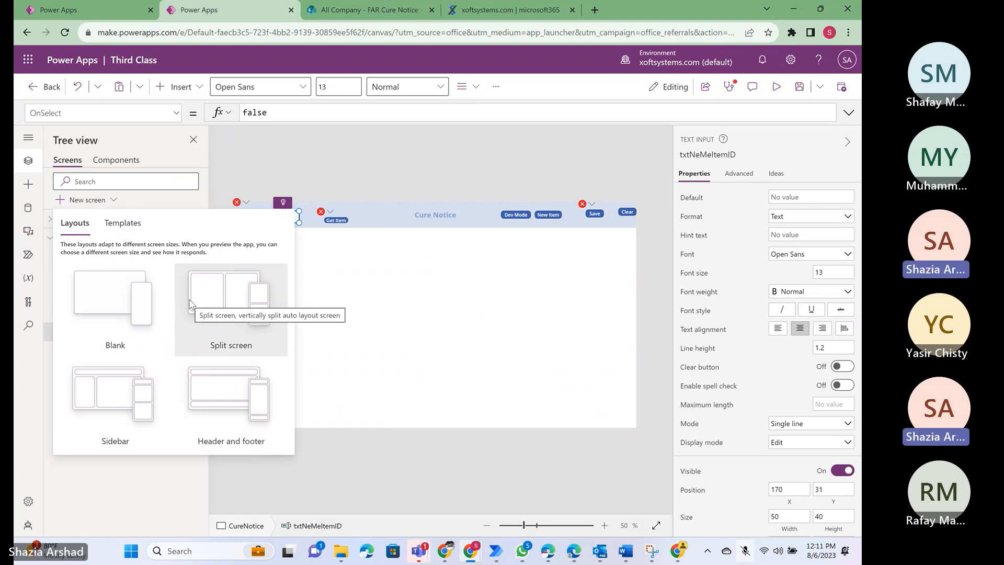
{"action": "left_click", "coordinate": [121, 225]}
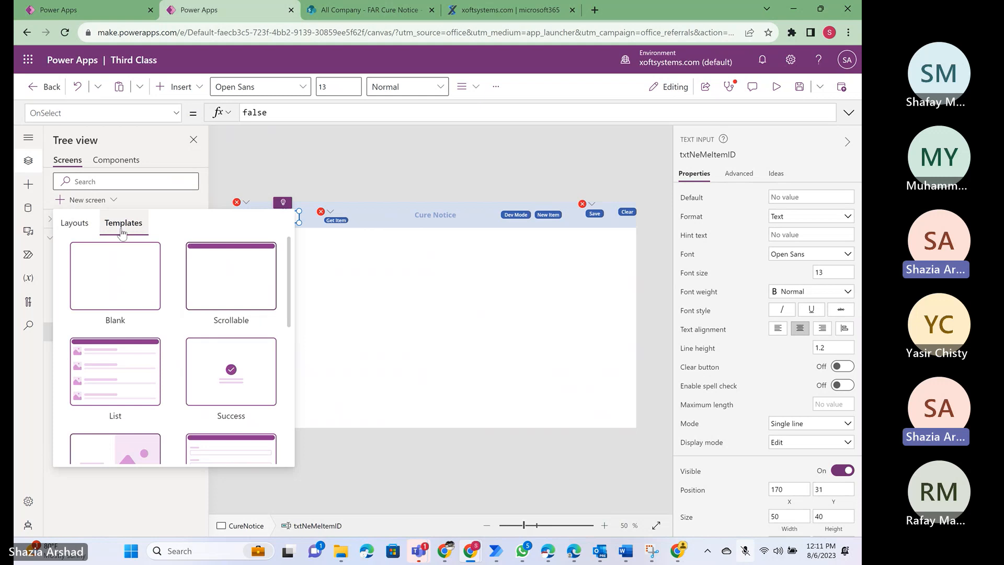
{"action": "left_click", "coordinate": [225, 291]}
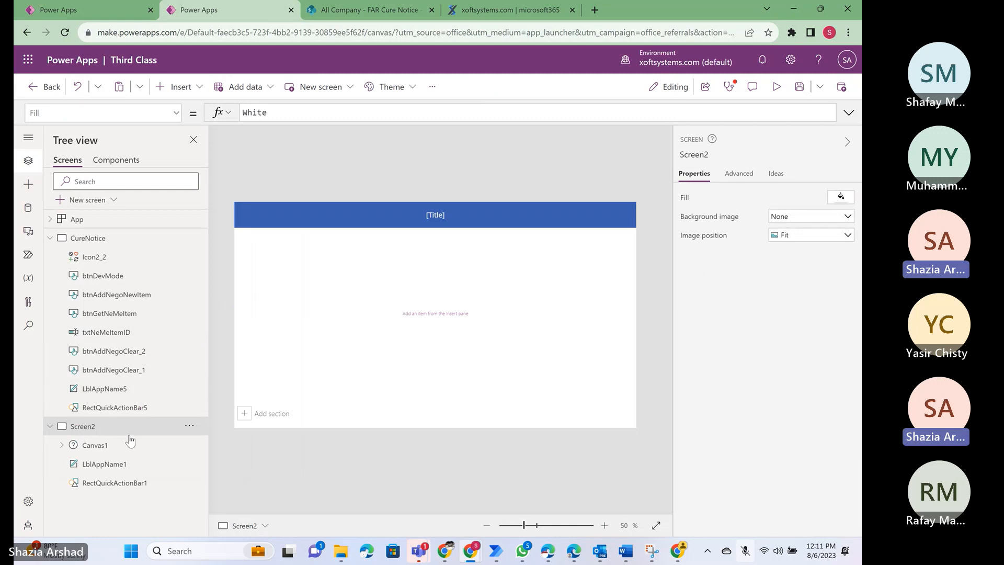
- Copy the fluid grid Canvas1 from Screen2 into the CureNotice screen, and delete Screen2
{"action": "left_click", "coordinate": [93, 447]}
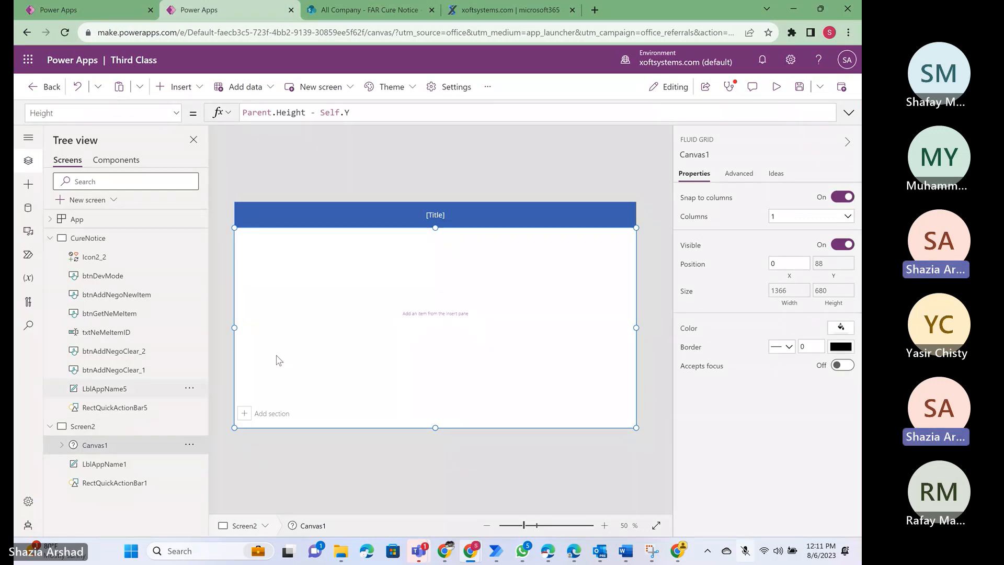
{"action": "left_click", "coordinate": [188, 447]}
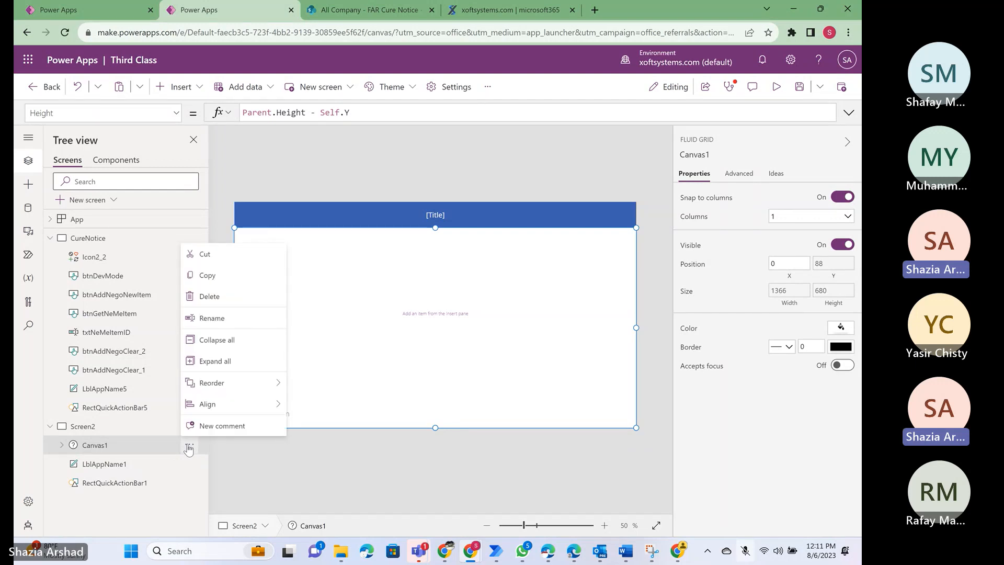
{"action": "left_click", "coordinate": [207, 275]}
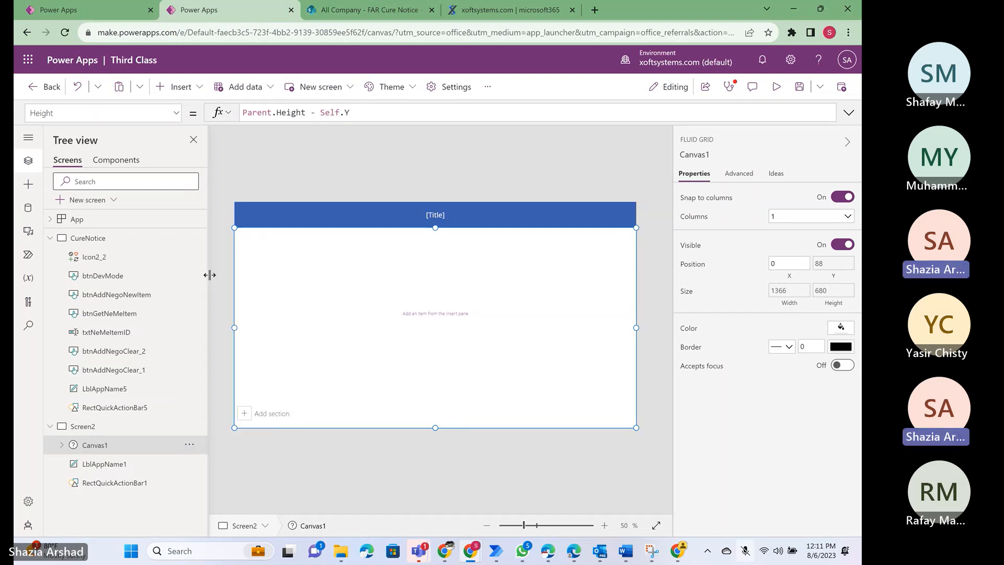
{"action": "left_click", "coordinate": [83, 240]}
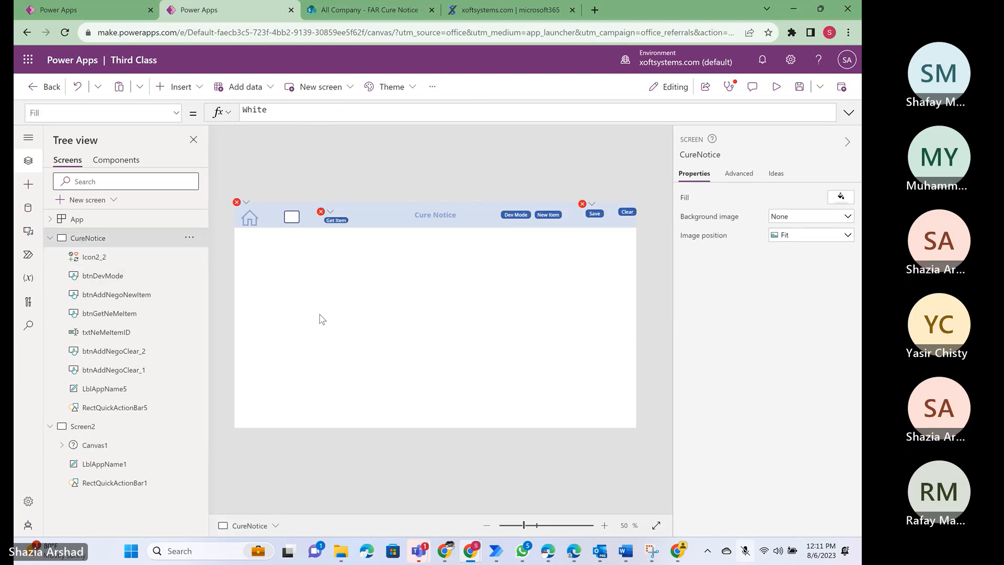
{"action": "key", "text": "ctrl+v"}
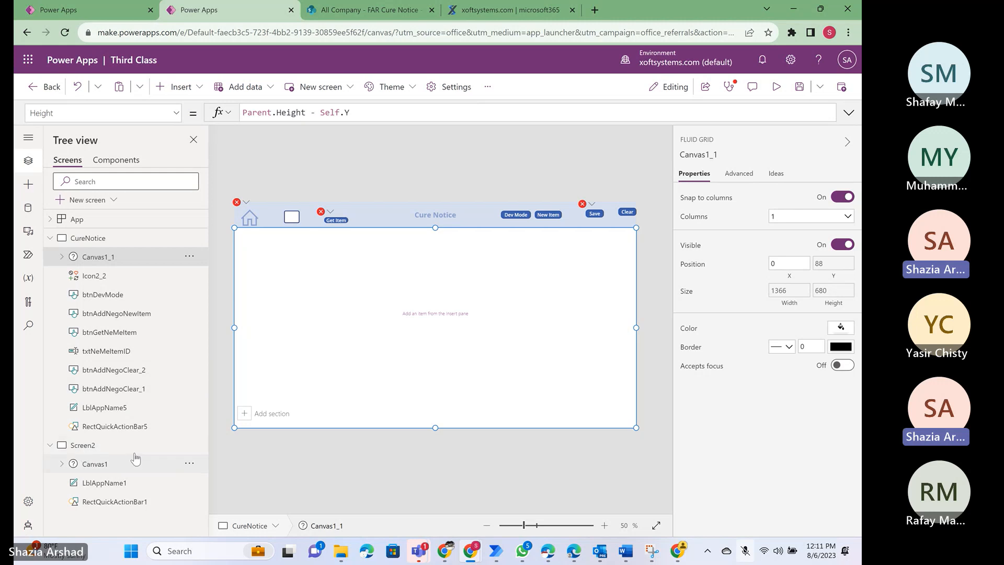
{"action": "left_click", "coordinate": [189, 445]}
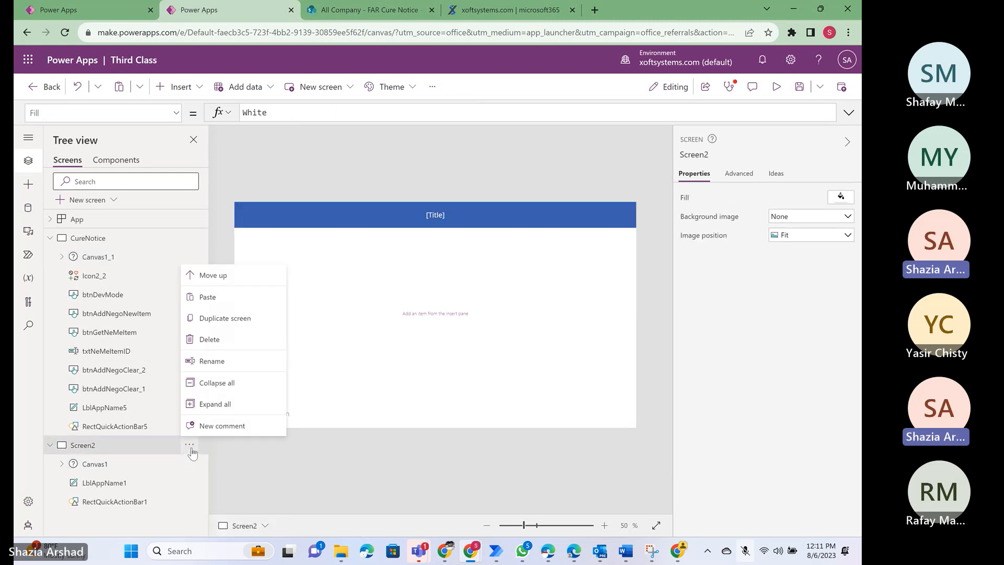
{"action": "left_click", "coordinate": [210, 340]}
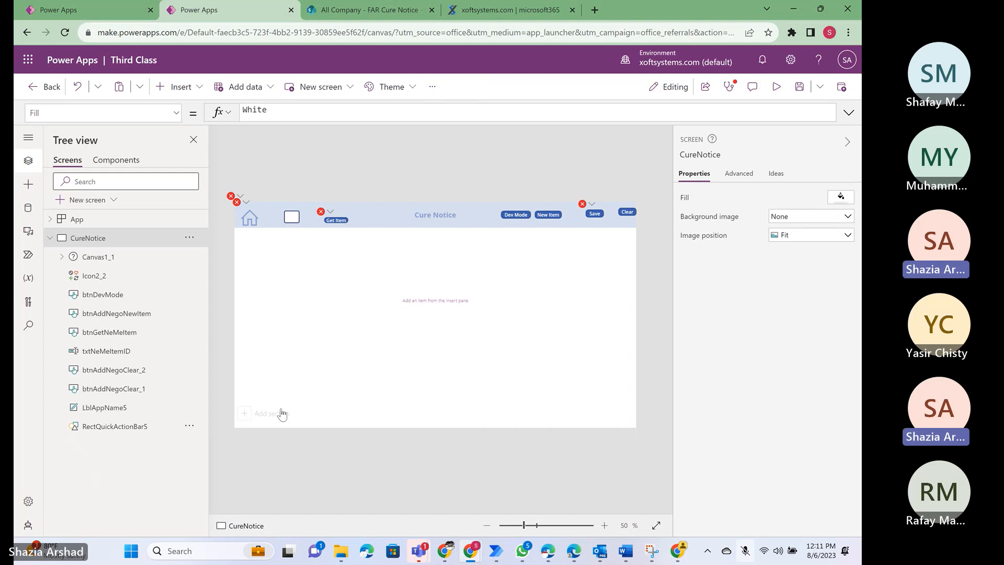
- Expand Canvas1_1 on the CureNotice screen and try to adjust the top edge of its card DataCard1_1
{"action": "left_click", "coordinate": [98, 261]}
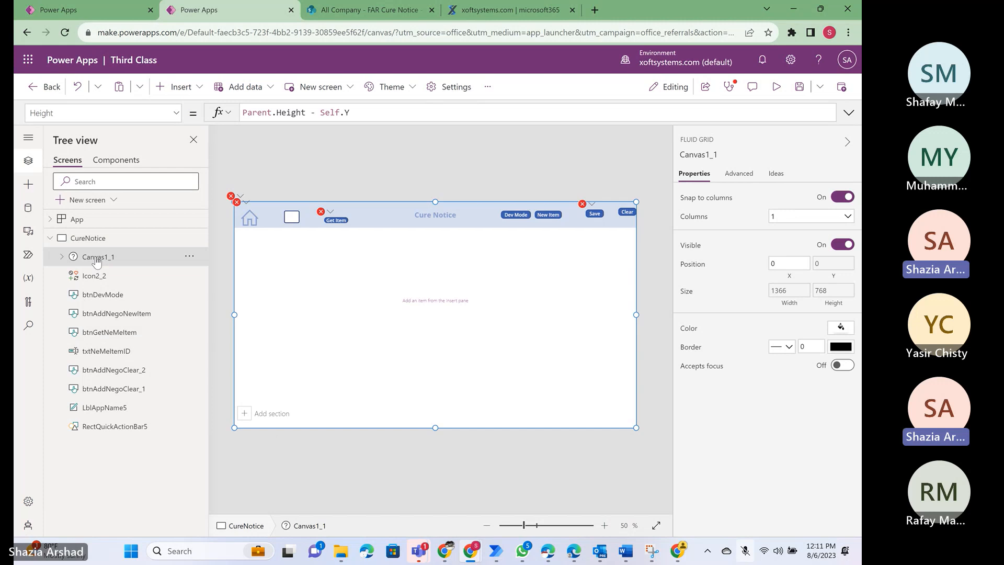
{"action": "left_click", "coordinate": [59, 257]}
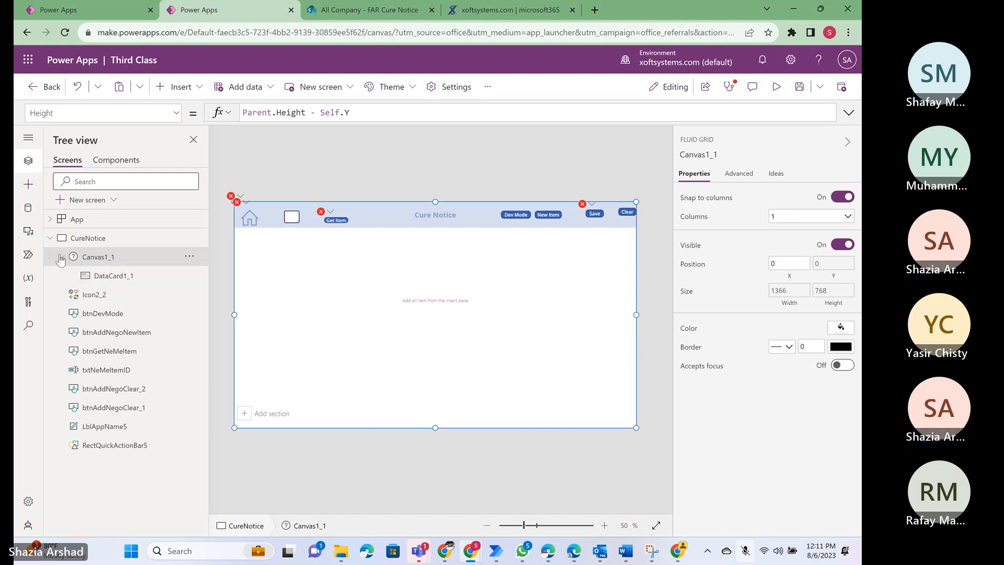
{"action": "left_click", "coordinate": [111, 280]}
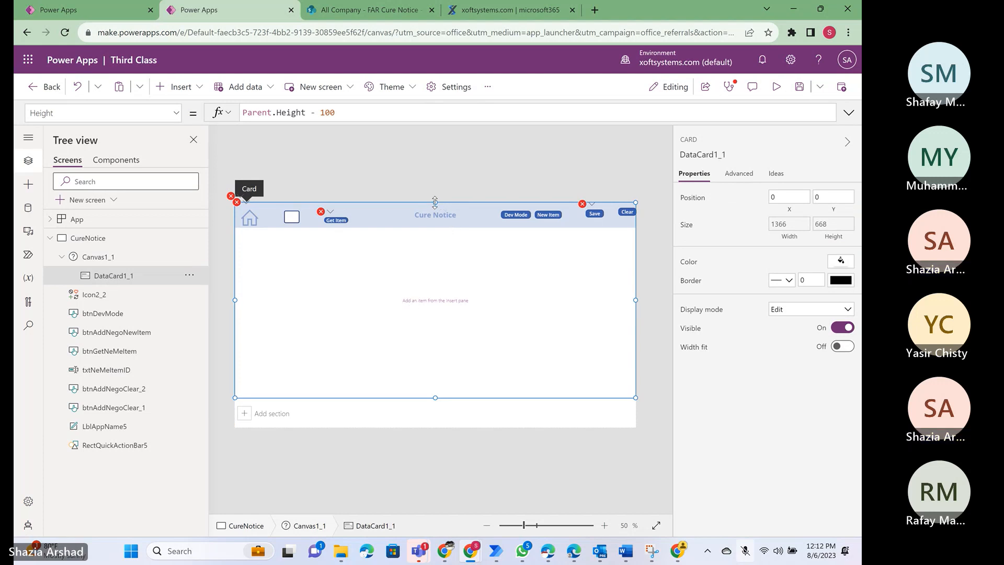
{"action": "left_click_drag", "start_coordinate": [435, 201], "coordinate": [432, 201]}
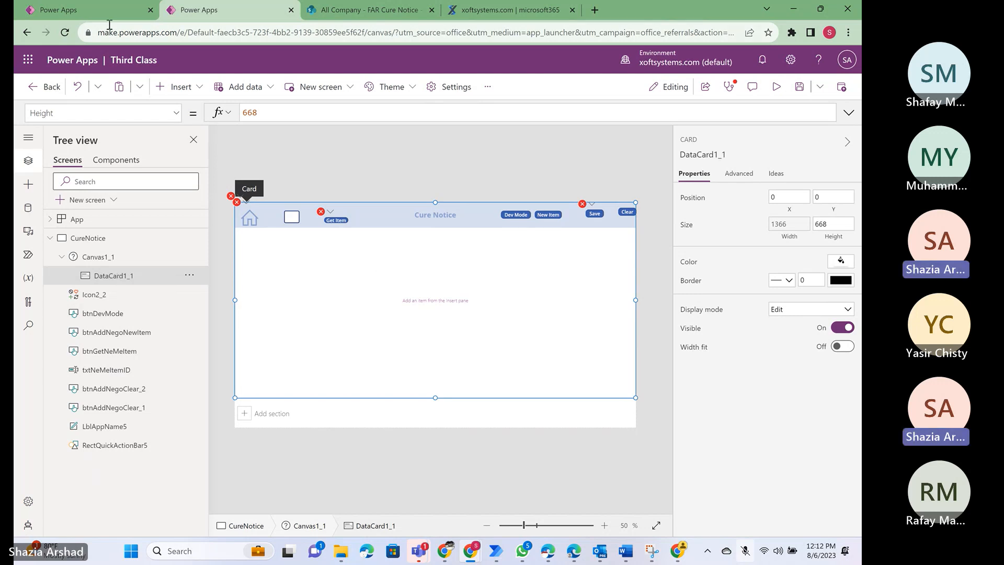
- Switch to the CPSR ProDocs - Direct app and expand Canvas5 under Screen_Negotiation_Memorandum to examine its properties and data cards
{"action": "left_click", "coordinate": [87, 10]}
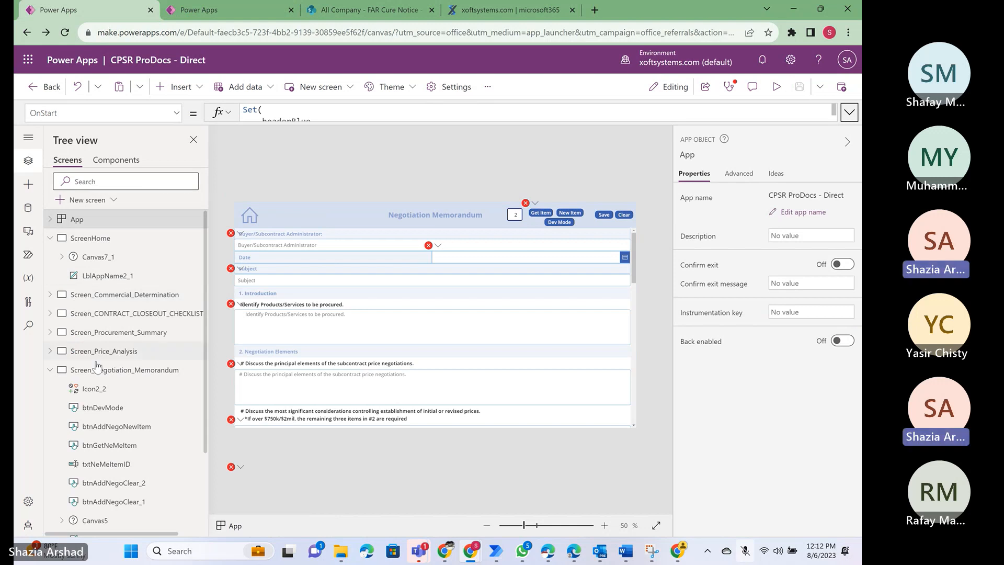
{"action": "scroll", "coordinate": [131, 421], "scroll_direction": "down", "scroll_amount": 2}
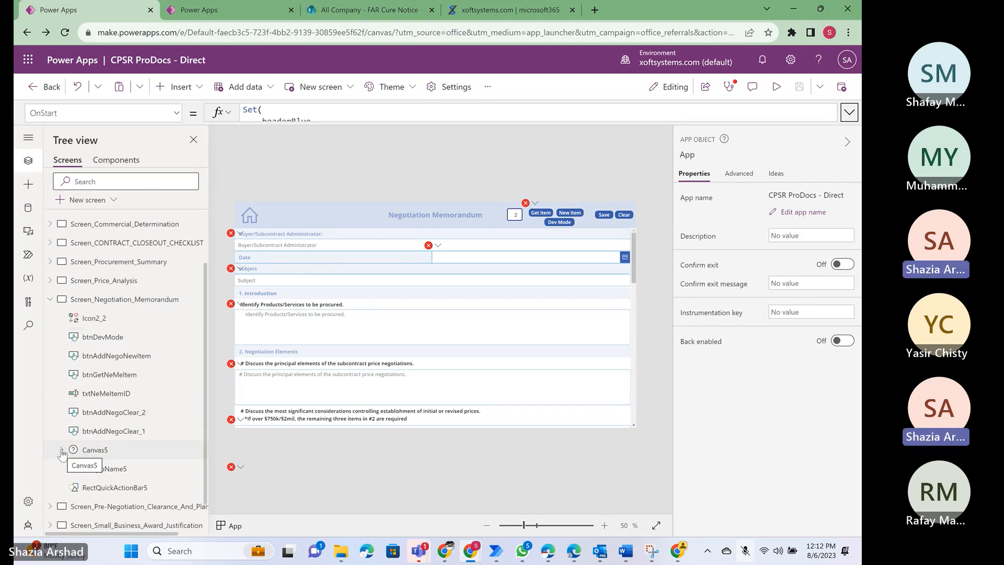
{"action": "left_click", "coordinate": [96, 449]}
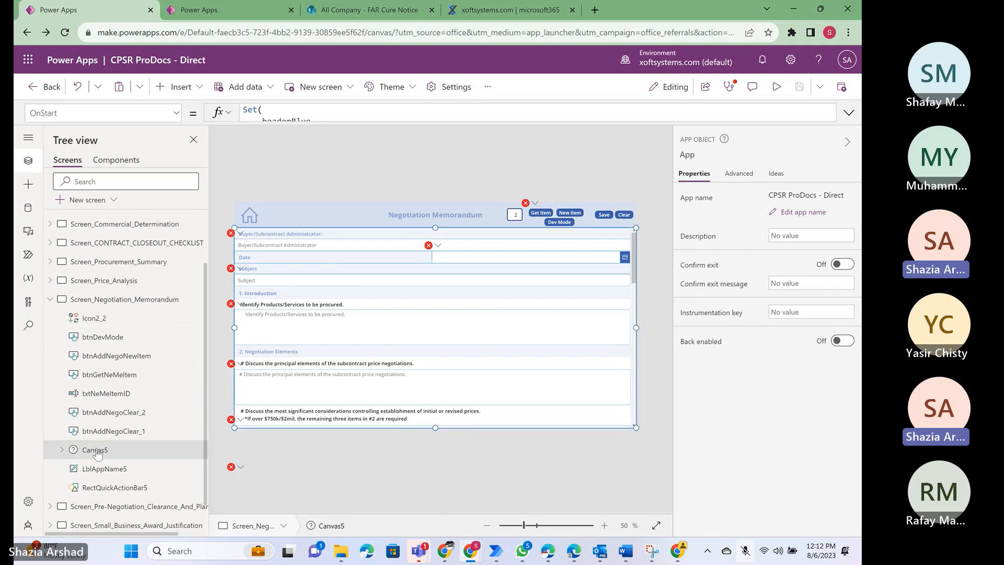
{"action": "scroll", "coordinate": [96, 451], "scroll_direction": "down", "scroll_amount": 1}
{"action": "left_click", "coordinate": [62, 409]}
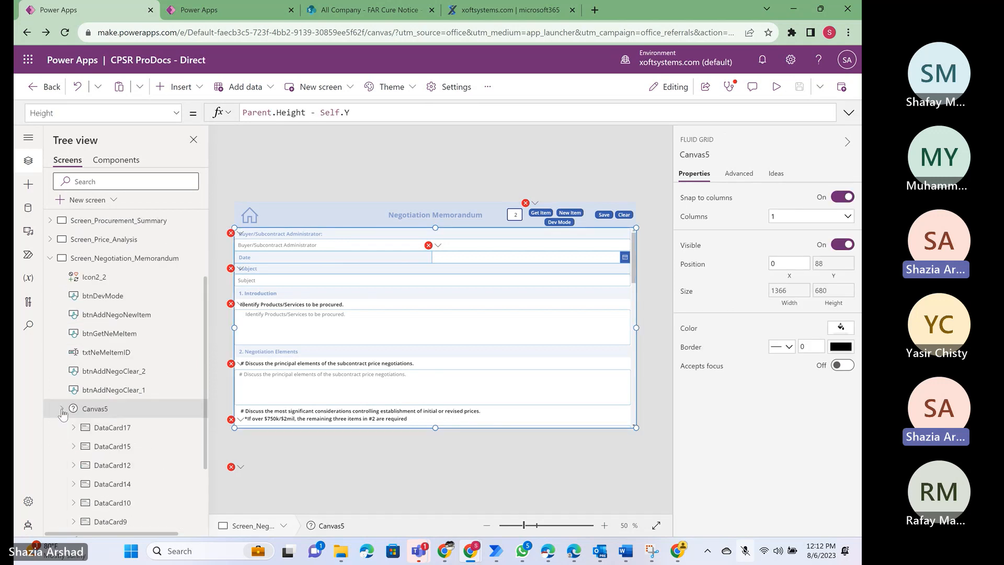
- Expand DataCard17 and its Container15 under Canvas5, and examine the properties of the card and the container
{"action": "scroll", "coordinate": [117, 352], "scroll_direction": "down", "scroll_amount": 3}
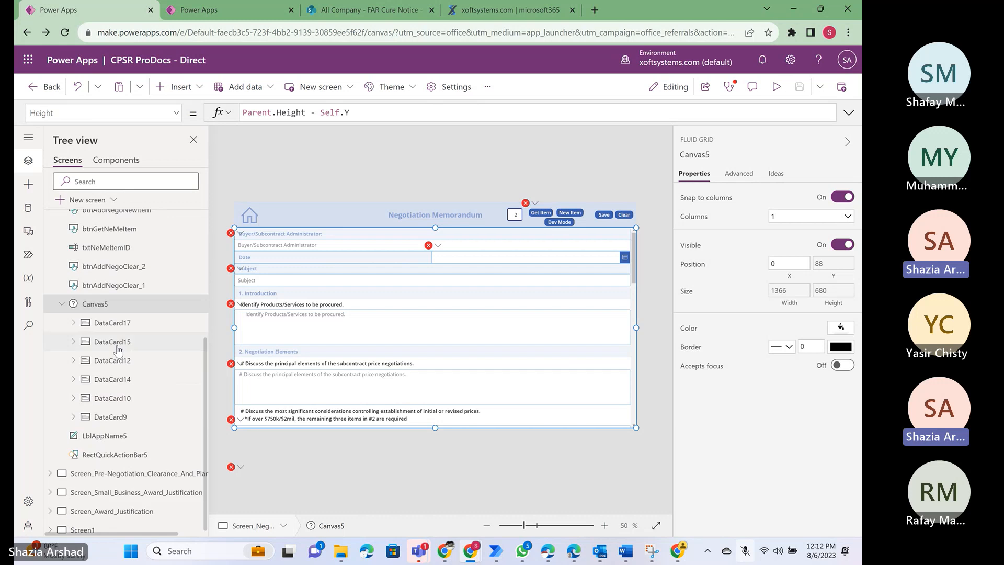
{"action": "left_click", "coordinate": [108, 324]}
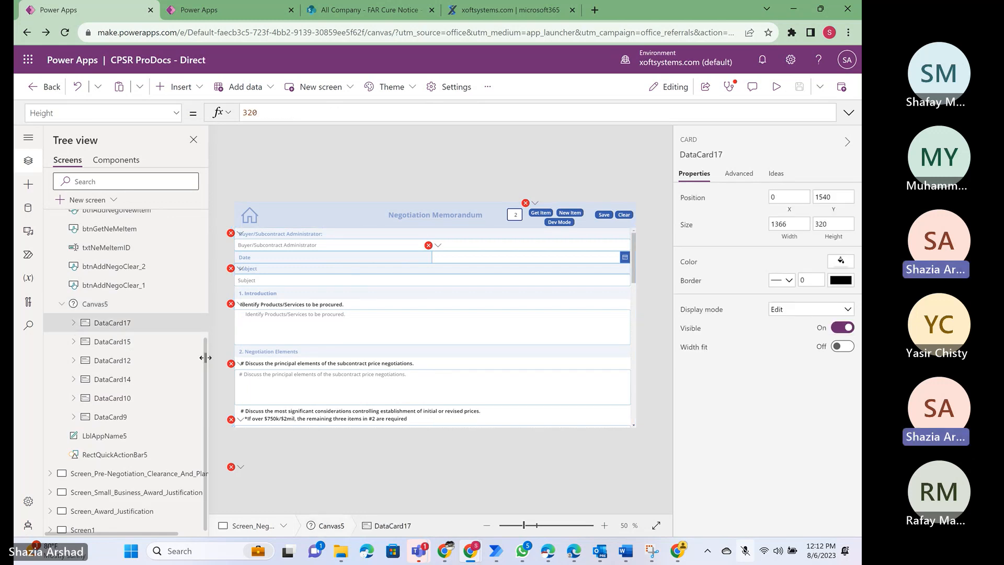
{"action": "left_click", "coordinate": [99, 308]}
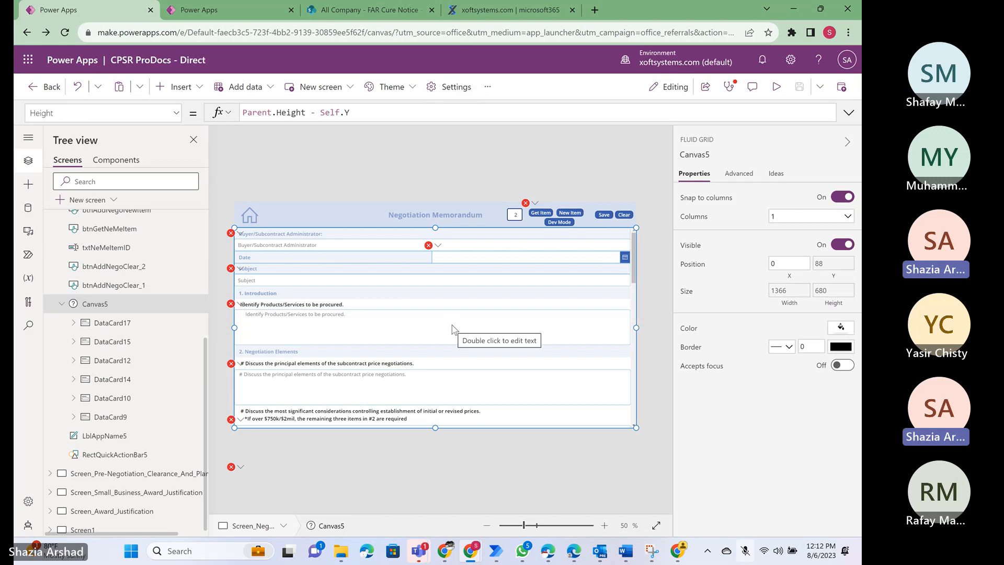
{"action": "left_click", "coordinate": [73, 323]}
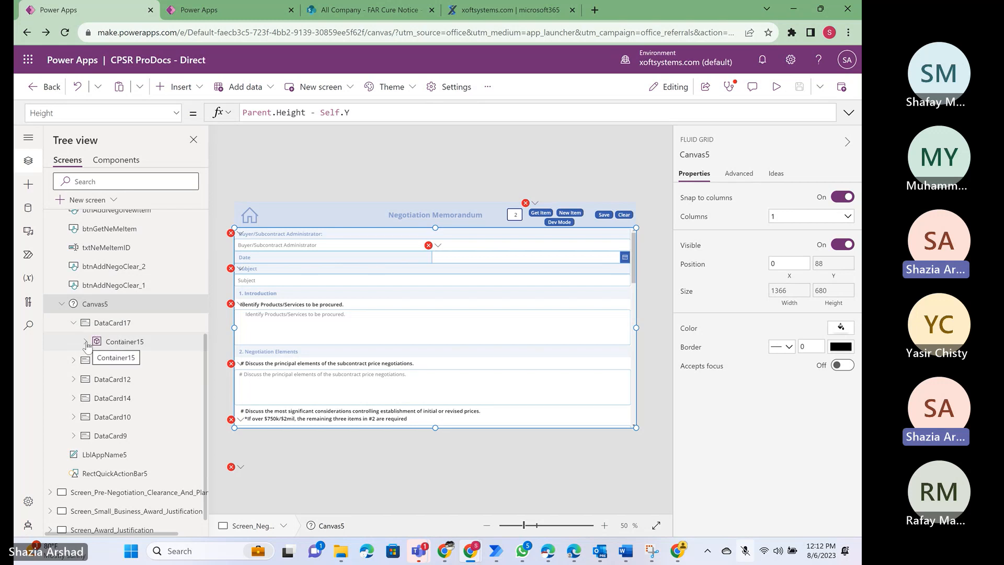
{"action": "left_click", "coordinate": [85, 342]}
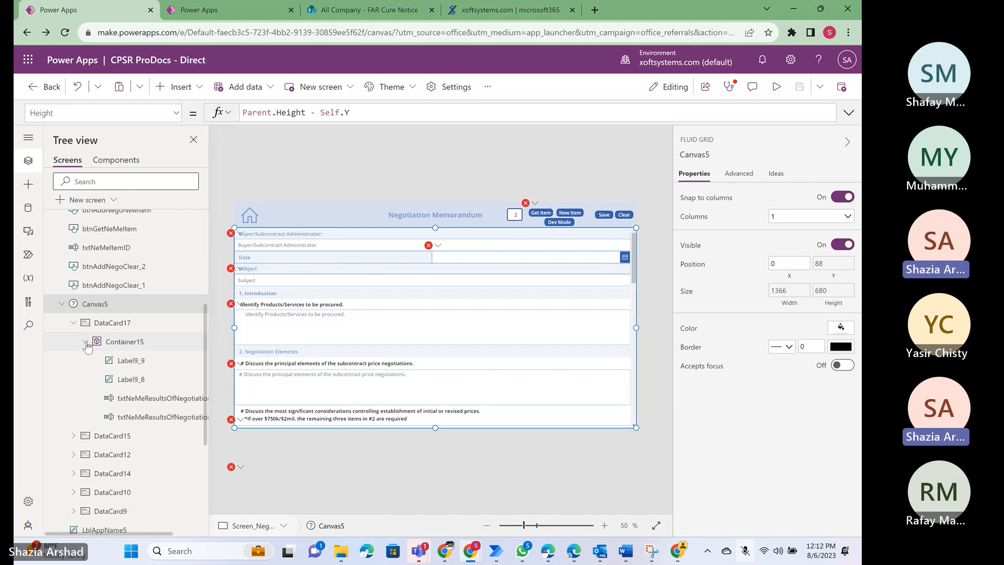
{"action": "left_click", "coordinate": [135, 345]}
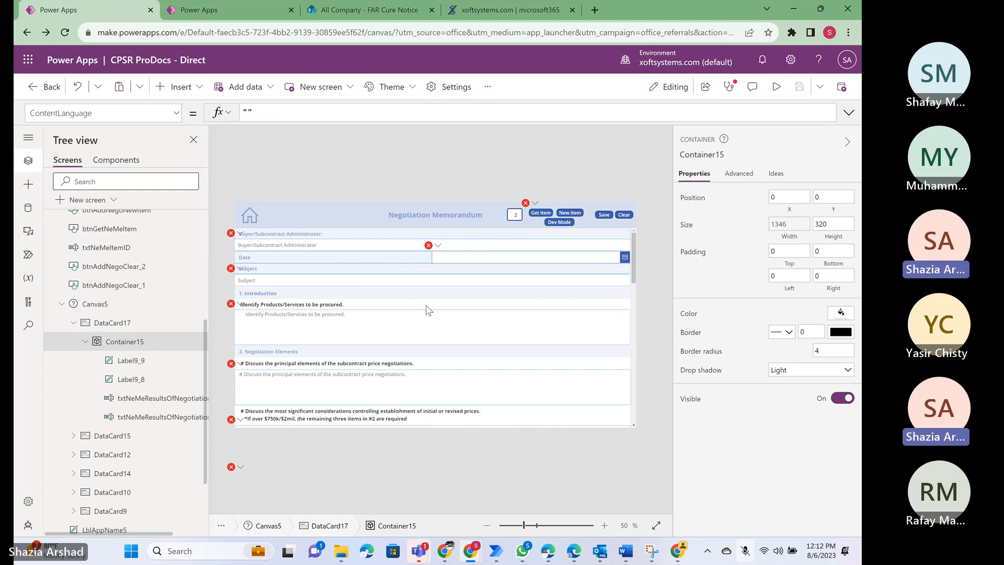
- Examine Label9_9, Label9_8 and the text inputs txtNeMeResultsOfNegotiations3 and txtNeMeResultsOfNegotiations2 inside Container15
{"action": "left_click", "coordinate": [124, 366]}
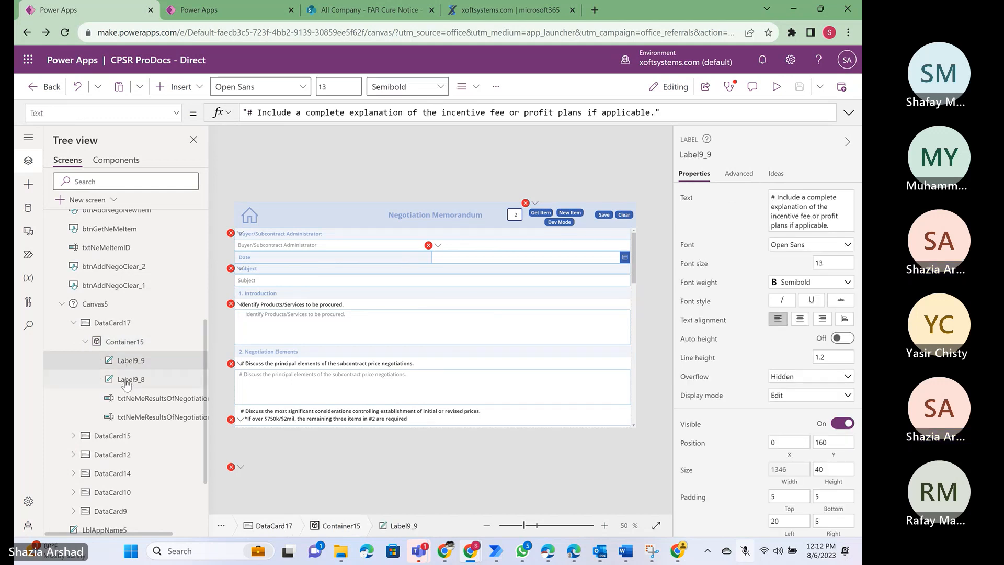
{"action": "left_click", "coordinate": [126, 382]}
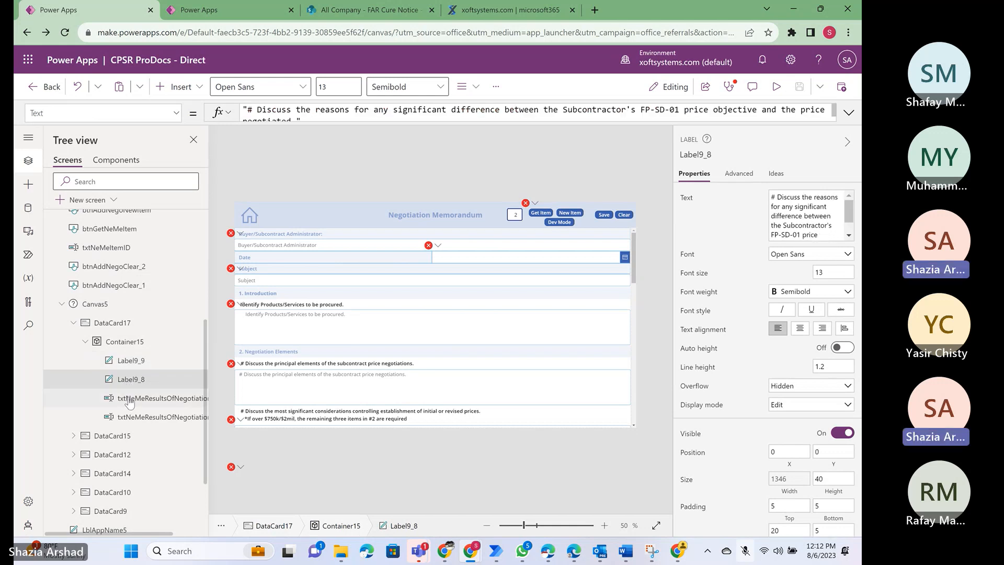
{"action": "left_click", "coordinate": [130, 400]}
{"action": "left_click", "coordinate": [130, 417]}
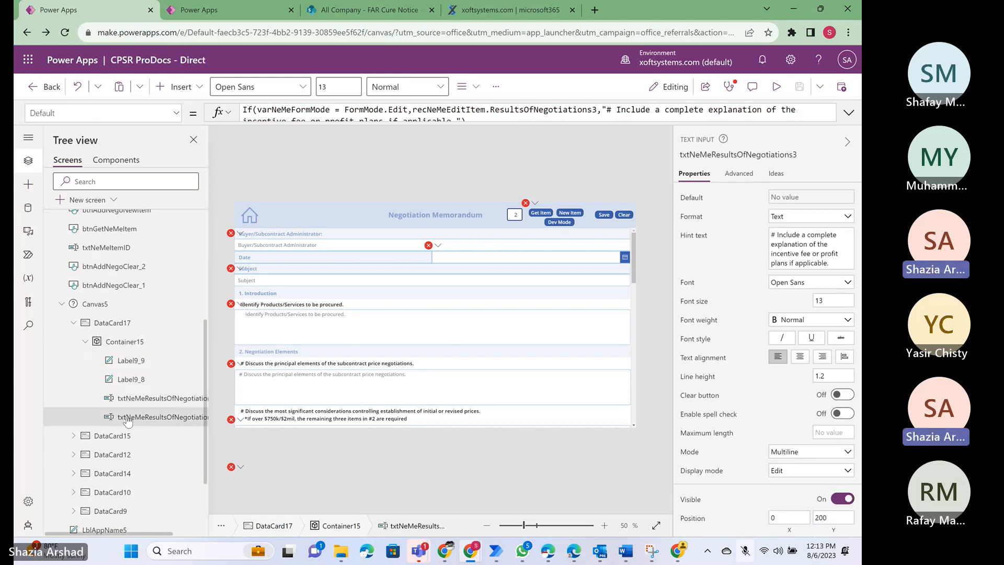
{"action": "left_click", "coordinate": [124, 399]}
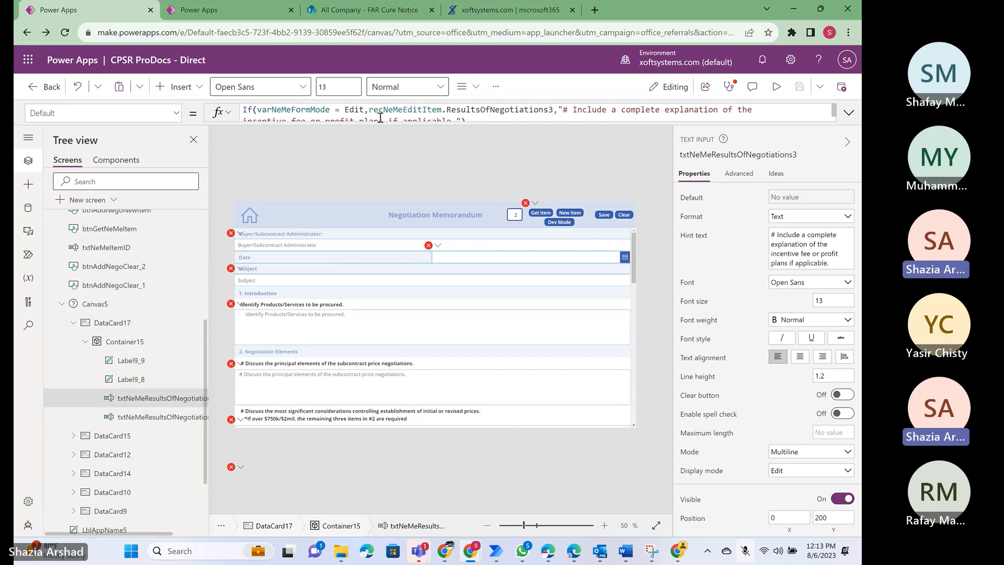
{"action": "left_click", "coordinate": [152, 417]}
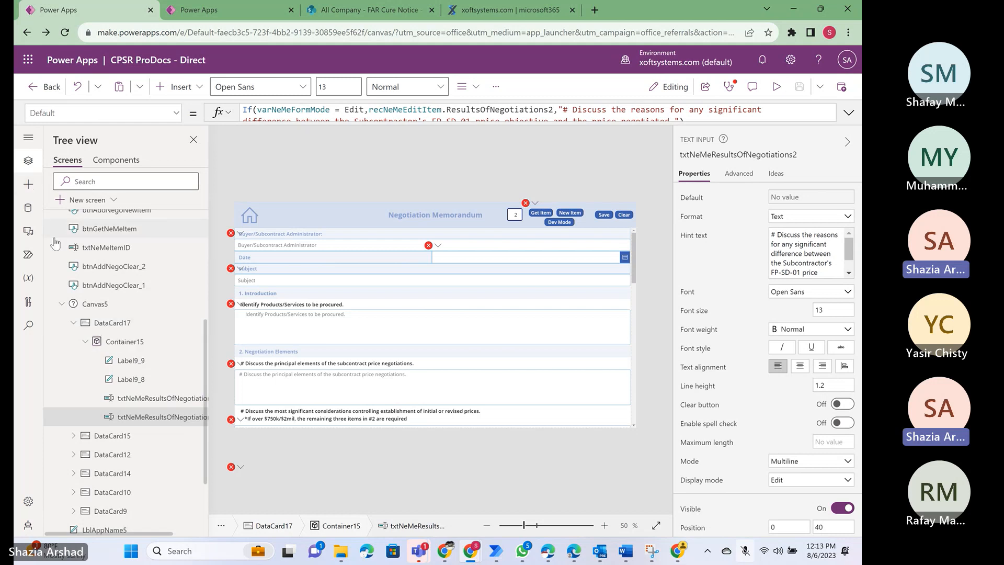
- Switch to the Third Class app and resize card DataCard1_1 on the CureNotice screen to a height of about 660
{"action": "left_click", "coordinate": [216, 11]}
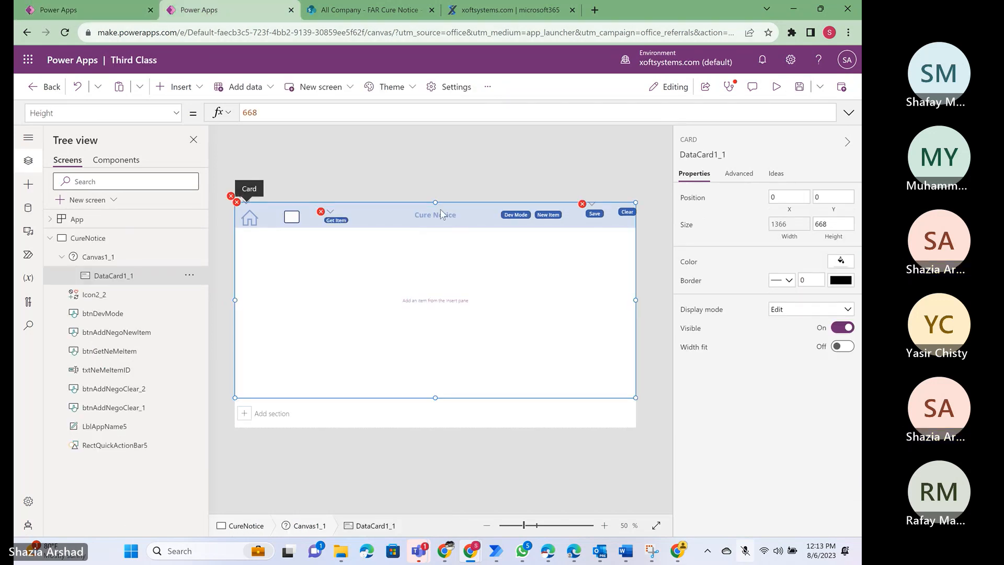
{"action": "left_click_drag", "start_coordinate": [436, 202], "coordinate": [436, 246]}
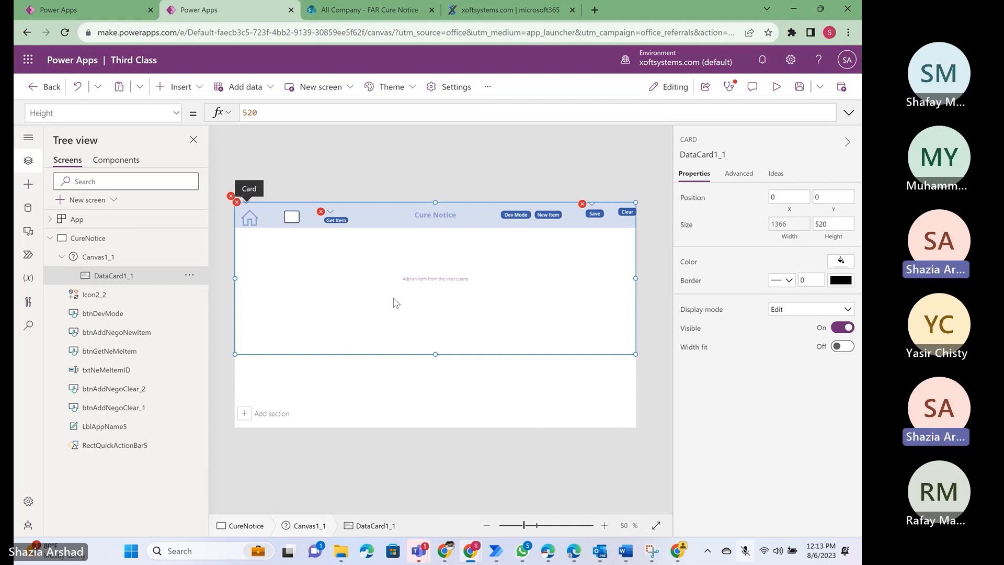
{"action": "left_click", "coordinate": [62, 257]}
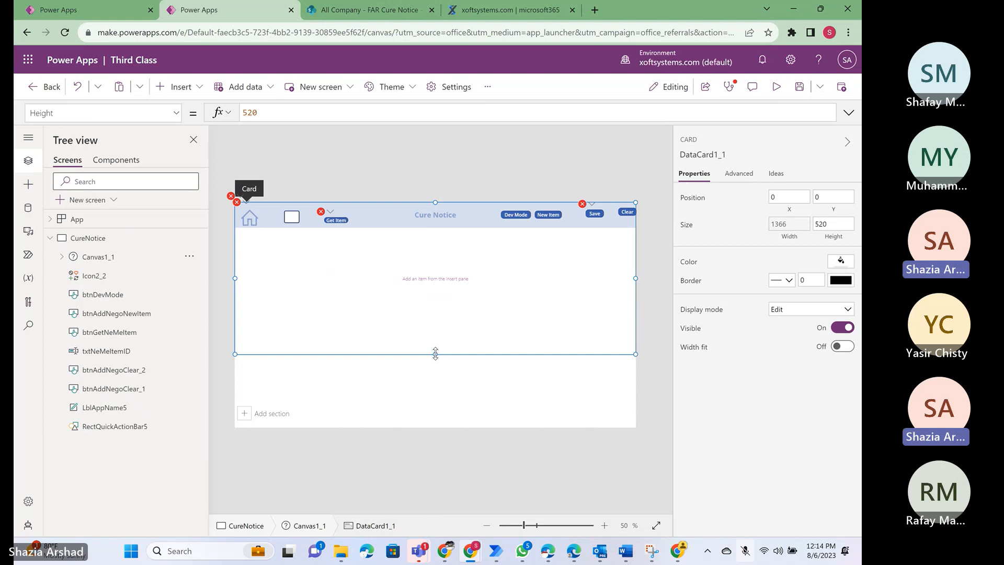
{"action": "left_click_drag", "start_coordinate": [435, 354], "coordinate": [435, 384]}
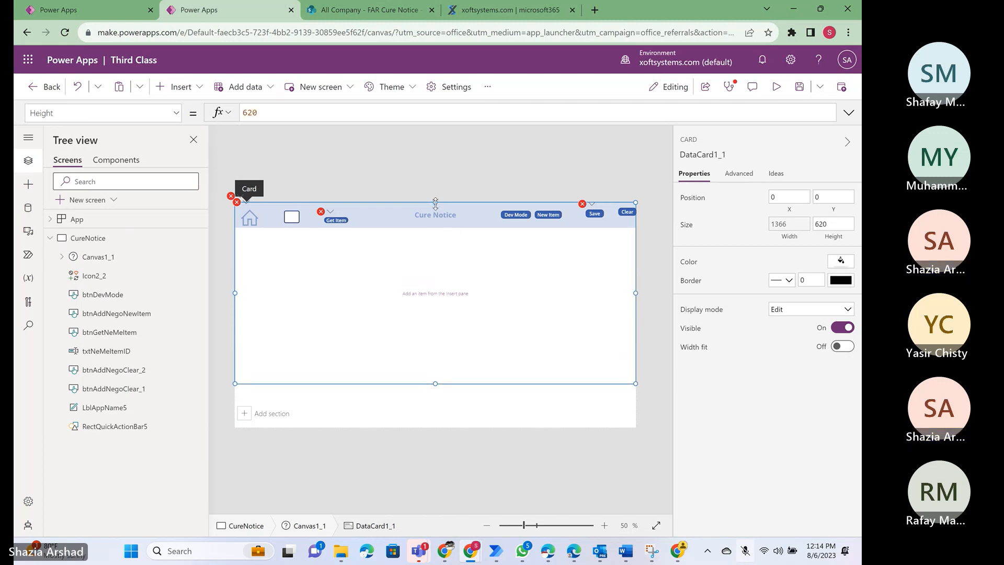
{"action": "left_click_drag", "start_coordinate": [435, 202], "coordinate": [433, 214]}
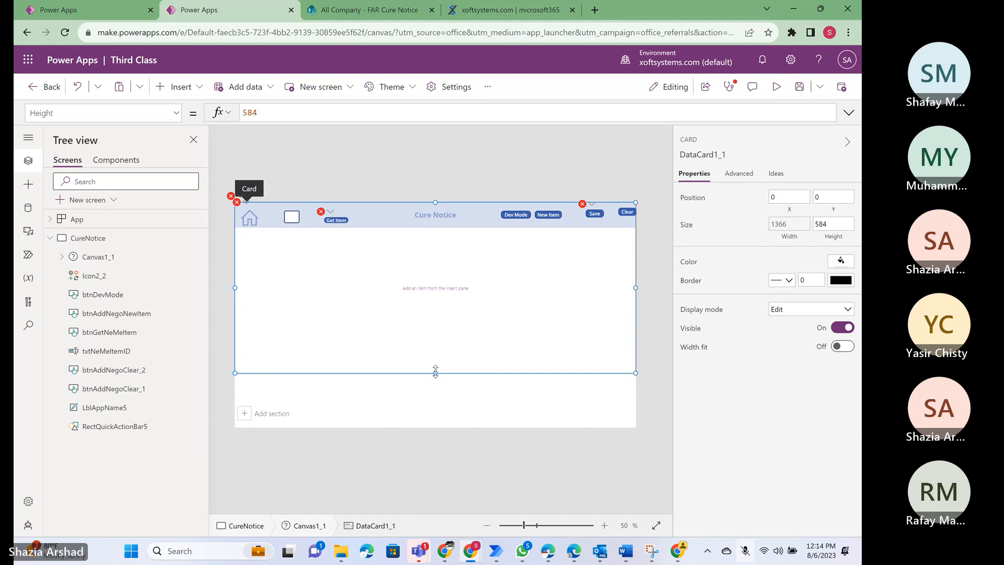
{"action": "left_click_drag", "start_coordinate": [435, 373], "coordinate": [435, 410]}
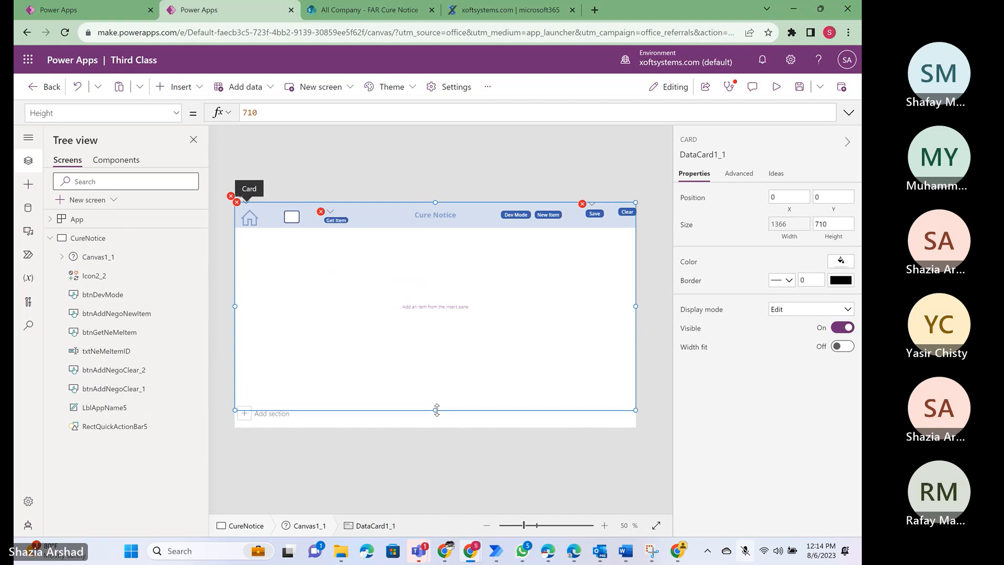
{"action": "left_click_drag", "start_coordinate": [437, 409], "coordinate": [436, 394]}
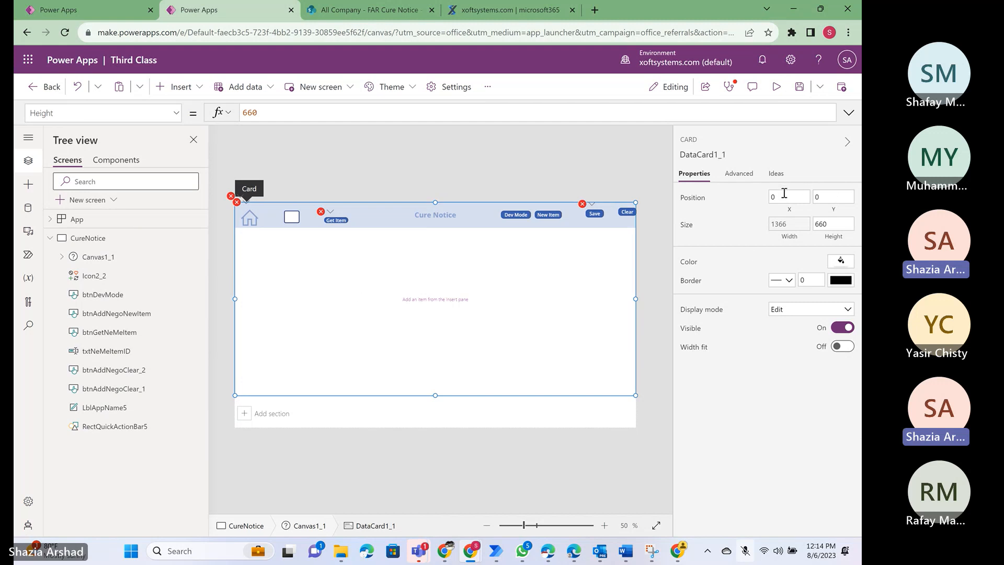
- Clear the Y position formula of the fluid grid Canvas1_1 on the CureNotice screen
{"action": "left_click", "coordinate": [834, 197]}
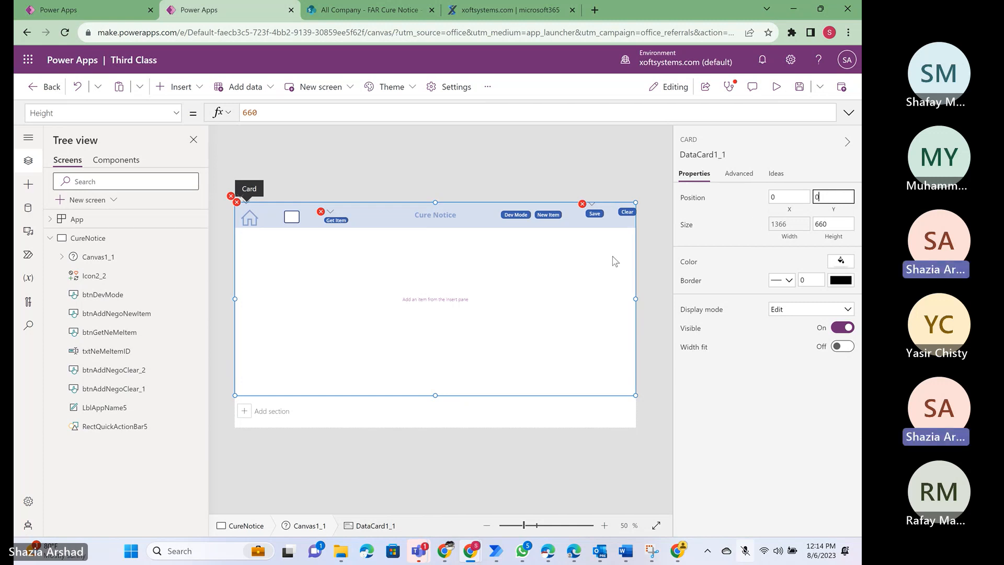
{"action": "left_click", "coordinate": [86, 259]}
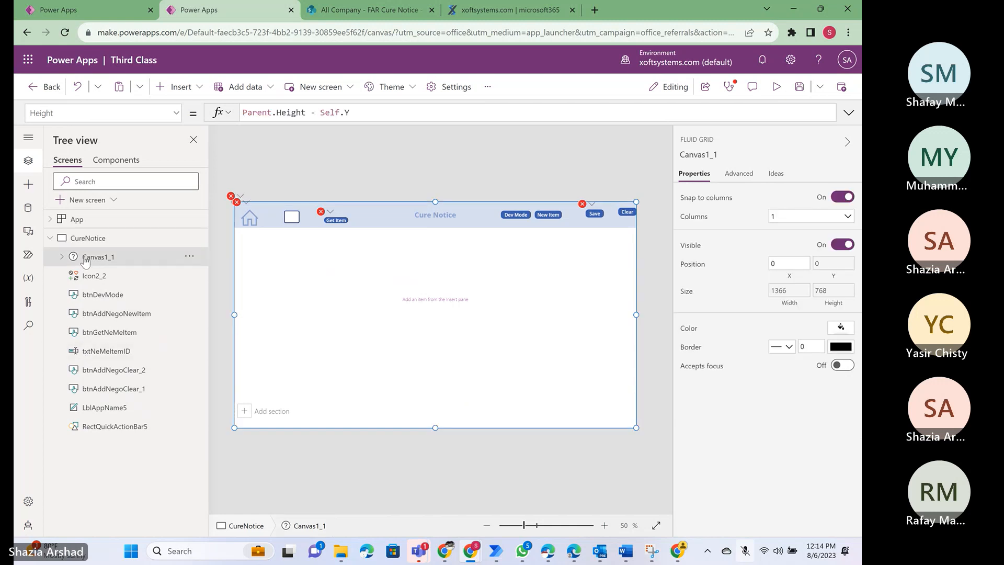
{"action": "left_click", "coordinate": [835, 264]}
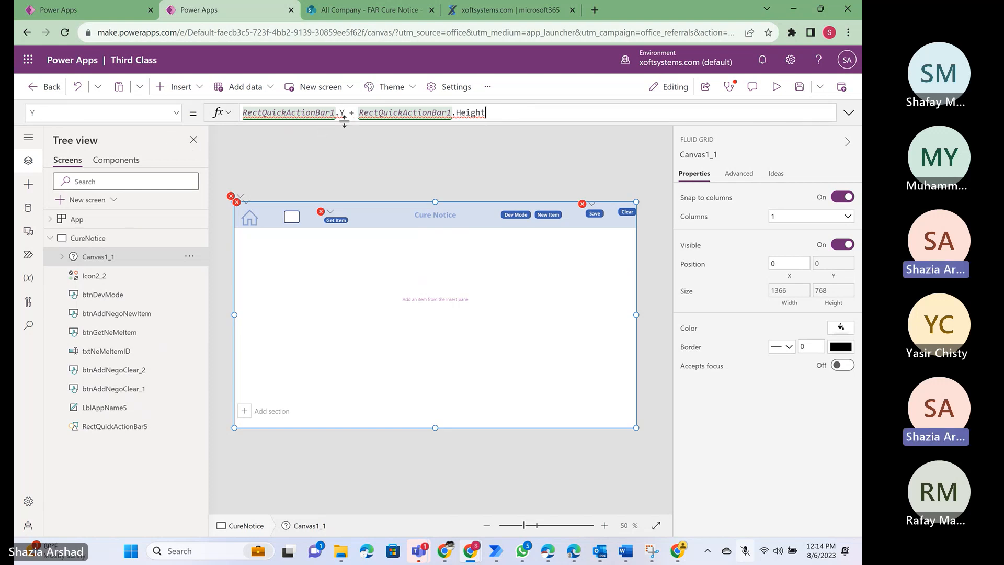
{"action": "left_click", "coordinate": [514, 115]}
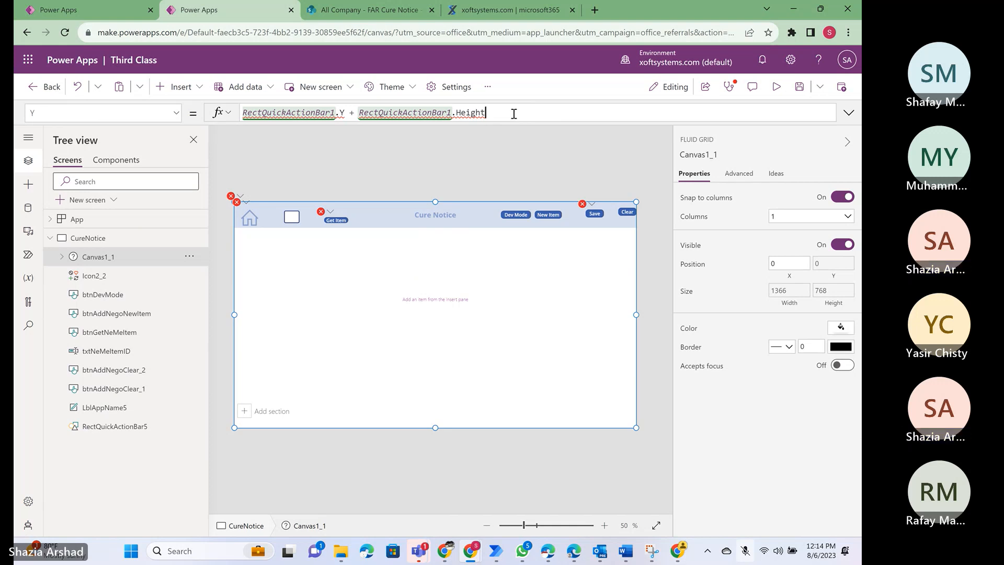
{"action": "key", "text": "BackSpace"}
{"action": "key", "text": "BackSpace"}
{"action": "key", "text": "BackSpace"}
{"action": "key", "text": "BackSpace"}
{"action": "key", "text": "BackSpace"}
{"action": "key", "text": "BackSpace"}
{"action": "key", "text": "BackSpace"}
{"action": "key", "text": "BackSpace"}
{"action": "key", "text": "BackSpace"}
{"action": "key", "text": "BackSpace"}
{"action": "key", "text": "BackSpace"}
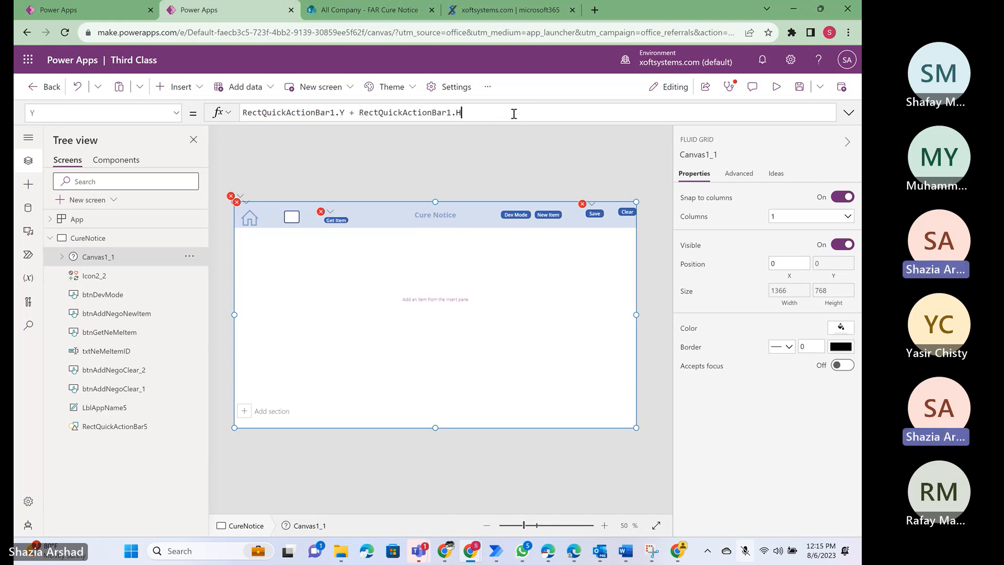
{"action": "key", "text": "BackSpace"}
{"action": "key", "text": "BackSpace"}
{"action": "key", "text": "BackSpace"}
{"action": "key", "text": "BackSpace"}
{"action": "key", "text": "BackSpace"}
{"action": "key", "text": "BackSpace"}
{"action": "key", "text": "BackSpace"}
{"action": "key", "text": "BackSpace"}
{"action": "key", "text": "BackSpace"}
{"action": "key", "text": "BackSpace"}
{"action": "key", "text": "BackSpace"}
{"action": "key", "text": "BackSpace"}
{"action": "key", "text": "BackSpace"}
{"action": "key", "text": "BackSpace"}
{"action": "key", "text": "BackSpace"}
{"action": "key", "text": "BackSpace"}
{"action": "key", "text": "BackSpace"}
{"action": "key", "text": "BackSpace"}
{"action": "key", "text": "BackSpace"}
{"action": "key", "text": "BackSpace"}
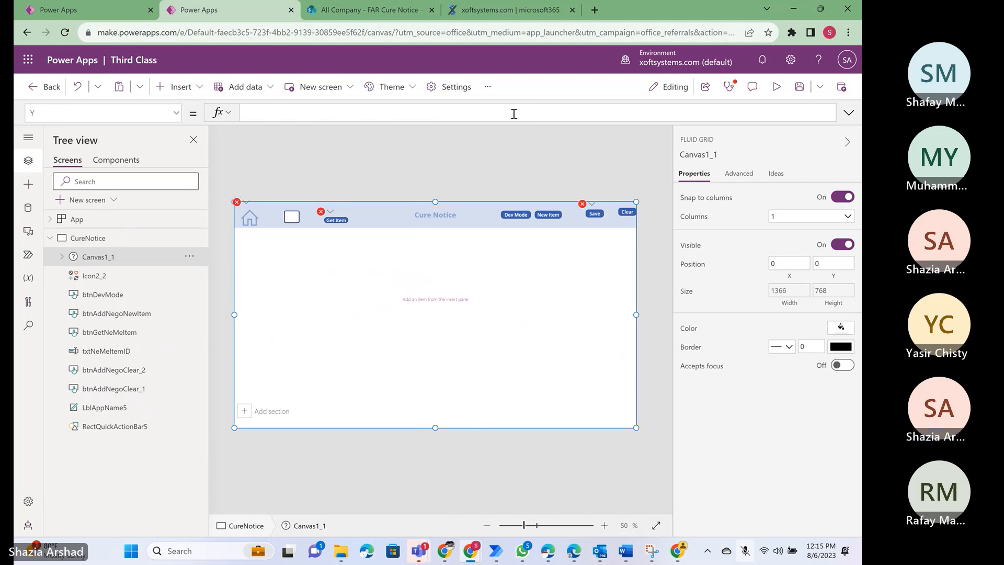
- Try Y positions of 40 and 50 for Canvas1_1, and set it to 80 to place the grid below the header bar
{"action": "type", "text": "40"}
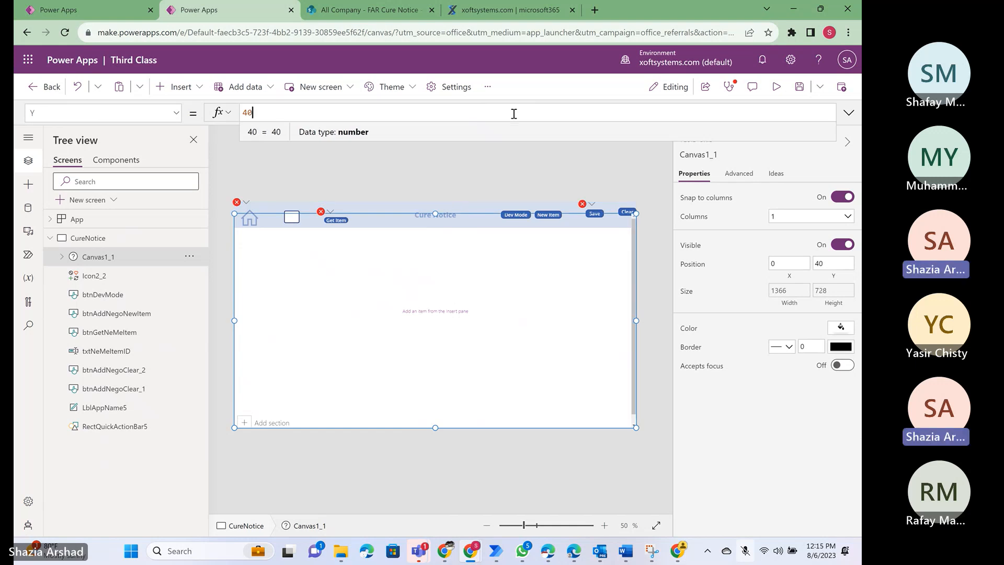
{"action": "key", "text": "BackSpace"}
{"action": "key", "text": "BackSpace"}
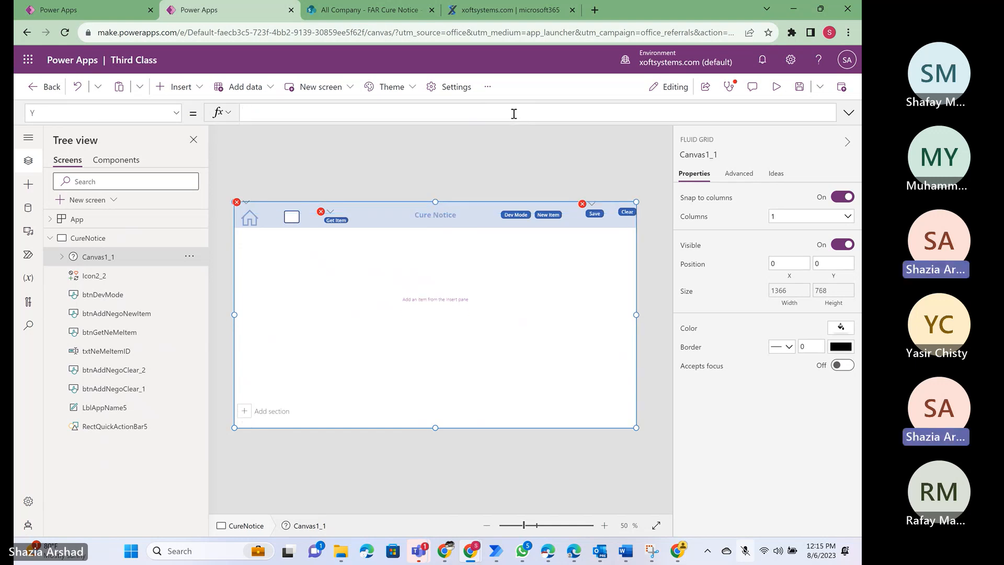
{"action": "type", "text": "5"}
{"action": "key", "text": "BackSpace"}
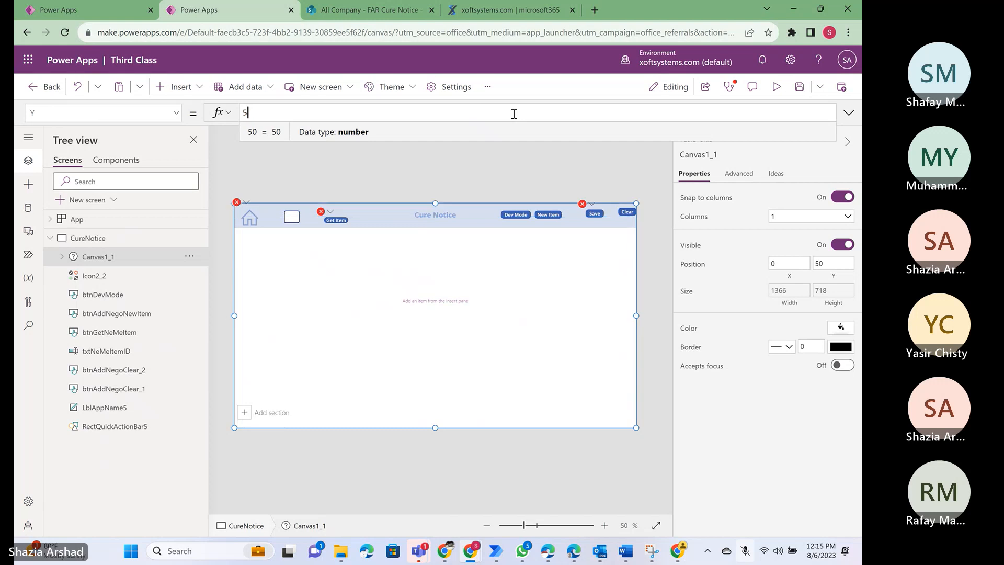
{"action": "type", "text": "80\\"}
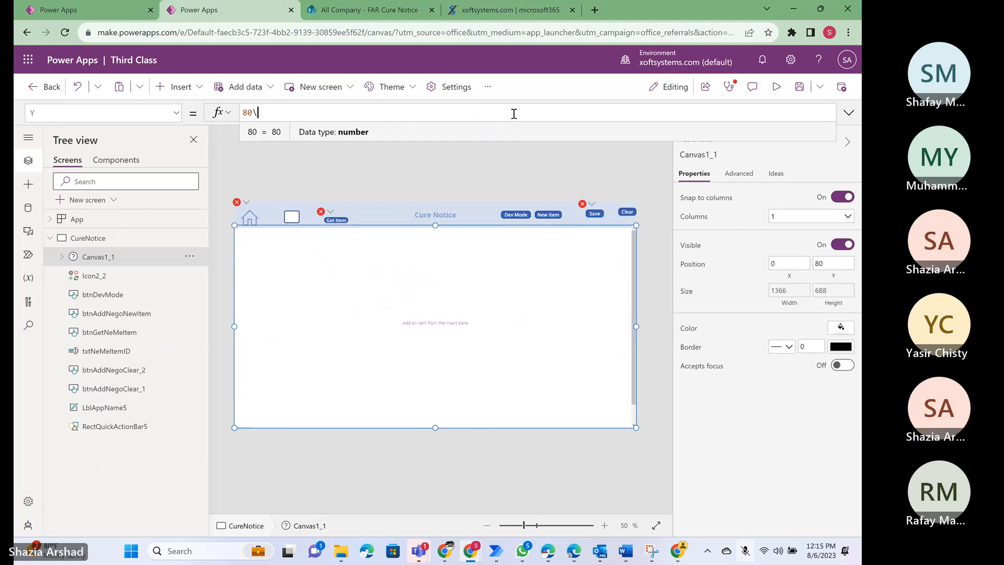
{"action": "key", "text": "shift+Return"}
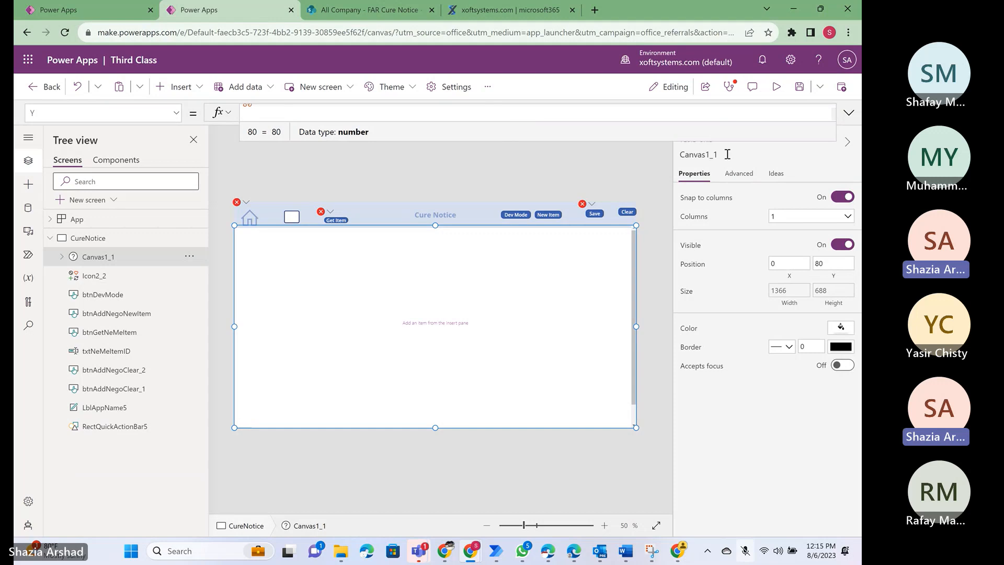
{"action": "key", "text": "BackSpace"}
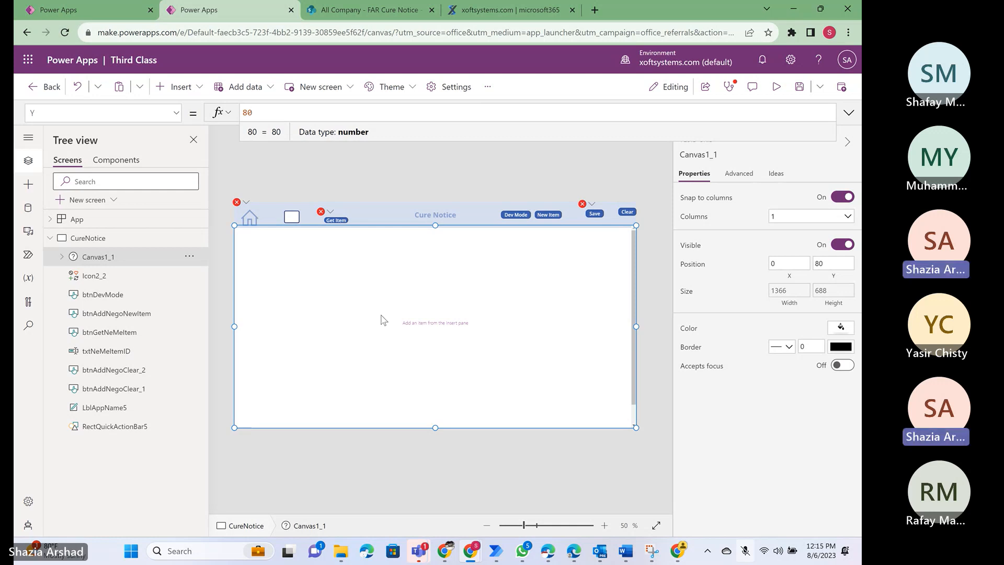
- Switch to Word and bring up the CureNotice document to view the notice's fields
{"action": "key", "text": "alt+Tab"}
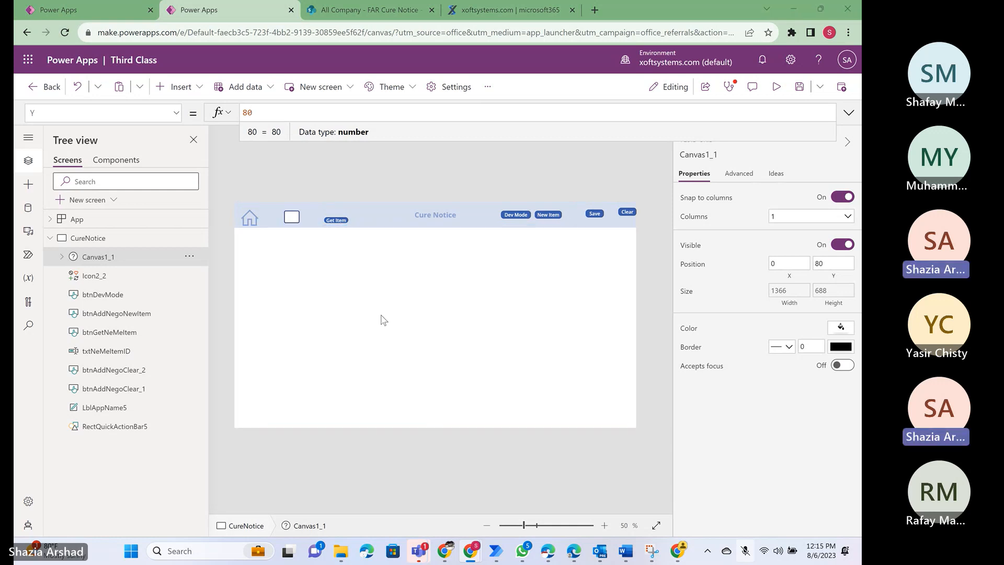
{"action": "key", "text": "alt+Tab"}
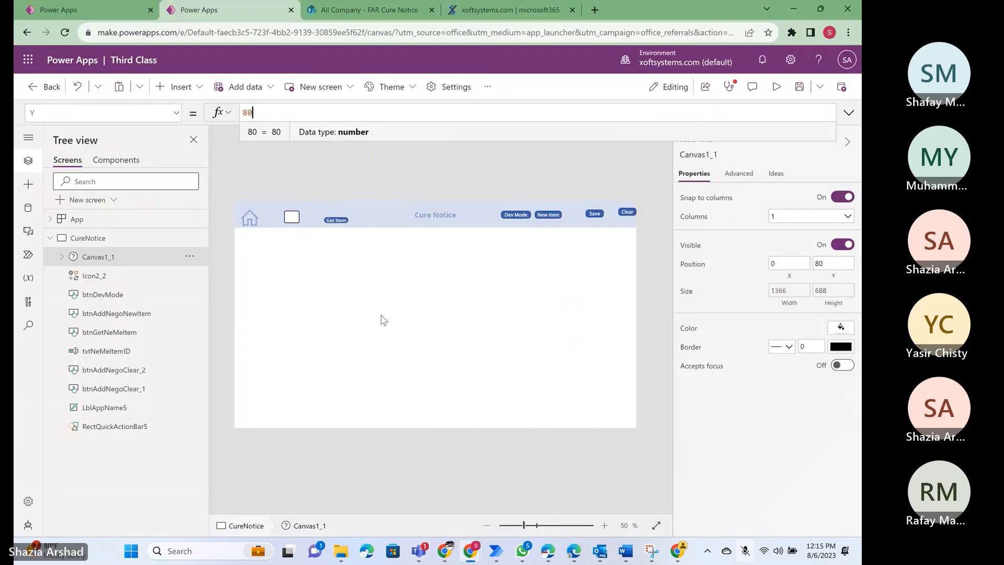
{"action": "key", "text": "alt+Tab"}
{"action": "key", "text": "alt+Tab"}
{"action": "key", "text": "alt+Tab"}
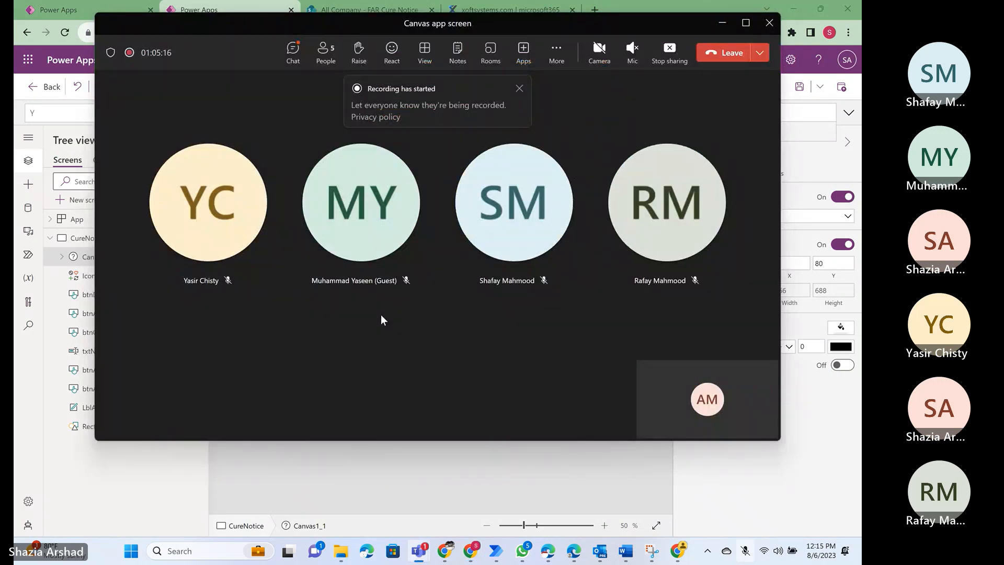
{"action": "key", "text": "alt+Tab"}
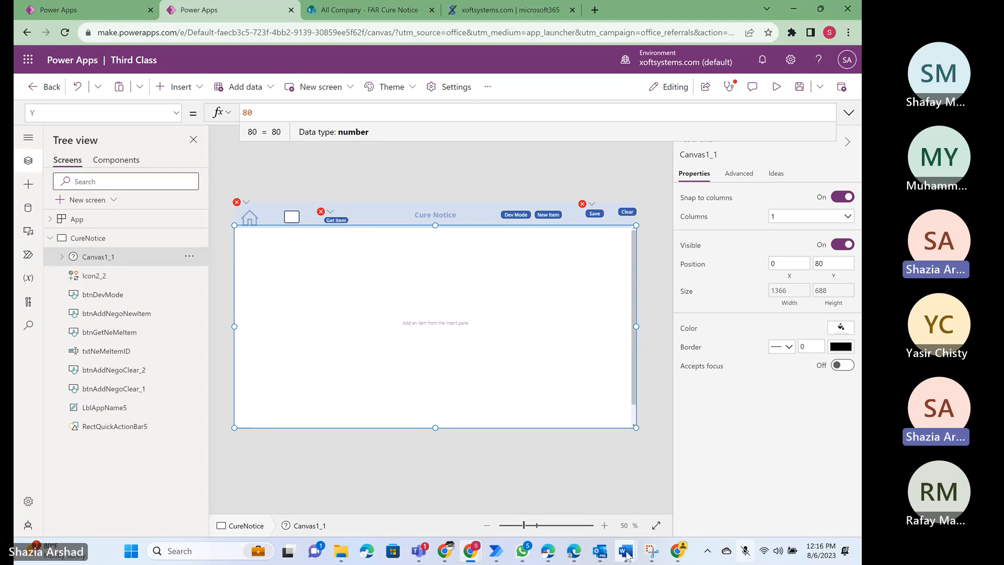
{"action": "mouse_move", "coordinate": [634, 541]}
{"action": "left_click", "coordinate": [670, 473]}
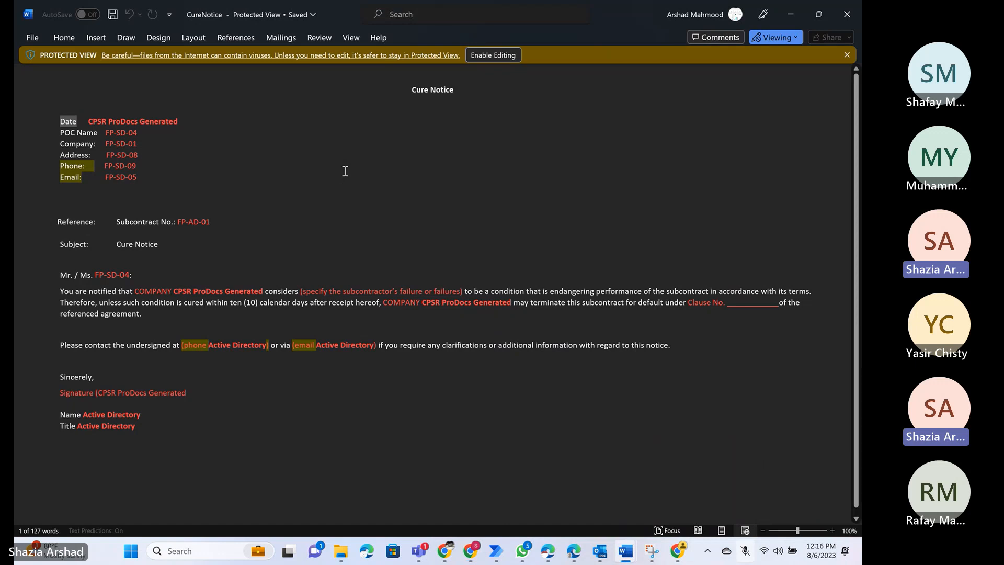
- Switch back to the Third Class app and insert a text label in DataCard1_1, sized about 1296 wide and 48 high
{"action": "left_click", "coordinate": [791, 15]}
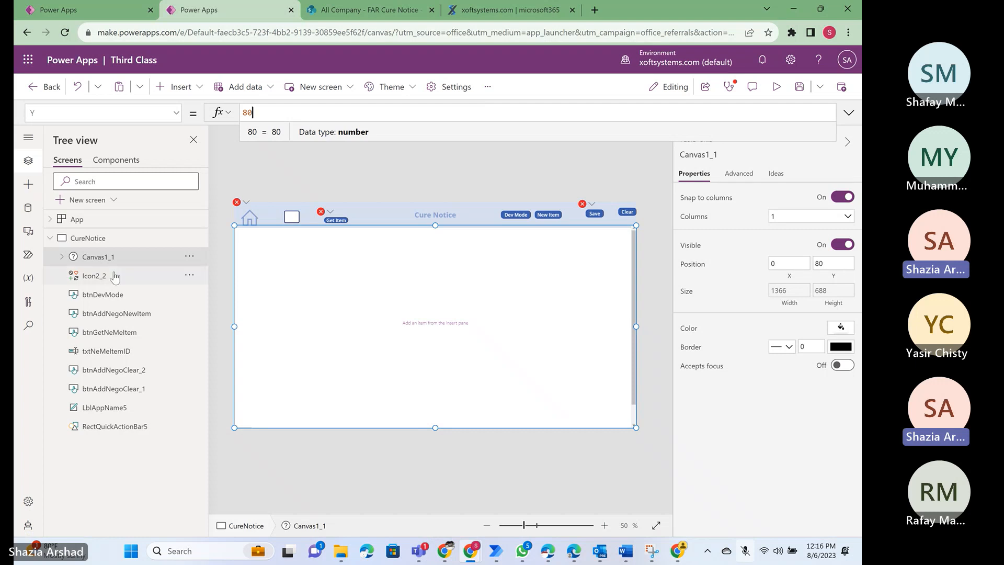
{"action": "left_click", "coordinate": [62, 257]}
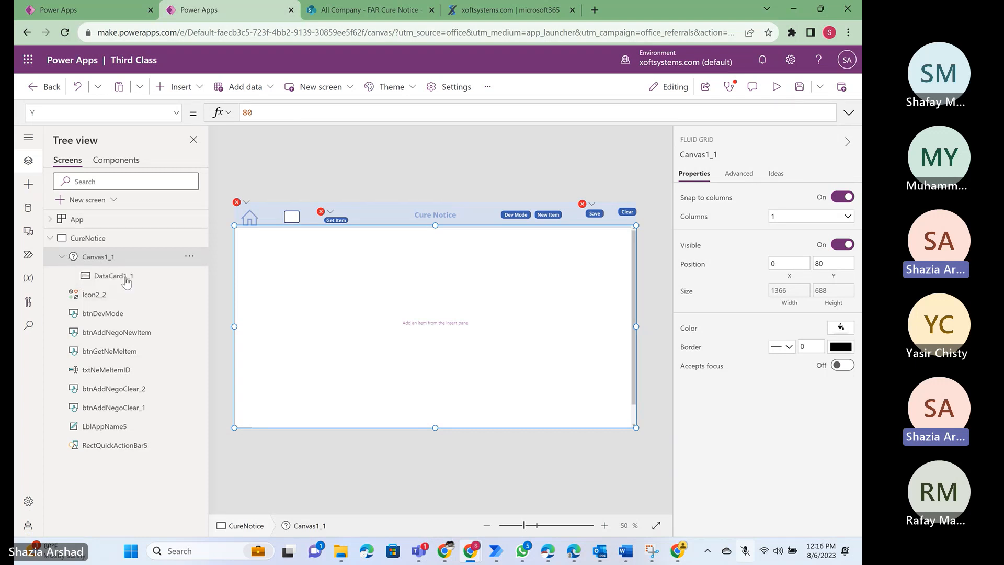
{"action": "left_click", "coordinate": [106, 279]}
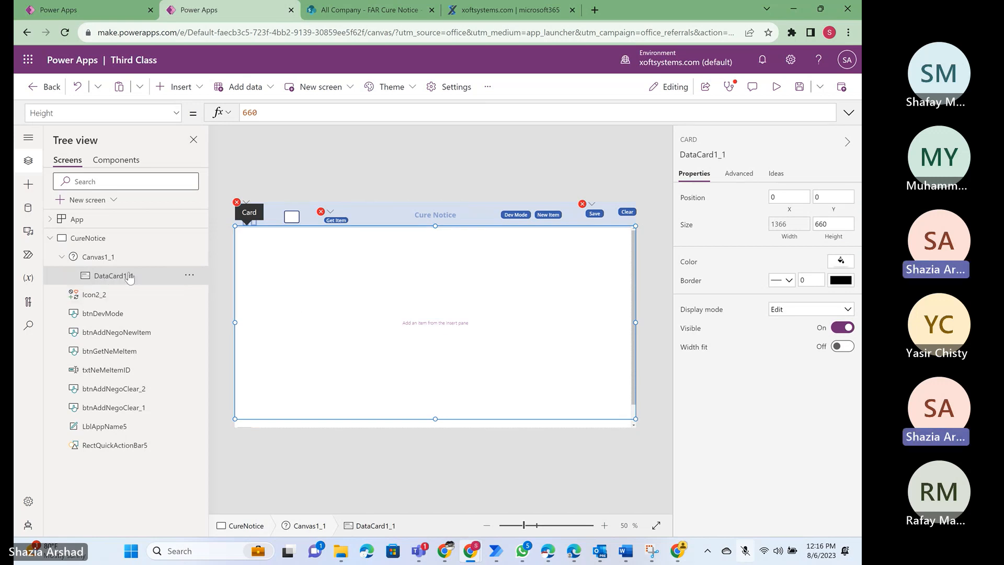
{"action": "left_click", "coordinate": [197, 91]}
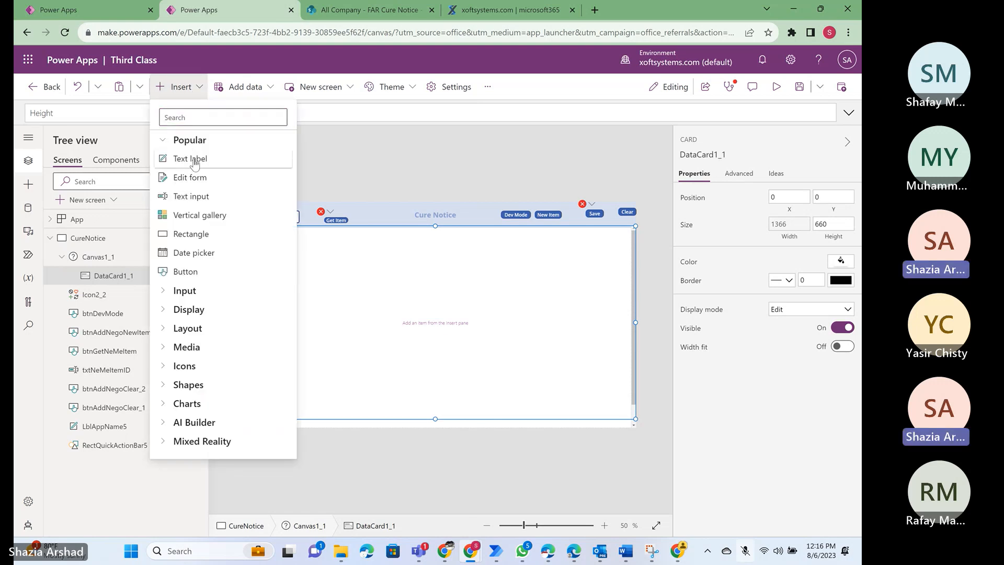
{"action": "left_click", "coordinate": [194, 160]}
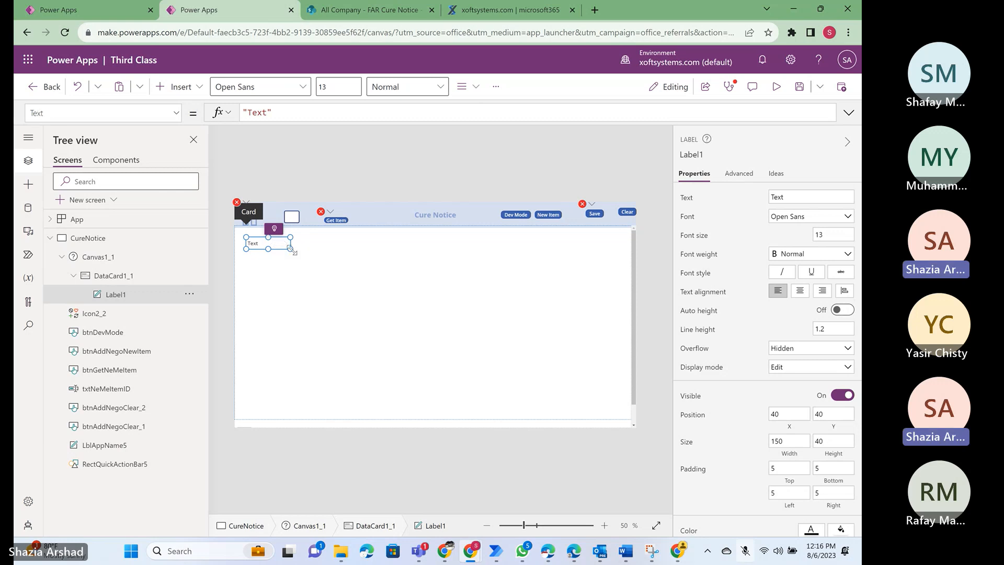
{"action": "left_click_drag", "start_coordinate": [290, 250], "coordinate": [628, 252]}
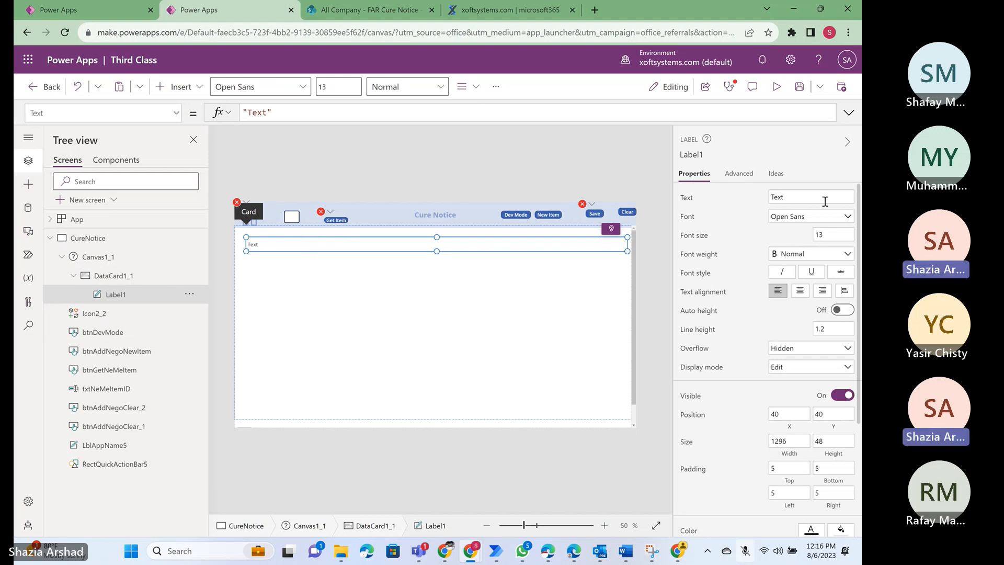
- Set the new label's text to Date and its fill color to RGBA(186, 202, 226, 1)
{"action": "left_click", "coordinate": [808, 198]}
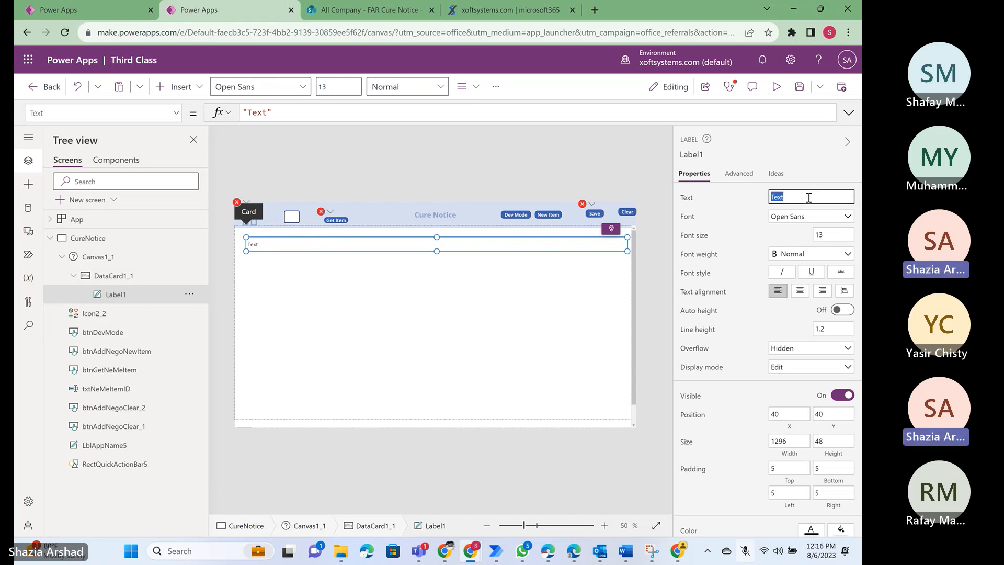
{"action": "type", "text": "Date"}
{"action": "scroll", "coordinate": [714, 415], "scroll_direction": "down", "scroll_amount": 2}
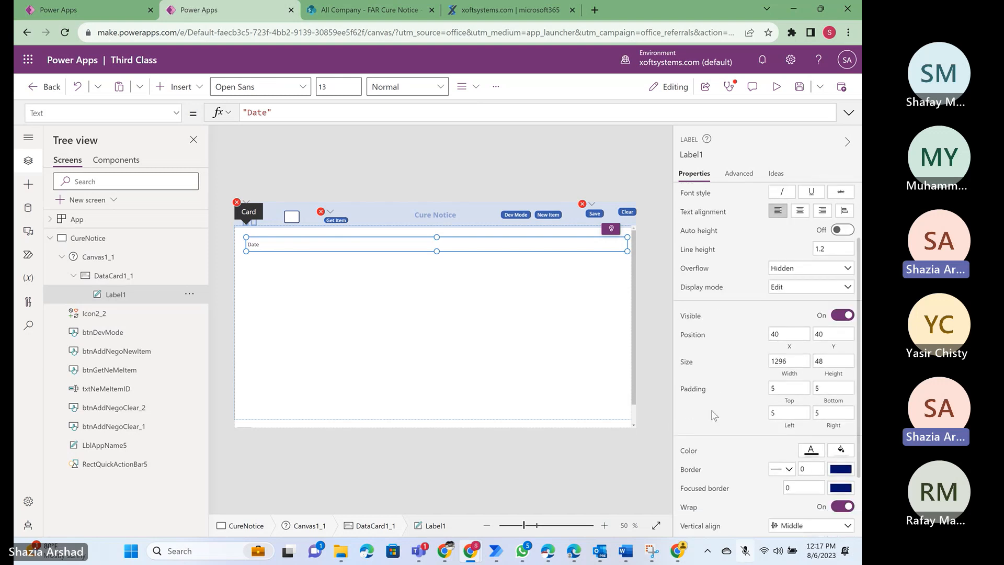
{"action": "left_click", "coordinate": [842, 451]}
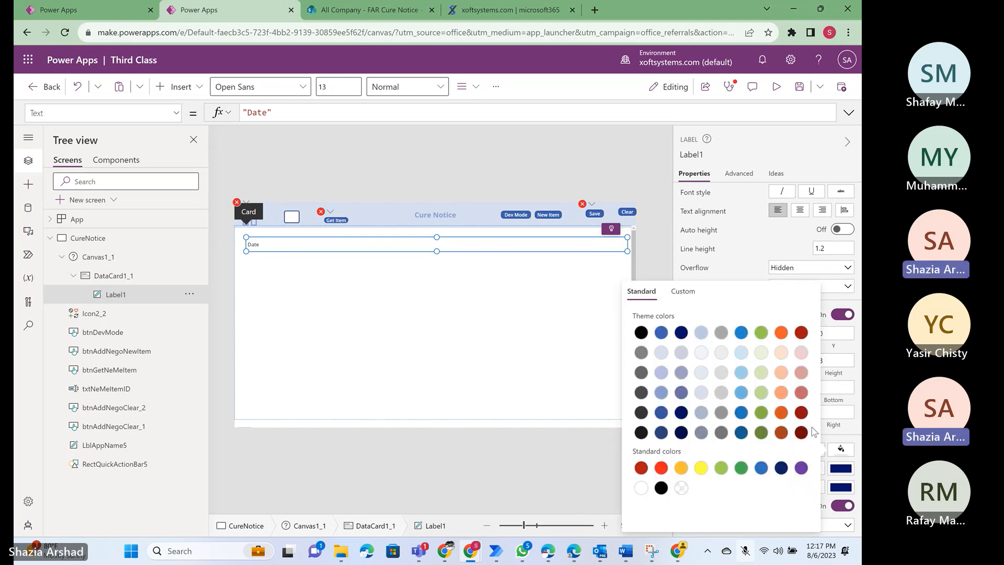
{"action": "left_click", "coordinate": [701, 335]}
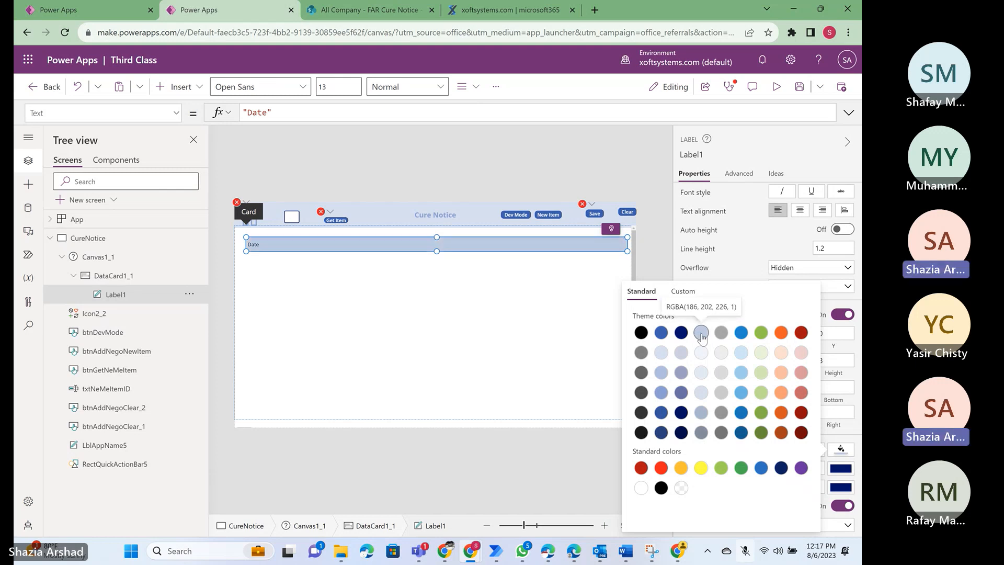
{"action": "left_click", "coordinate": [575, 88]}
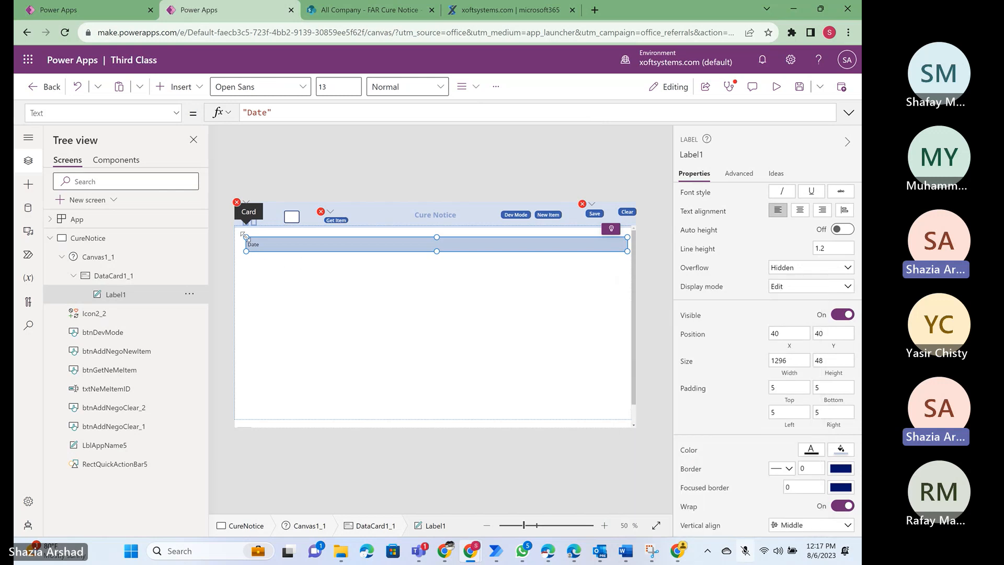
- Enlarge the Date label to about 1332 by 54 and place it near the card's top edge at about X 6, Y 15
{"action": "left_click_drag", "start_coordinate": [244, 235], "coordinate": [234, 234]}
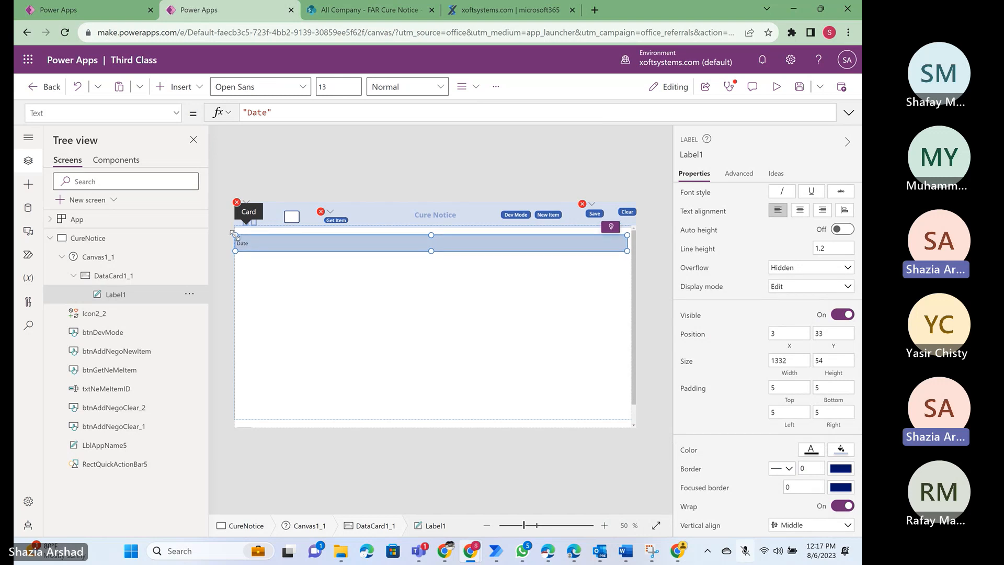
{"action": "double_click", "coordinate": [399, 244]}
{"action": "left_click_drag", "start_coordinate": [399, 244], "coordinate": [401, 239]}
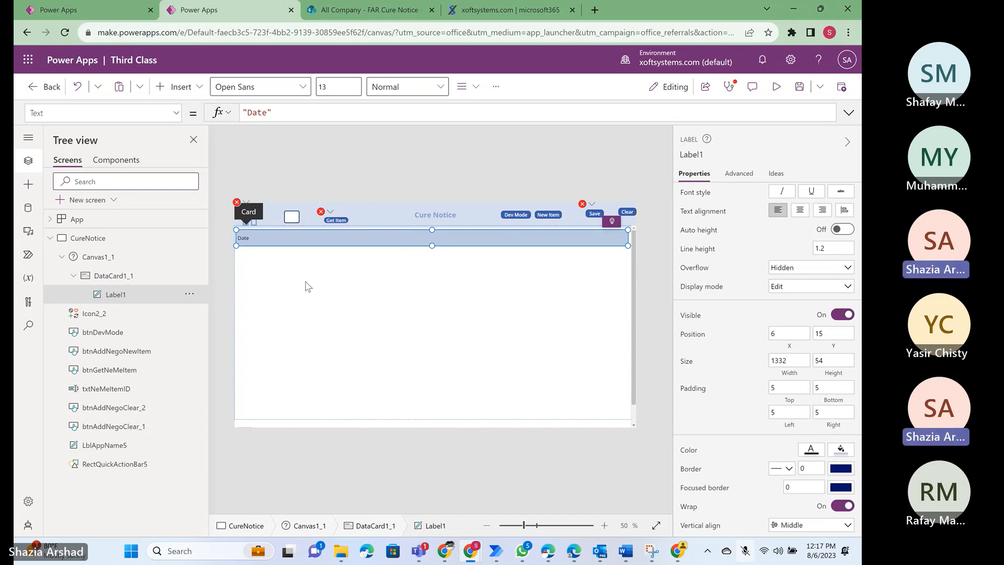
{"action": "left_click", "coordinate": [104, 277]}
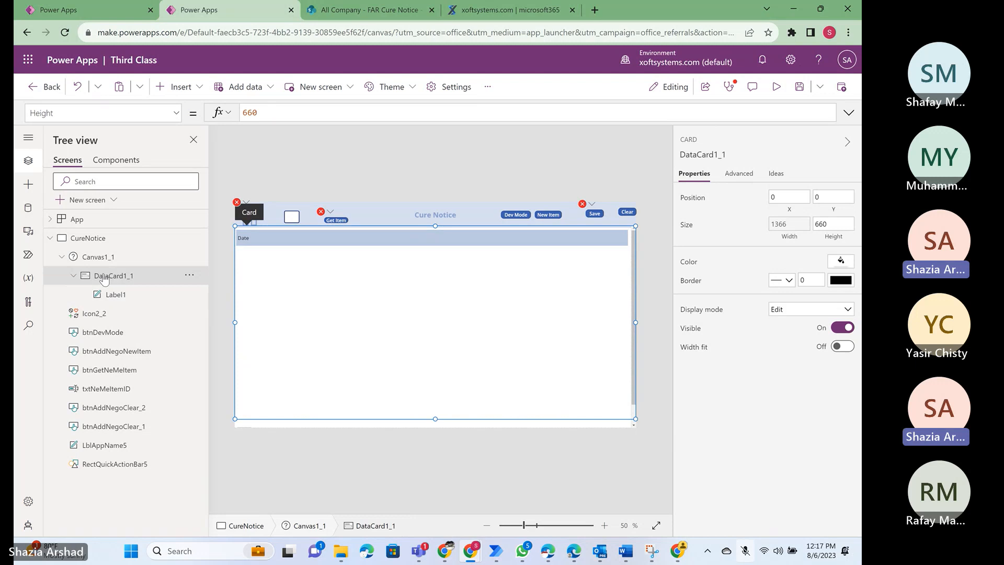
{"action": "left_click", "coordinate": [394, 238]}
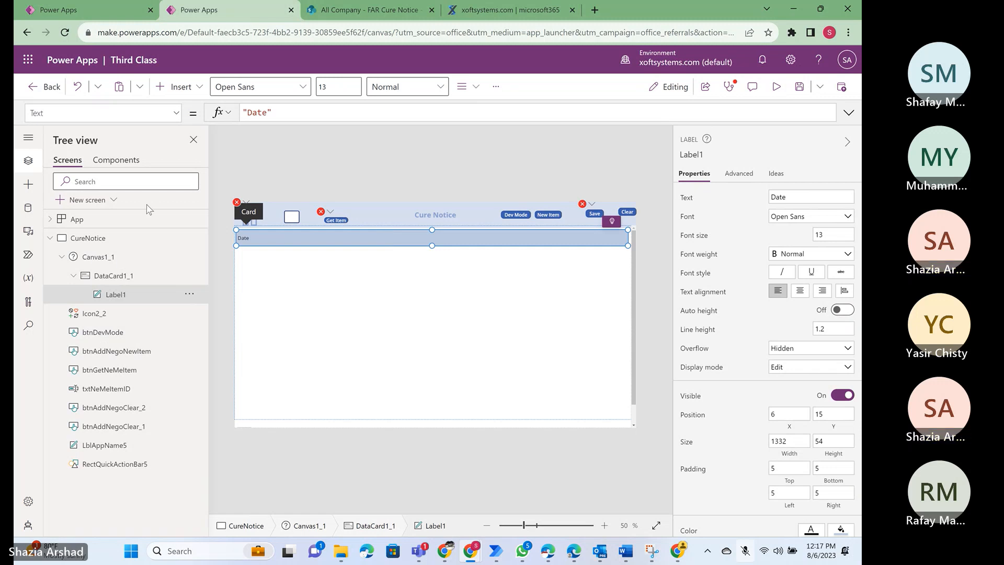
{"action": "left_click", "coordinate": [102, 279]}
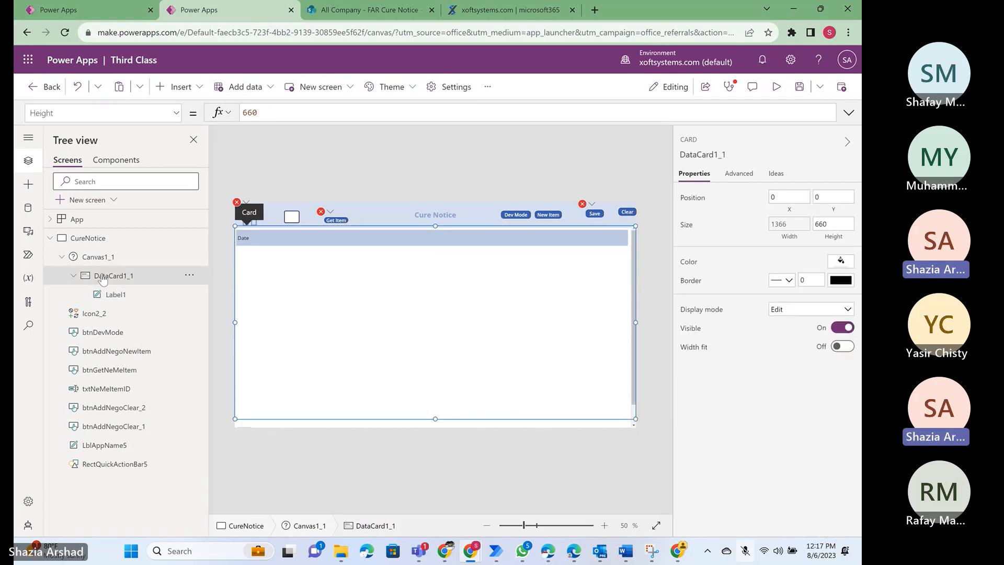
{"action": "left_click", "coordinate": [189, 93]}
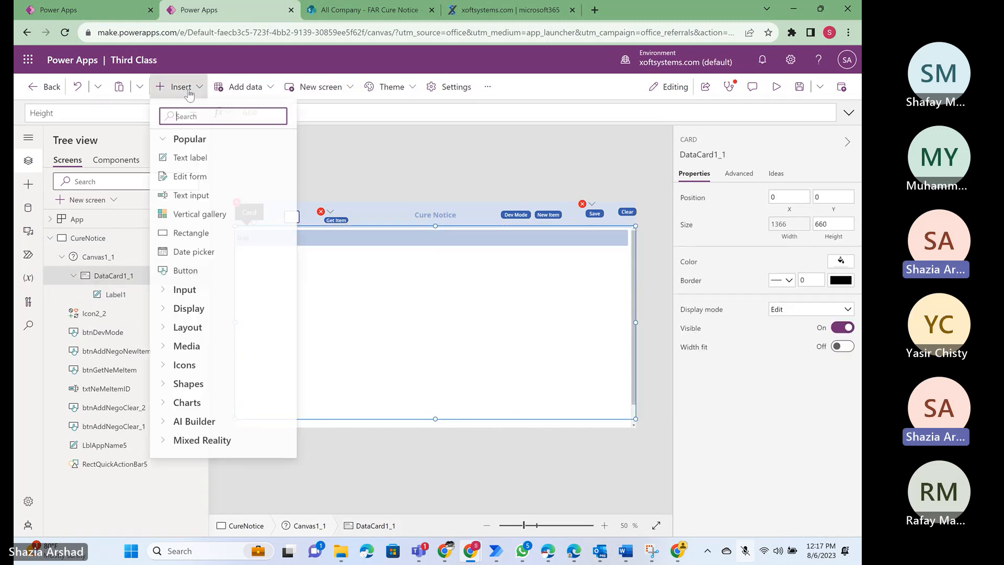
{"action": "left_click", "coordinate": [191, 196]}
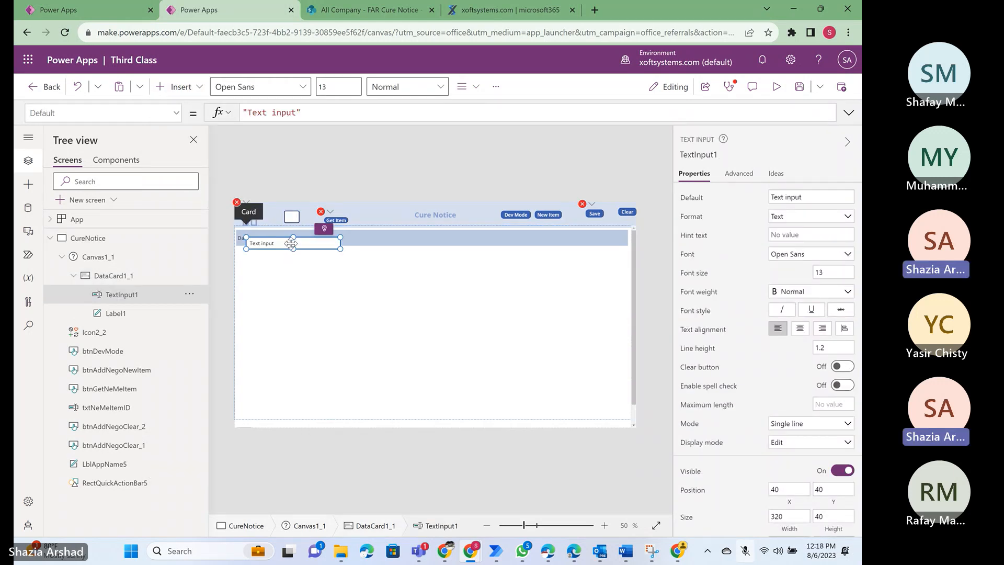
{"action": "left_click_drag", "start_coordinate": [291, 243], "coordinate": [295, 278]}
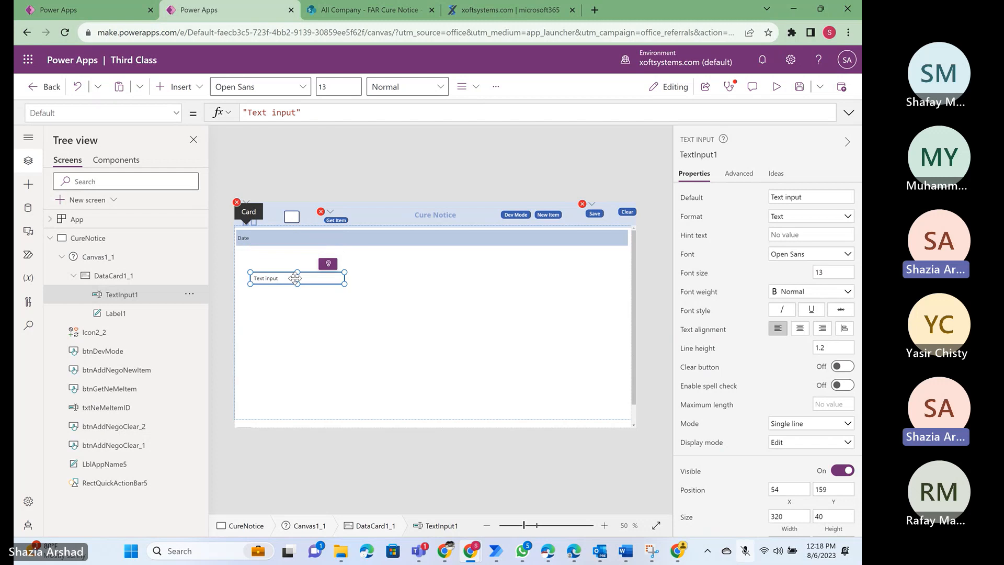
{"action": "key", "text": "Delete"}
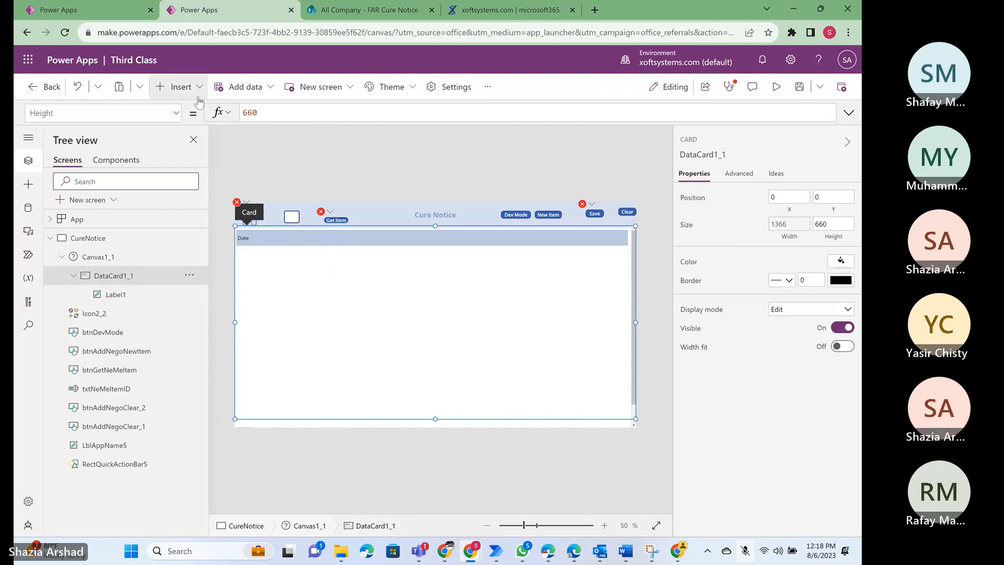
- Insert a date picker in DataCard1_1 directly below the Date label at about X 6, Y 69, and size it about 1332 by 46
{"action": "left_click", "coordinate": [181, 87]}
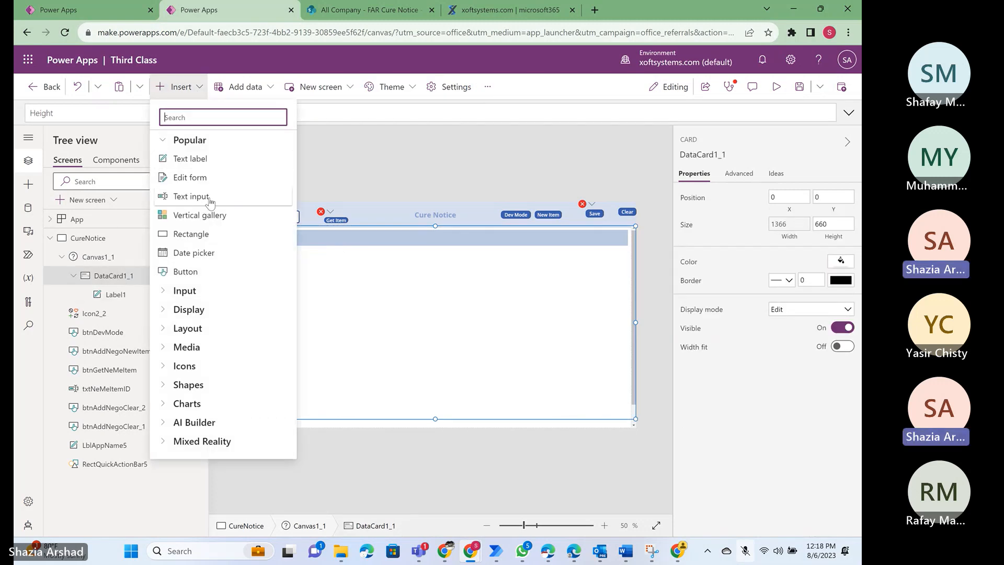
{"action": "left_click", "coordinate": [186, 255]}
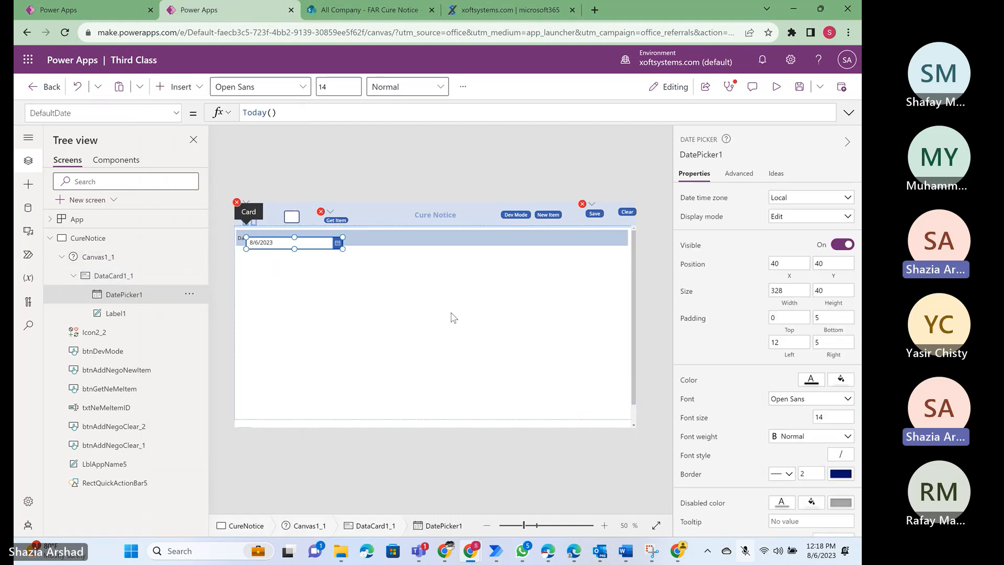
{"action": "left_click_drag", "start_coordinate": [302, 244], "coordinate": [294, 255]}
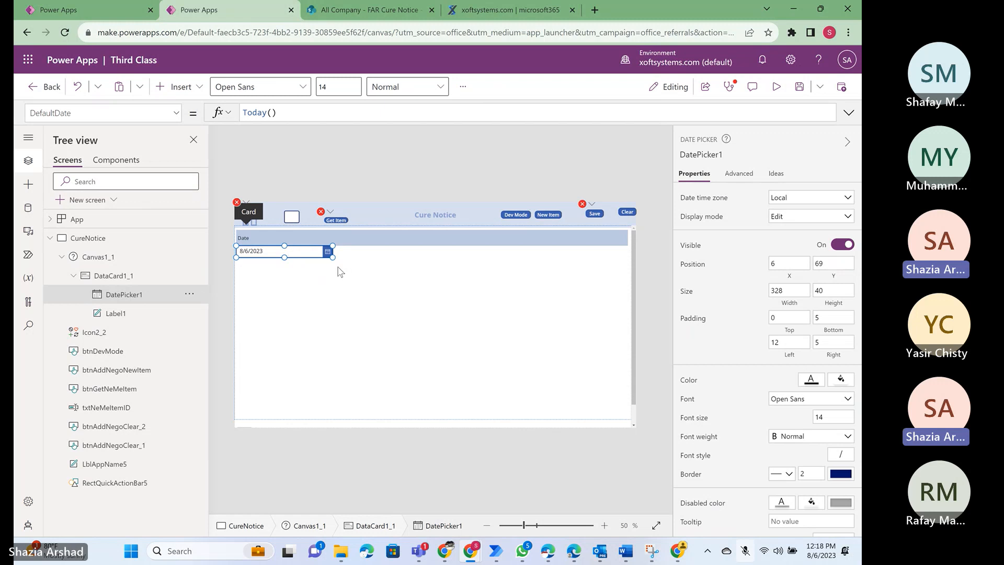
{"action": "left_click_drag", "start_coordinate": [333, 257], "coordinate": [629, 259]}
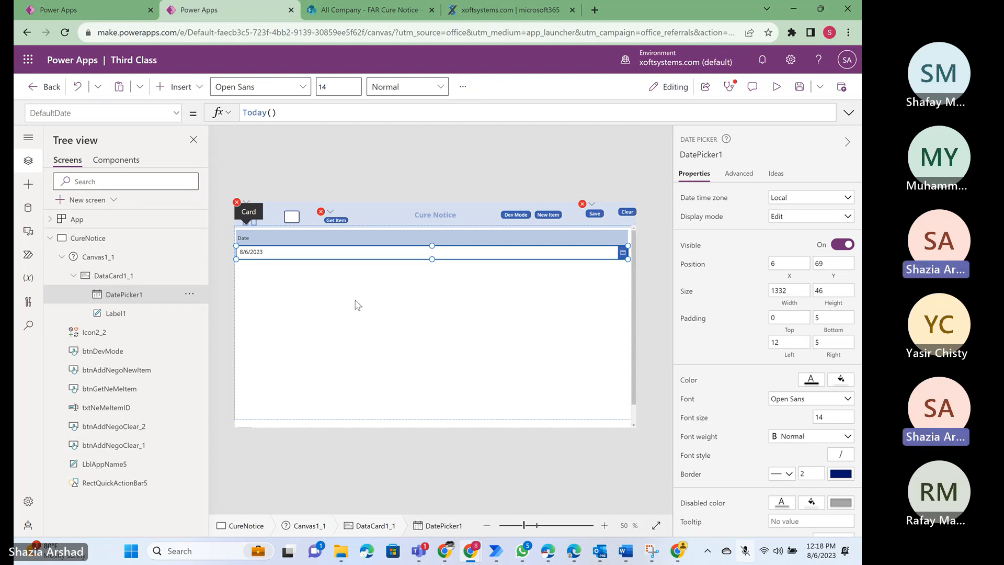
- Check the CureNotice fields in Word, and examine the card and container structure of Canvas5 in the CPSR ProDocs - Direct app
{"action": "key", "text": "alt+Tab"}
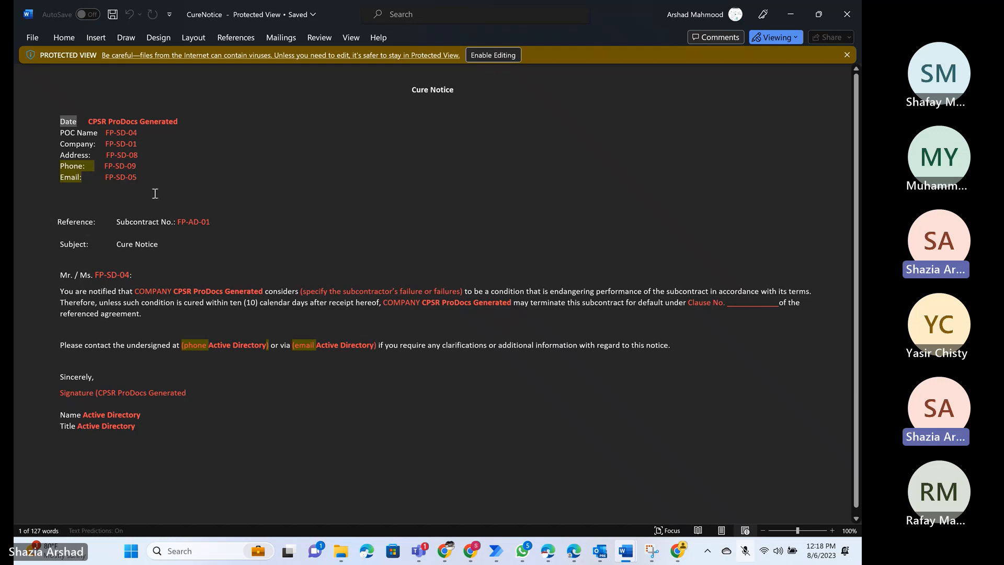
{"action": "key", "text": "alt+Tab"}
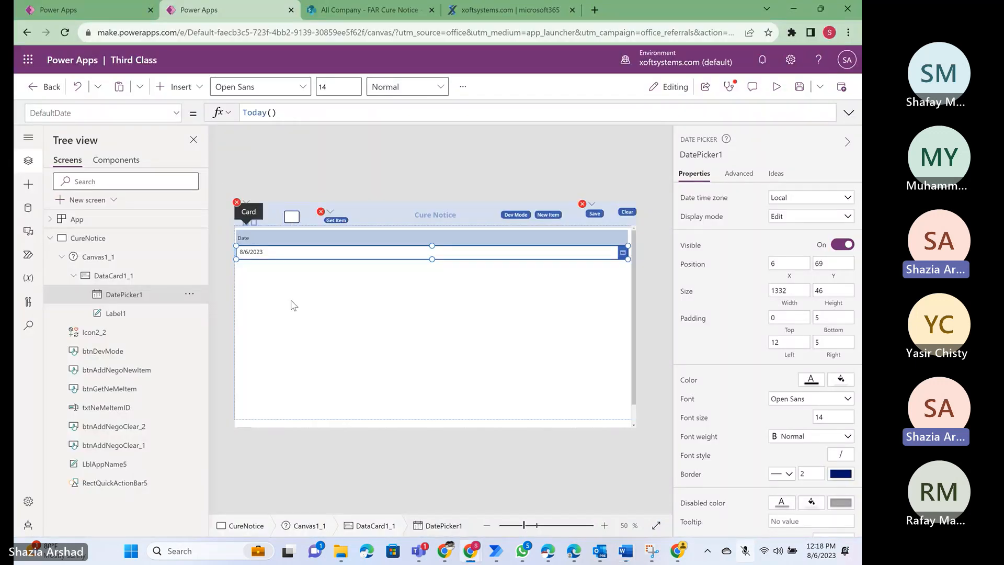
{"action": "left_click", "coordinate": [101, 275]}
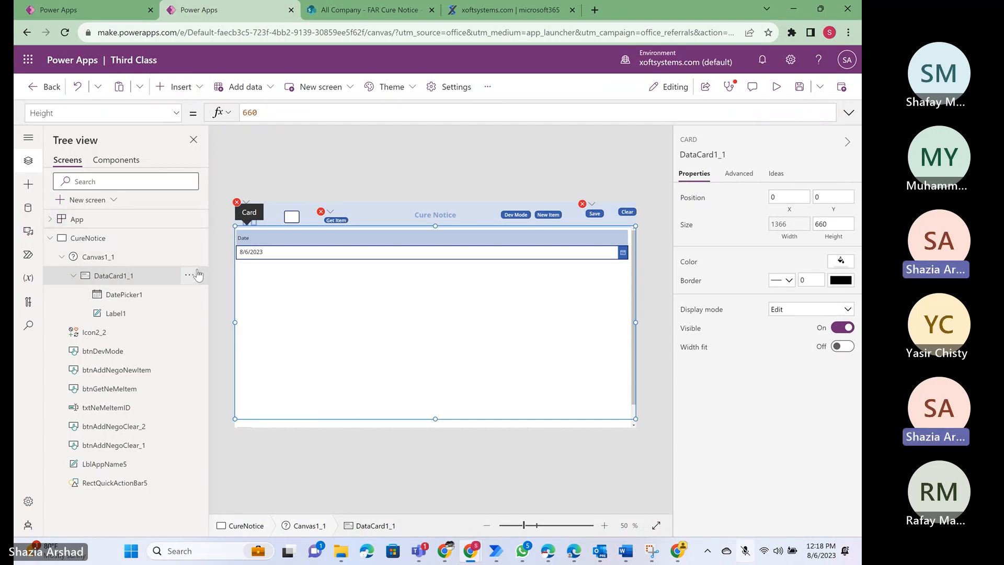
{"action": "left_click", "coordinate": [74, 277]}
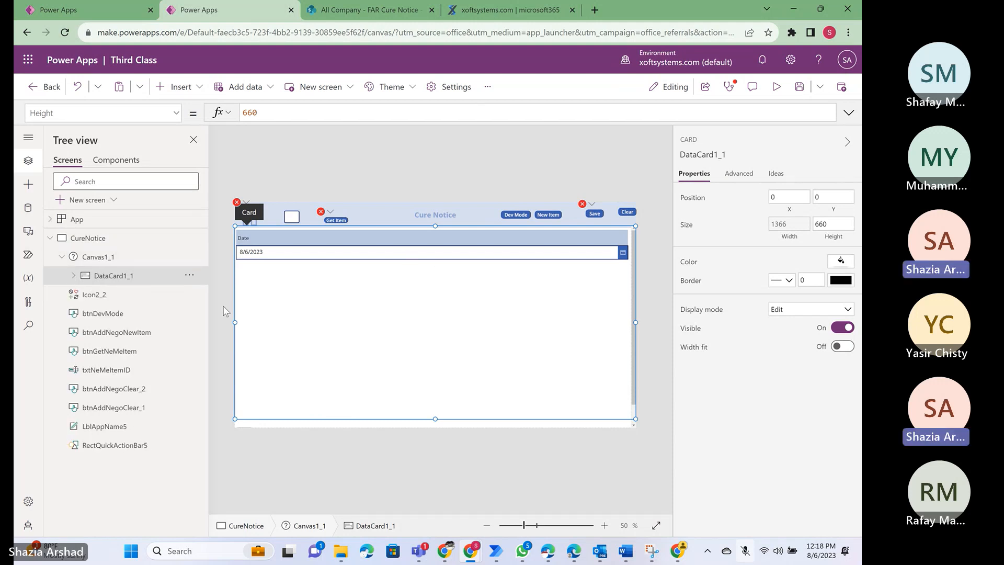
{"action": "left_click", "coordinate": [89, 12]}
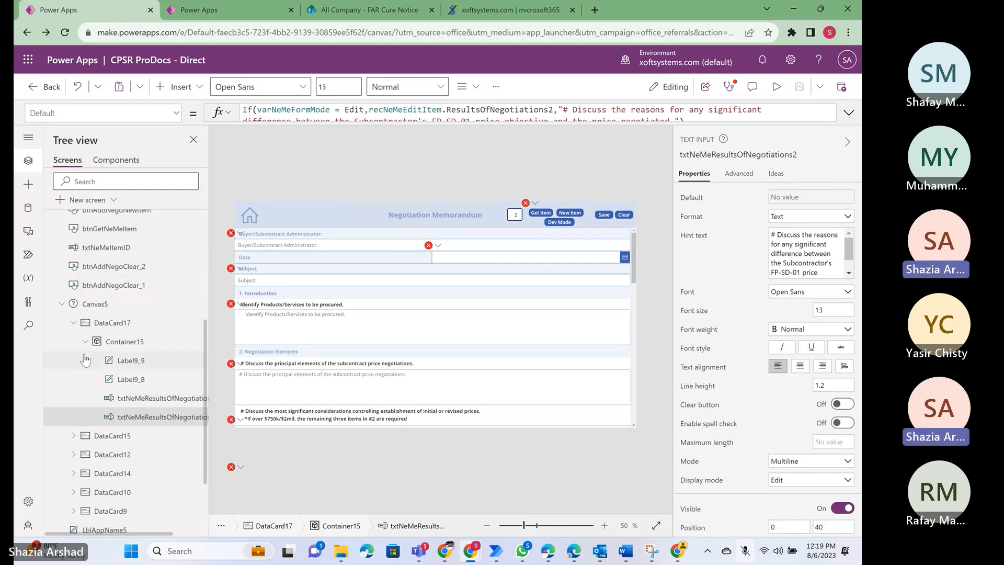
{"action": "left_click", "coordinate": [130, 399]}
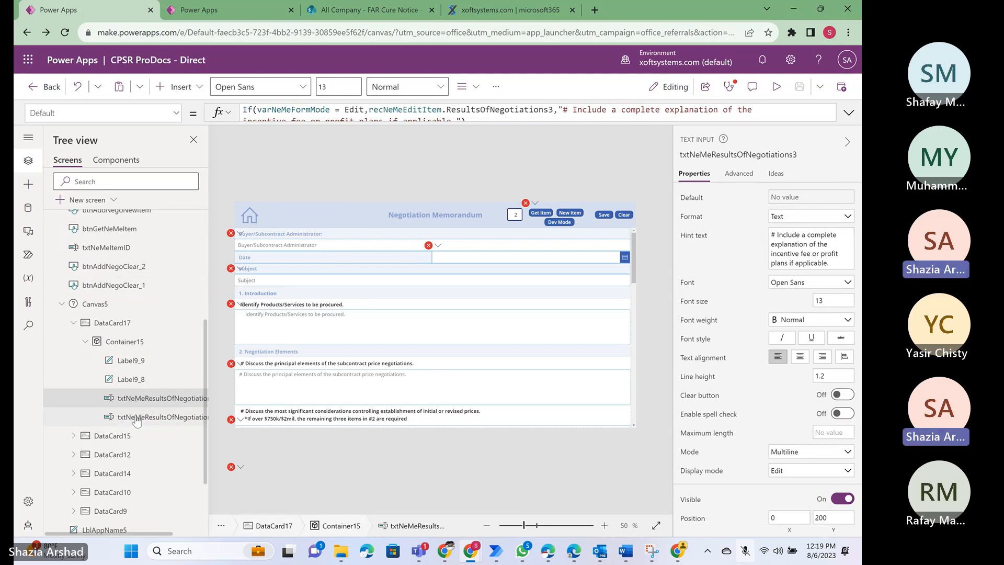
{"action": "left_click", "coordinate": [136, 418]}
{"action": "left_click", "coordinate": [86, 343]}
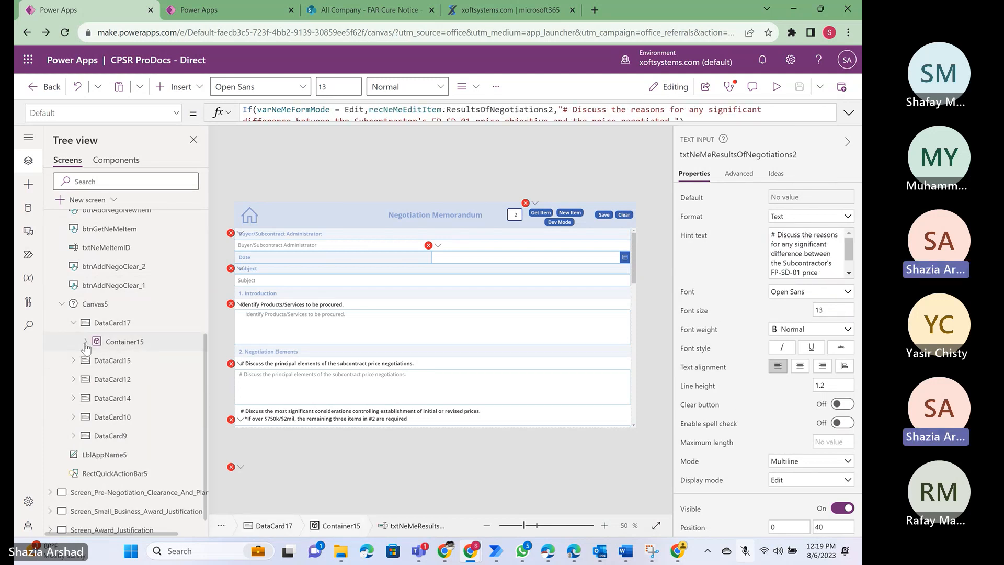
- Switch to the Third Class app and search the insertable controls for "data" with Canvas1_1 selected
{"action": "left_click", "coordinate": [218, 7]}
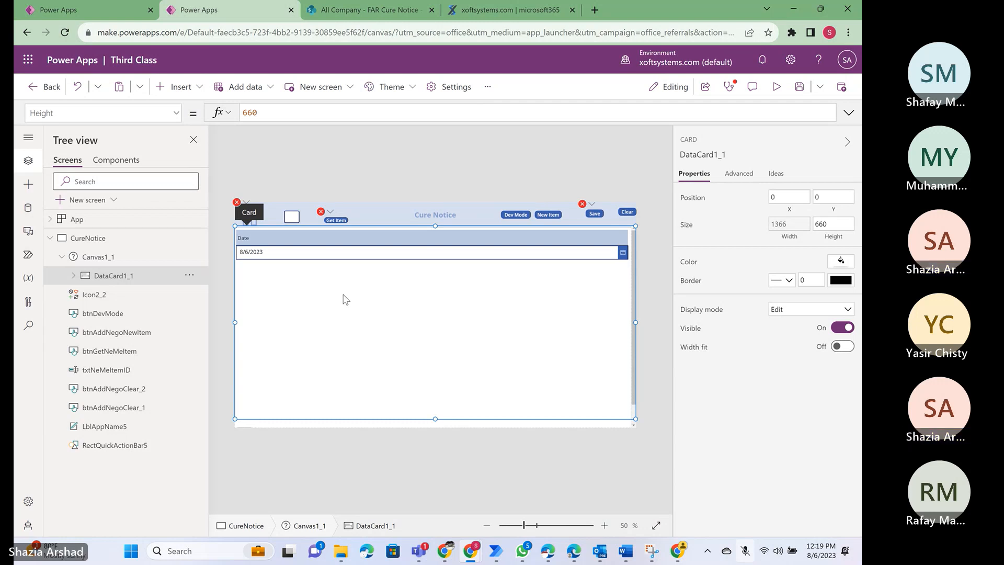
{"action": "left_click", "coordinate": [103, 260]}
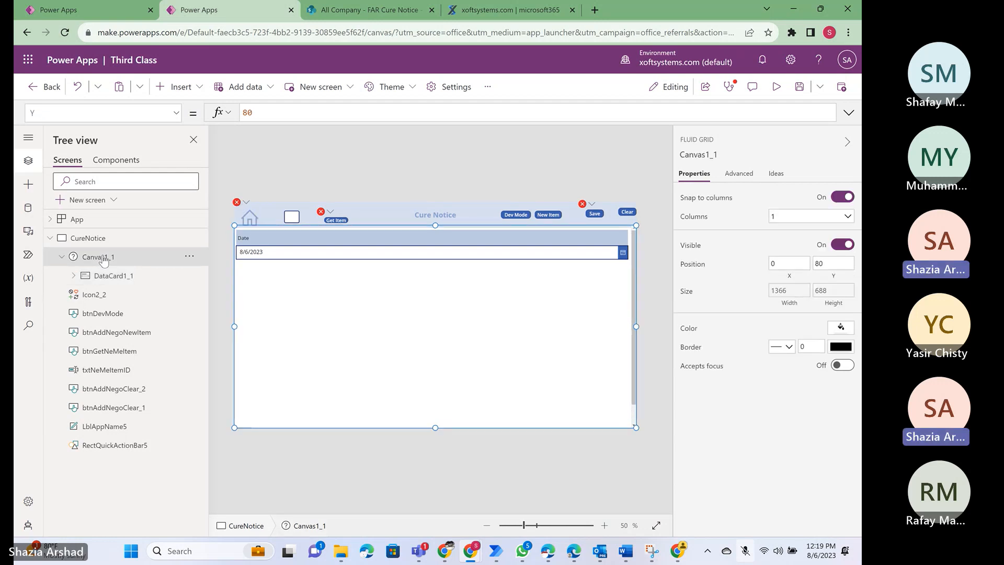
{"action": "left_click", "coordinate": [198, 93]}
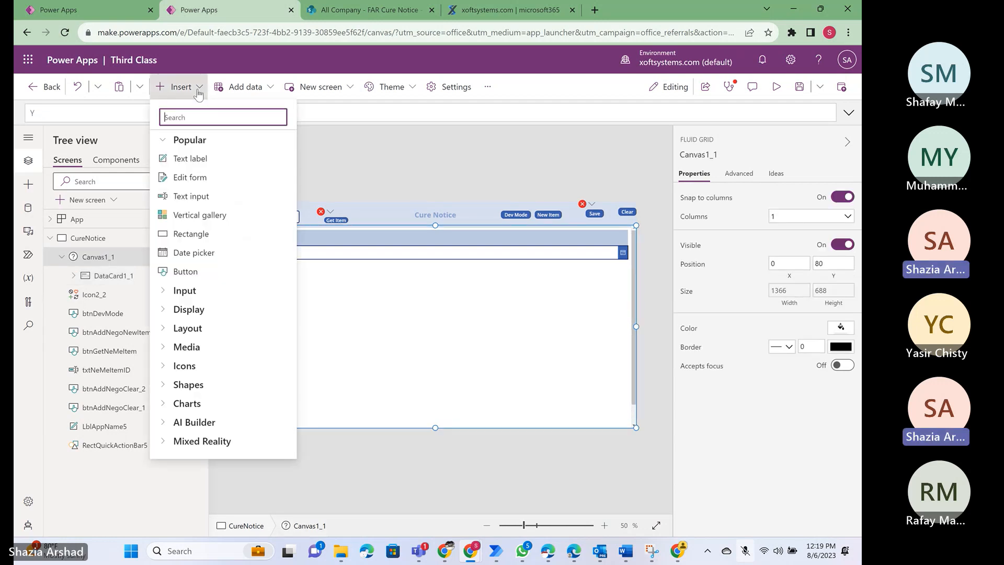
{"action": "type", "text": "data"}
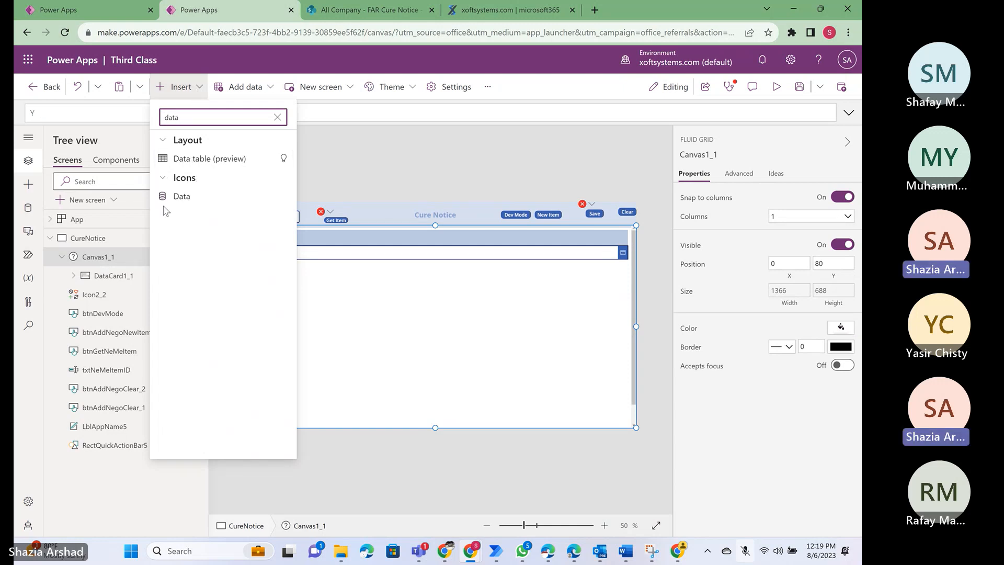
{"action": "left_click", "coordinate": [278, 119]}
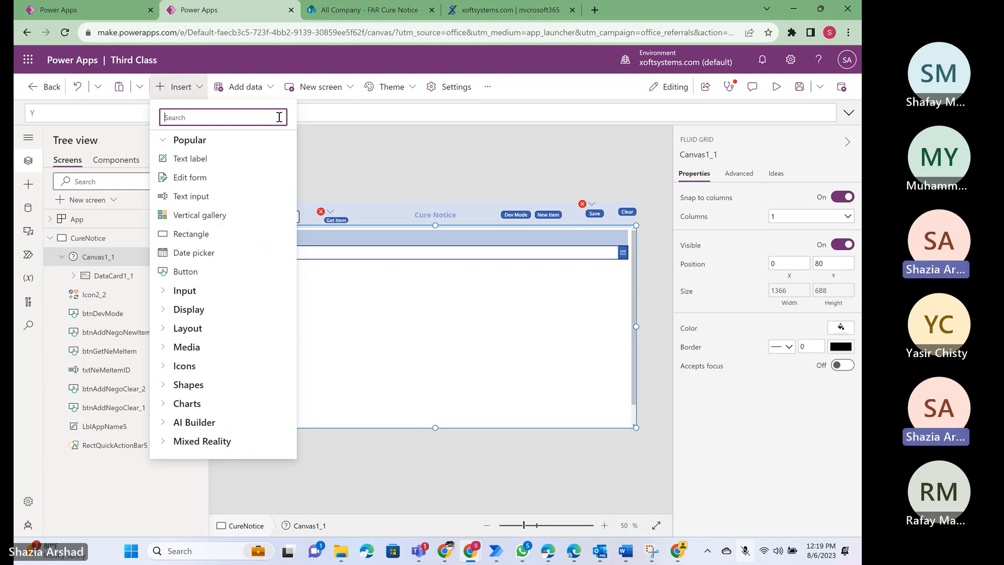
- Try pasting the copied canvas into DataCard1_1, and delete the pasted Canvas1
{"action": "left_click", "coordinate": [116, 276]}
{"action": "left_click", "coordinate": [116, 276]}
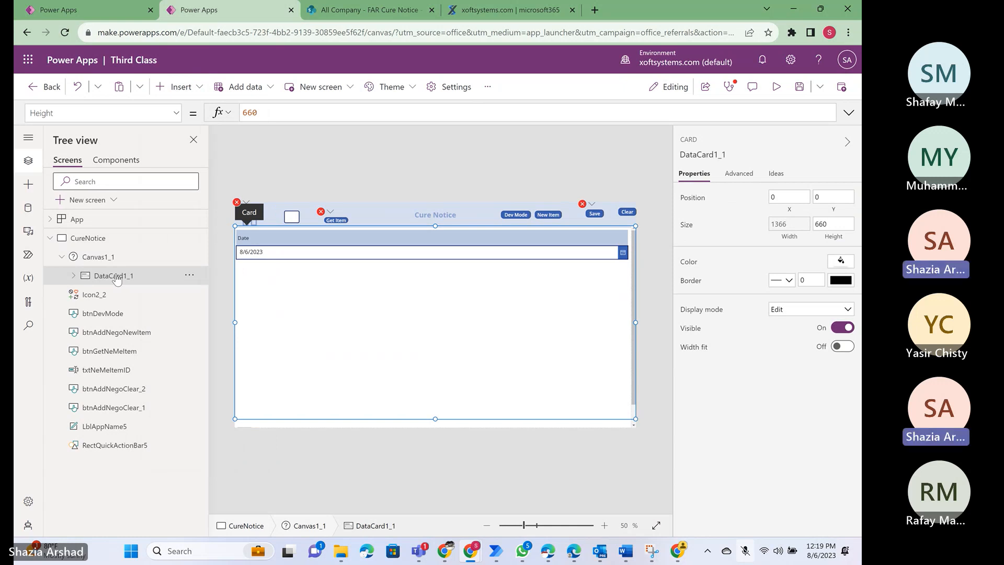
{"action": "left_click", "coordinate": [189, 278]}
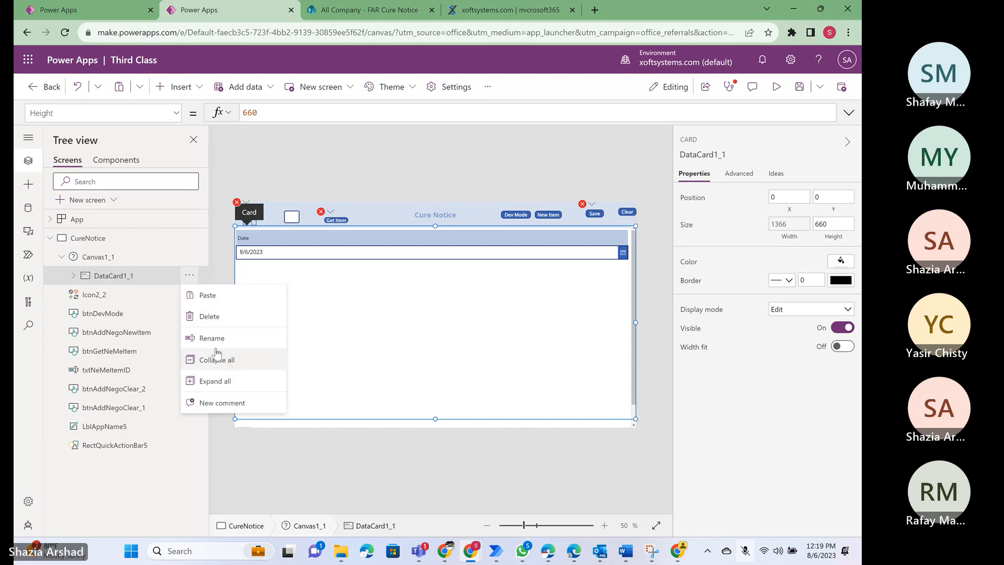
{"action": "left_click", "coordinate": [207, 296]}
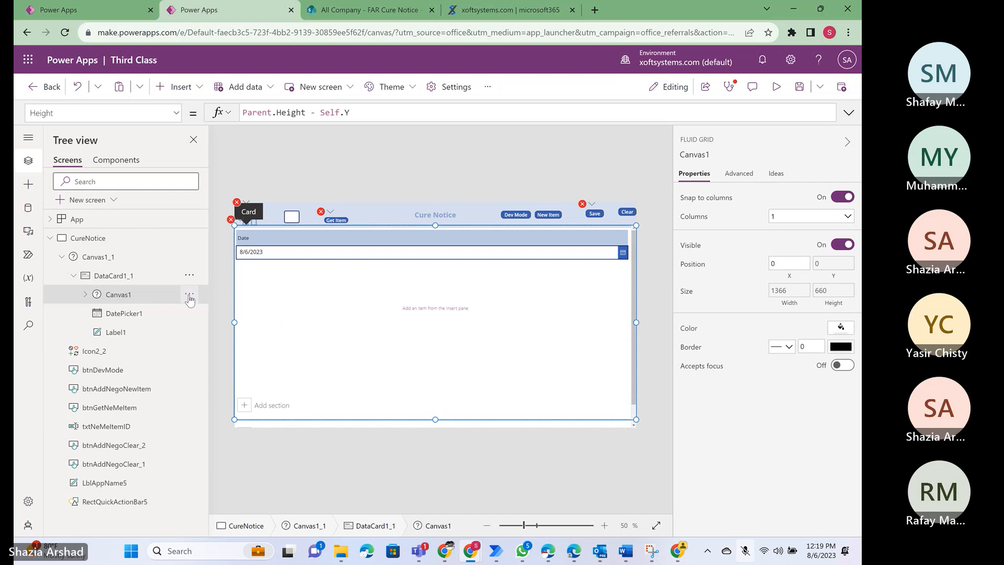
{"action": "left_click", "coordinate": [188, 297]}
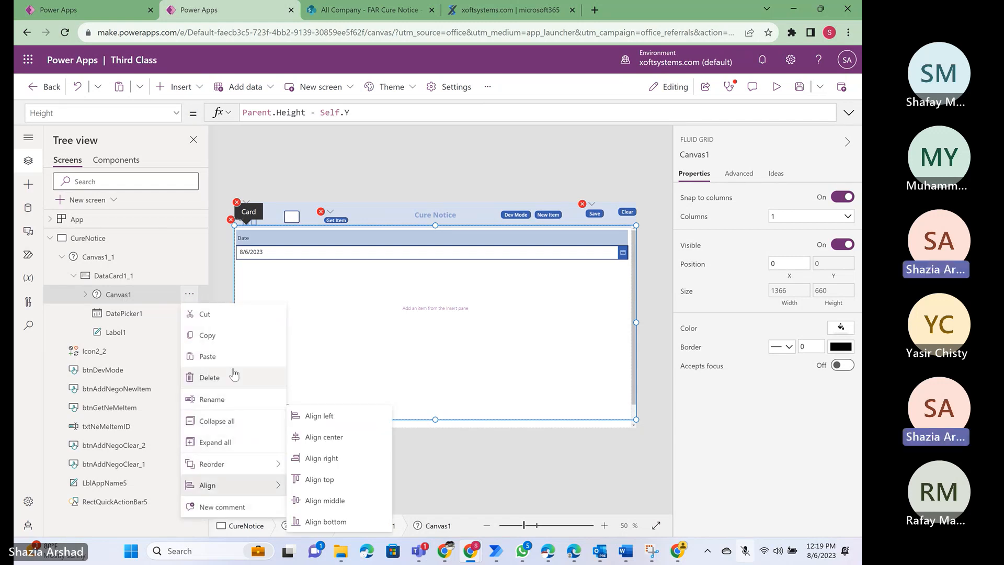
{"action": "left_click", "coordinate": [215, 377]}
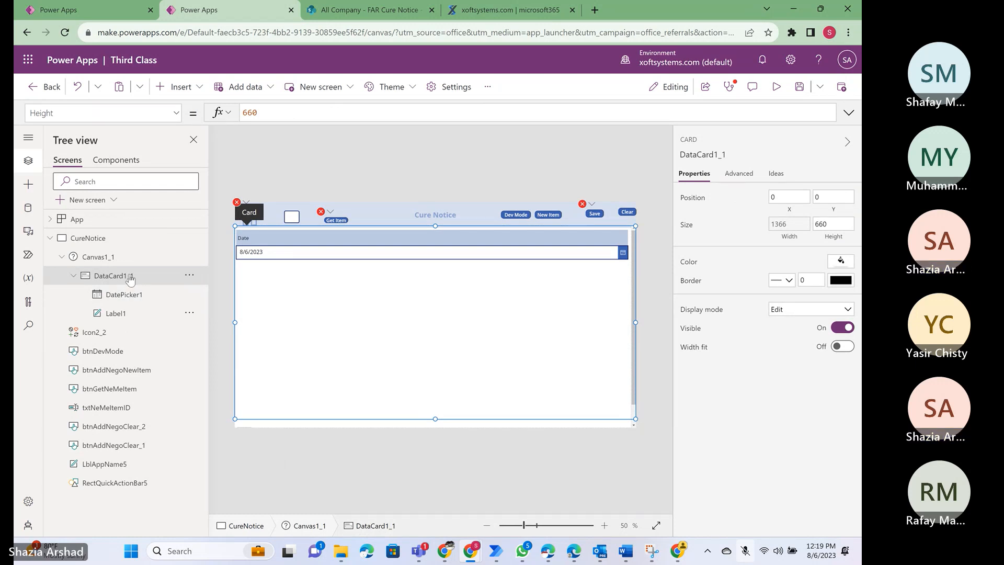
- Examine the available actions of DataCard1_1 and Canvas1_1 for a way to add another card
{"action": "left_click", "coordinate": [190, 278]}
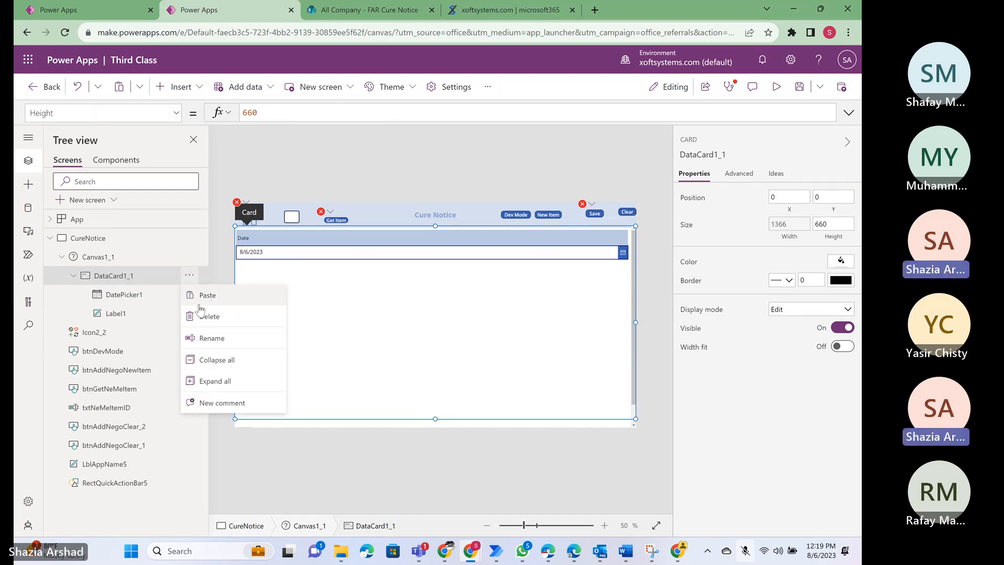
{"action": "left_click", "coordinate": [341, 343]}
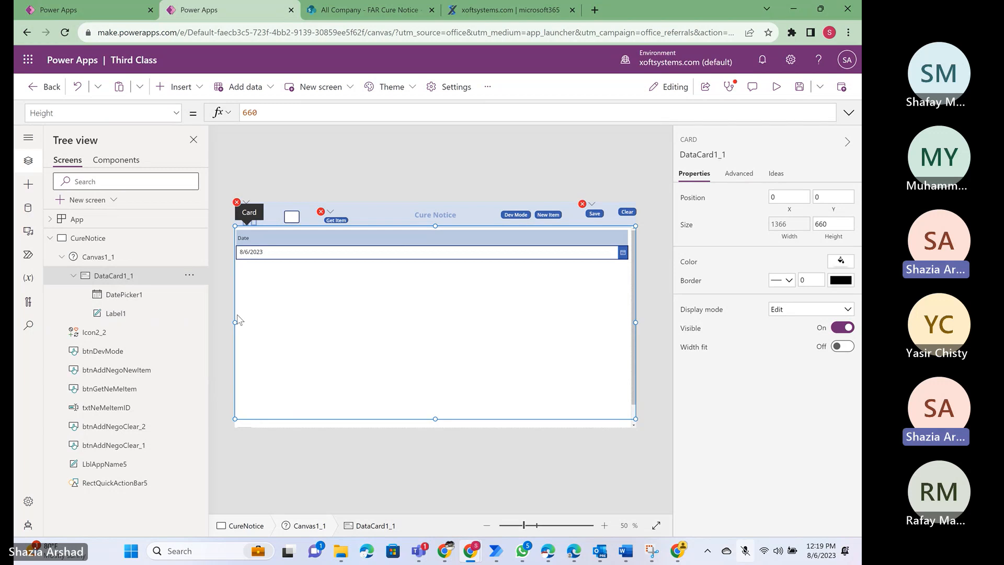
{"action": "left_click", "coordinate": [90, 261]}
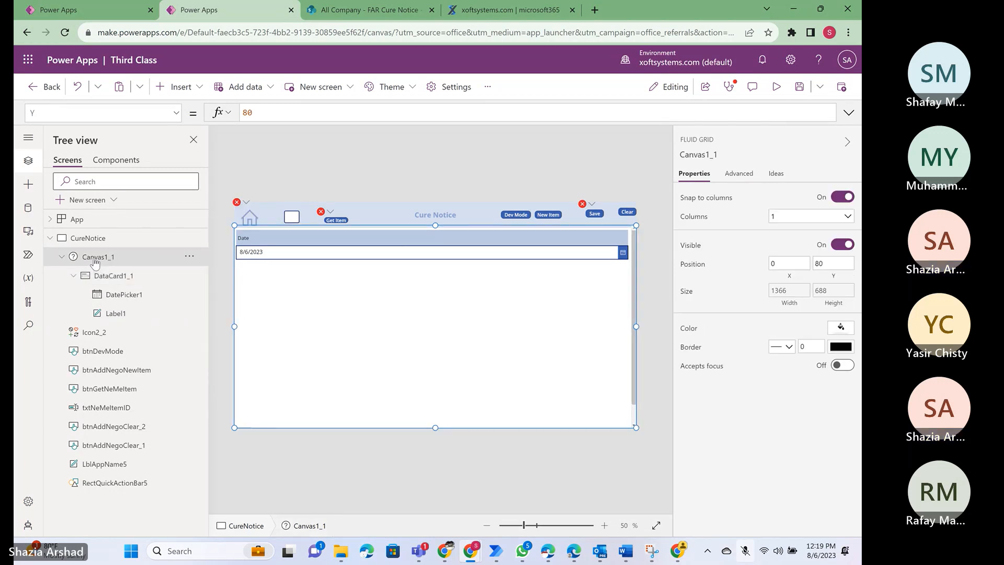
{"action": "left_click", "coordinate": [104, 280]}
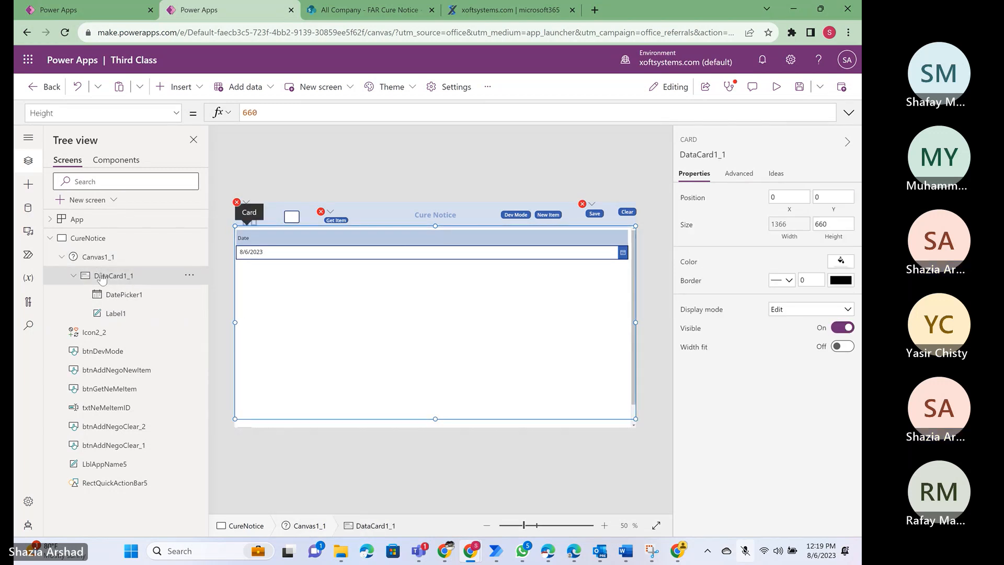
{"action": "left_click", "coordinate": [189, 277]}
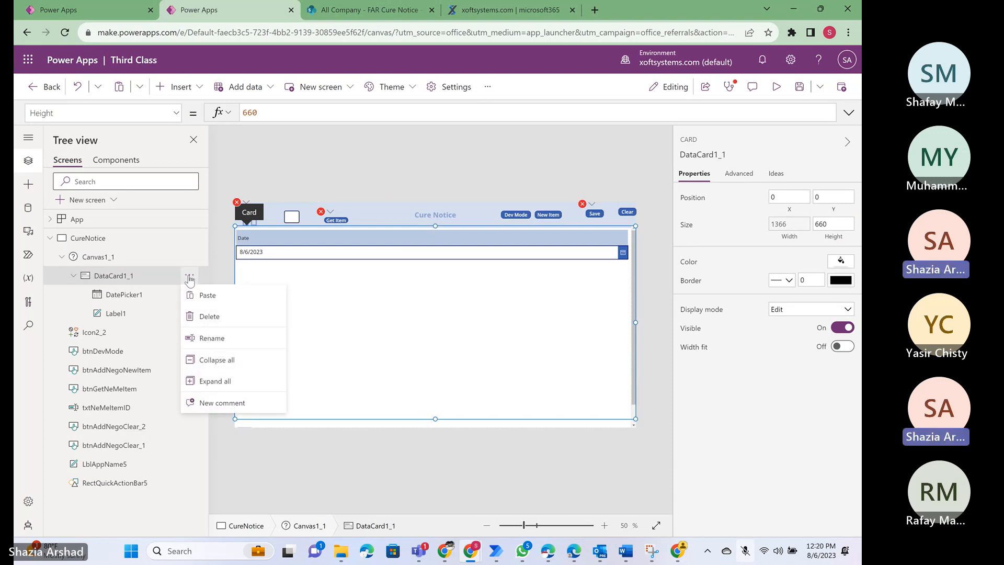
{"action": "left_click", "coordinate": [72, 275]}
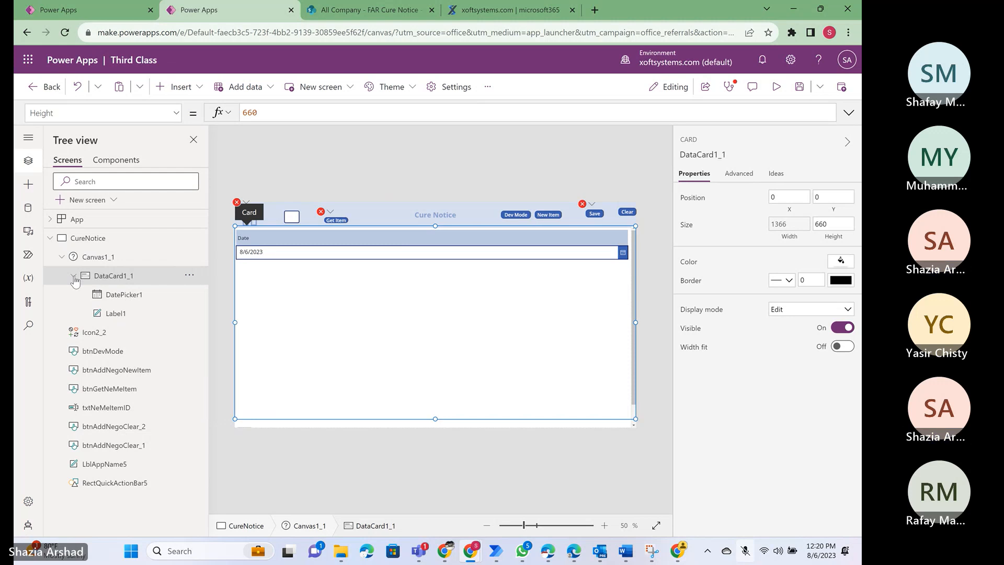
{"action": "left_click", "coordinate": [73, 275]}
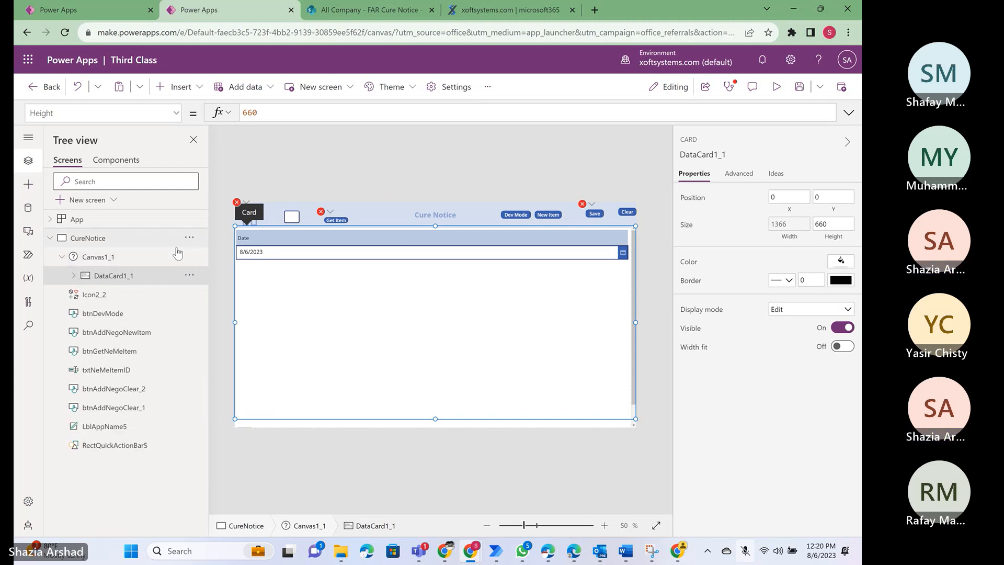
{"action": "left_click", "coordinate": [162, 256]}
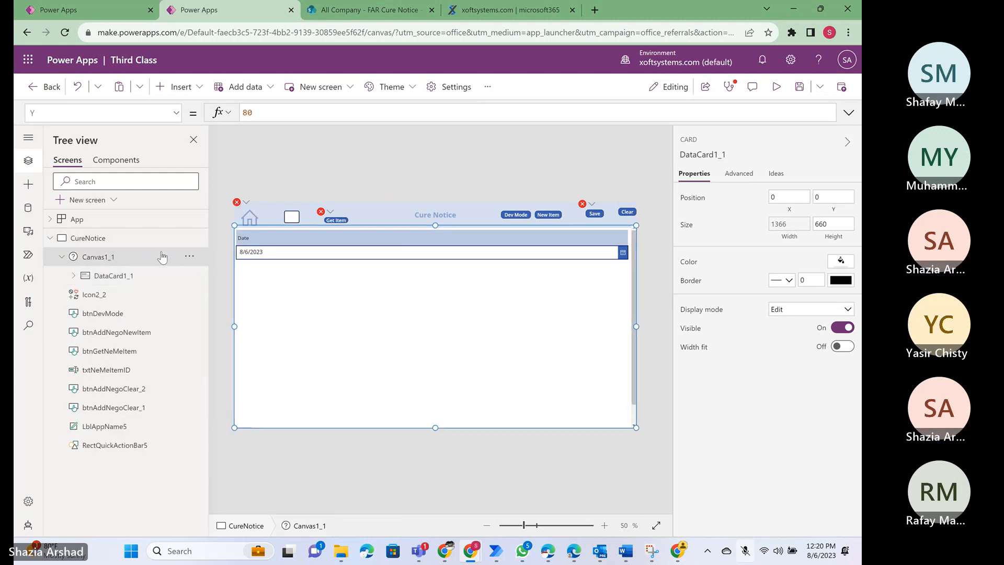
{"action": "left_click", "coordinate": [191, 257]}
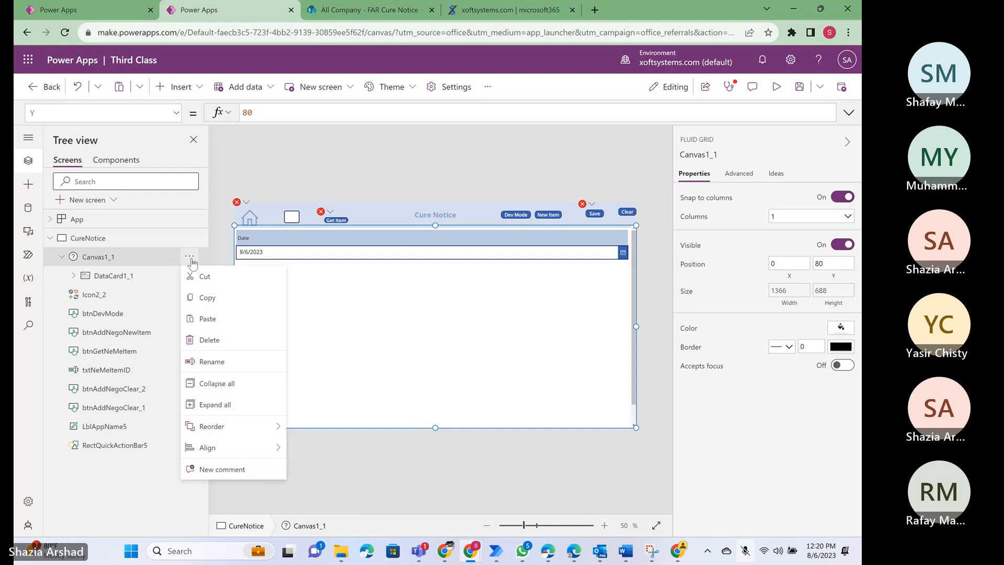
{"action": "left_click", "coordinate": [191, 275]}
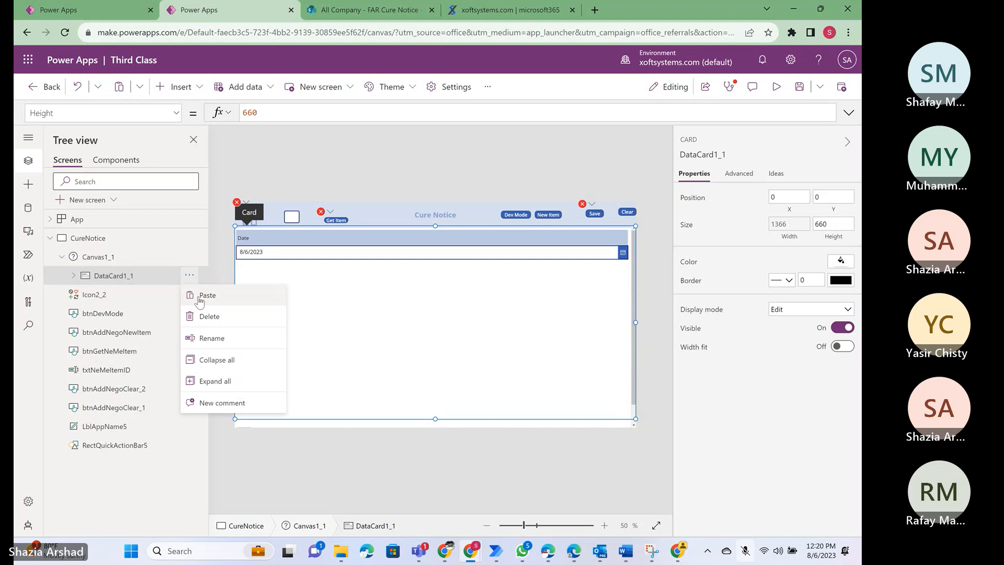
{"action": "left_click", "coordinate": [200, 296]}
- Check the Cure Notice document in Word and the meeting chat in Teams, and return to the Third Class app
{"action": "key", "text": "alt+Tab"}
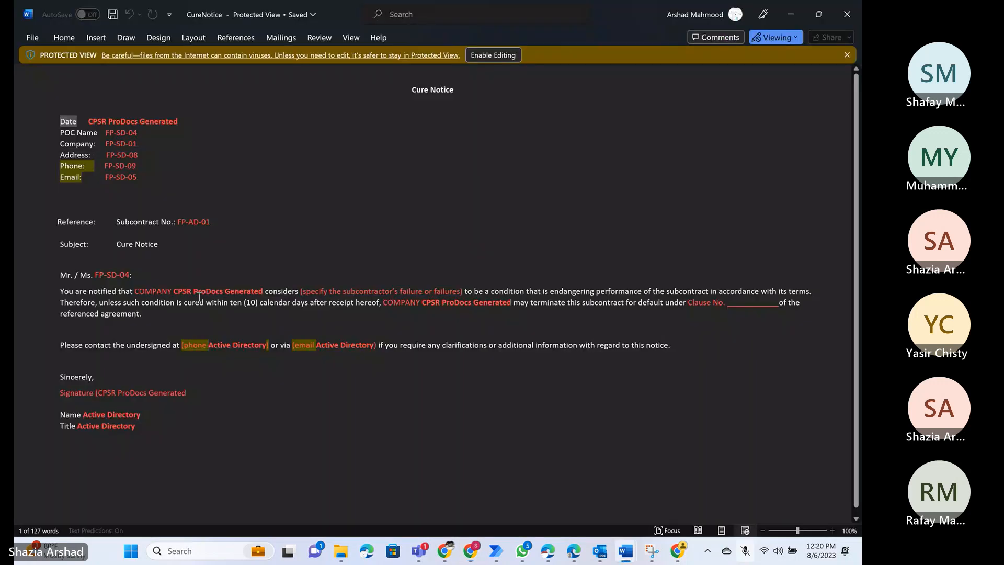
{"action": "key", "text": "alt+Tab"}
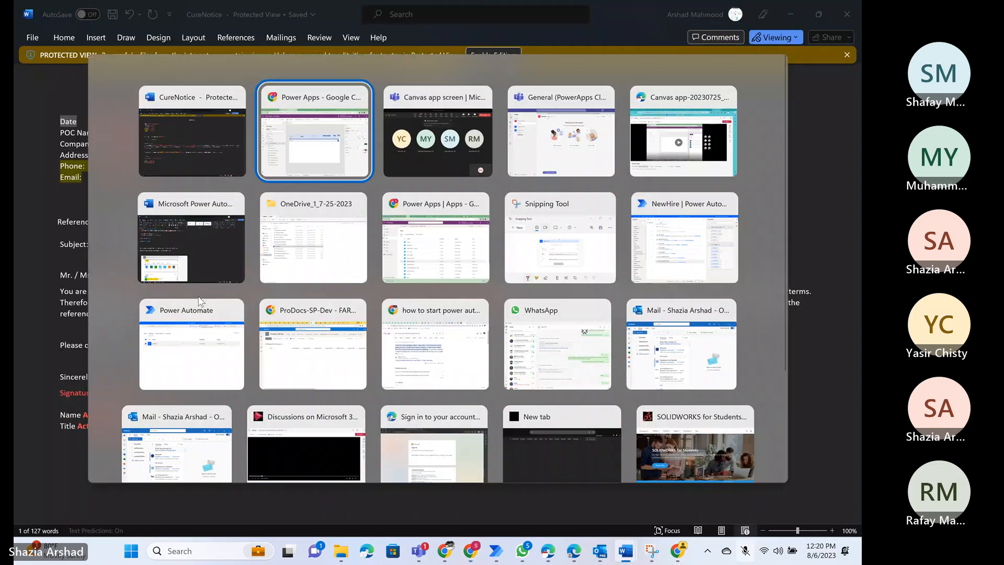
{"action": "key", "text": "alt+Tab"}
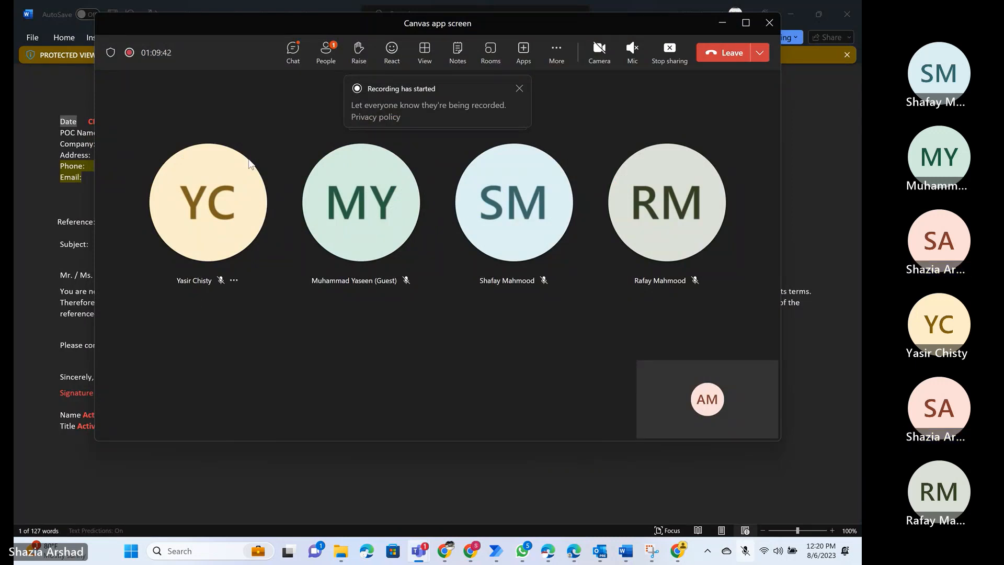
{"action": "left_click", "coordinate": [294, 59]}
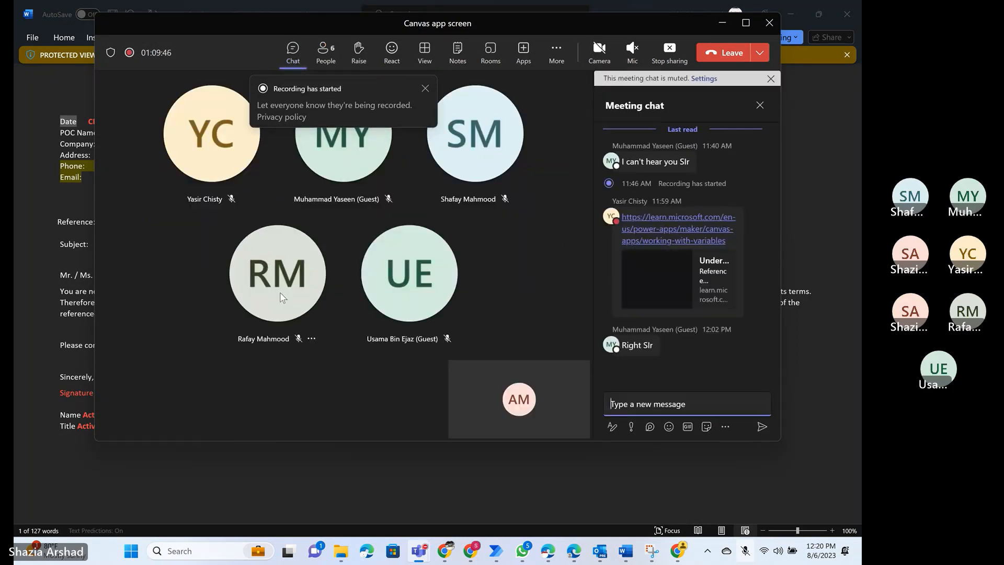
{"action": "left_click", "coordinate": [261, 287]}
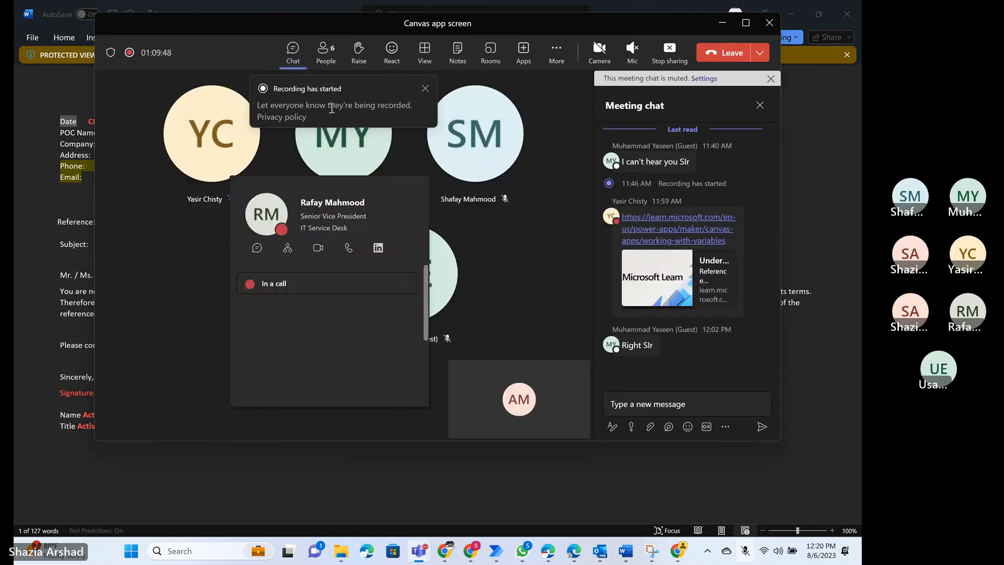
{"action": "left_click", "coordinate": [216, 243]}
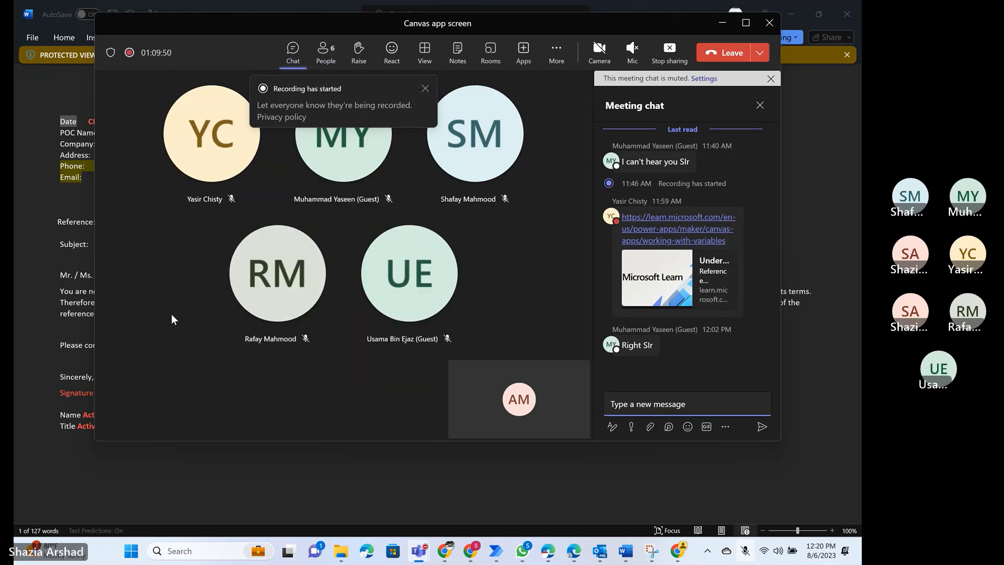
{"action": "key", "text": "alt+Tab"}
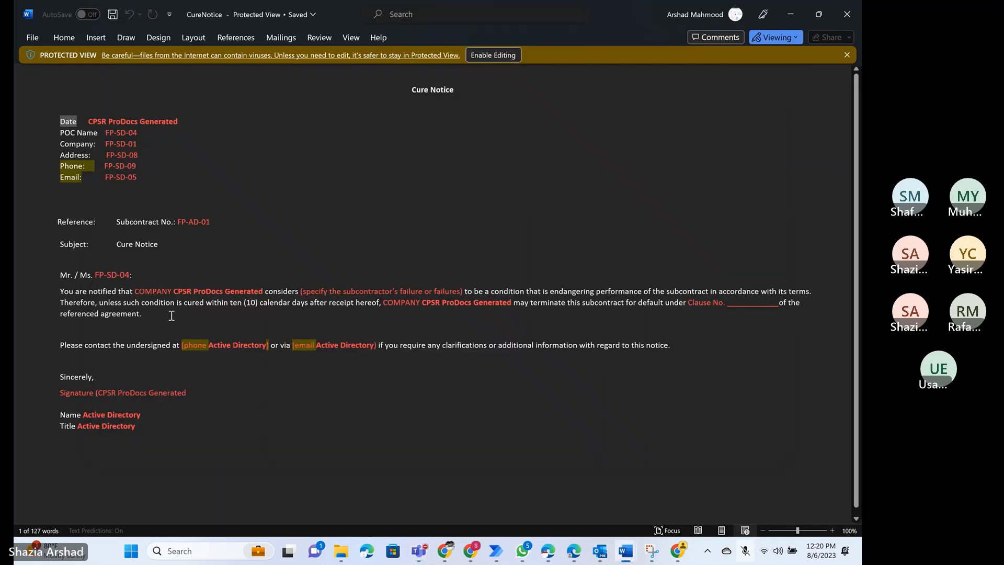
{"action": "key", "text": "alt+Tab"}
{"action": "key", "text": "alt+Tab"}
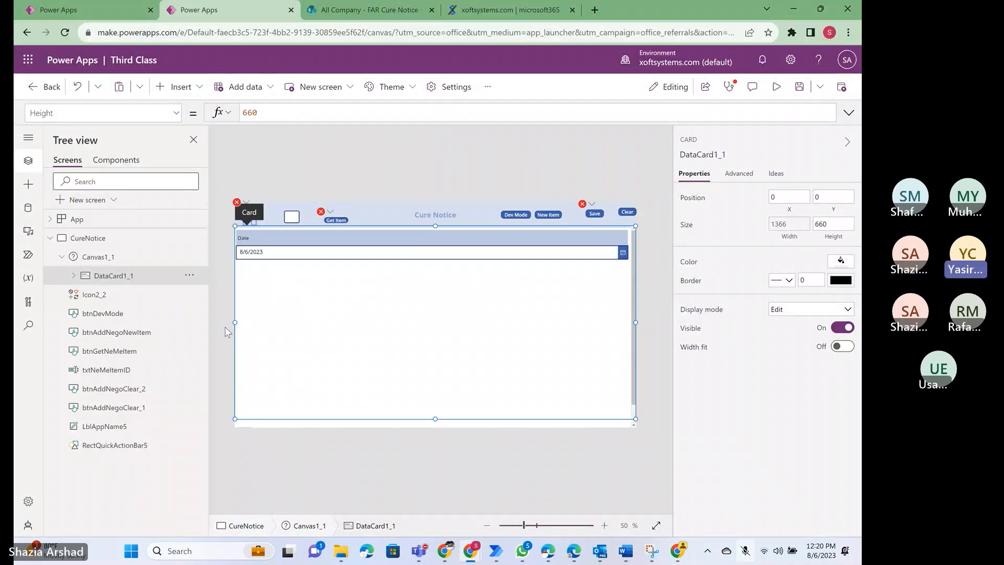
- Try the paste into DataCard1_1 once more, delete the resulting Canvas1, and select Canvas1_1
{"action": "right_click", "coordinate": [142, 277]}
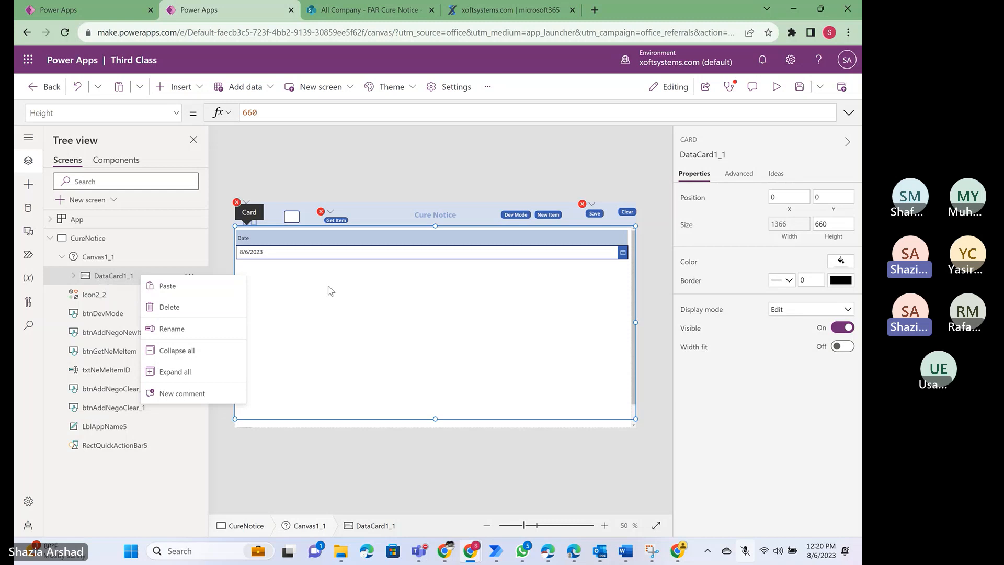
{"action": "left_click", "coordinate": [335, 313]}
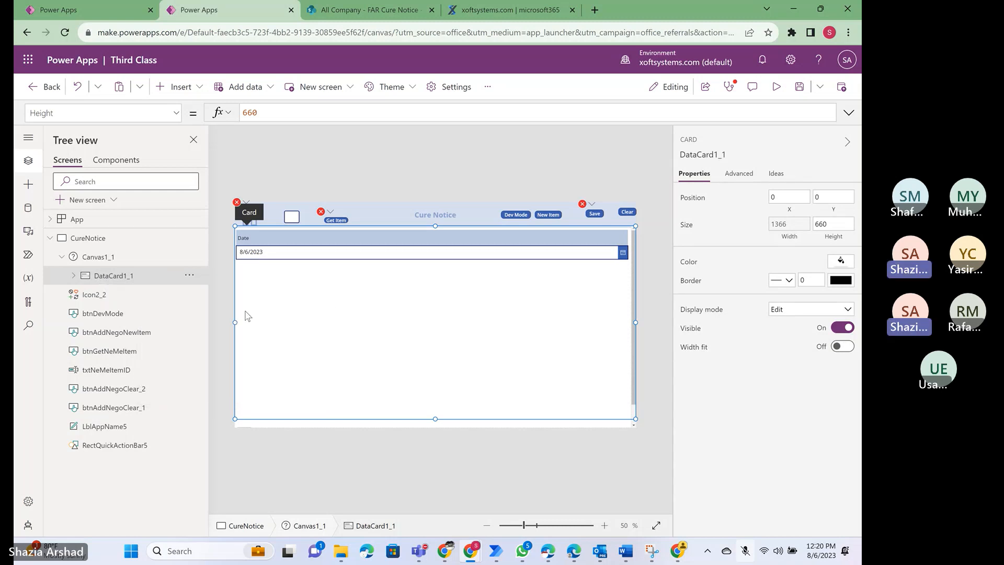
{"action": "left_click", "coordinate": [192, 279]}
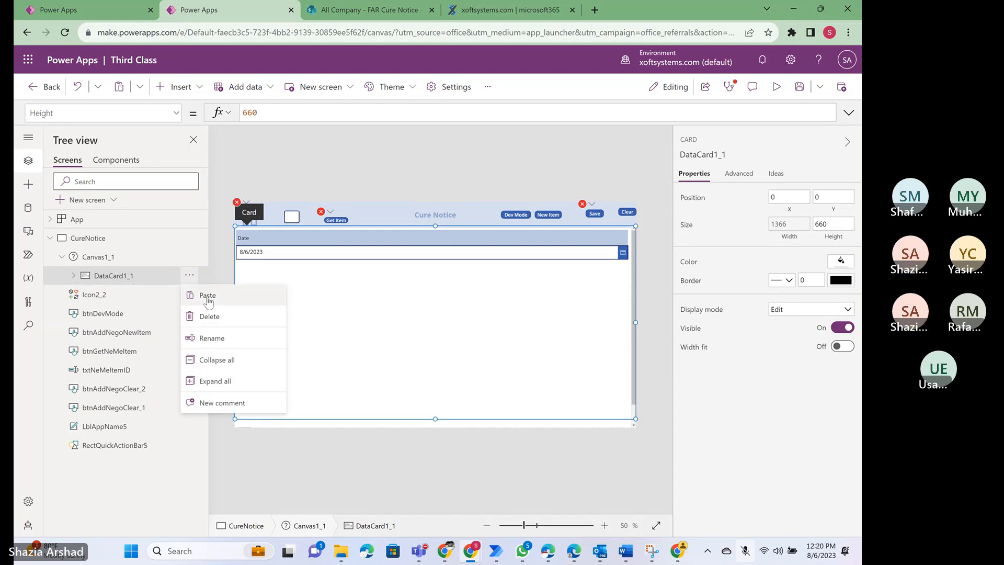
{"action": "left_click", "coordinate": [207, 294]}
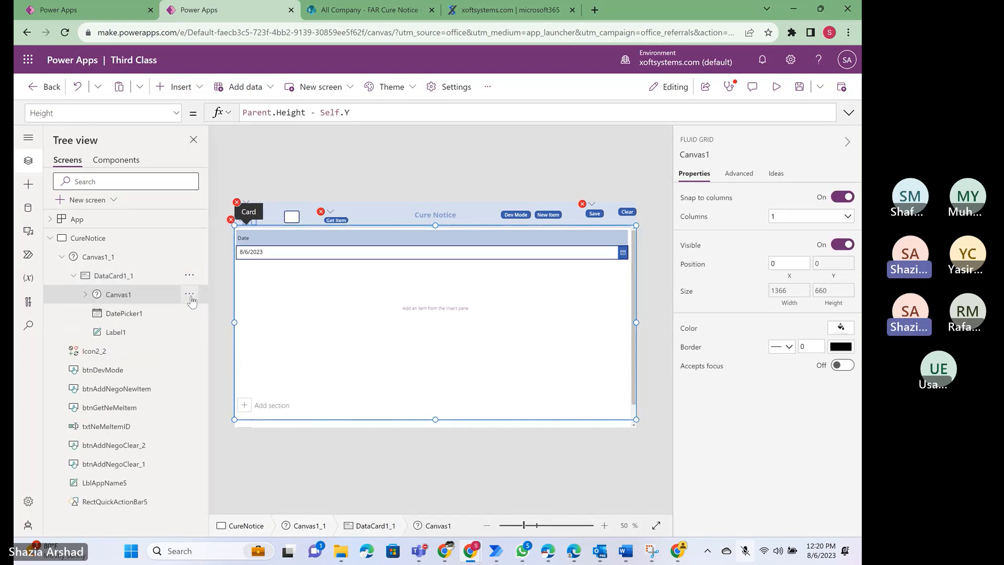
{"action": "left_click", "coordinate": [190, 296]}
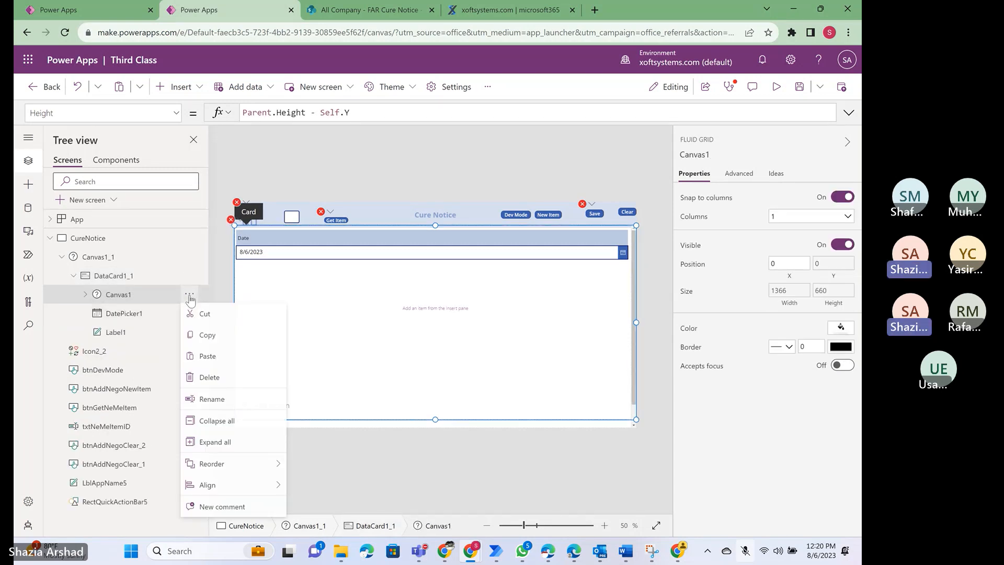
{"action": "left_click", "coordinate": [219, 382]}
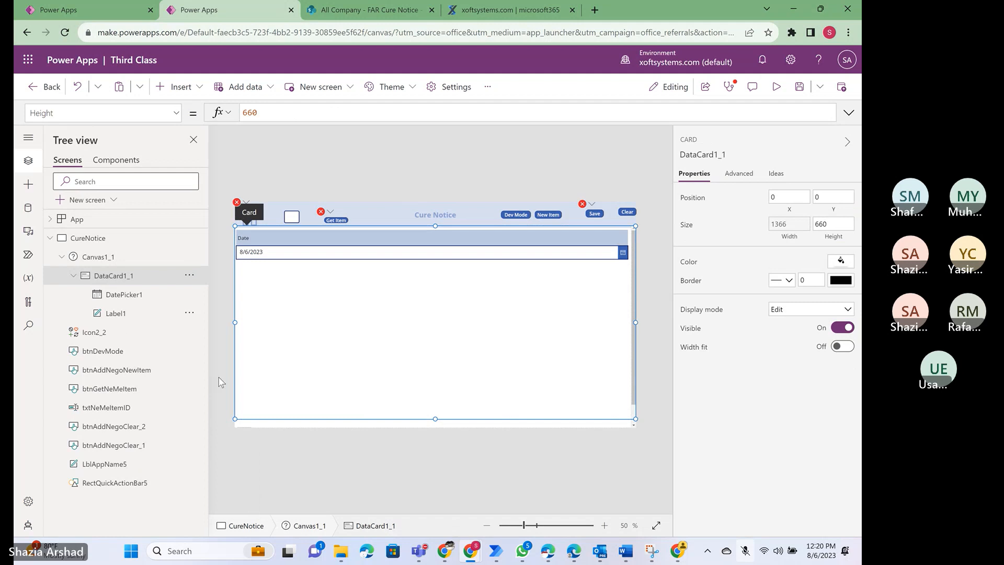
{"action": "left_click", "coordinate": [98, 259]}
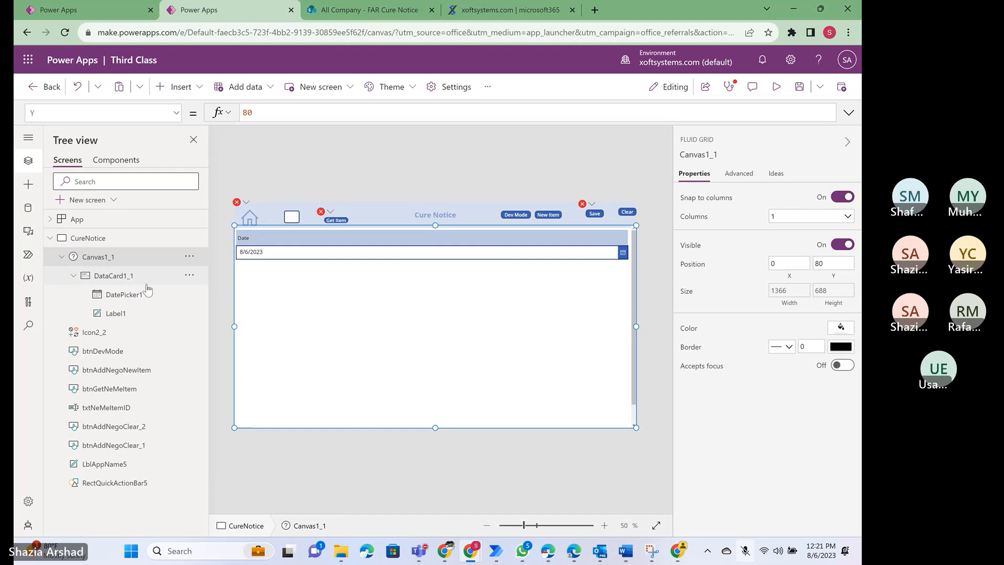
- Collapse DataCard1_1 and examine its available actions for a way to duplicate the card
{"action": "left_click", "coordinate": [103, 277]}
{"action": "left_click", "coordinate": [93, 242]}
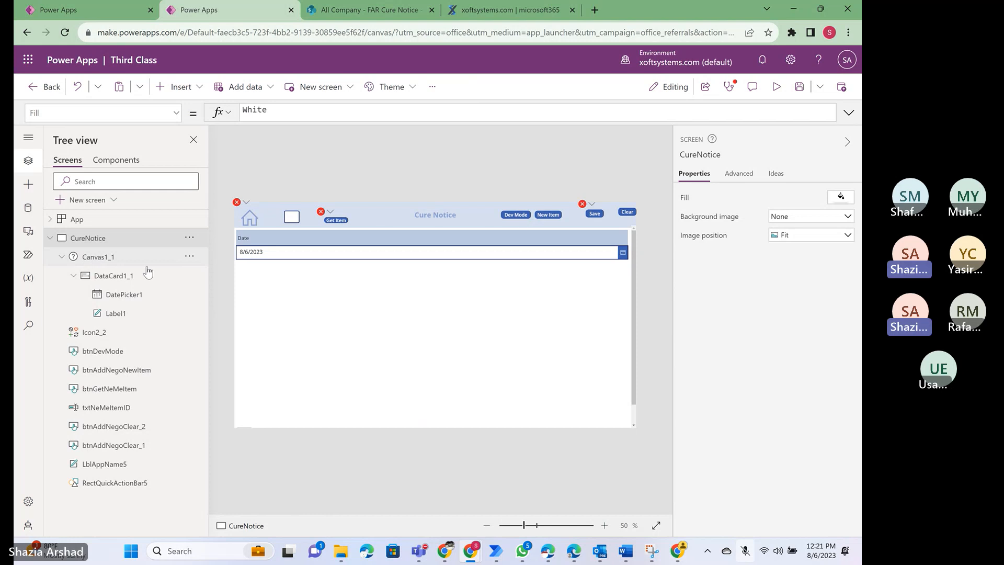
{"action": "left_click", "coordinate": [75, 276]}
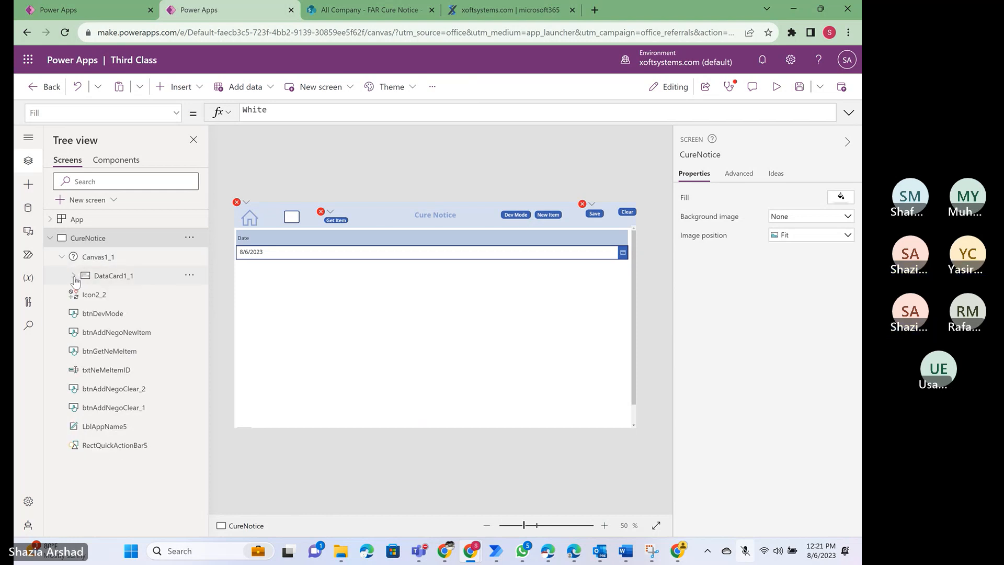
{"action": "left_click", "coordinate": [189, 276]}
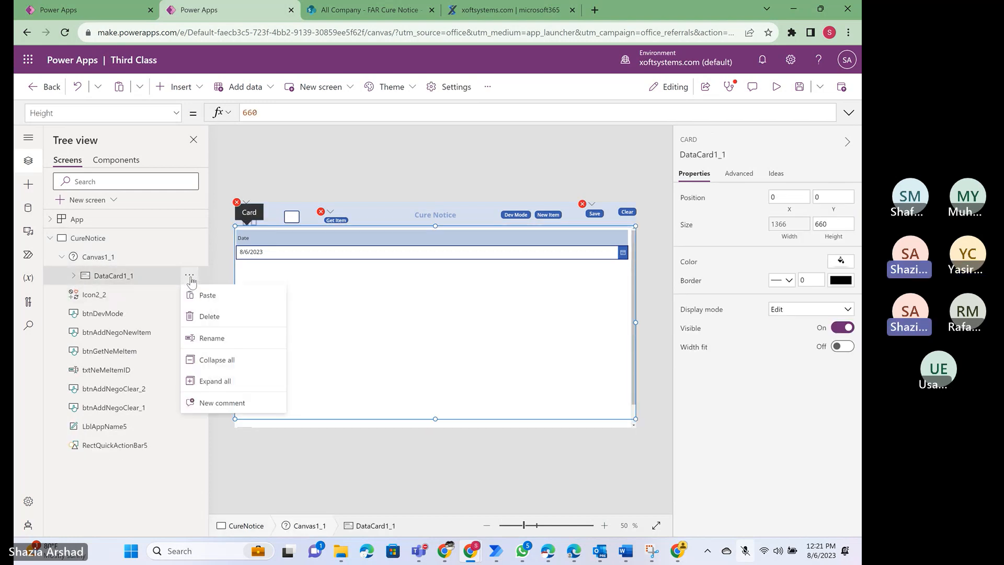
{"action": "left_click", "coordinate": [113, 278]}
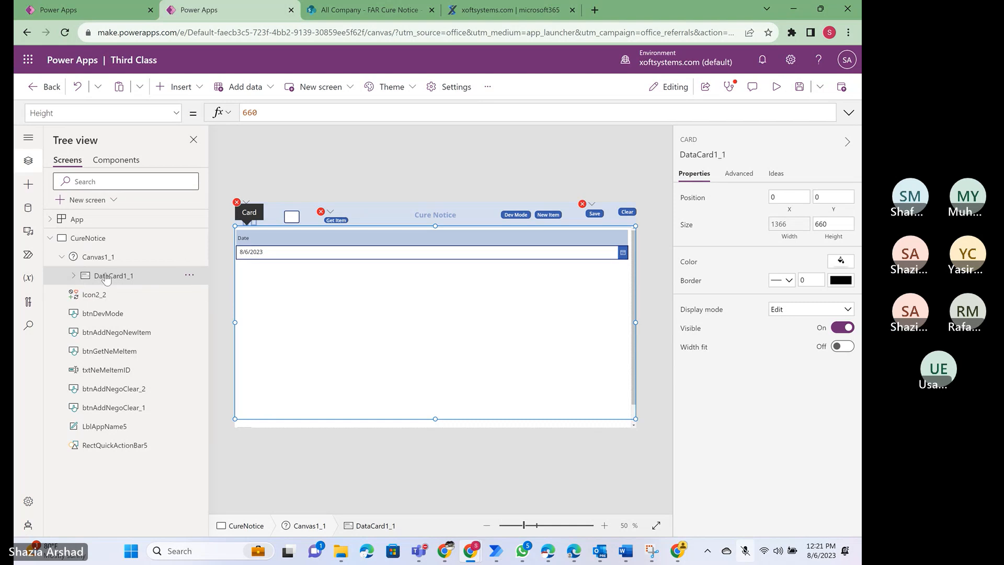
- Search the insertable controls for "dat" to look for a data card, and clear the search
{"action": "left_click", "coordinate": [198, 89]}
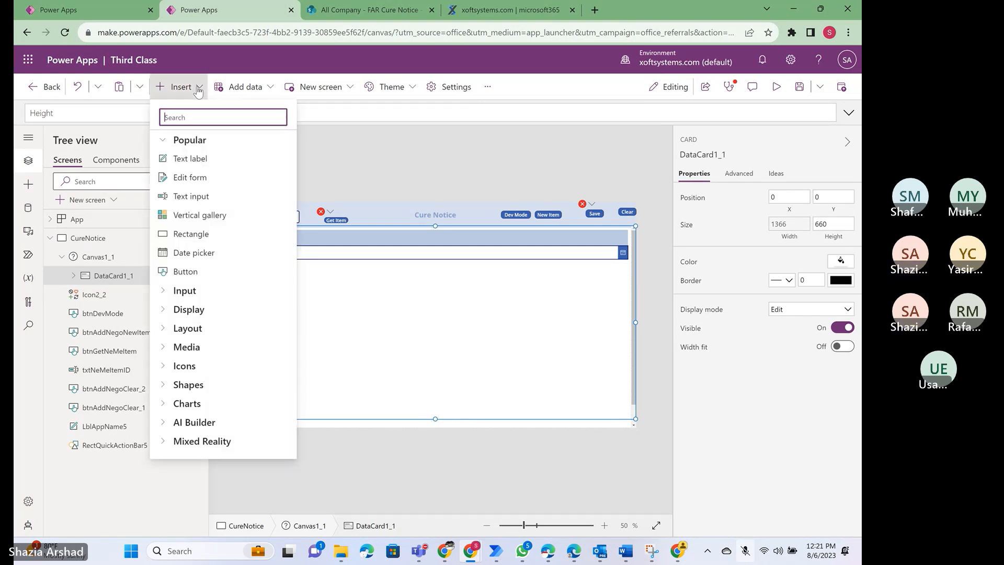
{"action": "type", "text": "dat"}
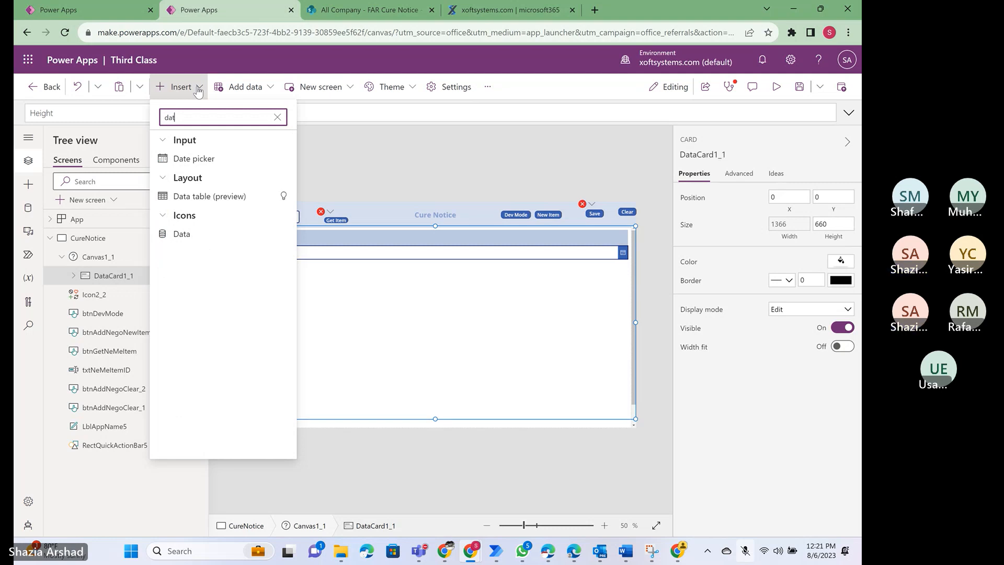
{"action": "key", "text": "BackSpace"}
{"action": "key", "text": "BackSpace"}
{"action": "key", "text": "BackSpace"}
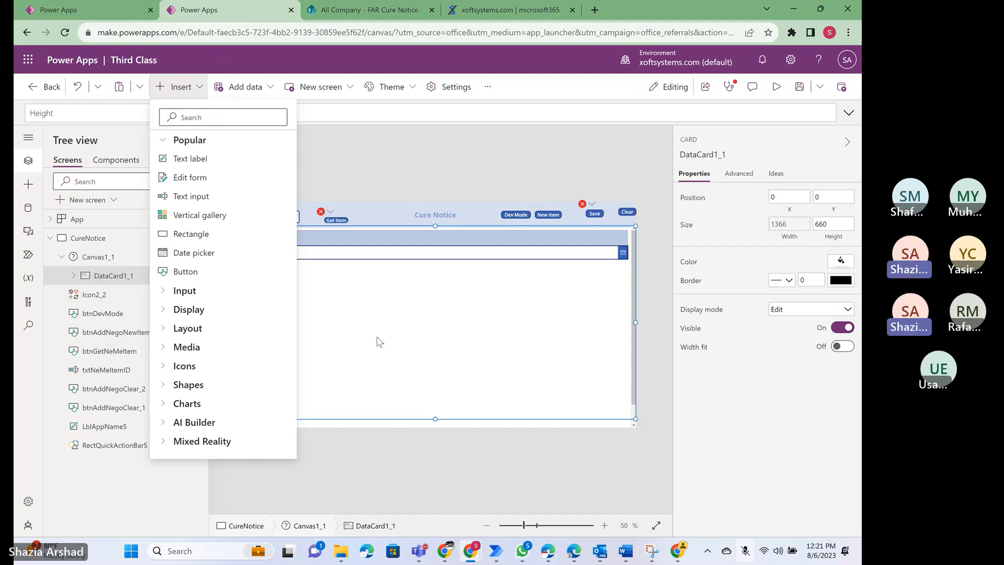
- Compare the available actions of DataCard1_1 and Canvas1_1 for a way to copy or add a card
{"action": "left_click", "coordinate": [114, 276]}
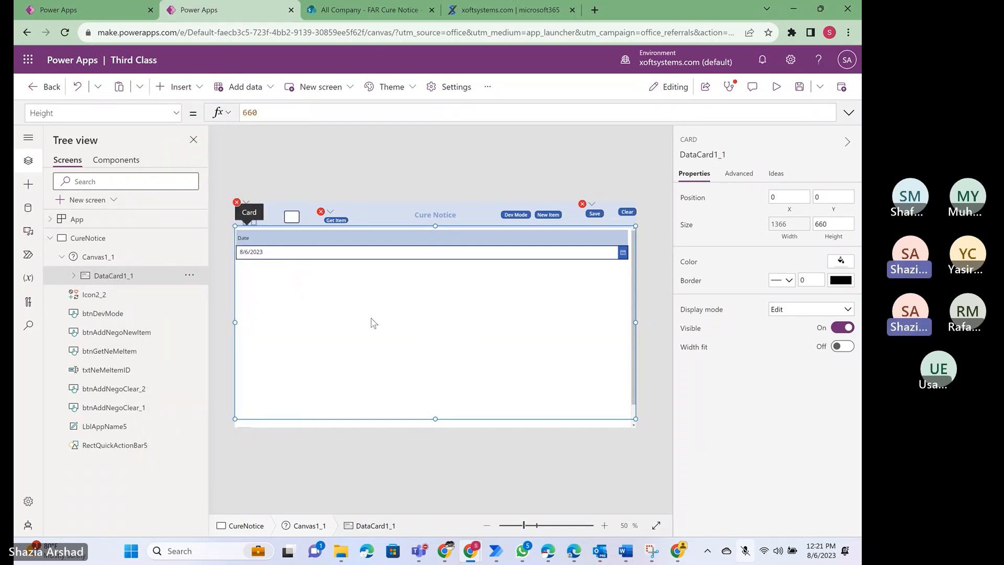
{"action": "right_click", "coordinate": [352, 315]}
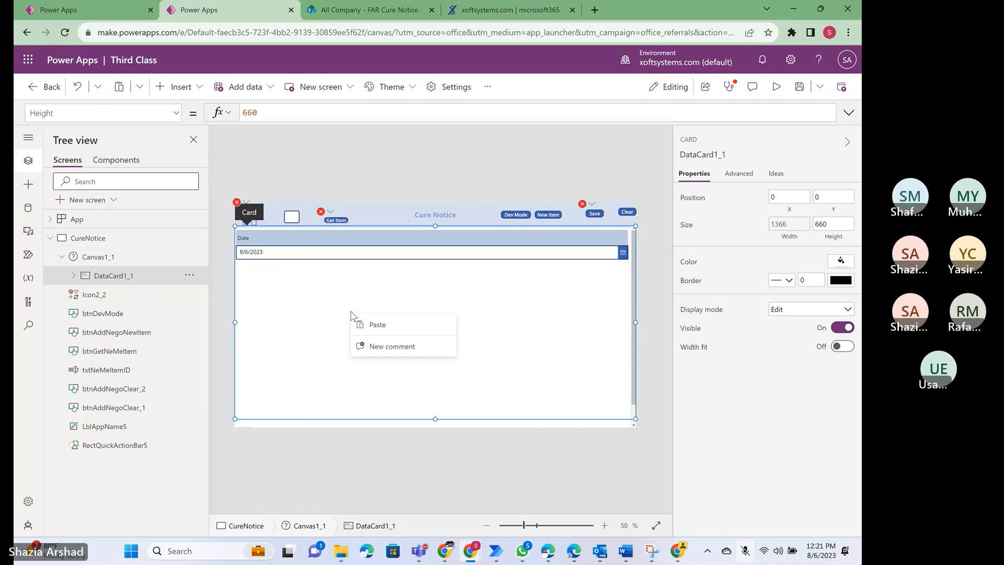
{"action": "left_click", "coordinate": [313, 312]}
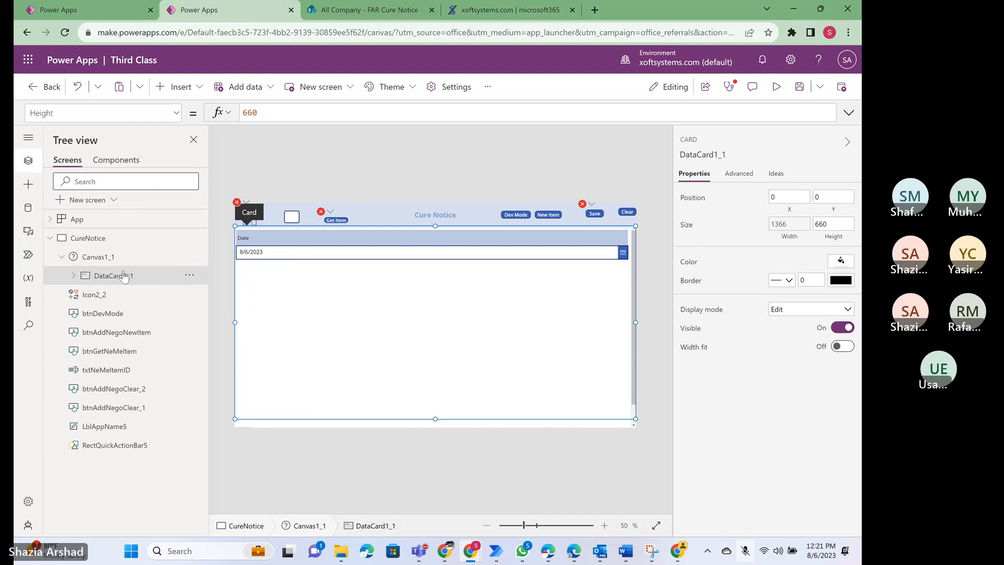
{"action": "left_click", "coordinate": [91, 259]}
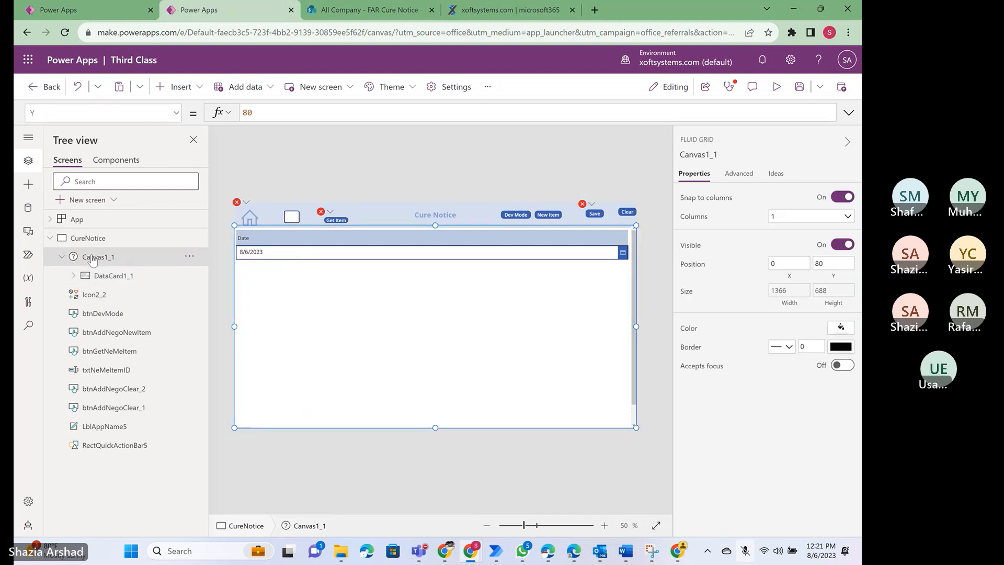
{"action": "left_click", "coordinate": [117, 277]}
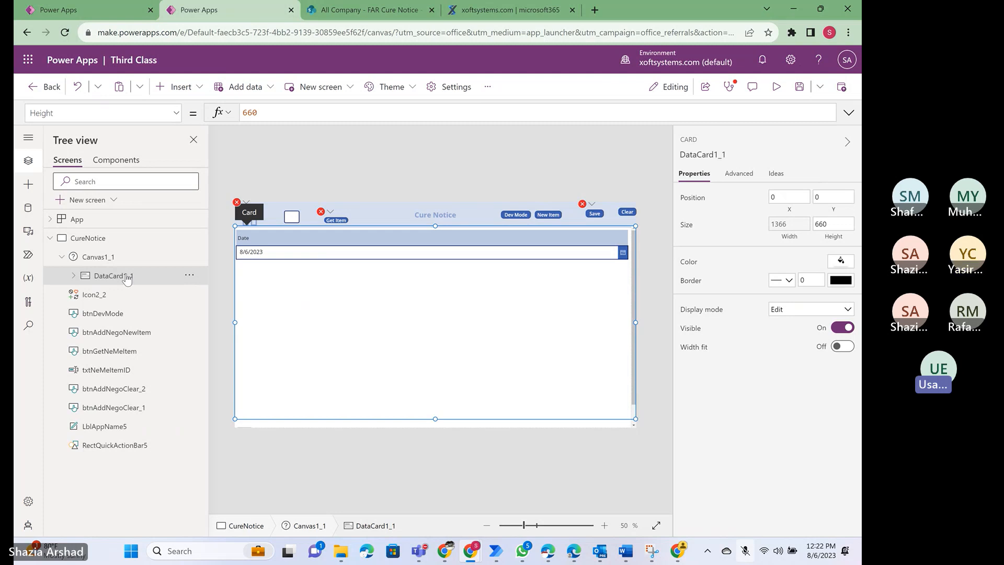
{"action": "left_click", "coordinate": [191, 279]}
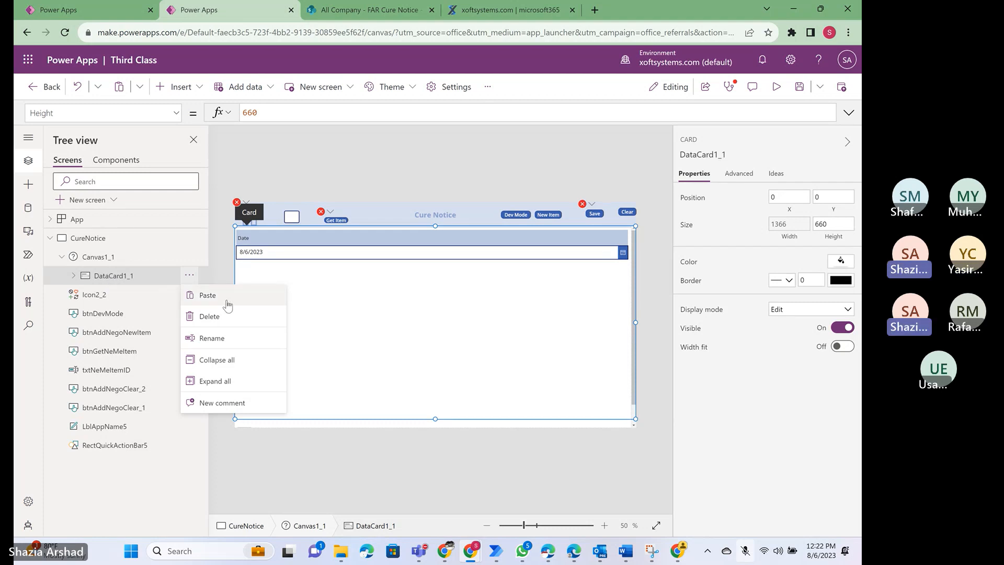
{"action": "left_click", "coordinate": [98, 261]}
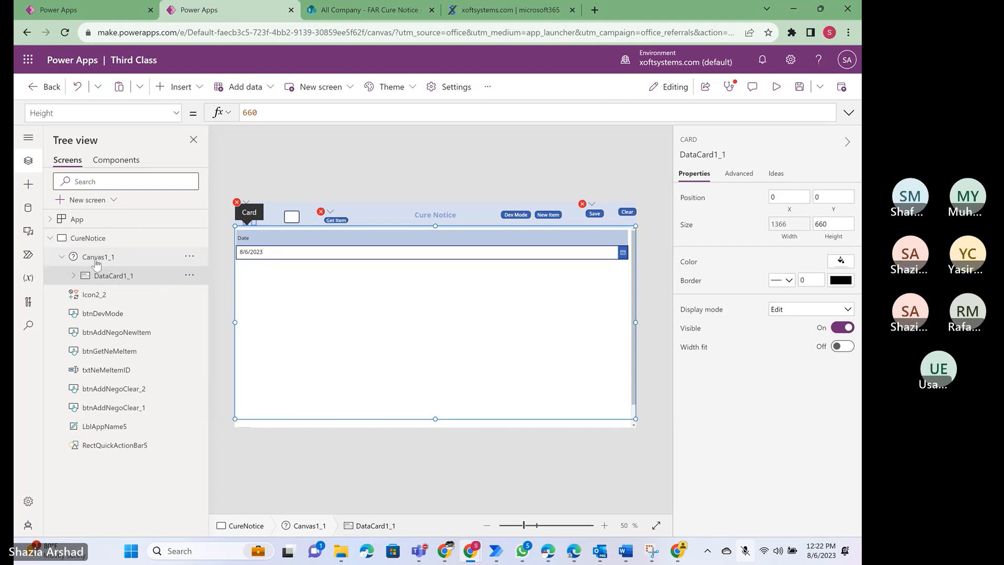
{"action": "left_click", "coordinate": [96, 260]}
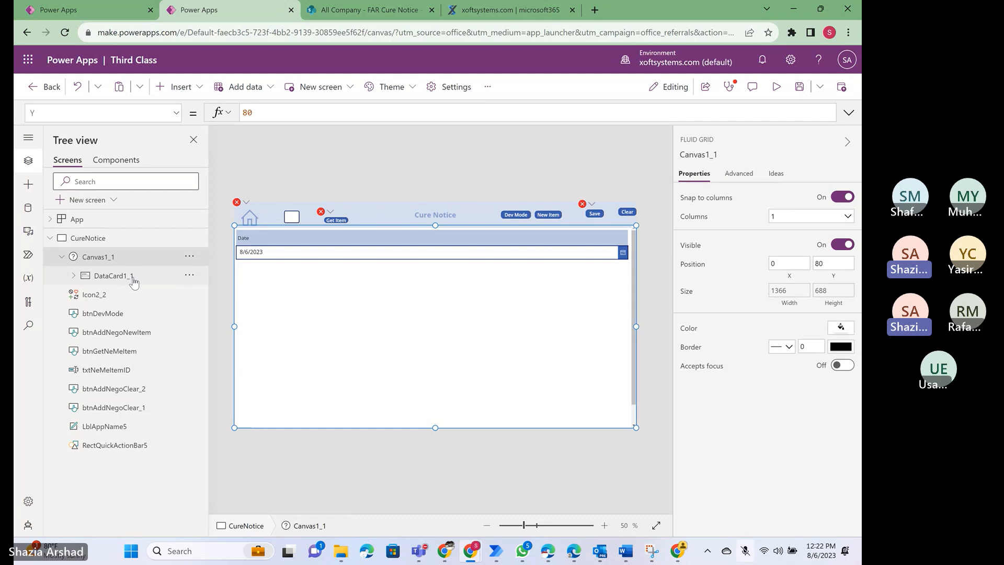
{"action": "left_click", "coordinate": [190, 258]}
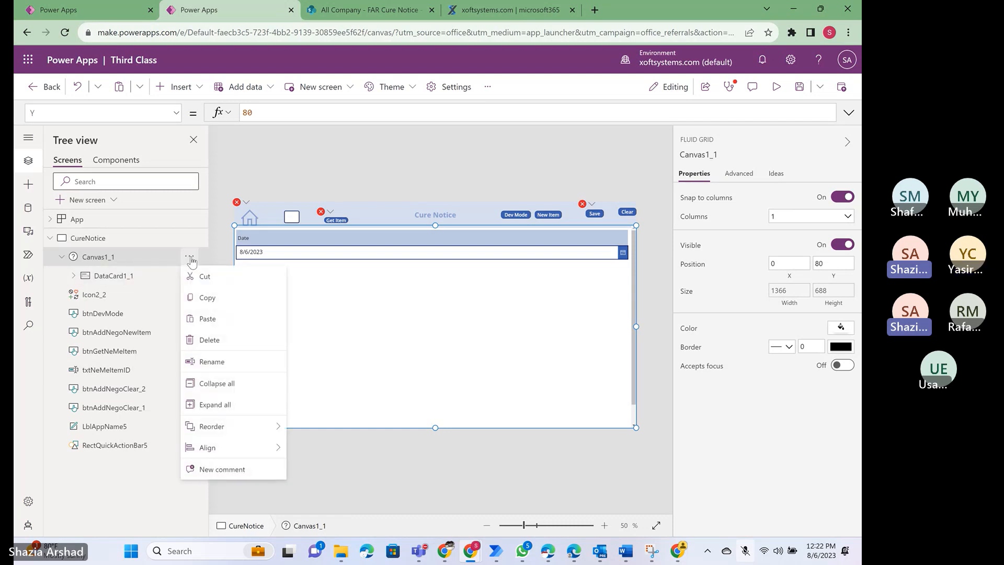
{"action": "left_click", "coordinate": [104, 279]}
{"action": "left_click", "coordinate": [105, 279]}
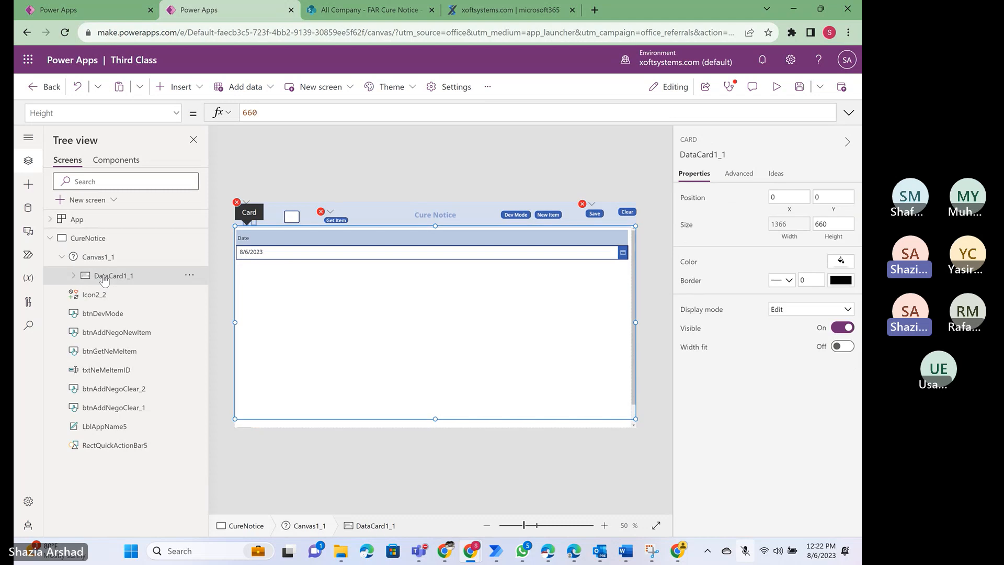
- Try duplicating DatePicker1 and Label1 together inside DataCard1_1, and delete the pasted copies
{"action": "left_click", "coordinate": [73, 276]}
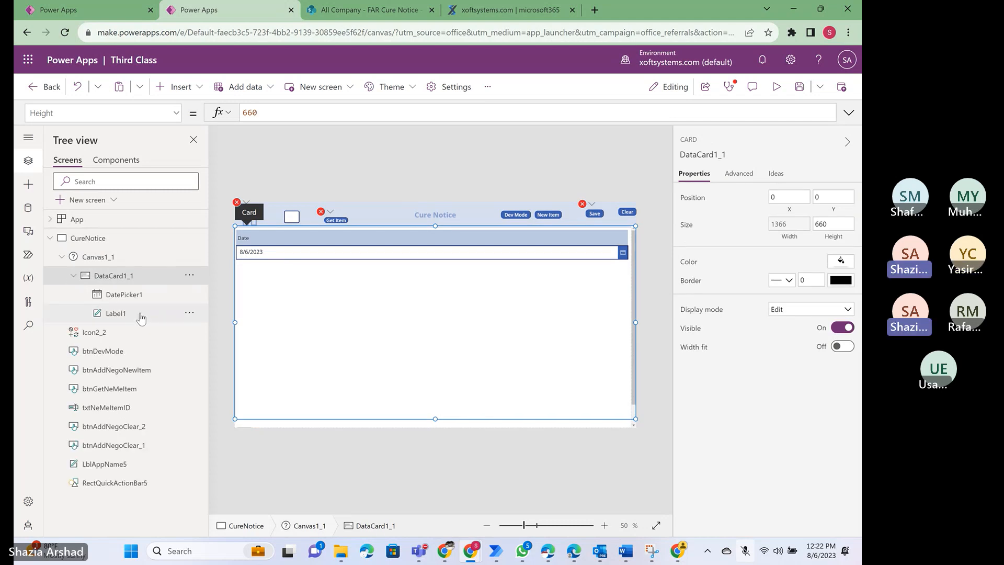
{"action": "left_click", "coordinate": [124, 295]}
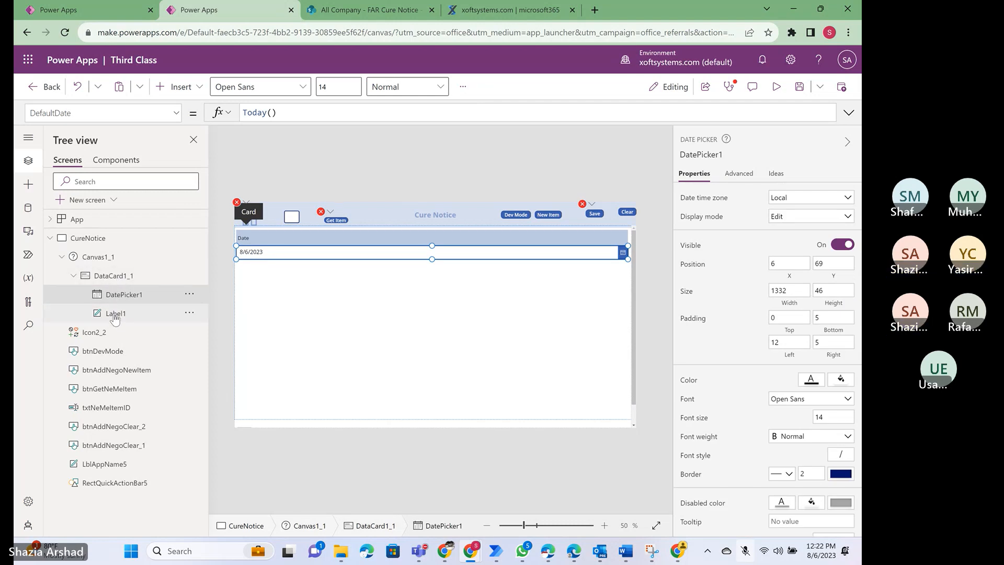
{"action": "left_click", "coordinate": [116, 314], "text": "ctrl"}
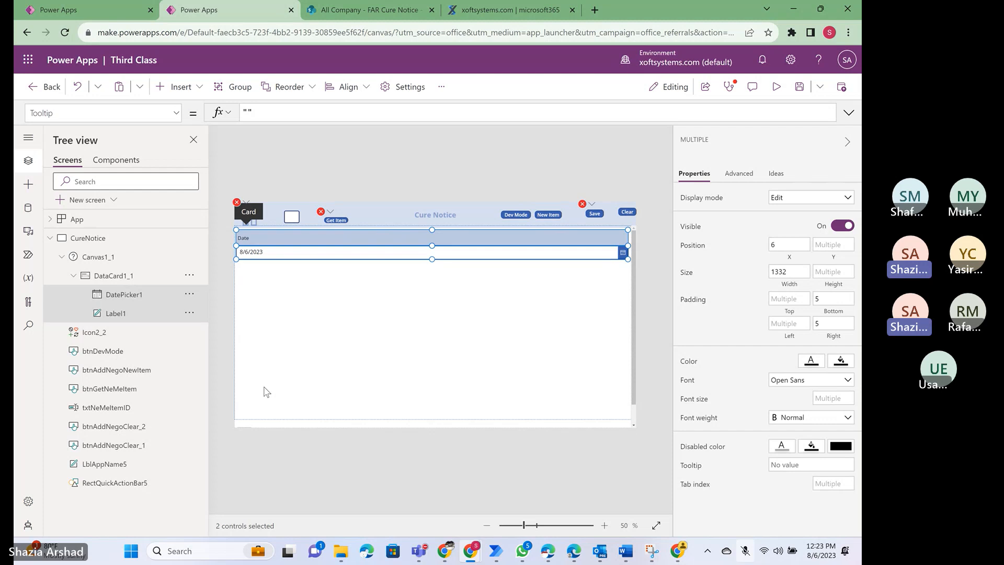
{"action": "key", "text": "ctrl+v"}
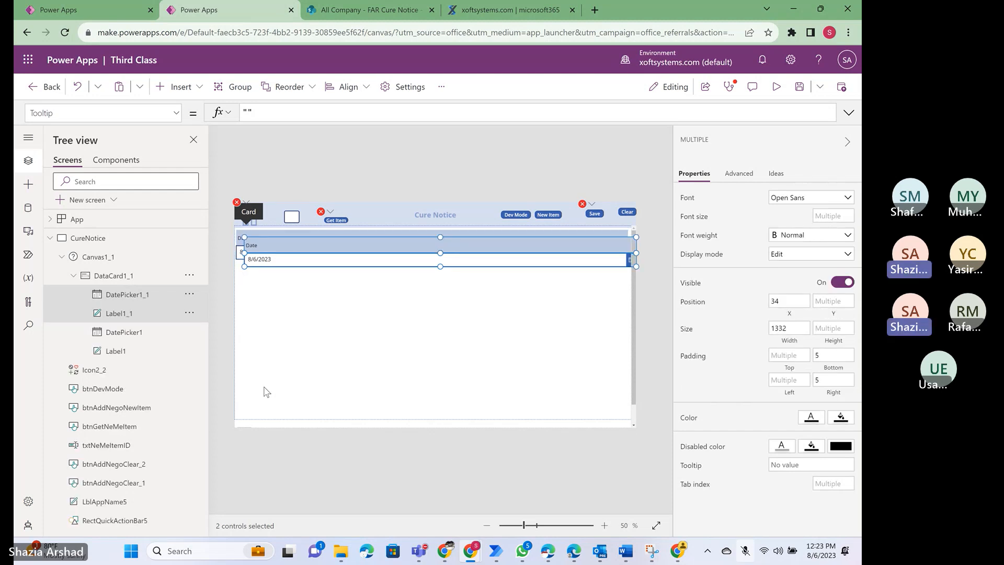
{"action": "key", "text": "Delete"}
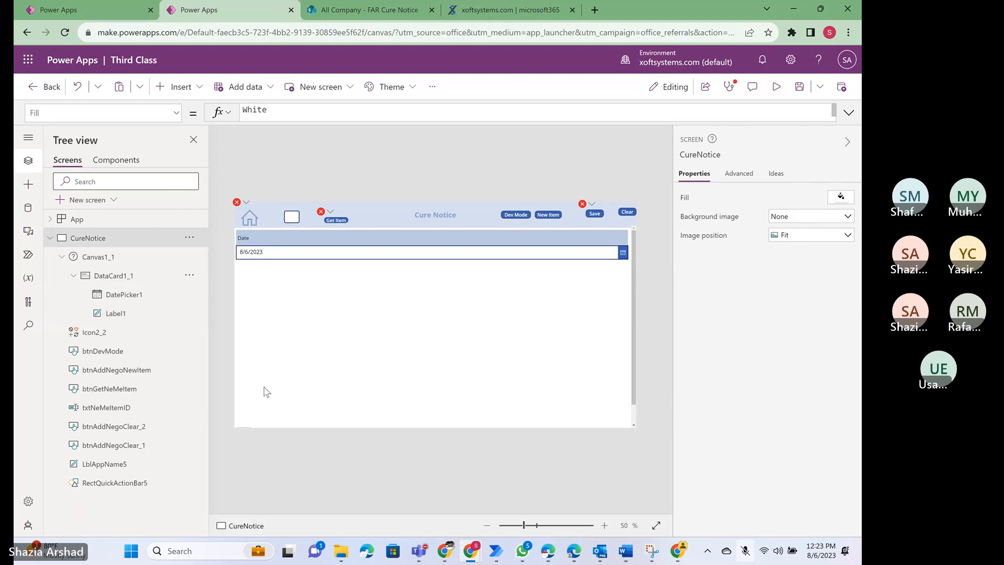
- Add a new section below DataCard1_1 in the Cure Notice canvas
{"action": "left_click", "coordinate": [113, 277]}
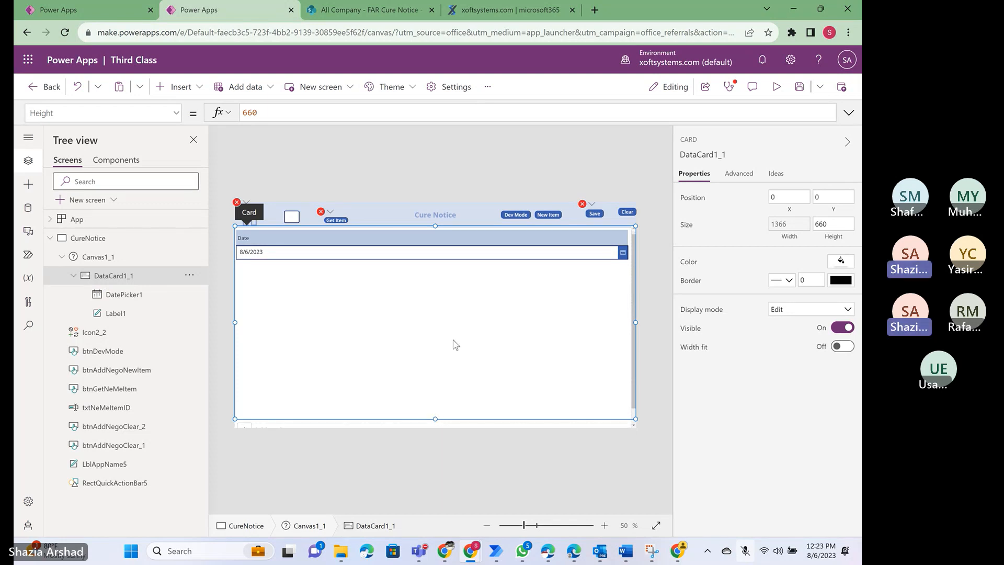
{"action": "scroll", "coordinate": [455, 344], "scroll_direction": "down", "scroll_amount": 1}
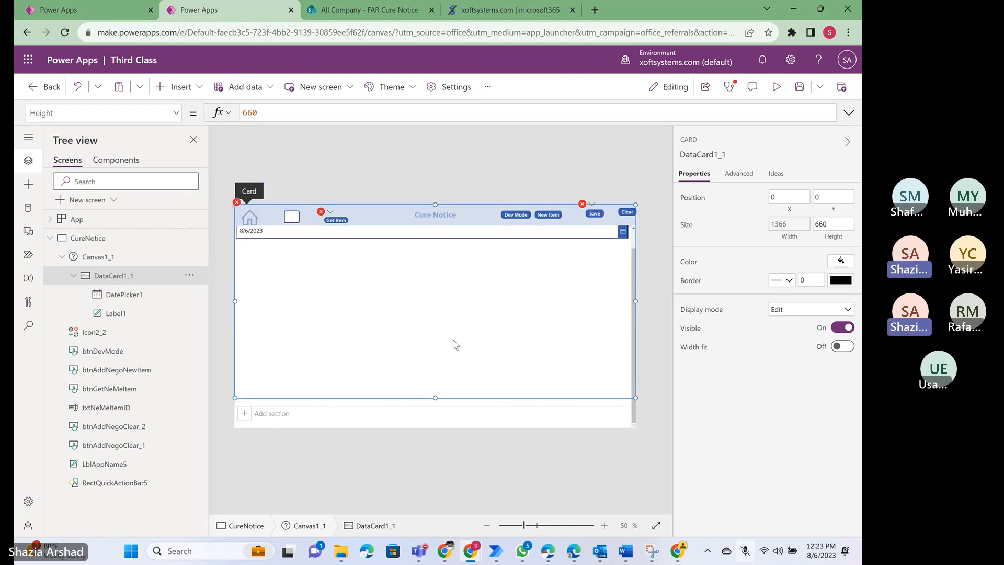
{"action": "left_click", "coordinate": [244, 417]}
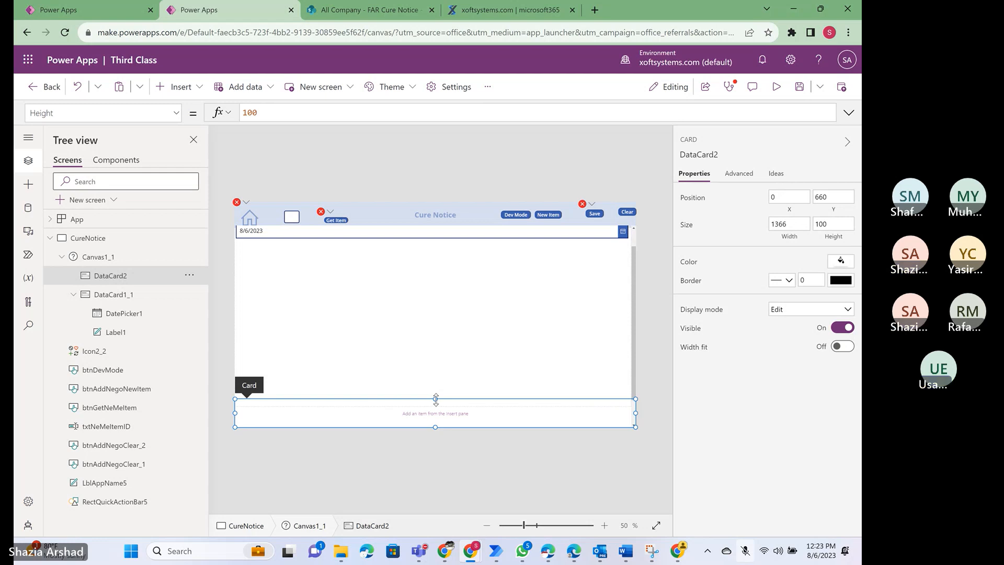
- Stretch the empty DataCard2 to a height of about 244 and check how the canvas scrolls
{"action": "scroll", "coordinate": [394, 312], "scroll_direction": "down", "scroll_amount": 1}
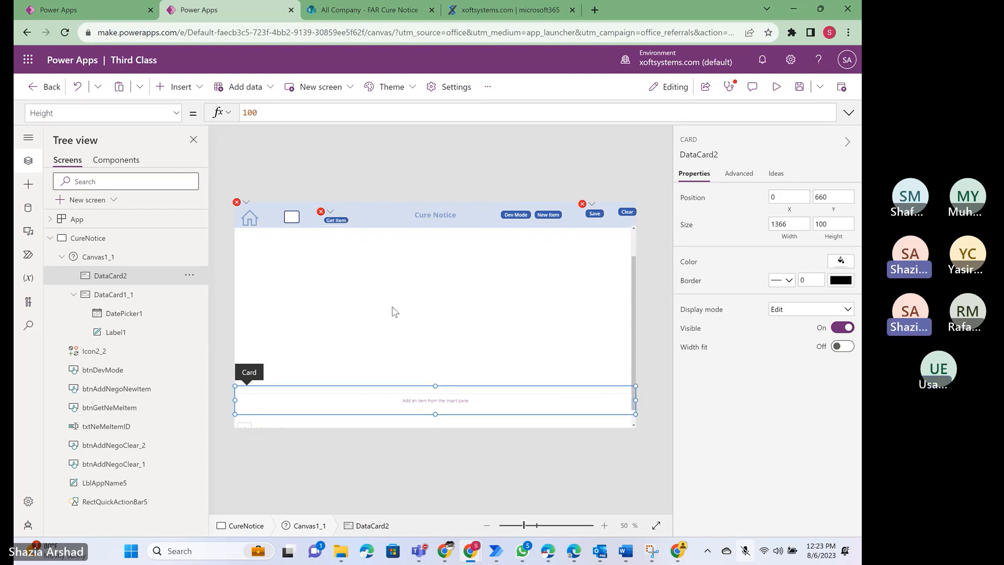
{"action": "scroll", "coordinate": [395, 312], "scroll_direction": "down", "scroll_amount": 1}
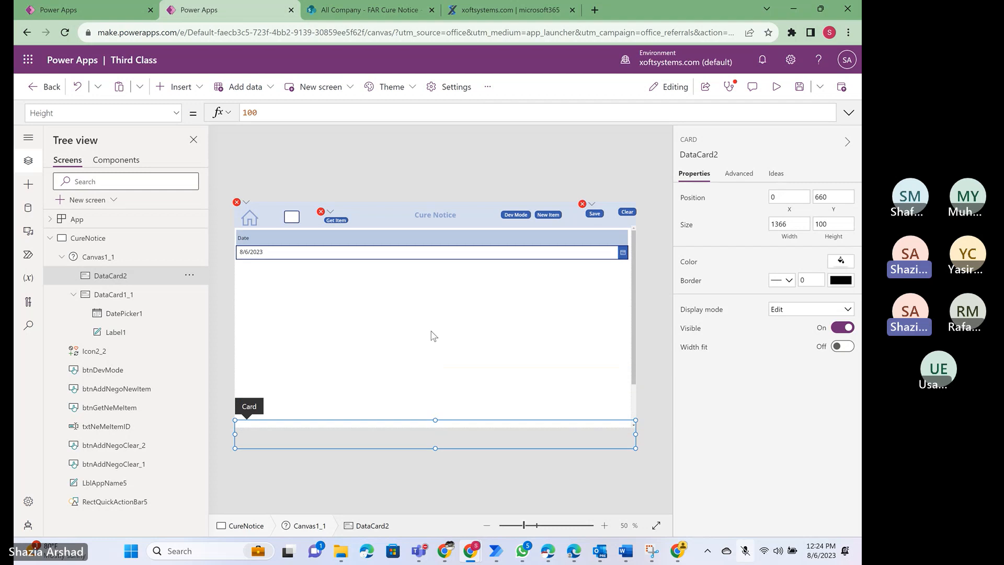
{"action": "scroll", "coordinate": [434, 335], "scroll_direction": "down", "scroll_amount": 1}
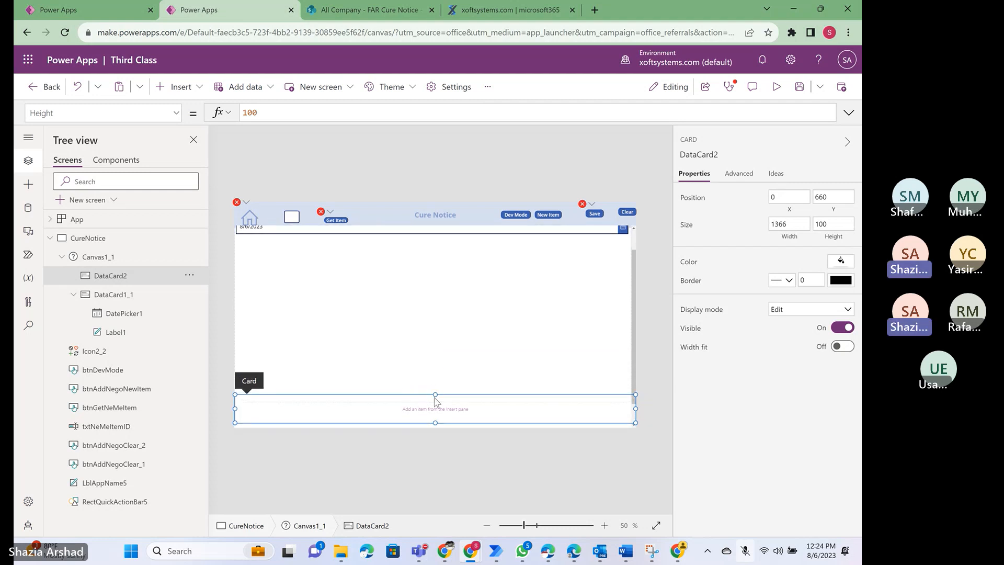
{"action": "left_click_drag", "start_coordinate": [435, 394], "coordinate": [430, 356]}
{"action": "scroll", "coordinate": [430, 356], "scroll_direction": "up", "scroll_amount": 1}
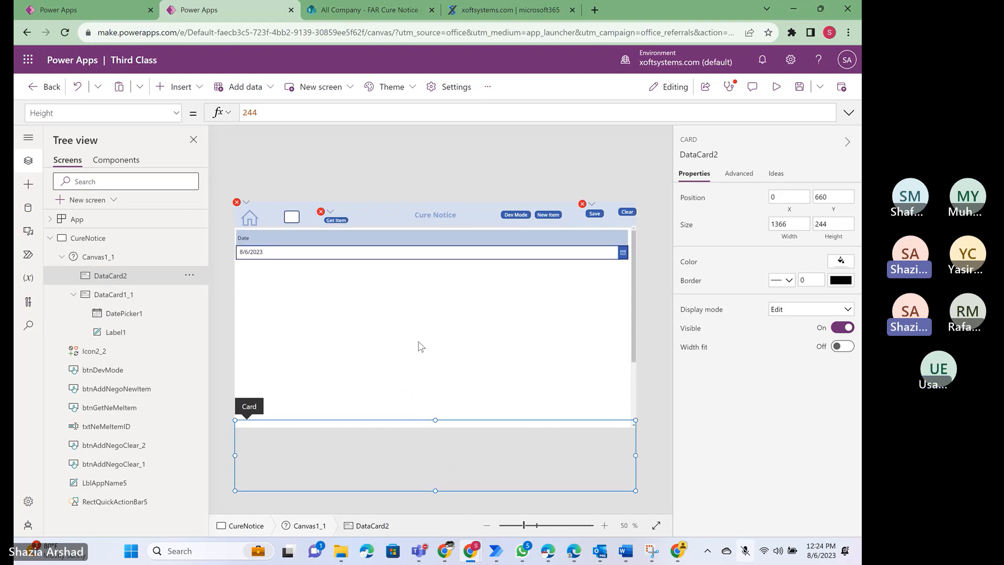
{"action": "scroll", "coordinate": [407, 315], "scroll_direction": "down", "scroll_amount": 3}
{"action": "scroll", "coordinate": [407, 315], "scroll_direction": "down", "scroll_amount": 1}
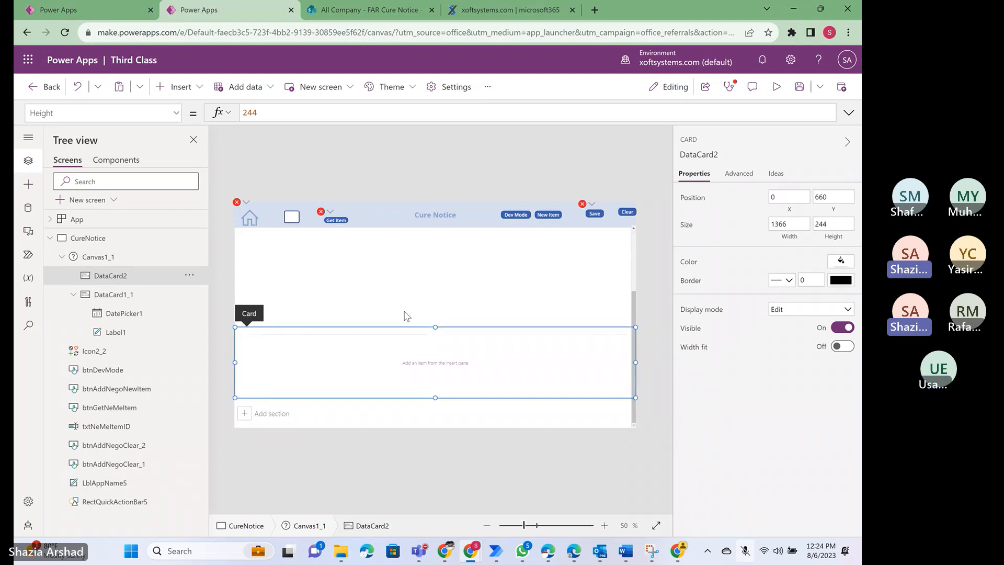
{"action": "scroll", "coordinate": [407, 315], "scroll_direction": "up", "scroll_amount": 3}
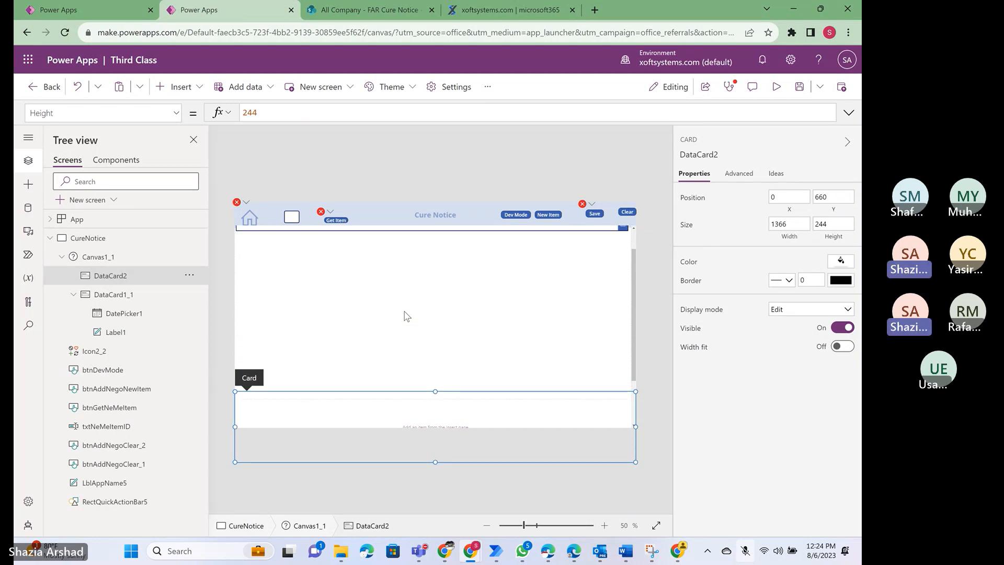
{"action": "scroll", "coordinate": [406, 315], "scroll_direction": "up", "scroll_amount": 1}
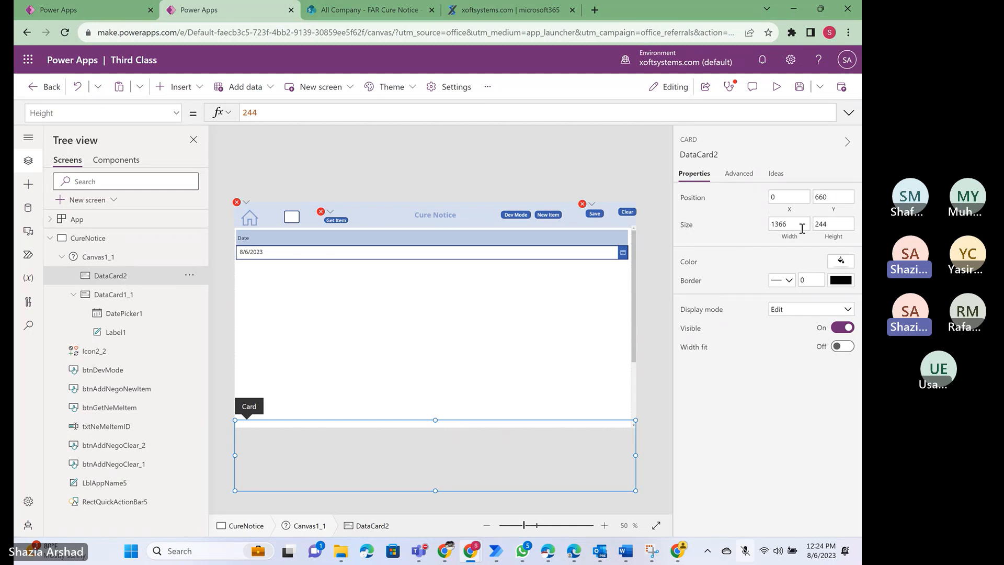
- Set DataCard2's height to 50, and select DataCard1_1
{"action": "left_click", "coordinate": [832, 224]}
{"action": "key", "text": "BackSpace"}
{"action": "key", "text": "BackSpace"}
{"action": "key", "text": "BackSpace"}
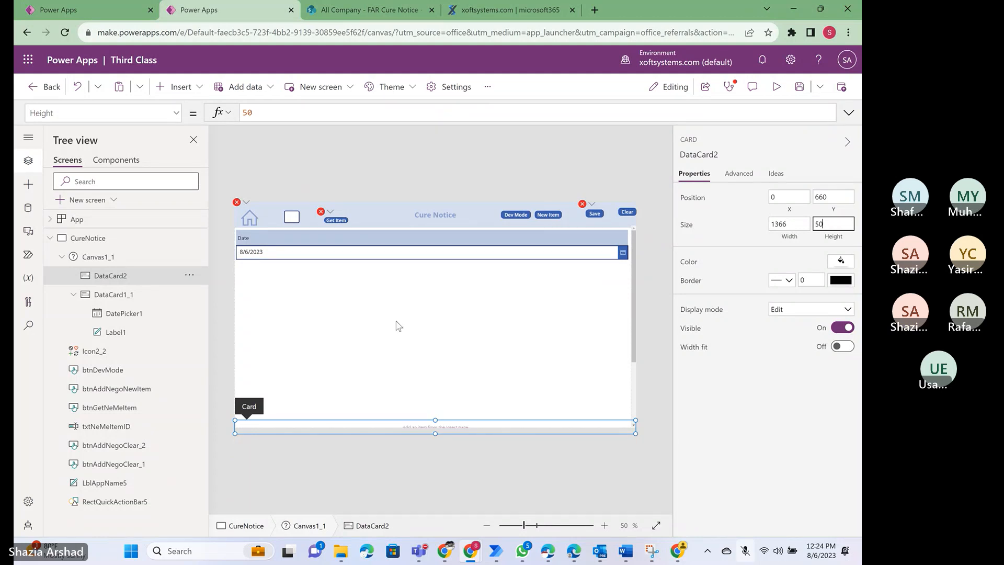
{"action": "scroll", "coordinate": [396, 321], "scroll_direction": "down", "scroll_amount": 1}
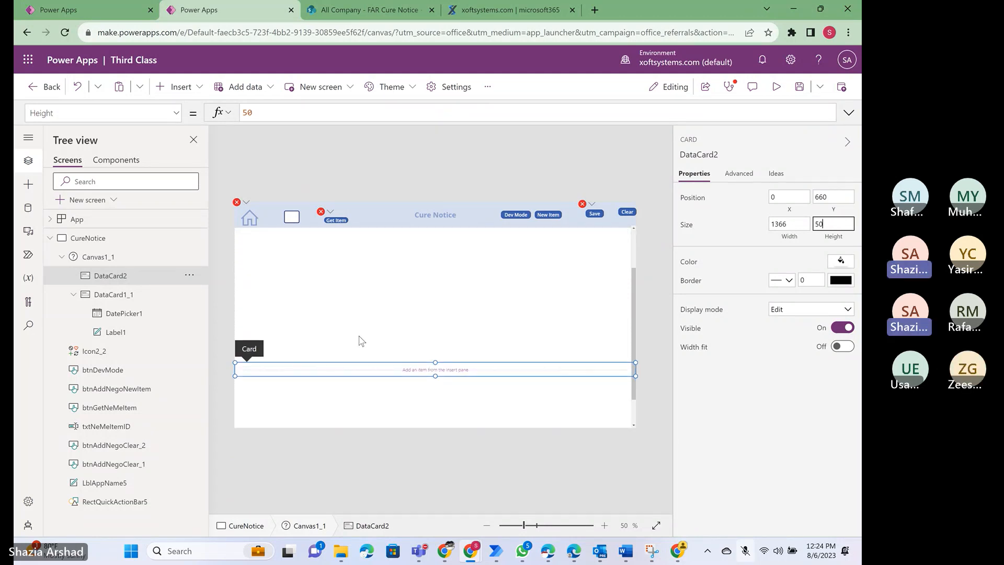
{"action": "left_click", "coordinate": [120, 299]}
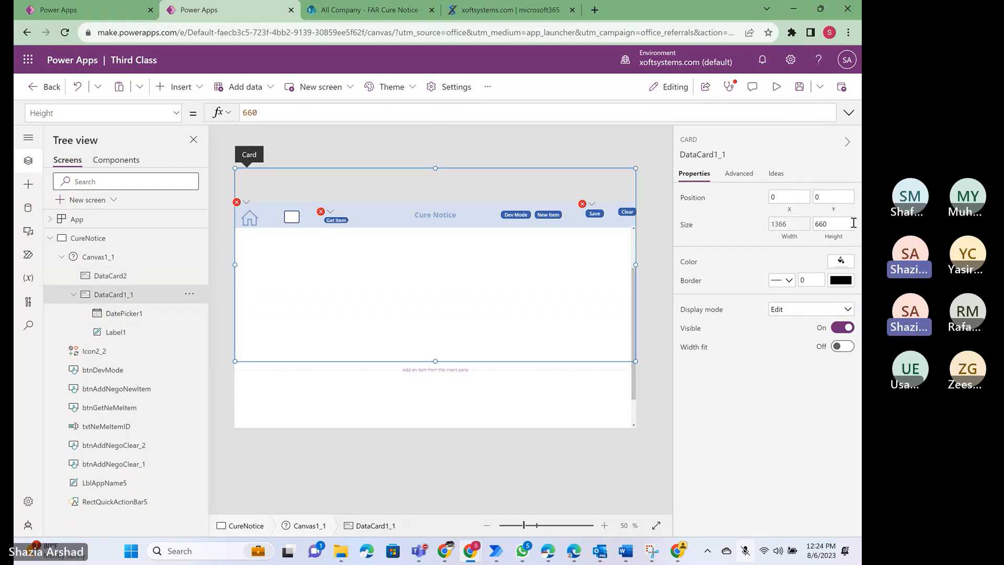
- Set DataCard1_1's height to 115
{"action": "left_click", "coordinate": [836, 225]}
{"action": "type", "text": "5"}
{"action": "key", "text": "BackSpace"}
{"action": "type", "text": "100"}
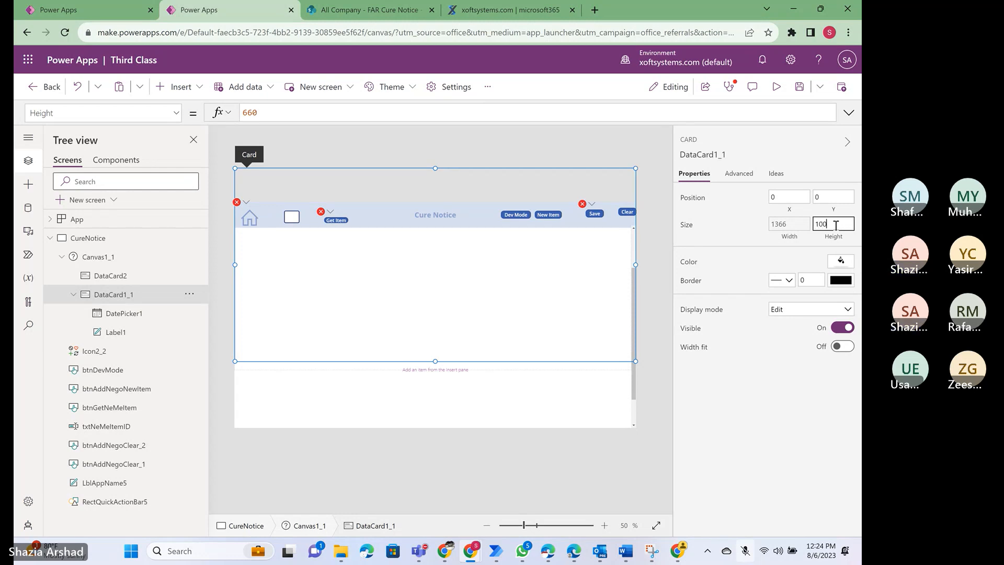
{"action": "key", "text": "Return"}
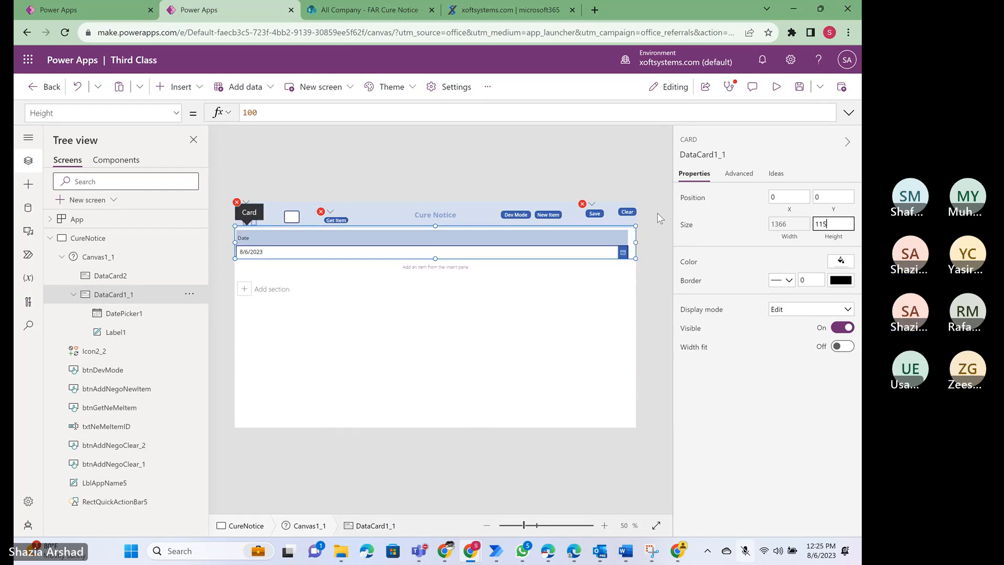
- Set the empty DataCard2's height to 100, and return to DataCard1_1
{"action": "left_click", "coordinate": [113, 280]}
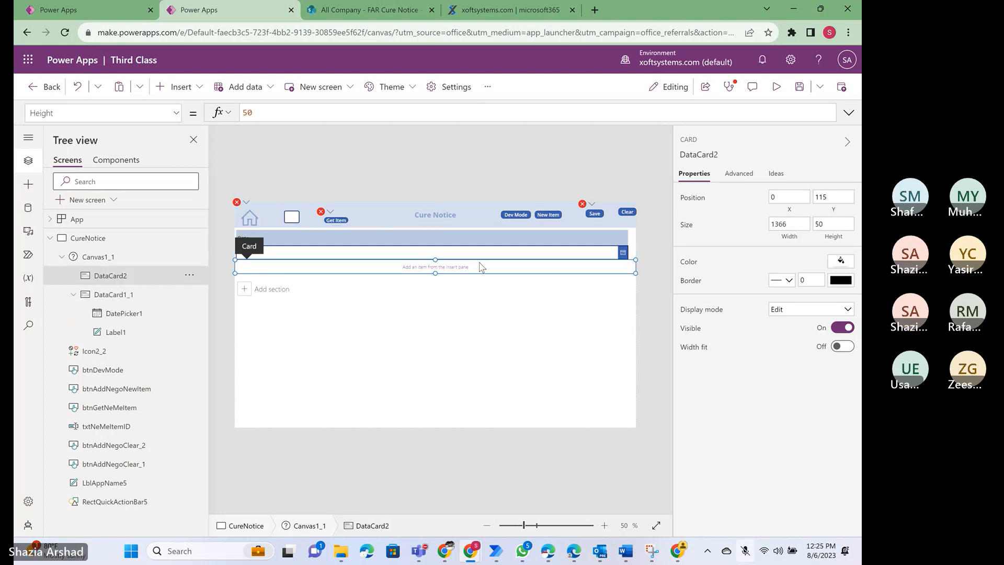
{"action": "left_click", "coordinate": [837, 225]}
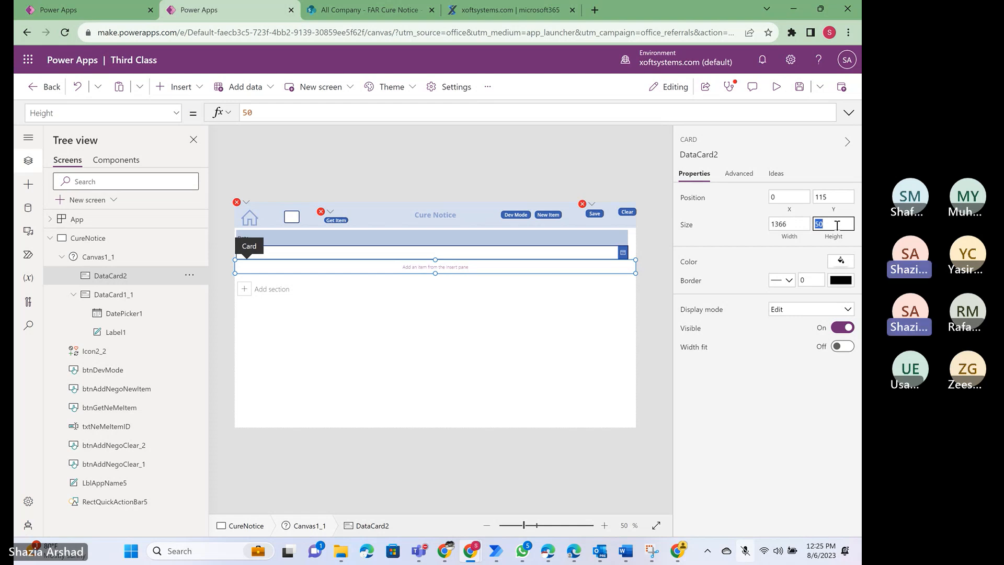
{"action": "type", "text": "100"}
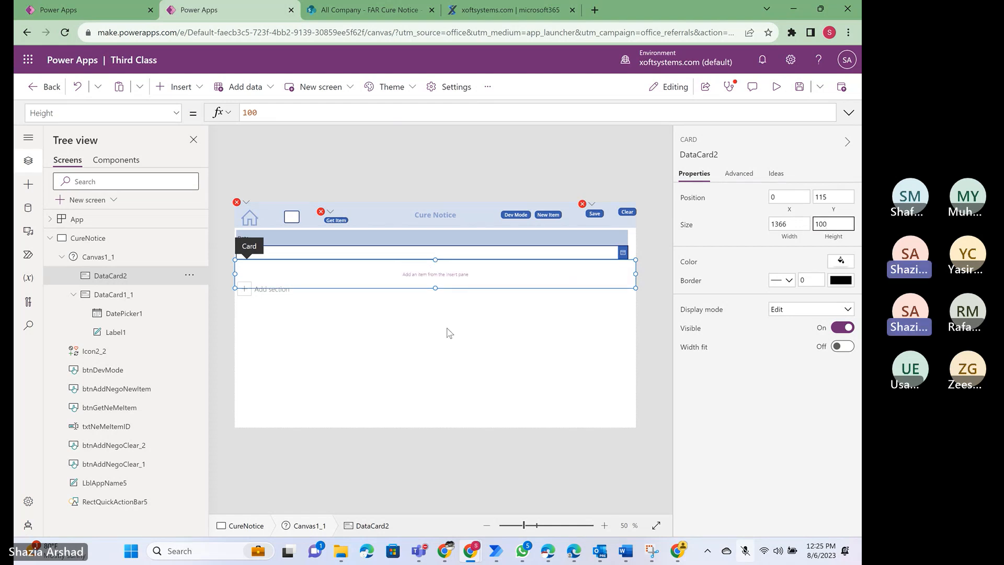
{"action": "left_click", "coordinate": [404, 256]}
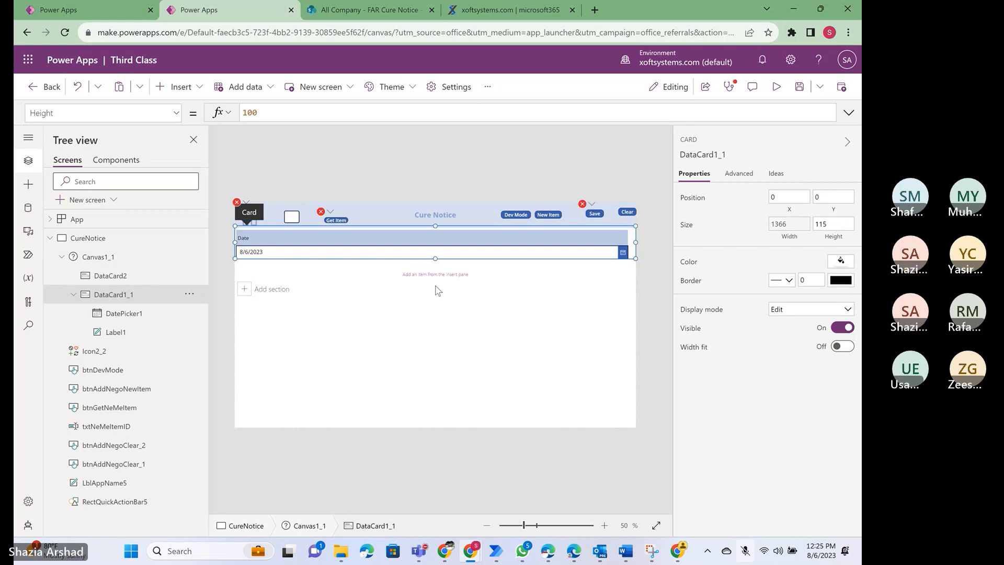
- Insert a text label into DataCard2 and set its text to "POC Name"
{"action": "left_click", "coordinate": [331, 277]}
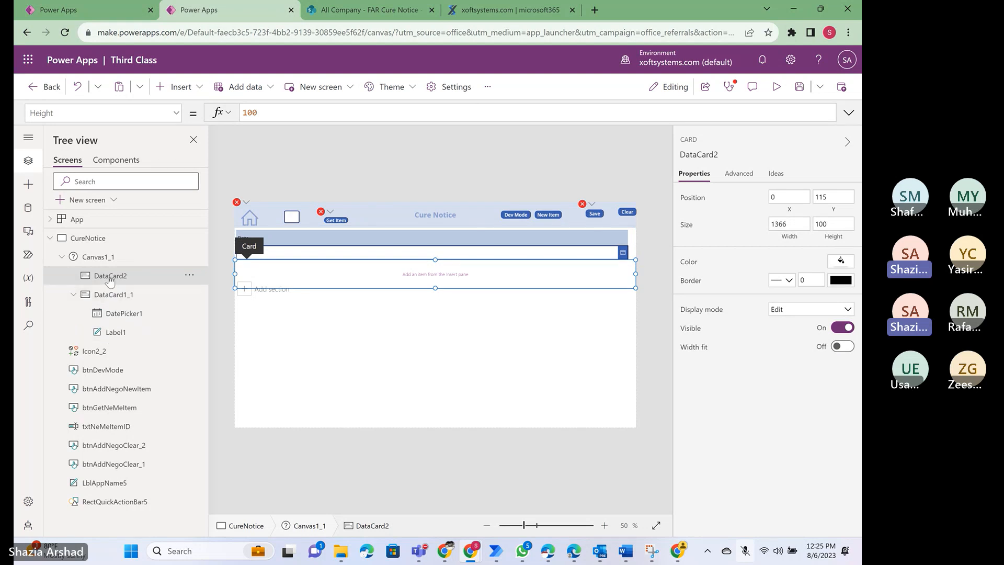
{"action": "left_click", "coordinate": [194, 91]}
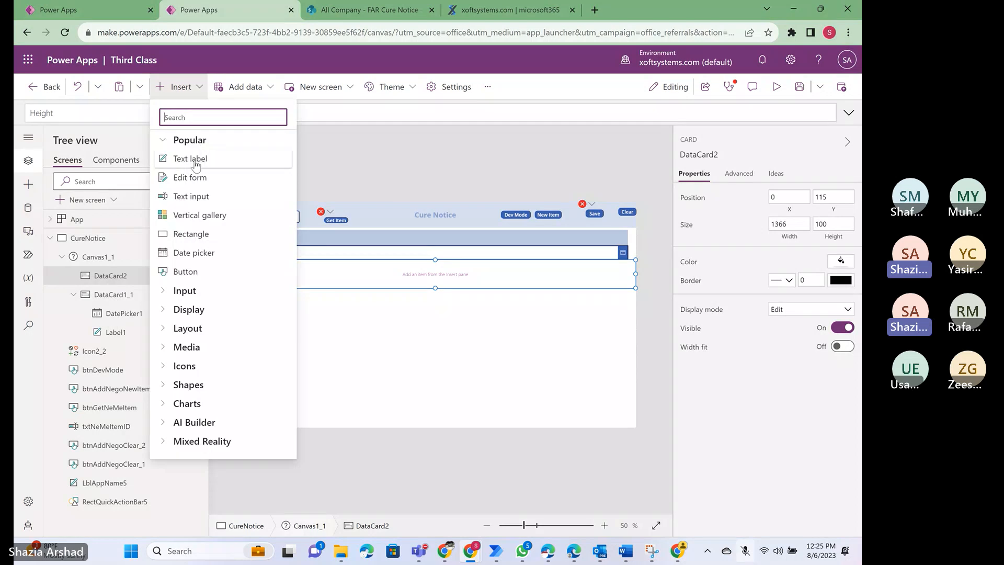
{"action": "left_click", "coordinate": [196, 162]}
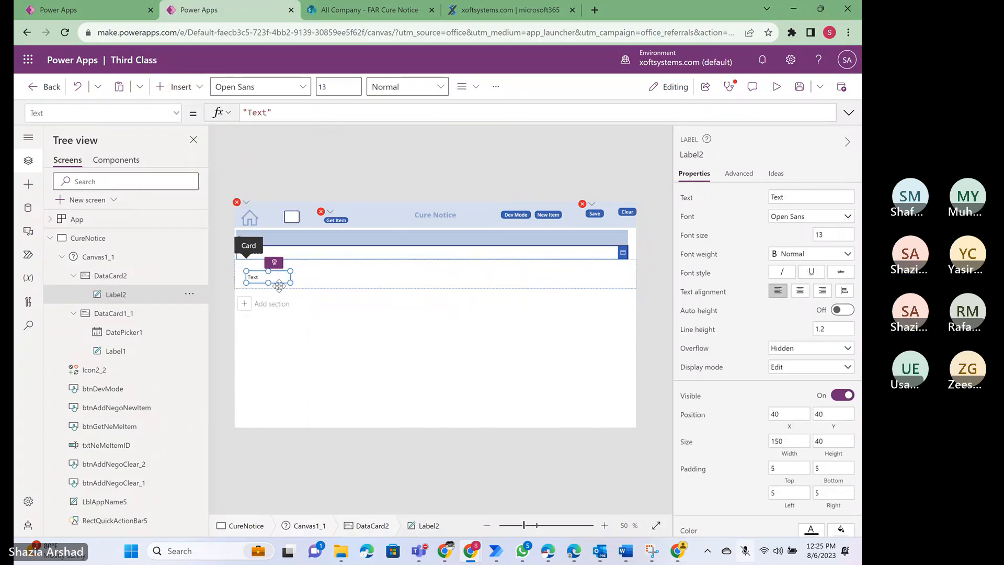
{"action": "double_click", "coordinate": [807, 197]}
{"action": "type", "text": "P"}
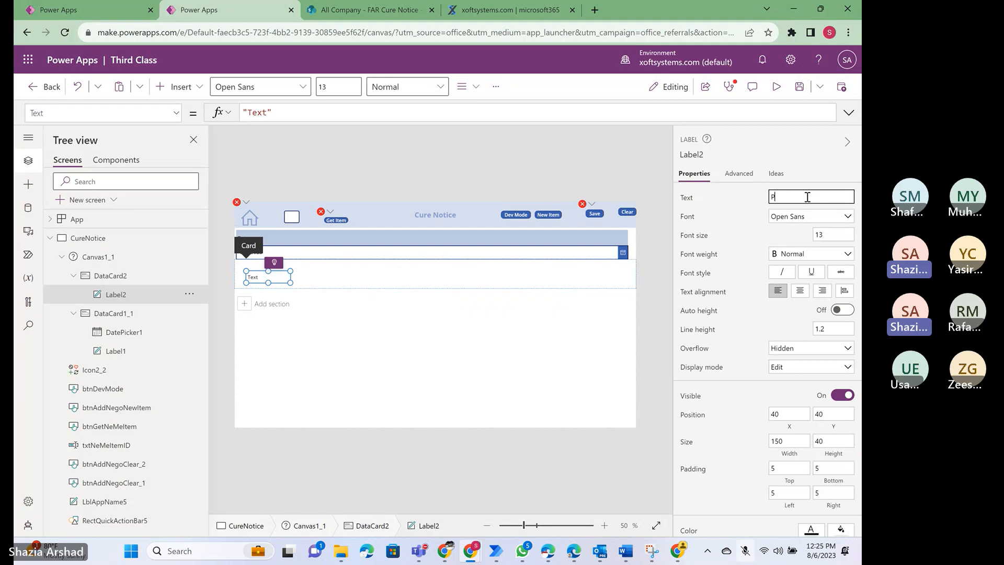
{"action": "type", "text": "OC Name"}
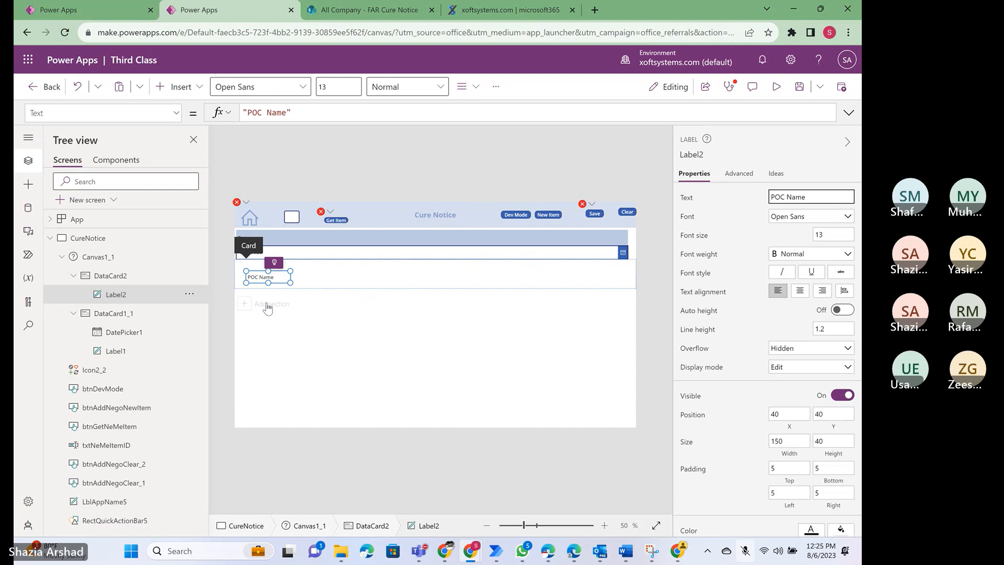
- Add a text input to DataCard2, and stretch the POC Name label across the card's top to about 1334 by 38
{"action": "left_click", "coordinate": [180, 87]}
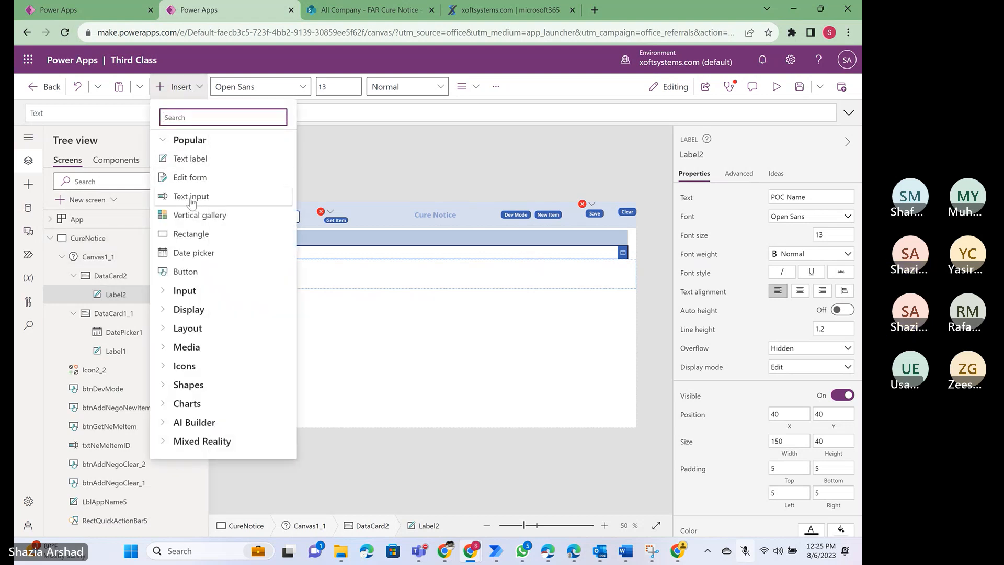
{"action": "left_click", "coordinate": [190, 197]}
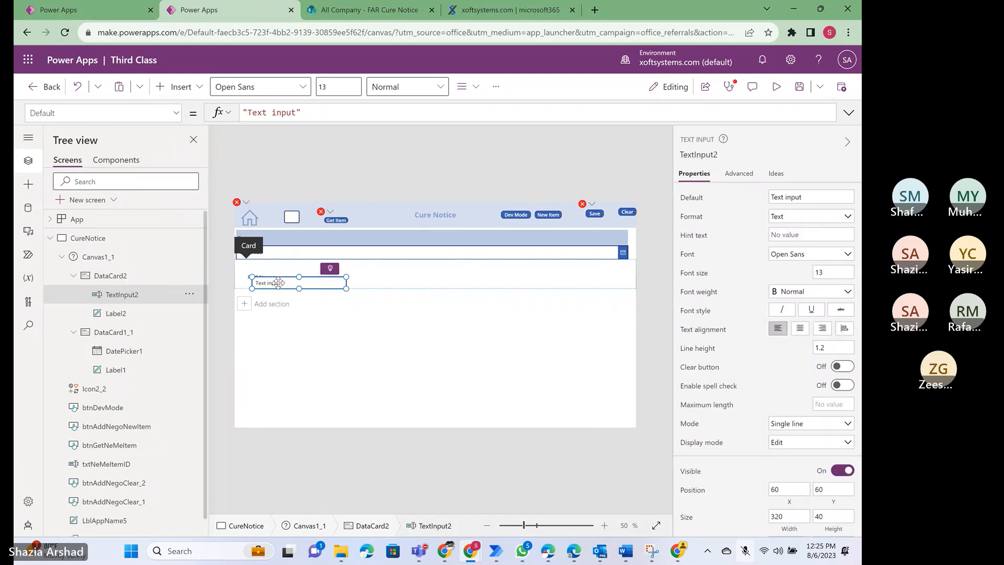
{"action": "left_click", "coordinate": [119, 315]}
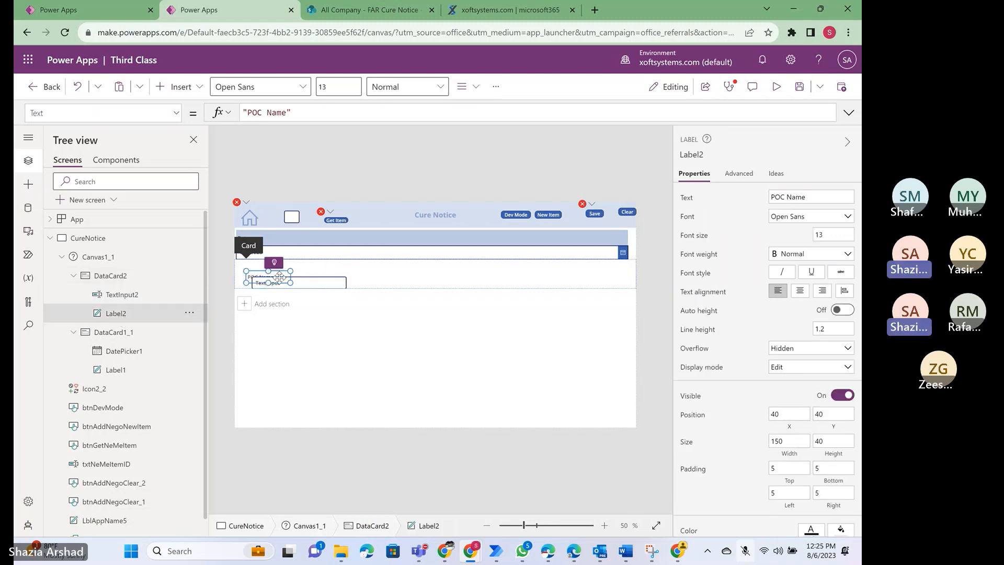
{"action": "left_click_drag", "start_coordinate": [279, 277], "coordinate": [629, 272]}
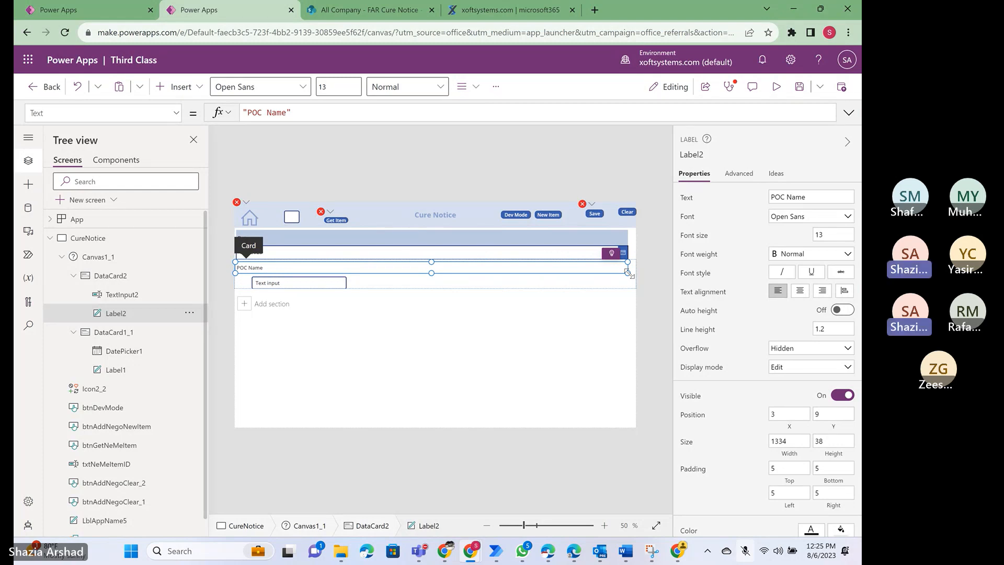
- Fill the POC Name label with the light blue theme color used on the Date label
{"action": "scroll", "coordinate": [790, 361], "scroll_direction": "down", "scroll_amount": 3}
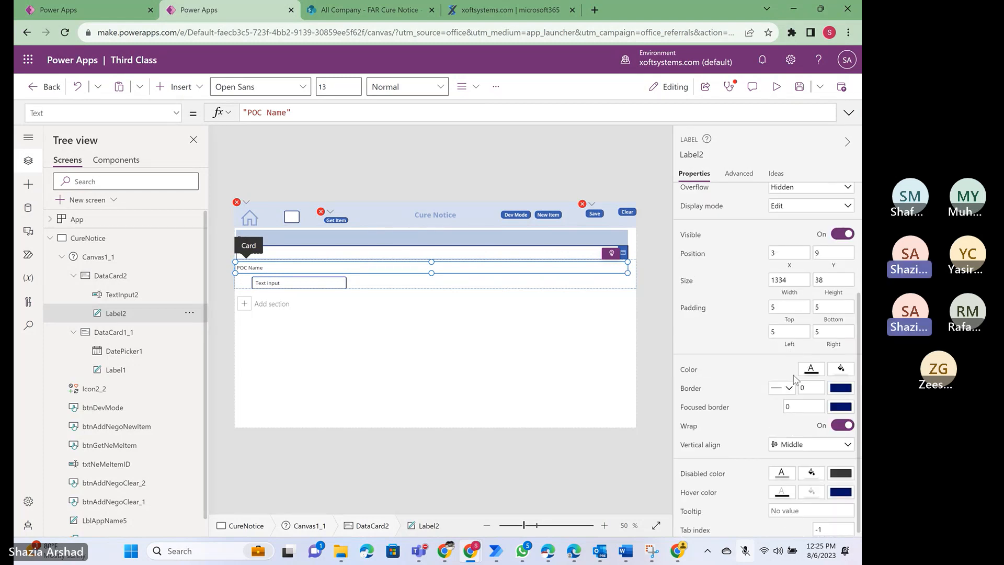
{"action": "left_click", "coordinate": [841, 369]}
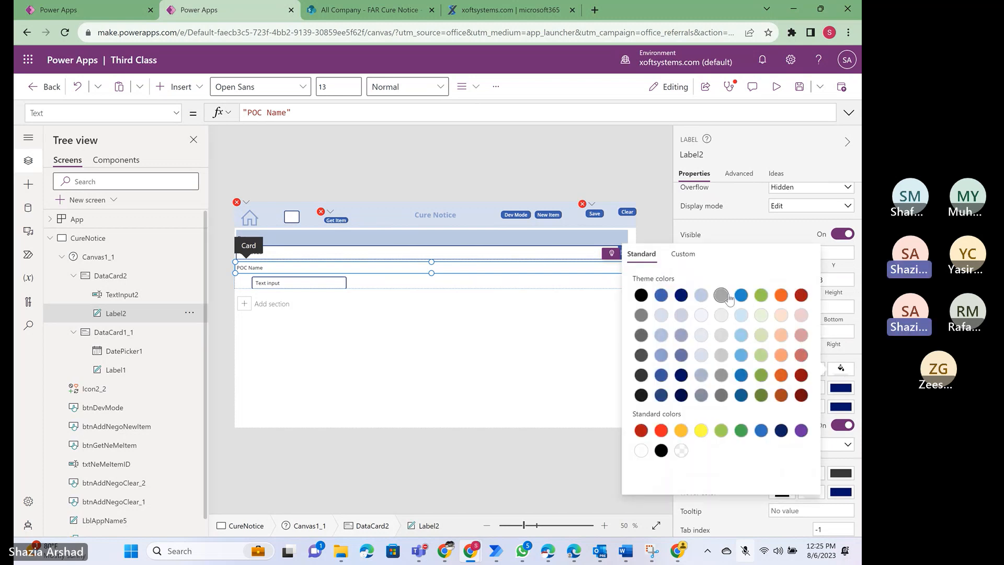
{"action": "left_click", "coordinate": [701, 296]}
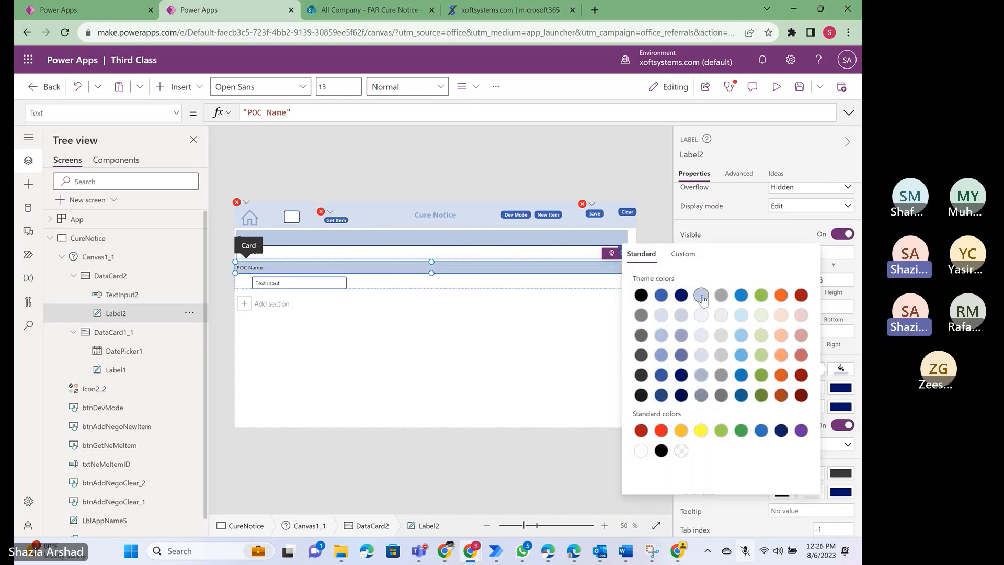
{"action": "left_click", "coordinate": [558, 92]}
- Stretch TextInput2 beneath the POC Name label to a width of about 1351, starting at about X 3, and collapse DataCard2
{"action": "left_click", "coordinate": [320, 284]}
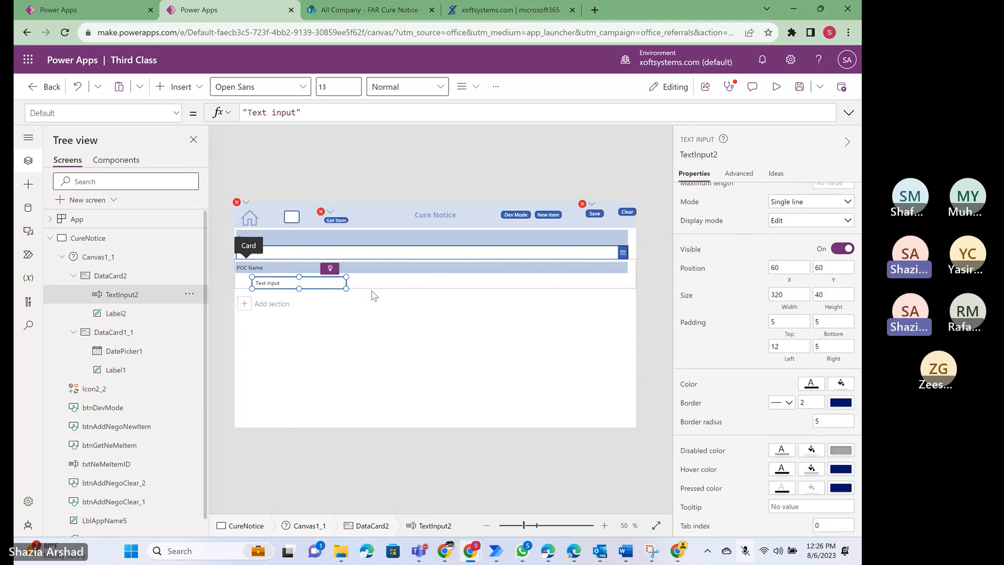
{"action": "left_click_drag", "start_coordinate": [346, 285], "coordinate": [638, 304]}
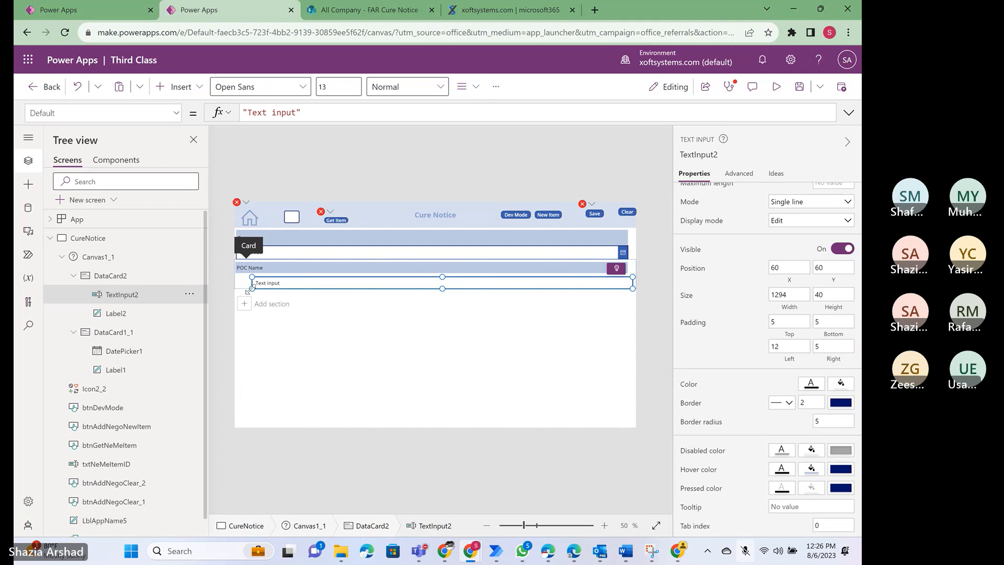
{"action": "left_click_drag", "start_coordinate": [249, 289], "coordinate": [231, 294]}
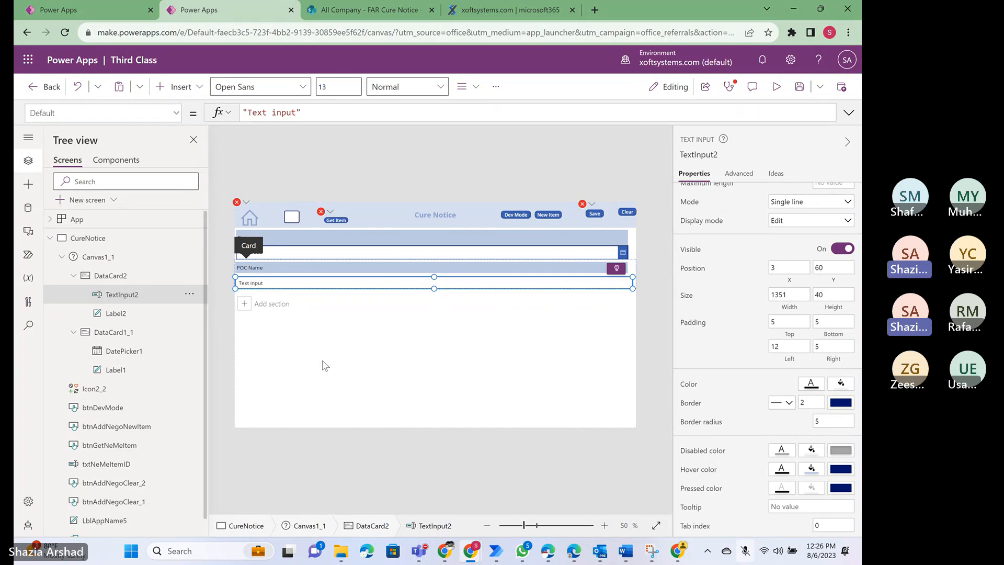
{"action": "left_click", "coordinate": [73, 276]}
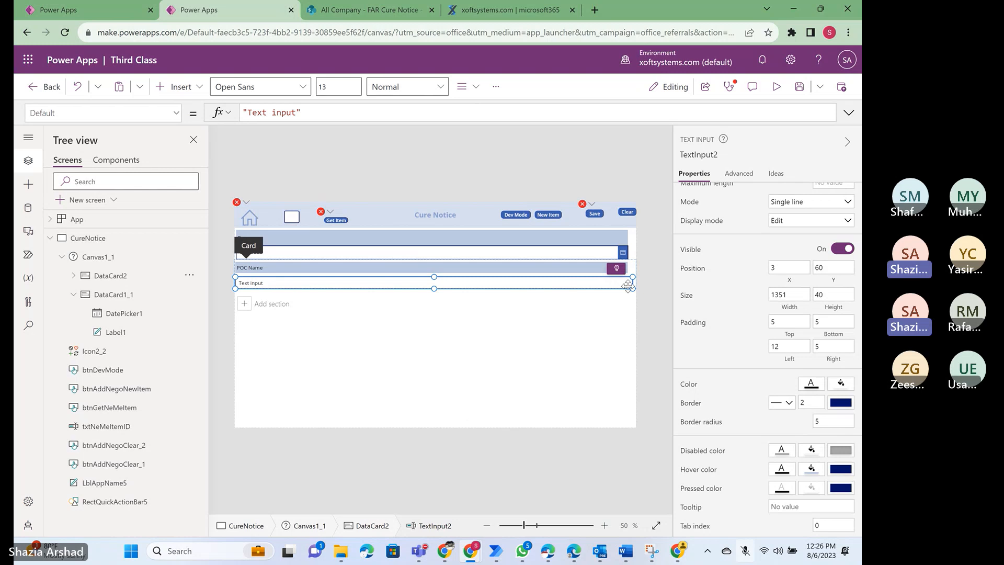
- Set TextInput2's hint text to "POC Name"
{"action": "scroll", "coordinate": [711, 303], "scroll_direction": "up", "scroll_amount": 1}
{"action": "scroll", "coordinate": [712, 304], "scroll_direction": "up", "scroll_amount": 5}
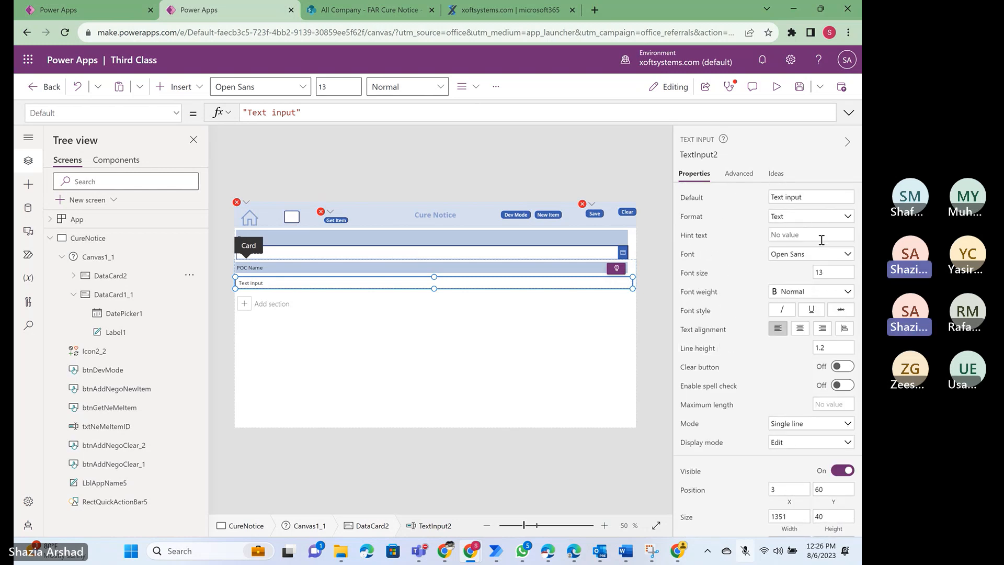
{"action": "left_click", "coordinate": [820, 236]}
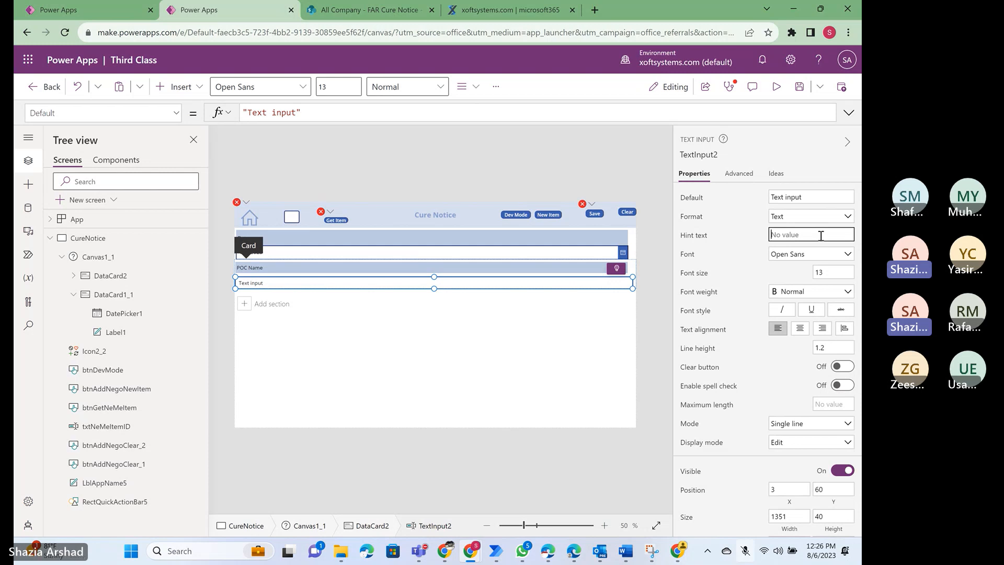
{"action": "type", "text": "POC Name"}
{"action": "left_click", "coordinate": [732, 205]}
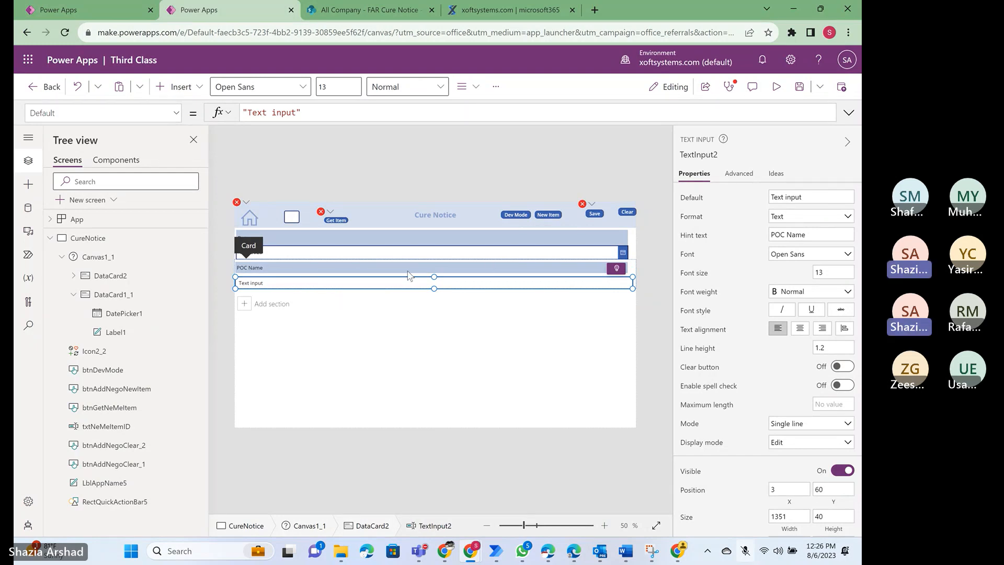
- Inspect the canvas, both data cards and TextInput2, and preview the Cure Notice screen in the running app
{"action": "left_click", "coordinate": [351, 367]}
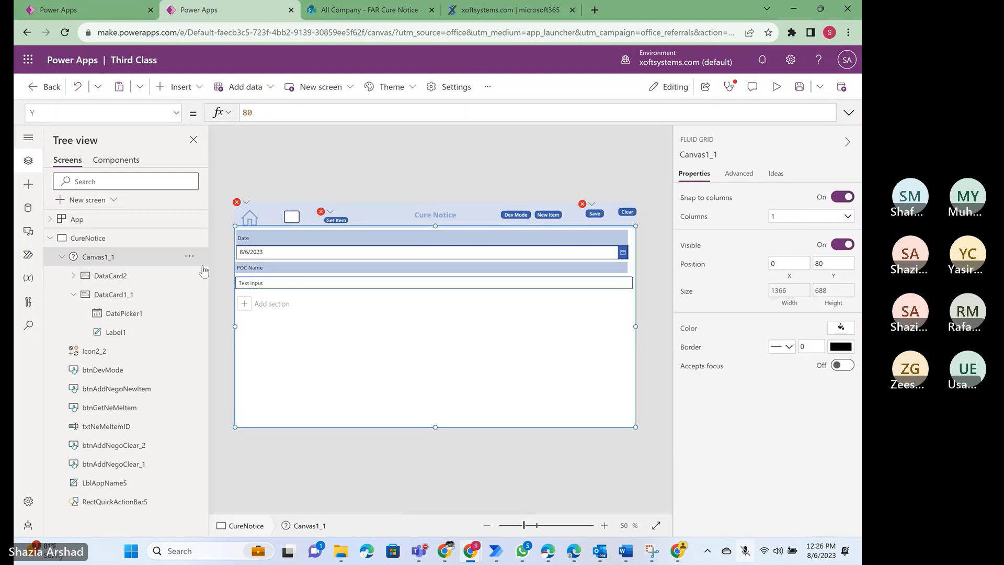
{"action": "left_click", "coordinate": [96, 282]}
{"action": "left_click", "coordinate": [114, 298]}
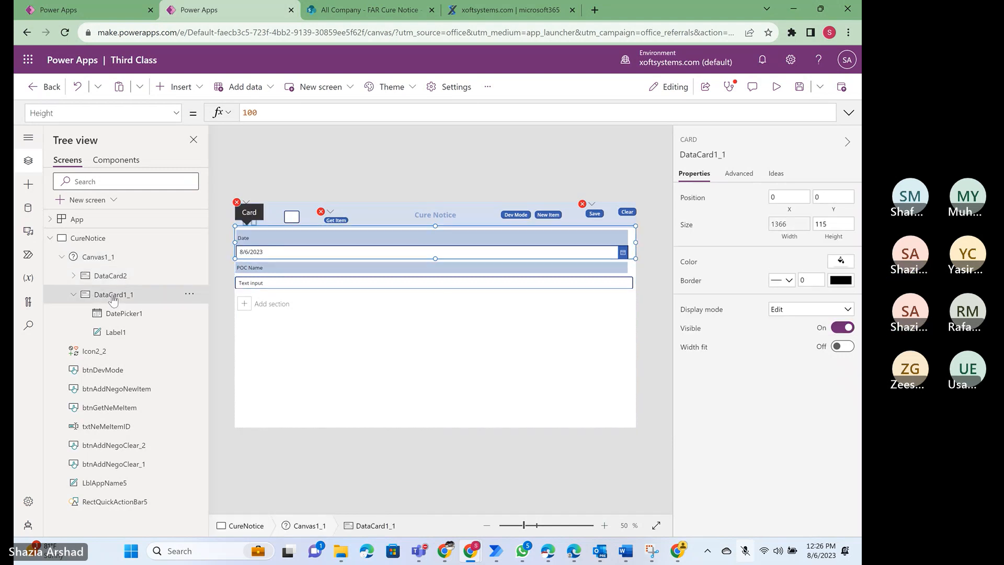
{"action": "left_click", "coordinate": [375, 287]}
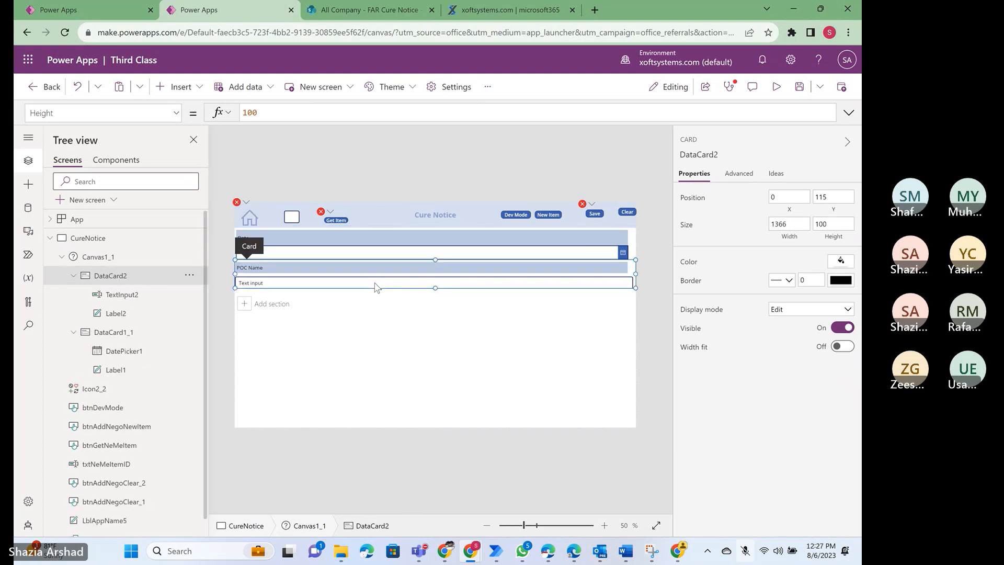
{"action": "left_click", "coordinate": [121, 296]}
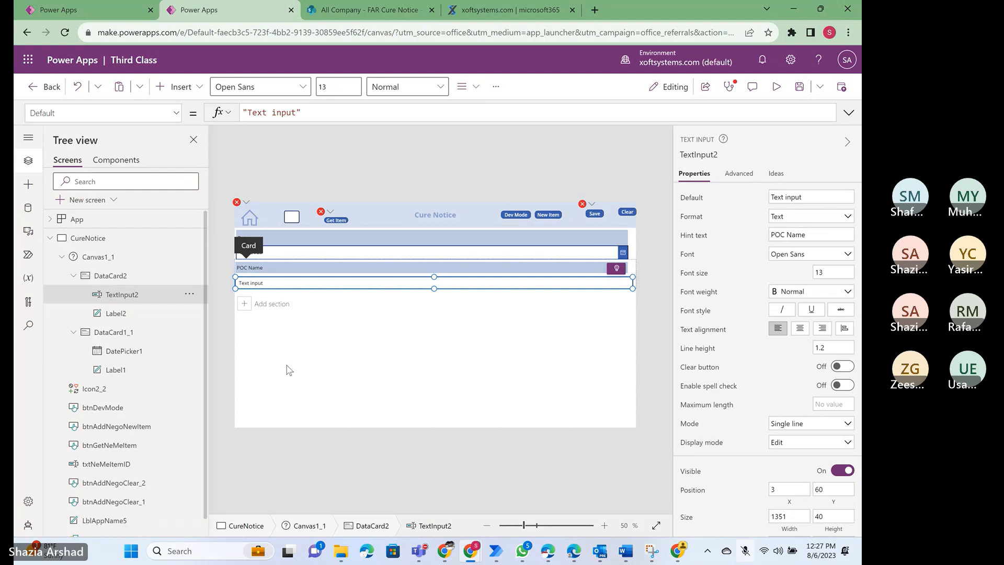
{"action": "left_click", "coordinate": [339, 373]}
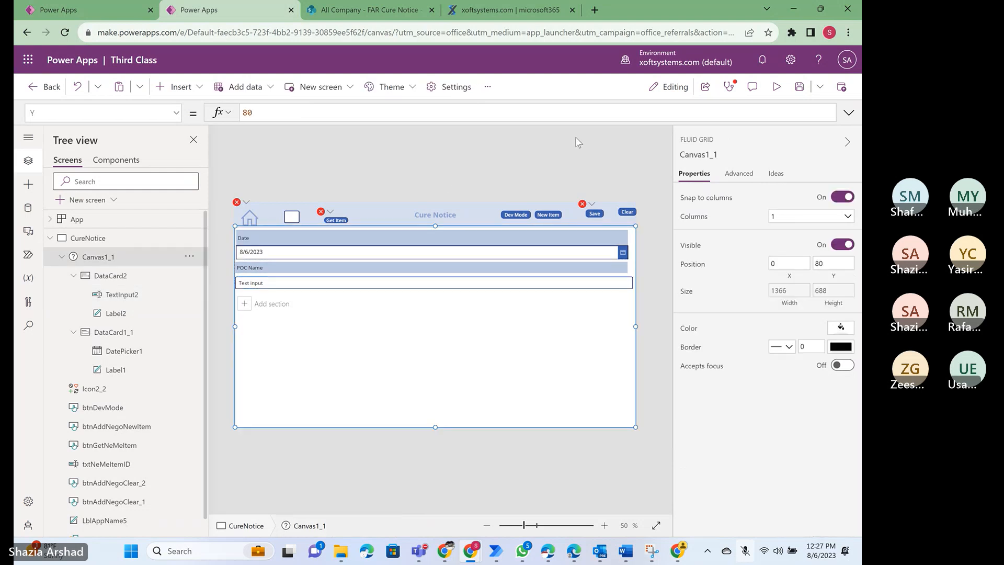
{"action": "left_click", "coordinate": [776, 89]}
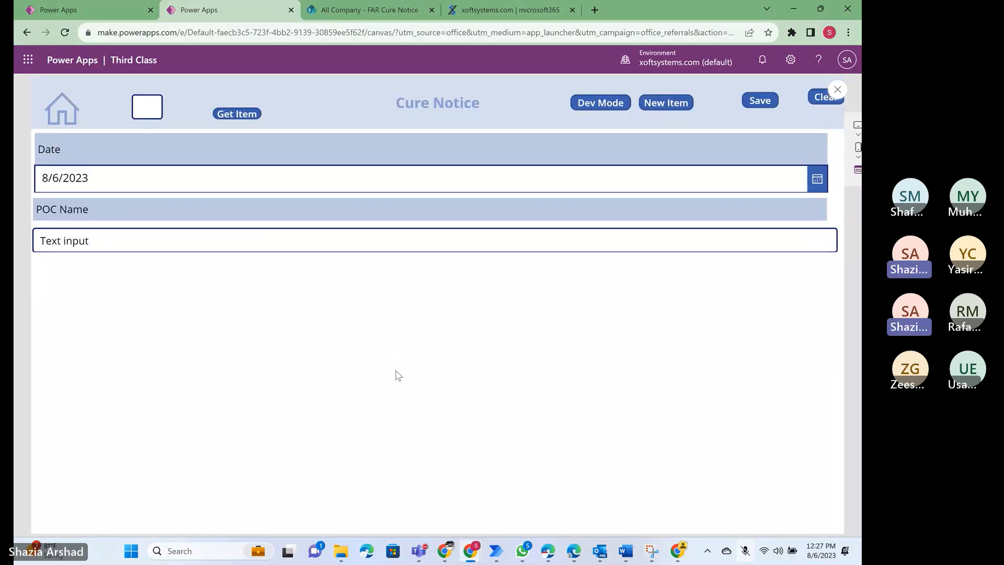
{"action": "left_click", "coordinate": [837, 91]}
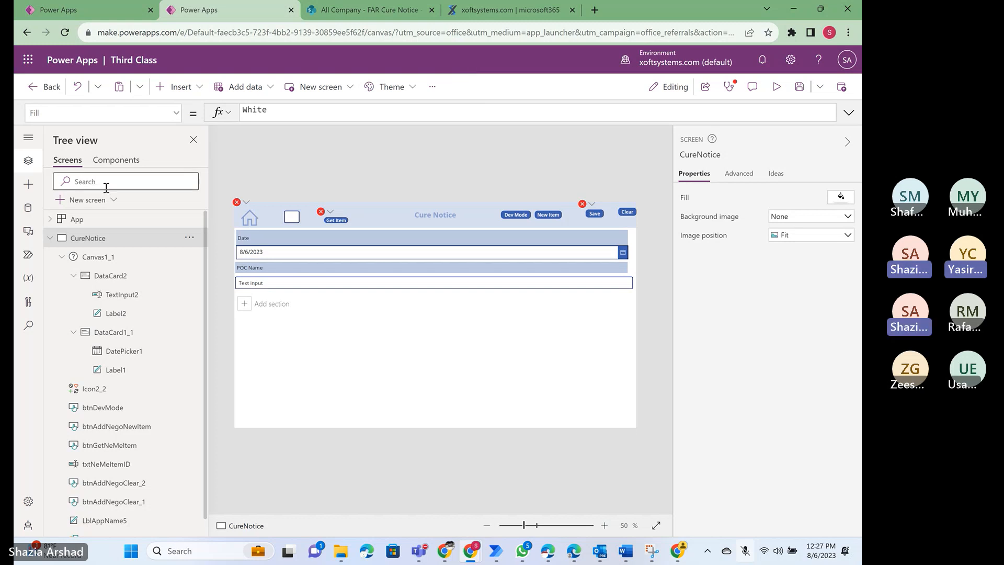
- Search the app's data sources for SharePoint and open the first existing SharePoint connection
{"action": "left_click", "coordinate": [28, 211]}
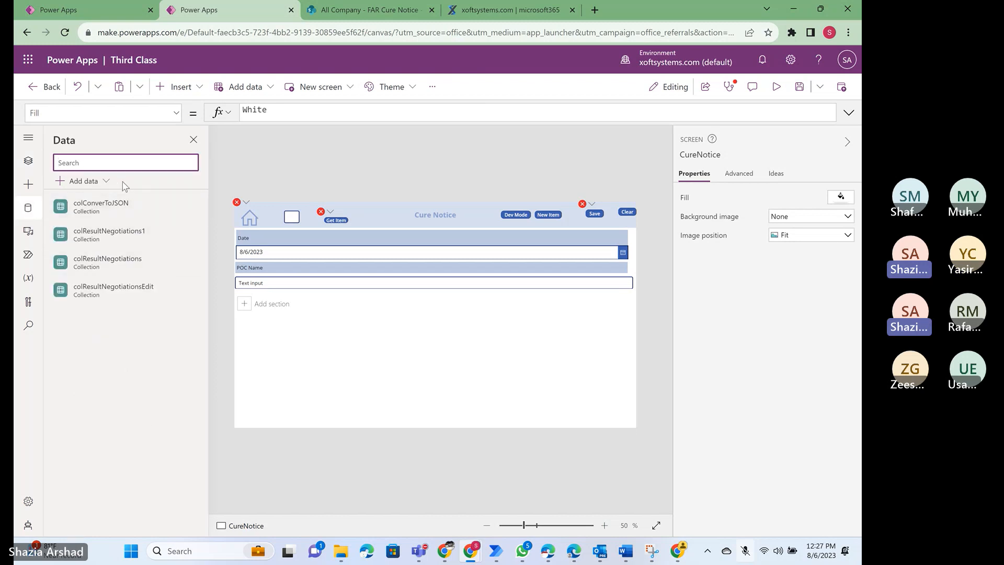
{"action": "left_click", "coordinate": [106, 183]}
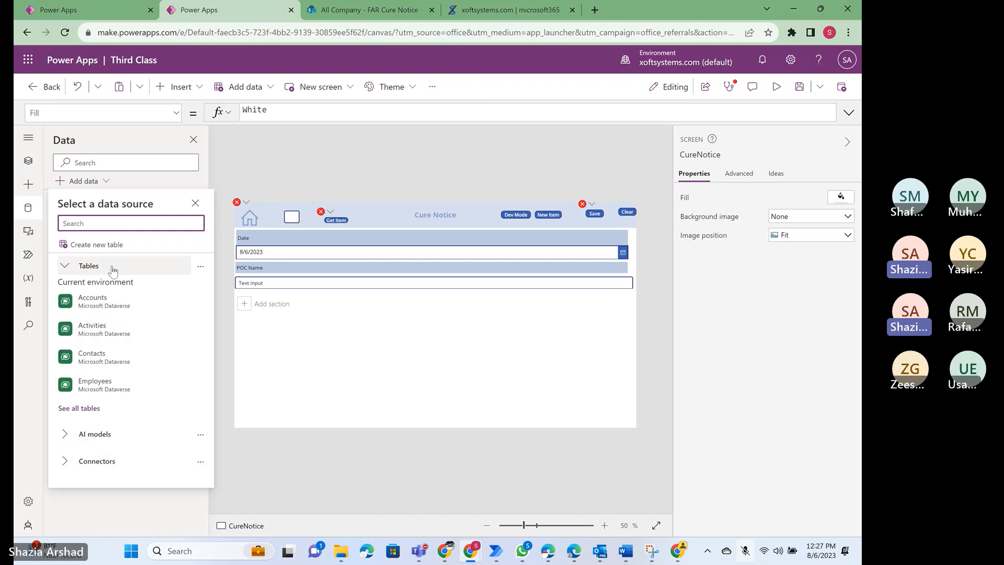
{"action": "type", "text": "sharepoin"}
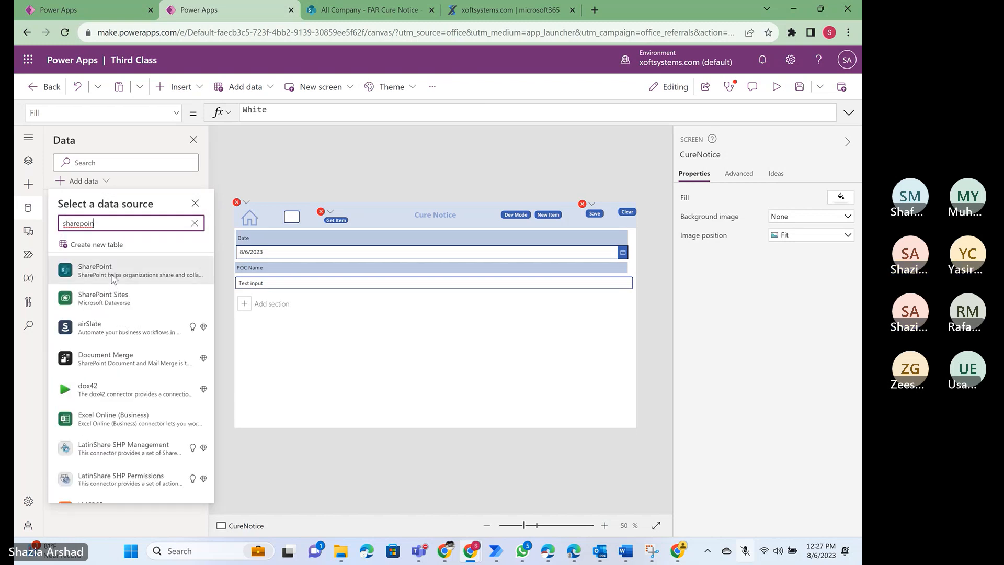
{"action": "left_click", "coordinate": [113, 277]}
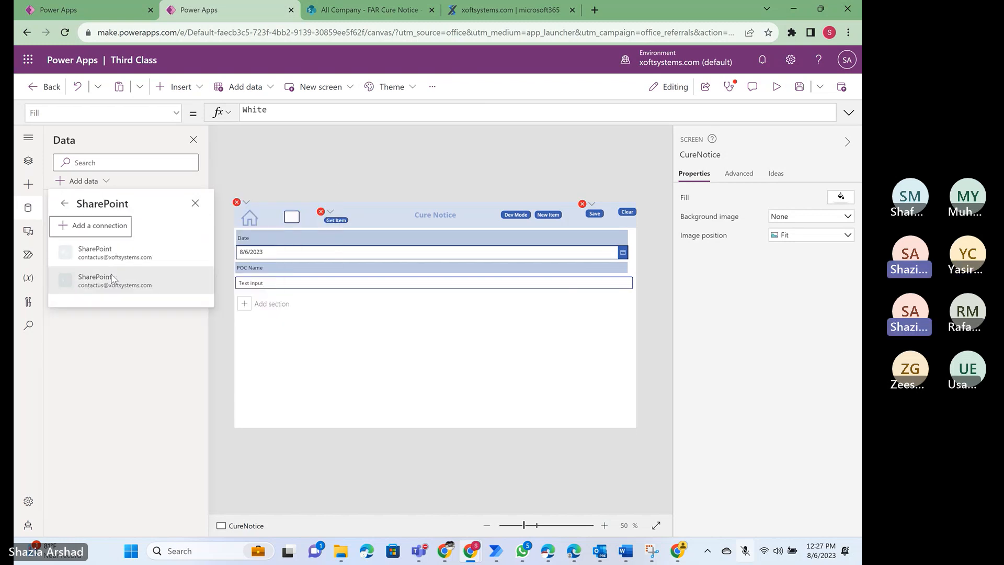
{"action": "left_click", "coordinate": [112, 262]}
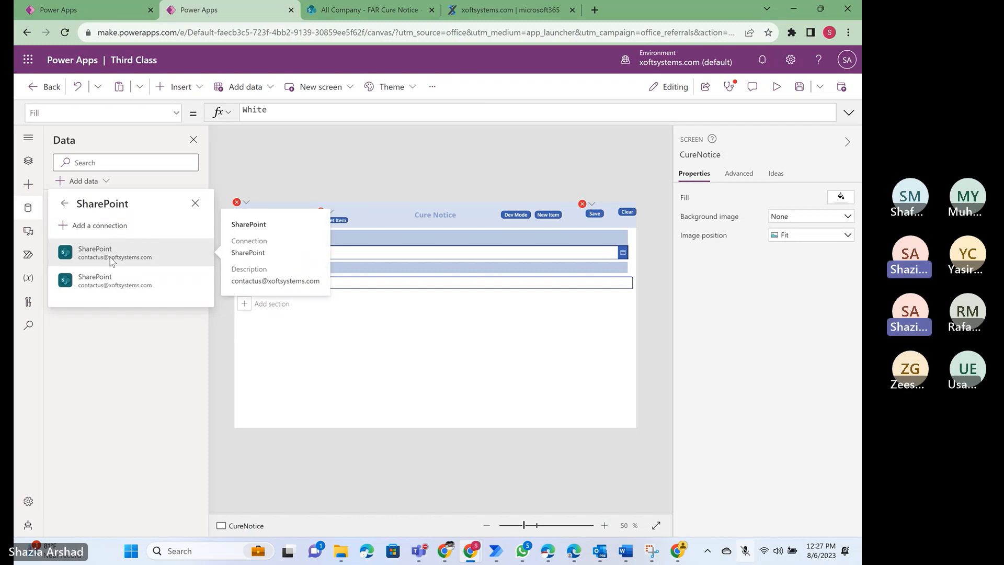
{"action": "left_click", "coordinate": [112, 261]}
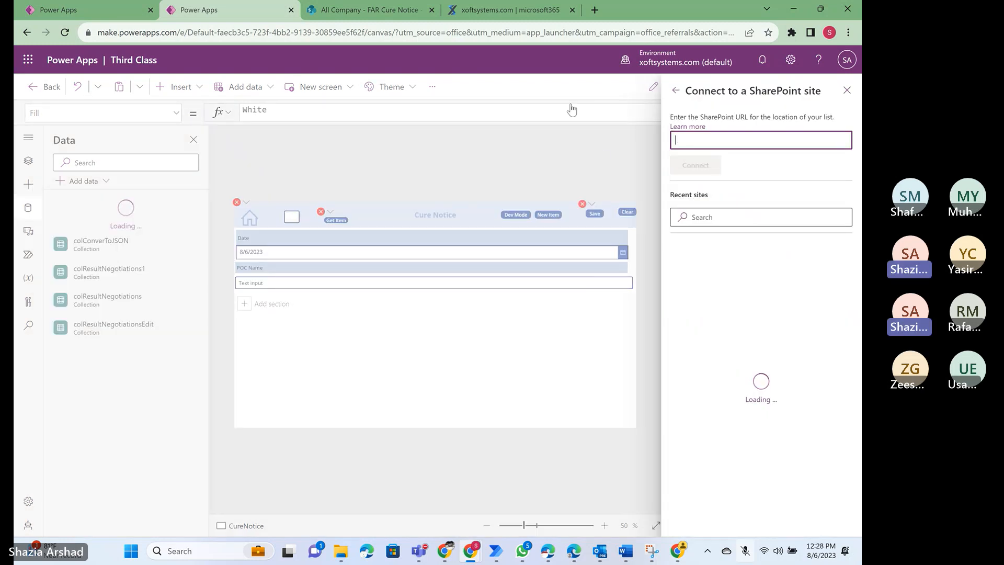
- Check the FAR Cure Notice list's site in SharePoint and choose the All Company site for the connection
{"action": "left_click", "coordinate": [381, 14]}
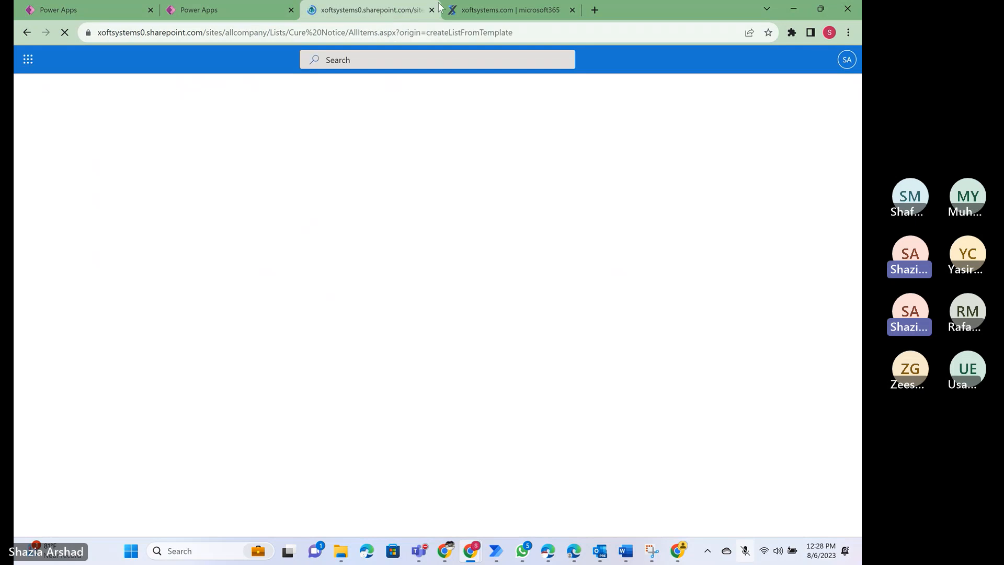
{"action": "left_click", "coordinate": [222, 8]}
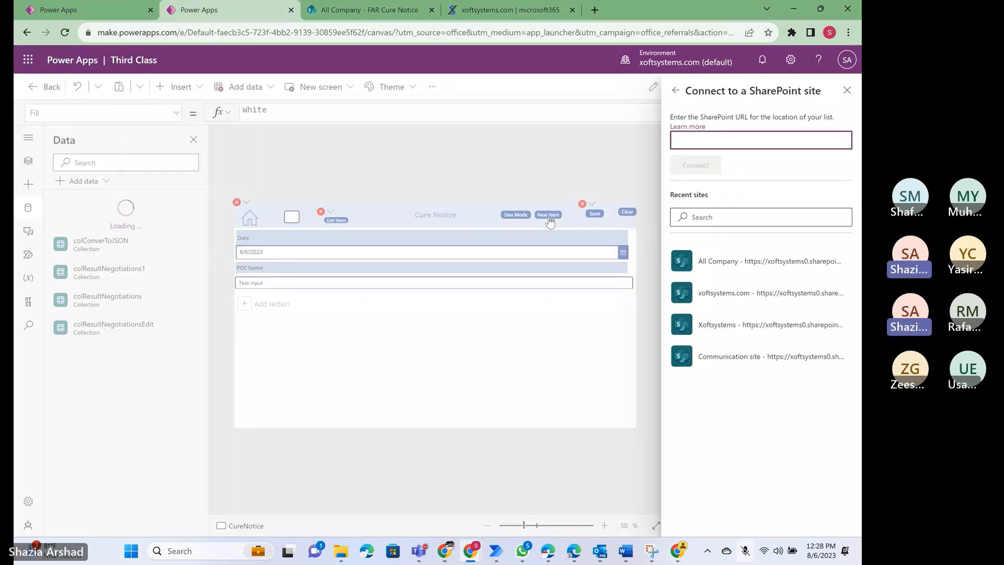
{"action": "left_click", "coordinate": [741, 271]}
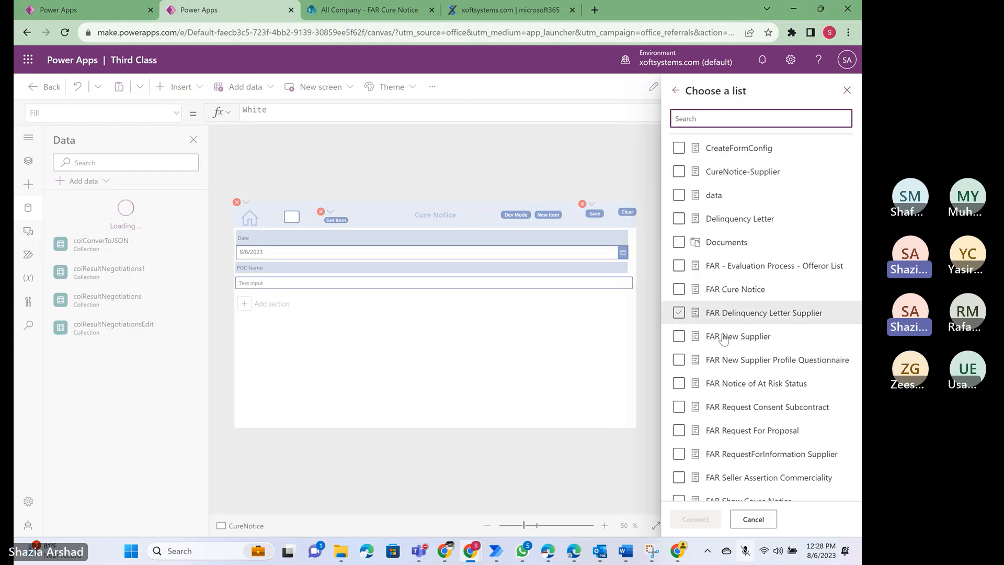
- Search the site's lists for "far cure" and connect the FAR Cure Notice list to the app
{"action": "scroll", "coordinate": [727, 337], "scroll_direction": "down", "scroll_amount": 2}
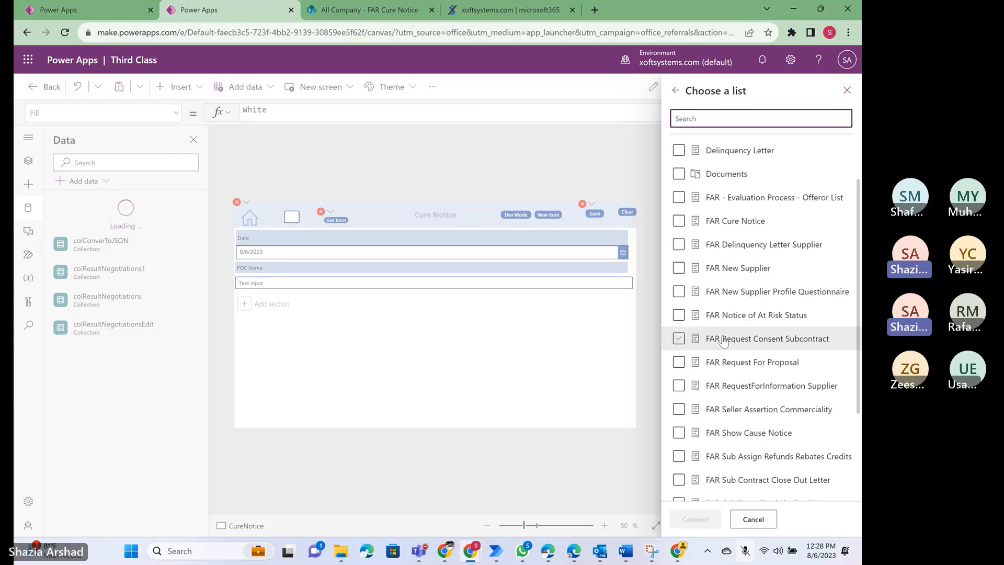
{"action": "type", "text": "far"}
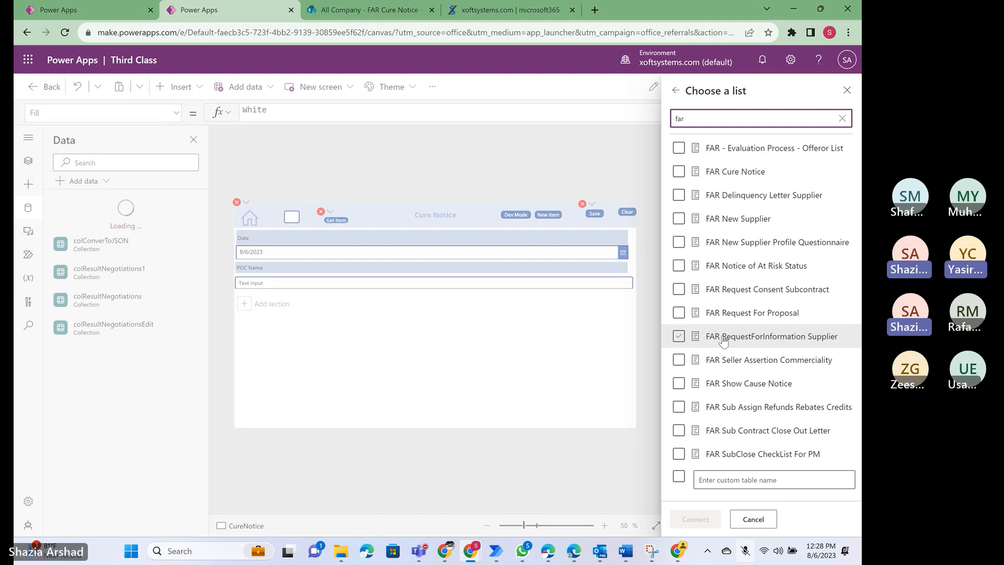
{"action": "type", "text": " cure"}
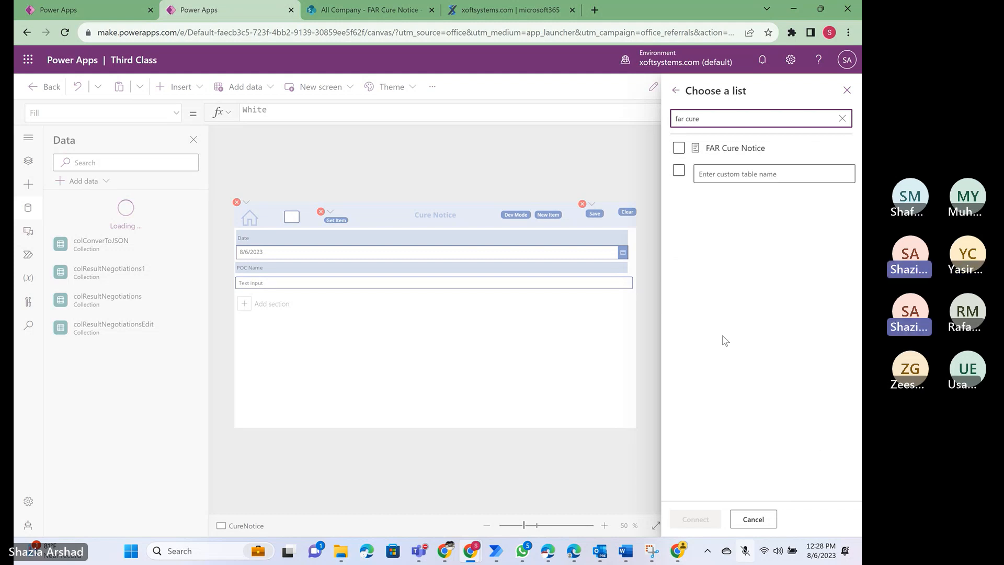
{"action": "left_click", "coordinate": [678, 147]}
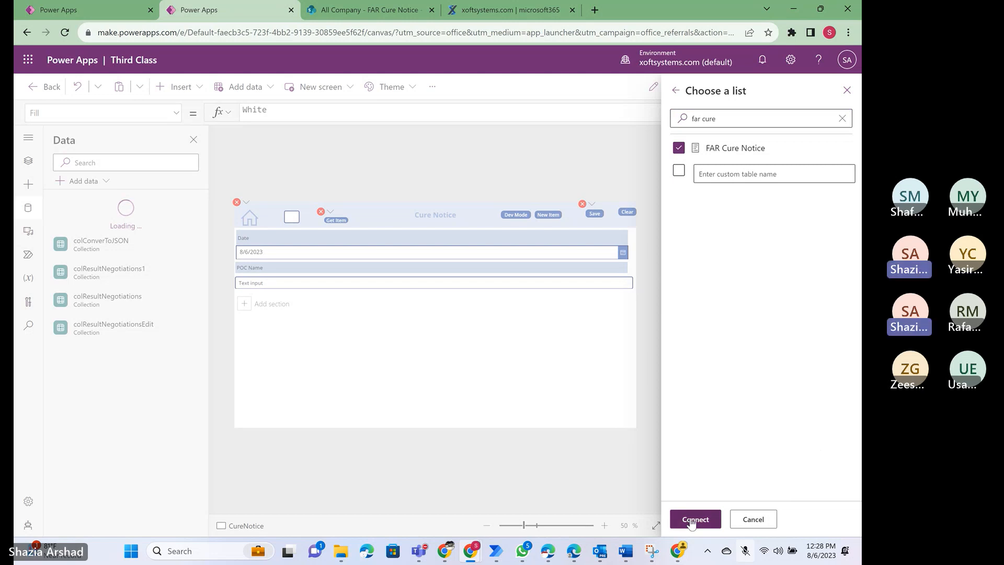
{"action": "left_click", "coordinate": [692, 518]}
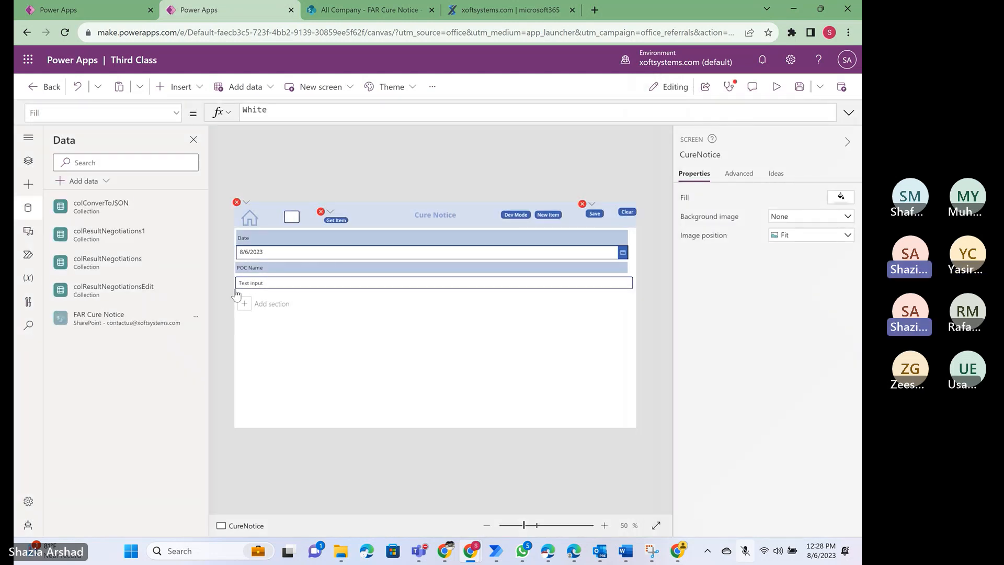
- Return to the screen's control tree, look at DataCard2 and select the Get Item button in the Cure Notice header
{"action": "left_click", "coordinate": [28, 162]}
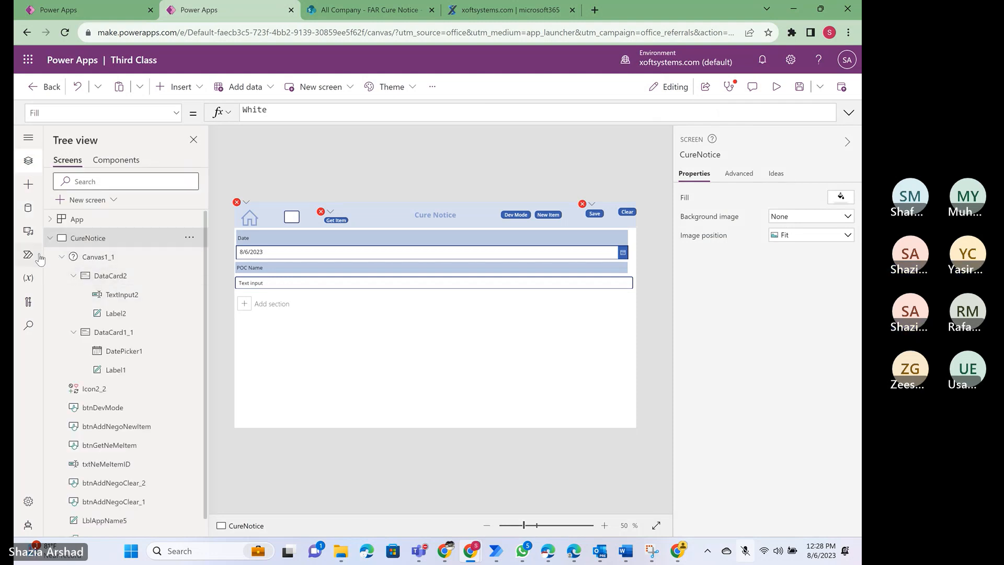
{"action": "left_click", "coordinate": [114, 280]}
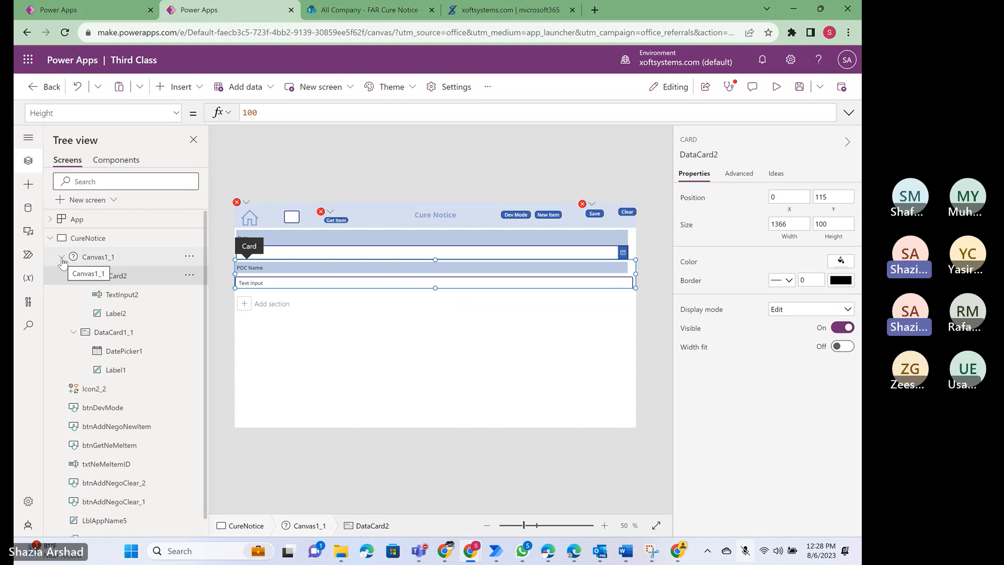
{"action": "left_click", "coordinate": [334, 220]}
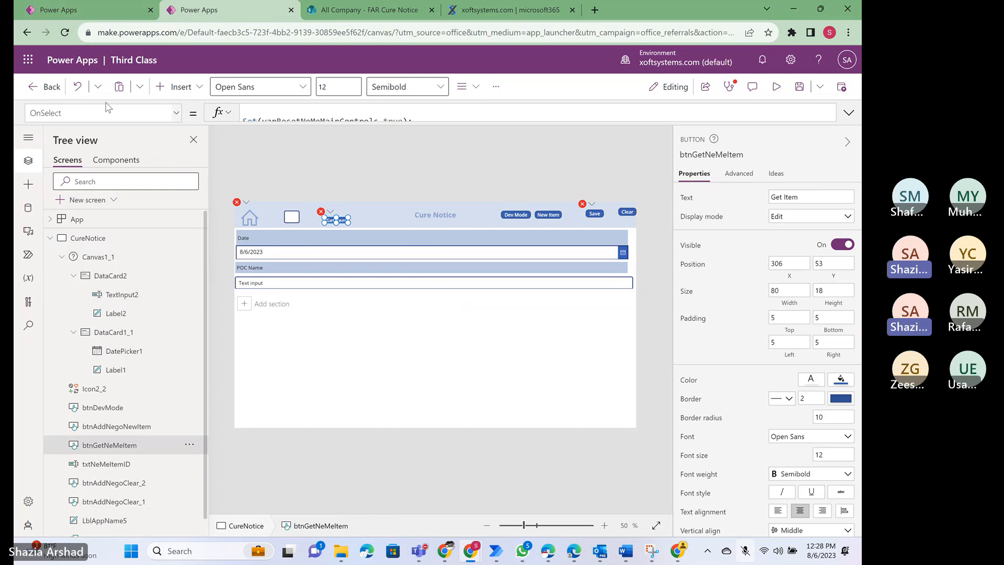
- Switch to the CPSR ProDocs - Direct app and select the full OnSelect formula of the Negotiation Memorandum screen's Get Item button
{"action": "left_click", "coordinate": [90, 13]}
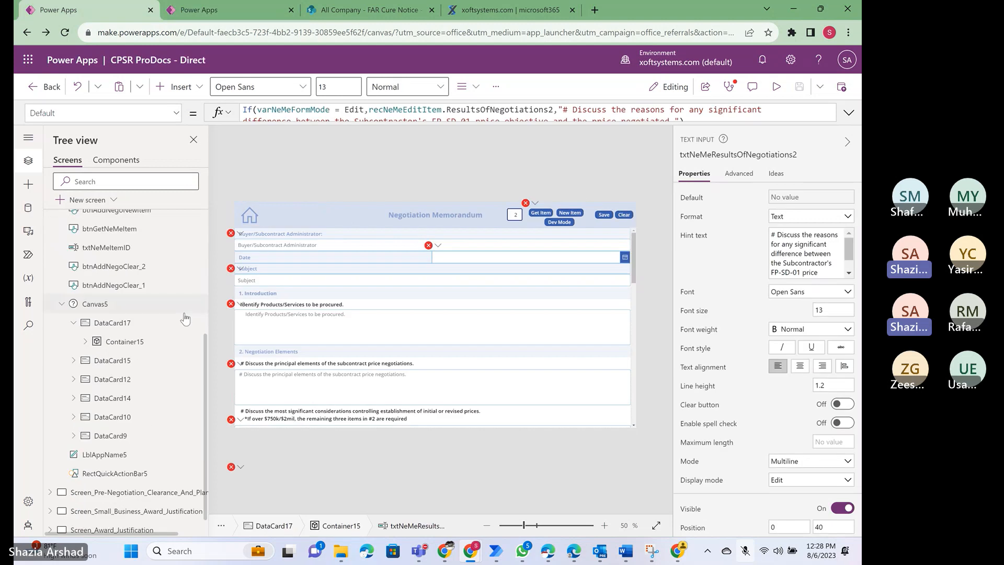
{"action": "scroll", "coordinate": [124, 324], "scroll_direction": "up", "scroll_amount": 3}
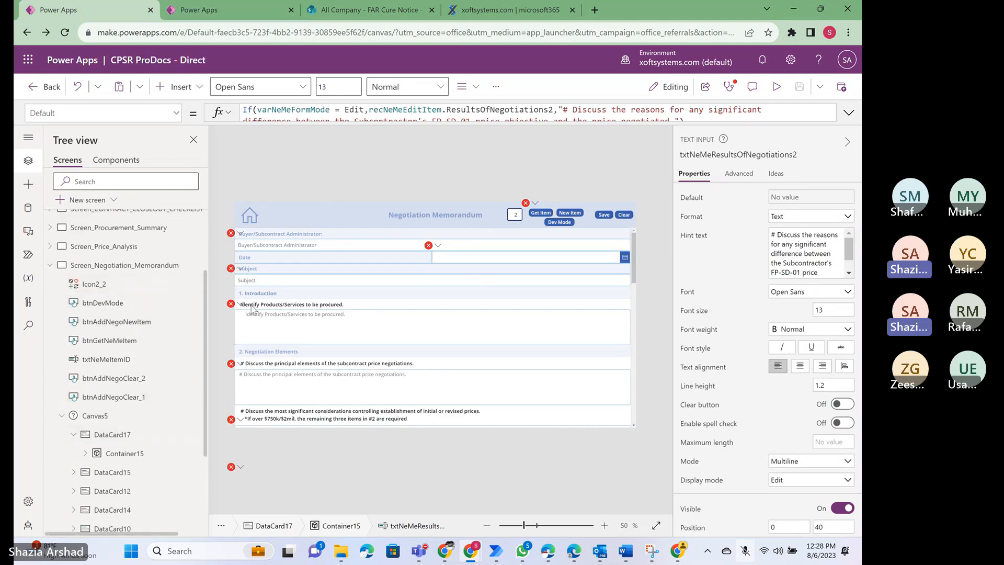
{"action": "scroll", "coordinate": [112, 430], "scroll_direction": "down", "scroll_amount": 1}
{"action": "scroll", "coordinate": [111, 431], "scroll_direction": "down", "scroll_amount": 2}
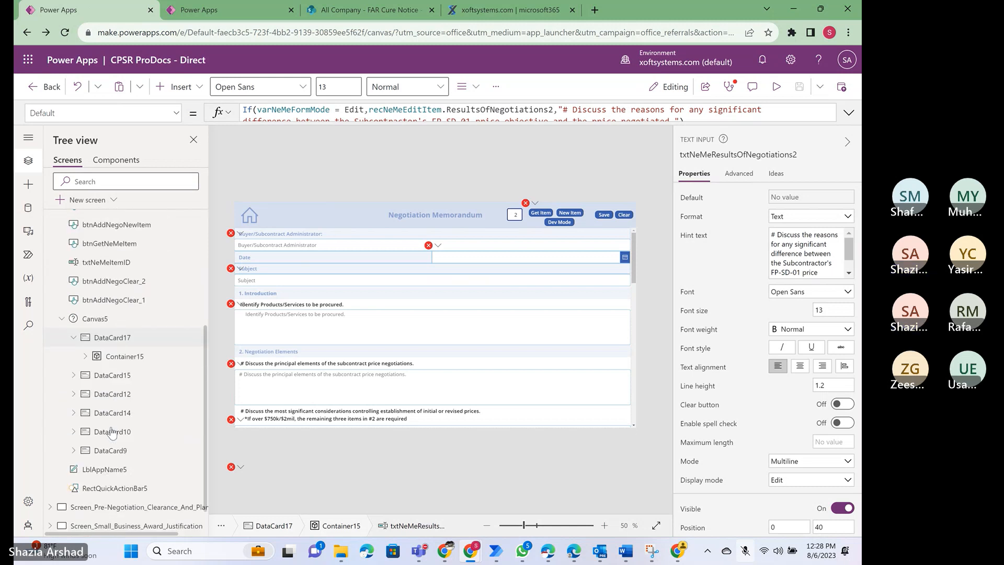
{"action": "scroll", "coordinate": [112, 432], "scroll_direction": "up", "scroll_amount": 2}
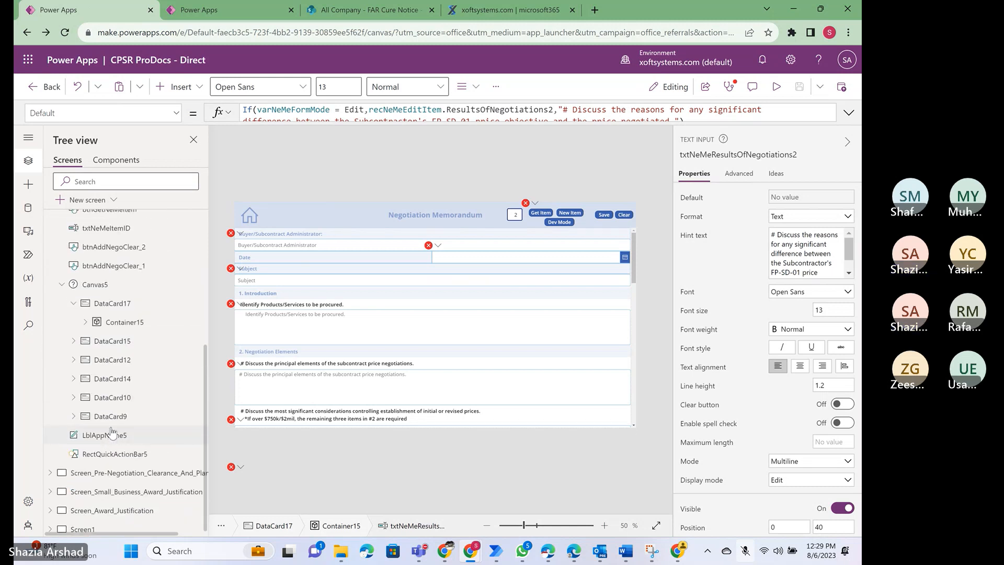
{"action": "left_click", "coordinate": [547, 216]}
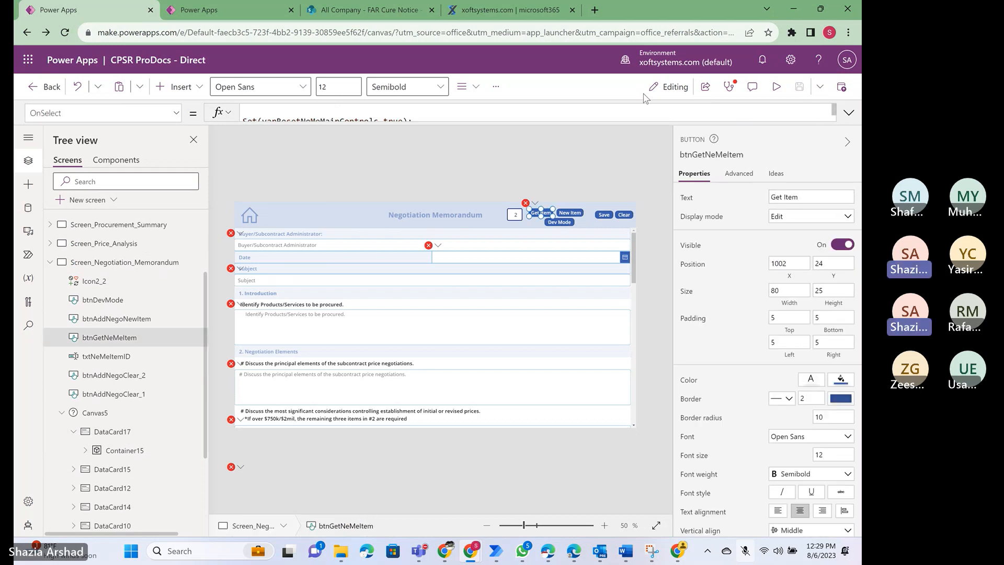
{"action": "left_click", "coordinate": [848, 113]}
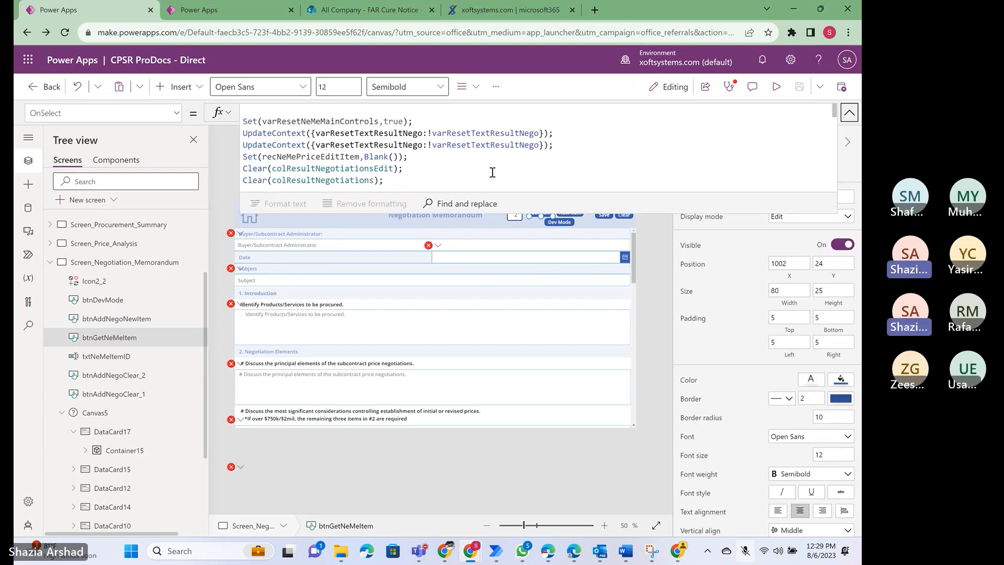
{"action": "left_click", "coordinate": [493, 172]}
{"action": "key", "text": "ctrl+a"}
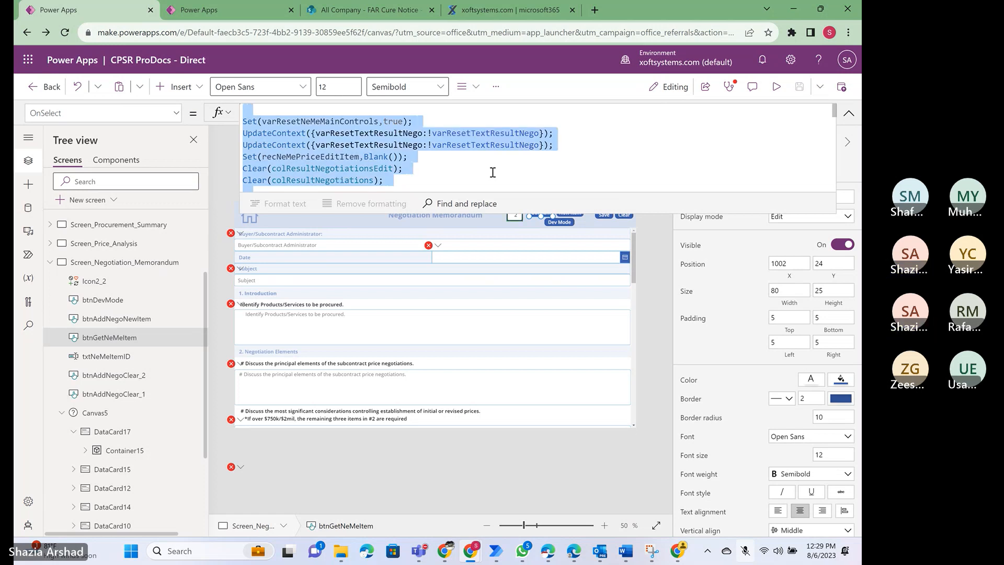
- Back in the Third Class app, examine the Get Item button's OnSelect formula, from the variable resets through the LookUp and collection code
{"action": "left_click", "coordinate": [227, 15]}
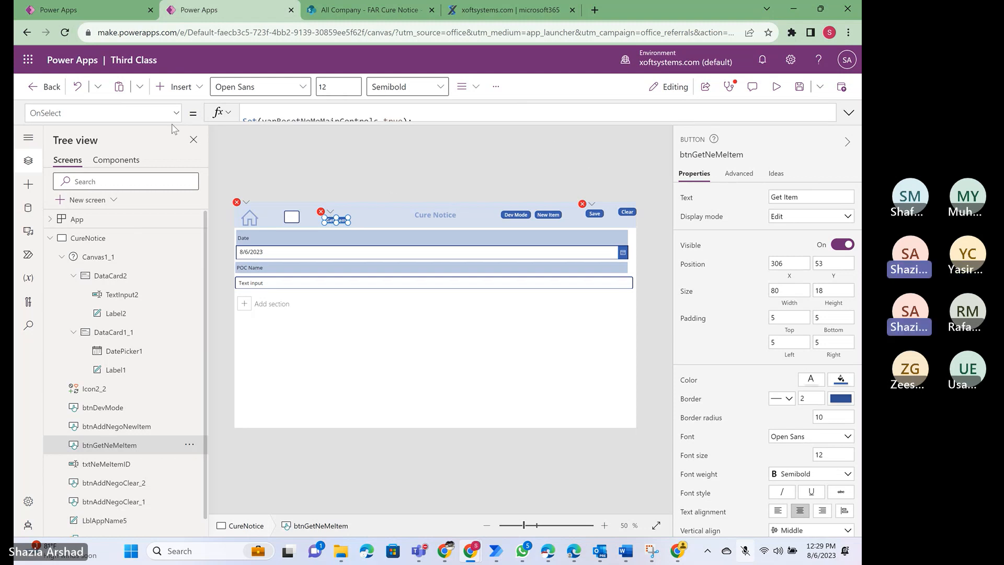
{"action": "left_click", "coordinate": [848, 112]}
{"action": "left_click", "coordinate": [478, 160]}
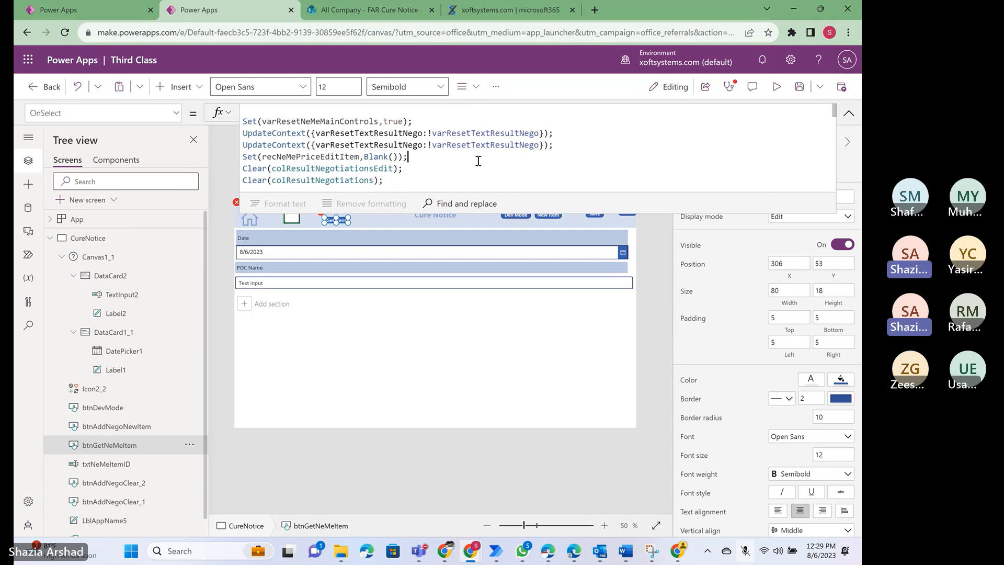
{"action": "key", "text": "Up"}
{"action": "key", "text": "Up"}
{"action": "key", "text": "Down"}
{"action": "key", "text": "Down"}
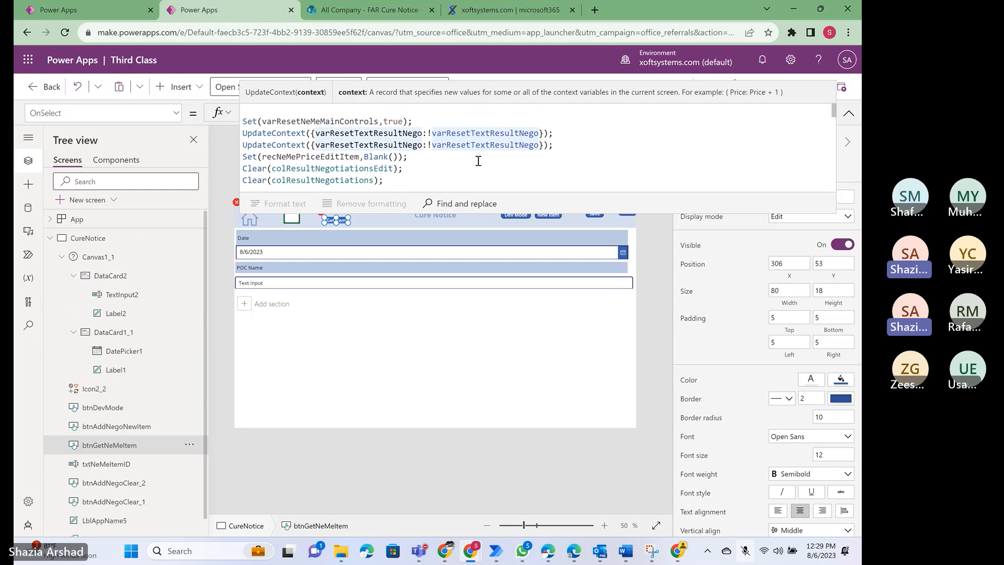
{"action": "key", "text": "Down"}
{"action": "key", "text": "Down"}
{"action": "key", "text": "Down"}
{"action": "key", "text": "Down"}
{"action": "key", "text": "Down"}
{"action": "key", "text": "Down"}
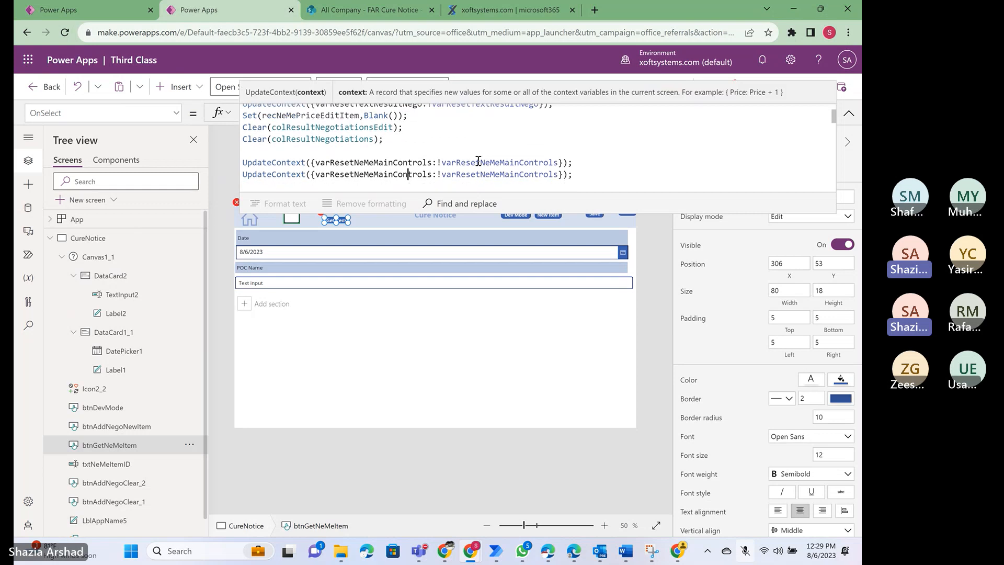
{"action": "key", "text": "Down"}
{"action": "key", "text": "Down"}
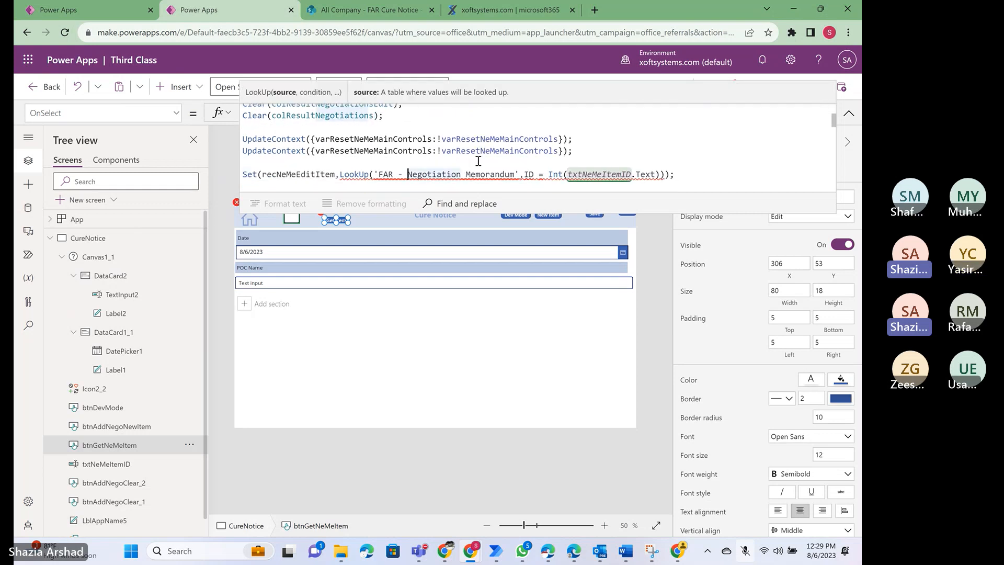
{"action": "key", "text": "Down"}
{"action": "key", "text": "Down"}
{"action": "key", "text": "Down"}
{"action": "key", "text": "Down"}
{"action": "key", "text": "Down"}
{"action": "key", "text": "Down"}
{"action": "key", "text": "Down"}
{"action": "key", "text": "Down"}
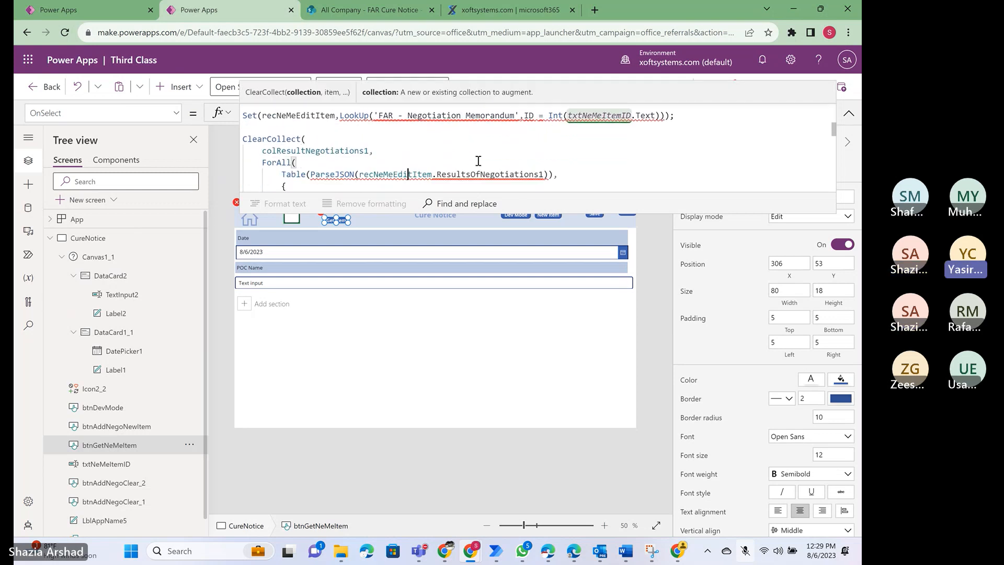
{"action": "key", "text": "Down"}
{"action": "key", "text": "Down"}
{"action": "key", "text": "Down"}
{"action": "key", "text": "Down"}
{"action": "key", "text": "Down"}
{"action": "key", "text": "Down"}
{"action": "key", "text": "Down"}
{"action": "key", "text": "Down"}
{"action": "key", "text": "Down"}
{"action": "key", "text": "Down"}
{"action": "key", "text": "Down"}
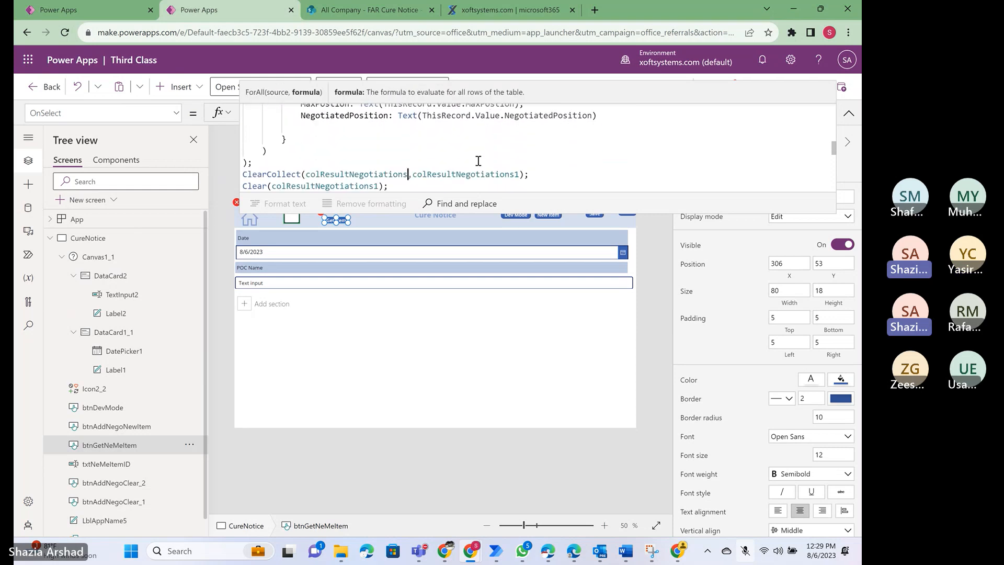
{"action": "key", "text": "Down"}
{"action": "key", "text": "Down"}
{"action": "key", "text": "Down"}
{"action": "key", "text": "Down"}
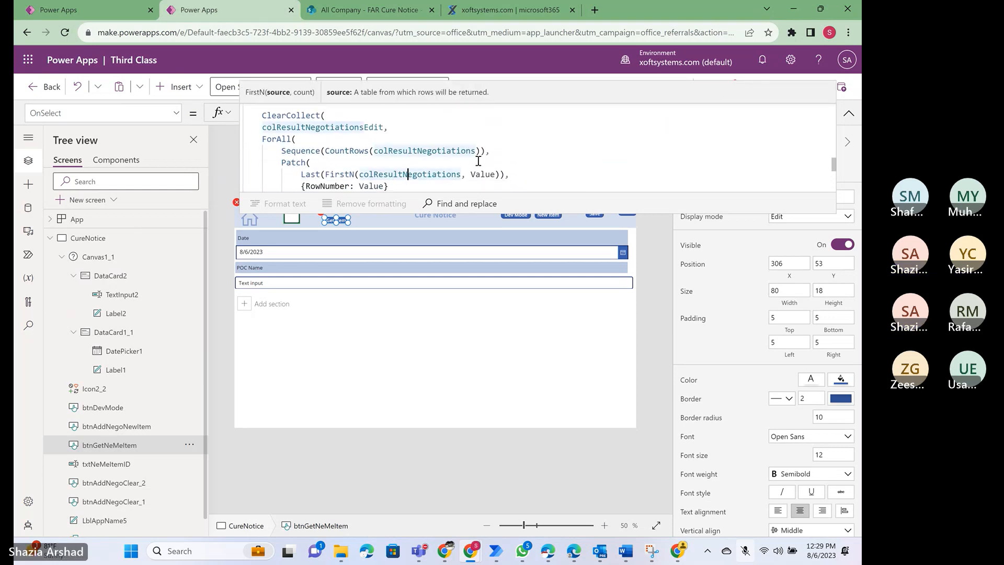
{"action": "key", "text": "Up"}
{"action": "key", "text": "Up"}
{"action": "key", "text": "Up"}
{"action": "key", "text": "Up"}
{"action": "key", "text": "Up"}
{"action": "key", "text": "Up"}
{"action": "key", "text": "Up"}
{"action": "key", "text": "Up"}
{"action": "key", "text": "Up"}
{"action": "key", "text": "Up"}
{"action": "key", "text": "Up"}
{"action": "key", "text": "Up"}
{"action": "key", "text": "Up"}
{"action": "key", "text": "Up"}
{"action": "key", "text": "Up"}
{"action": "key", "text": "Up"}
{"action": "key", "text": "Up"}
{"action": "key", "text": "Up"}
{"action": "key", "text": "Up"}
{"action": "key", "text": "Up"}
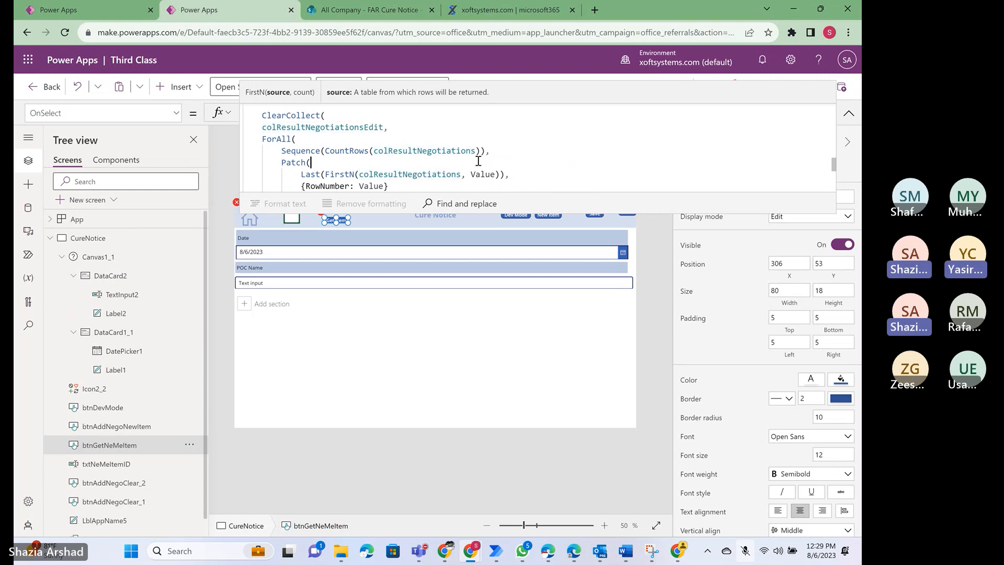
{"action": "key", "text": "Up"}
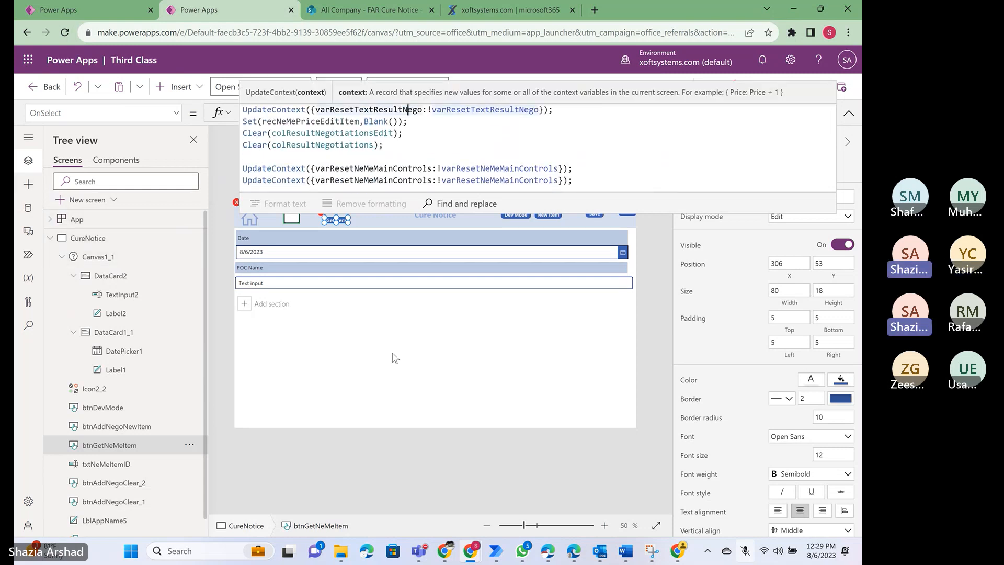
{"action": "left_click", "coordinate": [849, 115]}
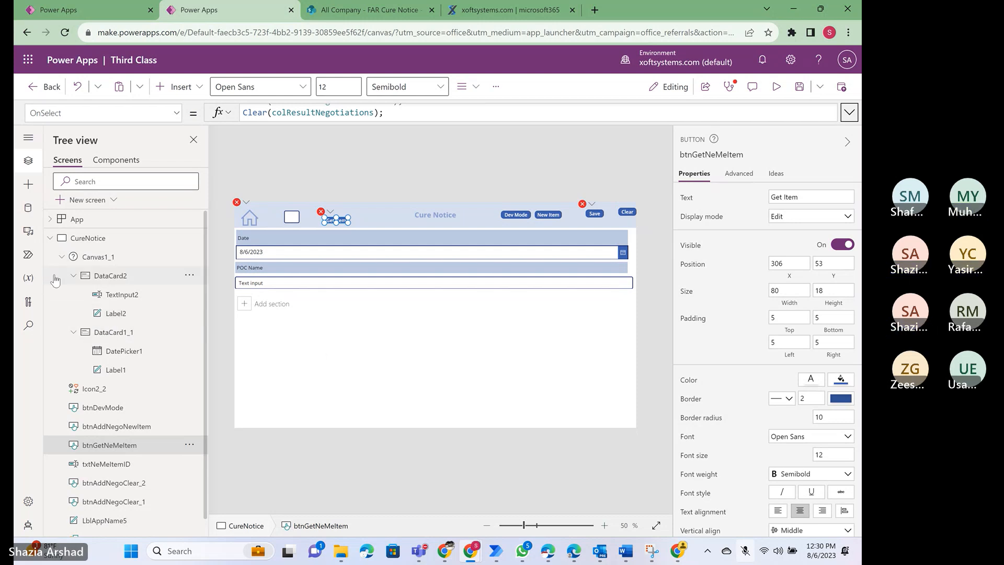
- Collapse Canvas1_1, preview the Cure Notice screen with a brief look at the CPSR ProDocs - Direct app, and return to editing
{"action": "left_click", "coordinate": [62, 257]}
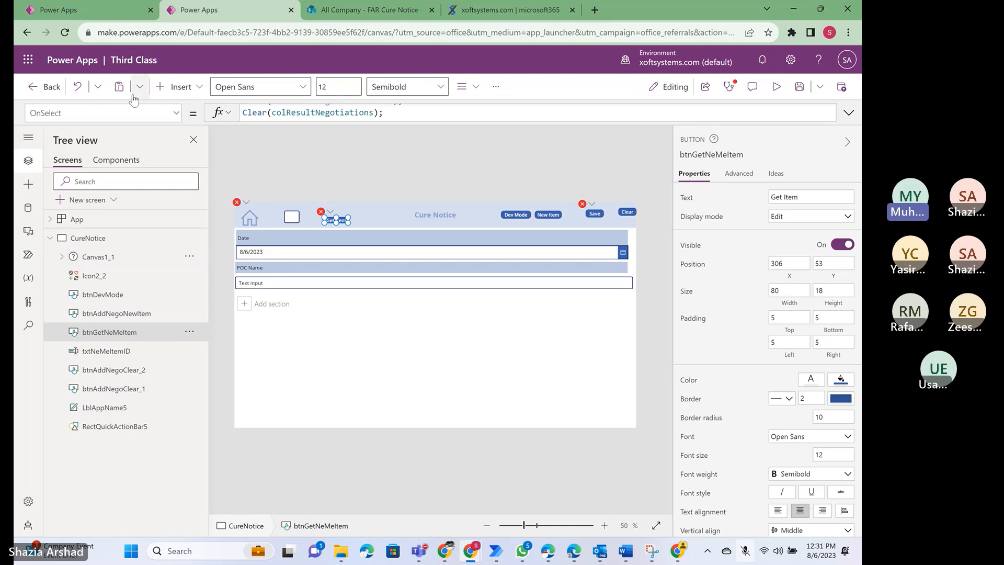
{"action": "left_click", "coordinate": [776, 86]}
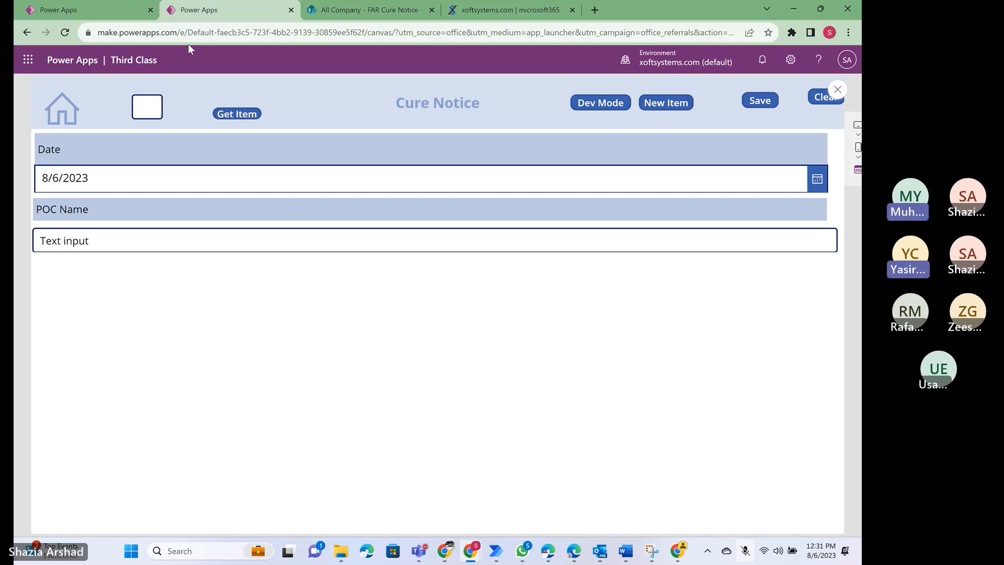
{"action": "left_click", "coordinate": [83, 9]}
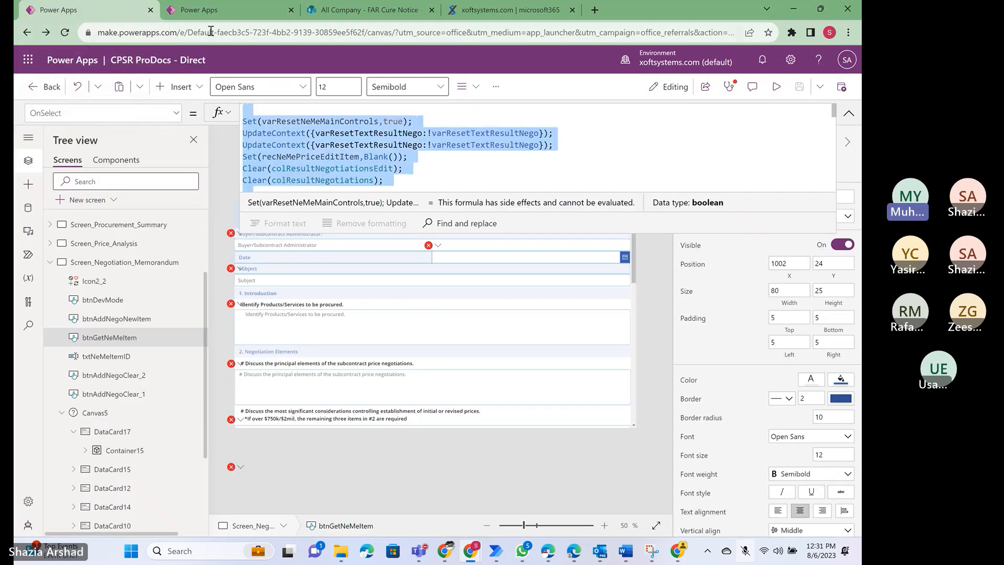
{"action": "left_click", "coordinate": [205, 11]}
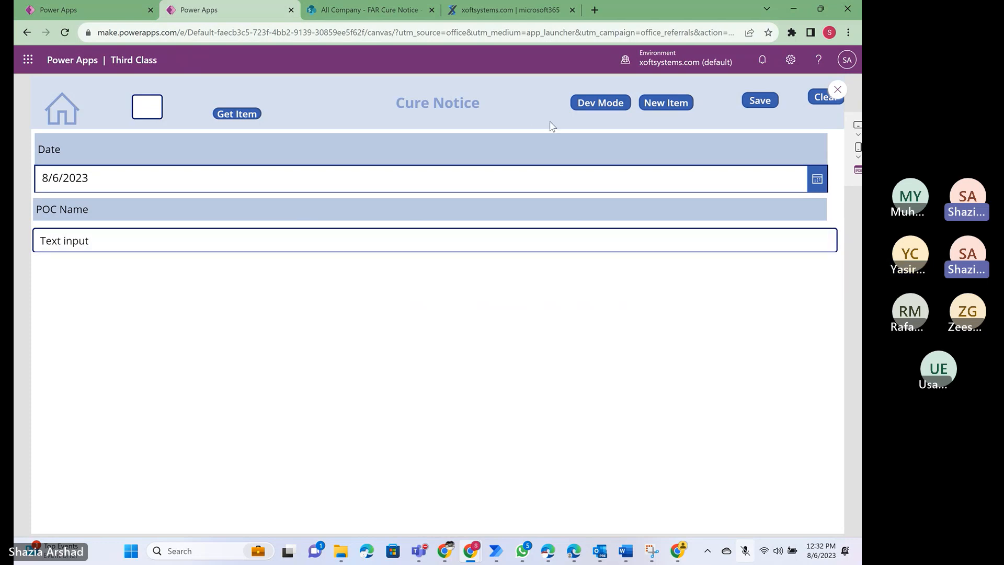
{"action": "left_click", "coordinate": [837, 90]}
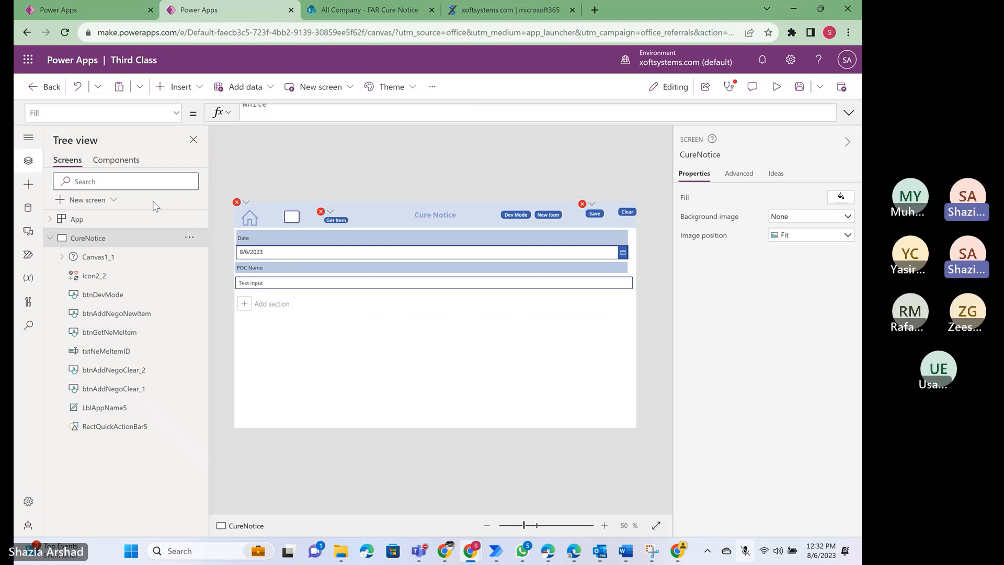
- Open the layout choices for adding a new screen to the Third Class app
{"action": "left_click", "coordinate": [112, 200]}
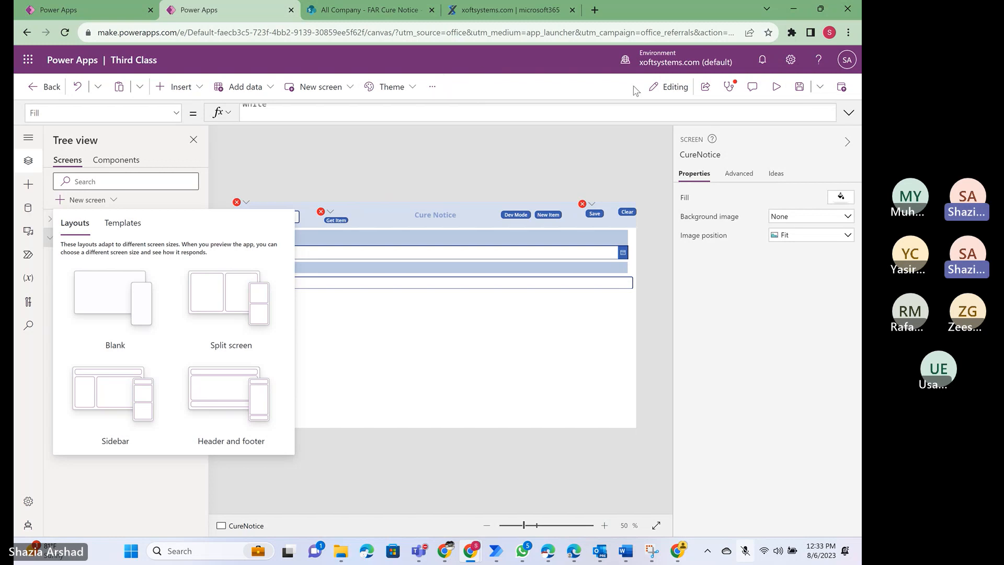
- Open the advanced settings of Power Apps, choose the account to sign in with, and return to the Third Class app
{"action": "left_click", "coordinate": [791, 61]}
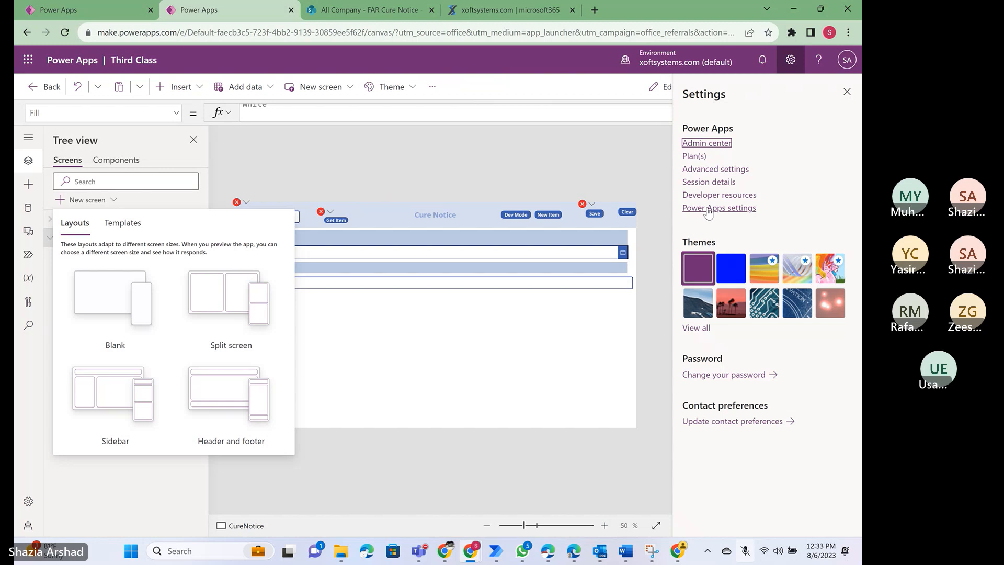
{"action": "left_click", "coordinate": [705, 169]}
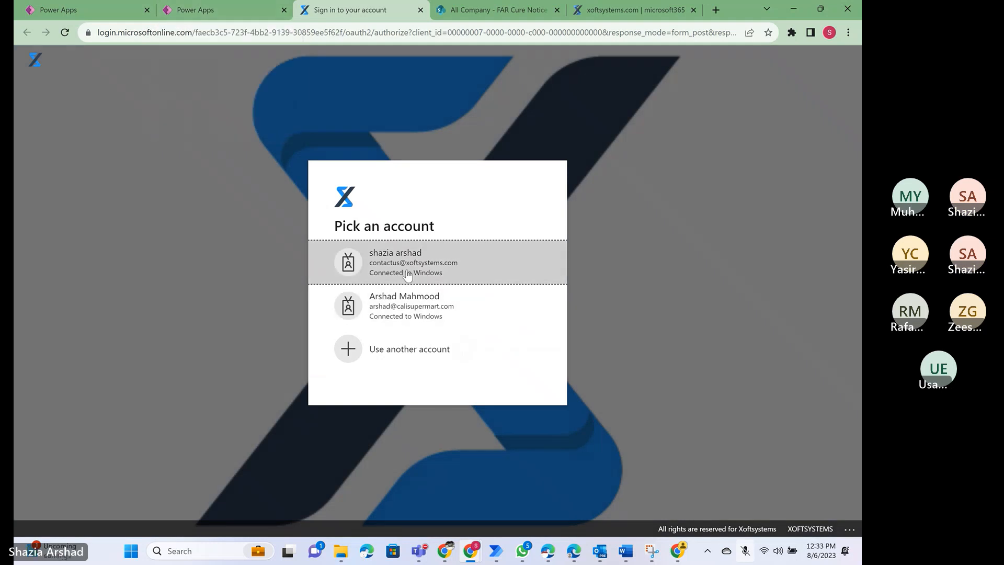
{"action": "left_click", "coordinate": [407, 275]}
{"action": "left_click", "coordinate": [228, 7]}
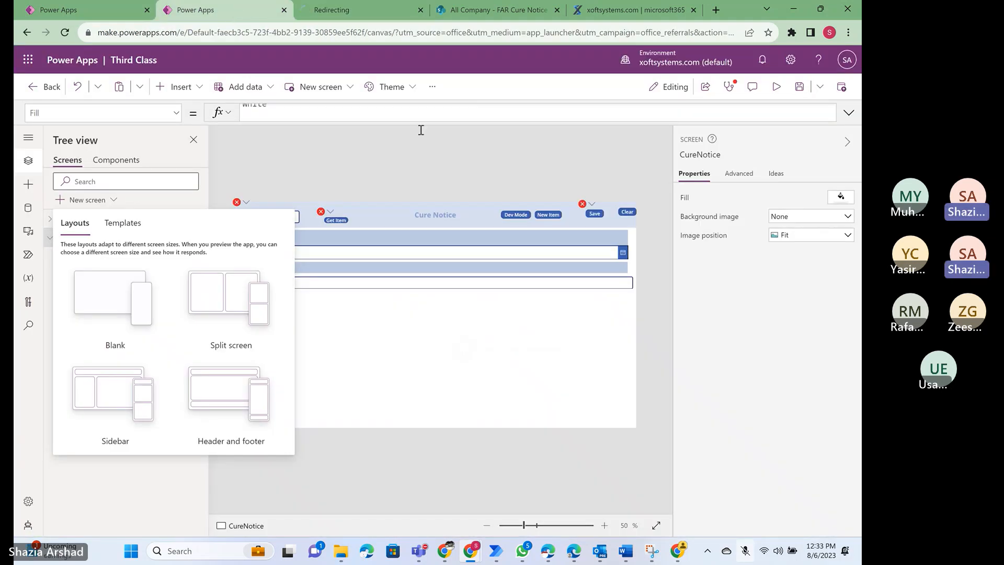
- Look through the Advisor program, Directories, Notifications, and Language and time pages of the Power Apps settings, and close them
{"action": "left_click", "coordinate": [791, 60]}
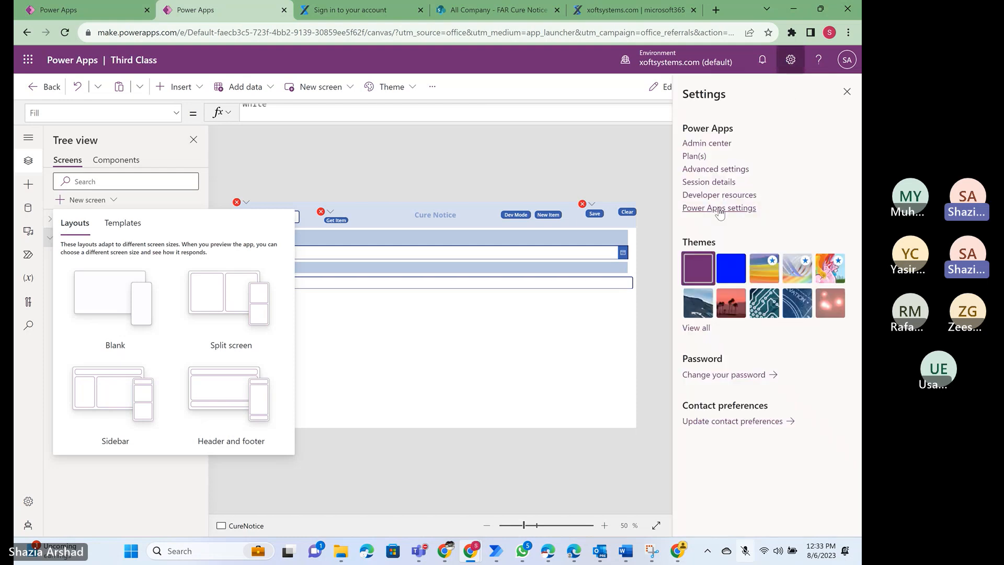
{"action": "left_click", "coordinate": [719, 209]}
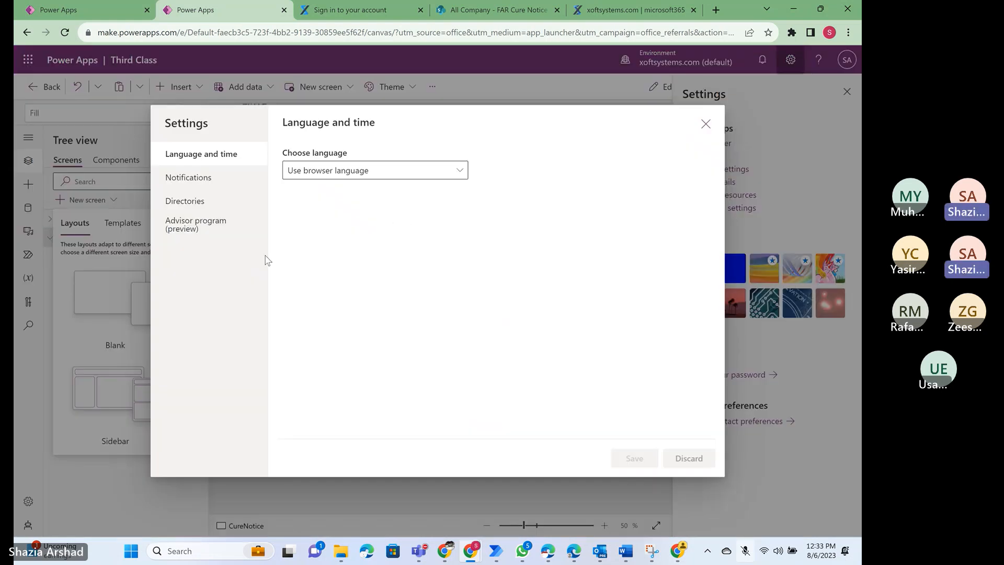
{"action": "left_click", "coordinate": [184, 230]}
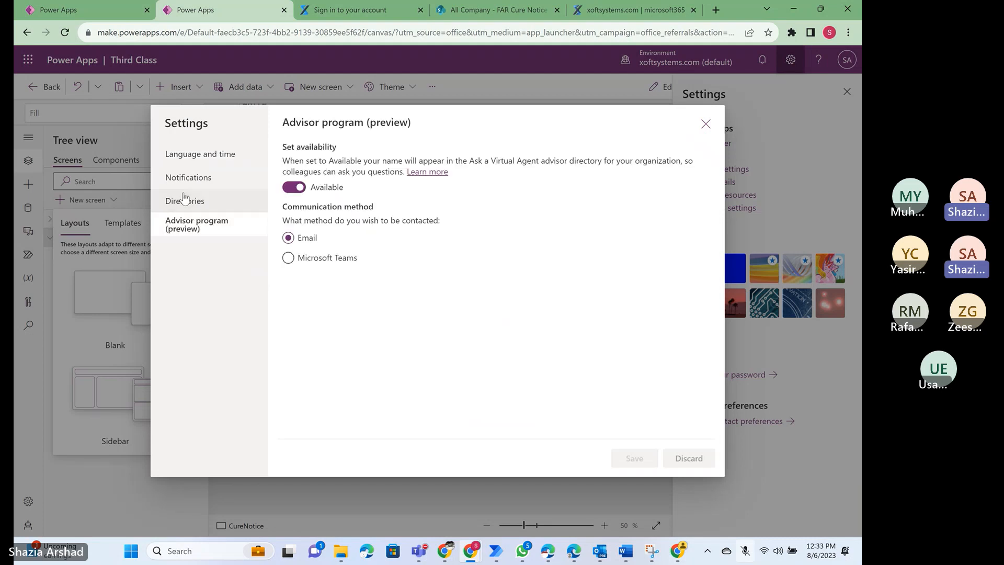
{"action": "left_click", "coordinate": [184, 199]}
{"action": "left_click", "coordinate": [184, 184]}
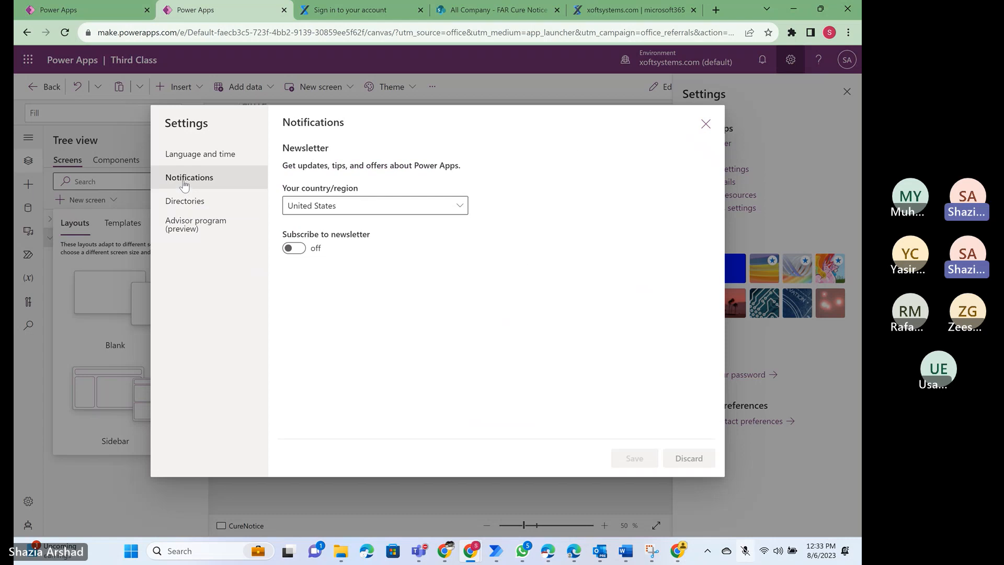
{"action": "left_click", "coordinate": [188, 153]}
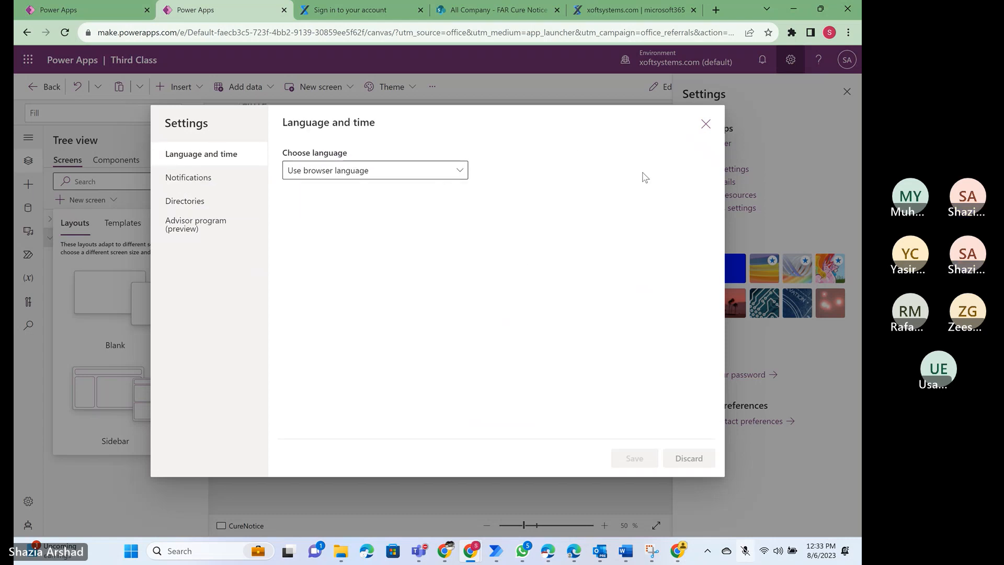
{"action": "left_click", "coordinate": [706, 124]}
- Sign in to the advanced settings with the account password, stay signed in, and close the Business Management page after viewing it
{"action": "left_click", "coordinate": [345, 10]}
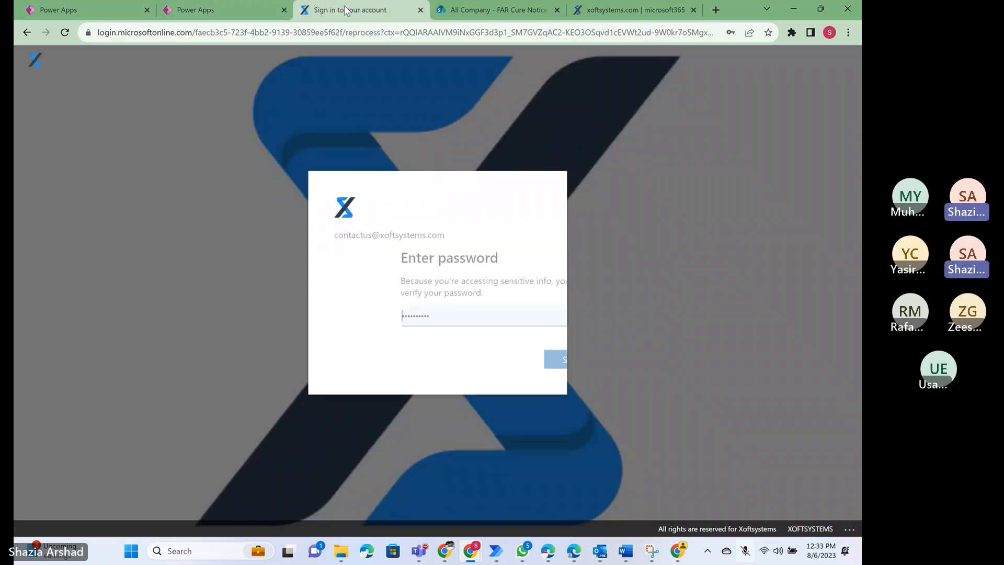
{"action": "left_click", "coordinate": [505, 360]}
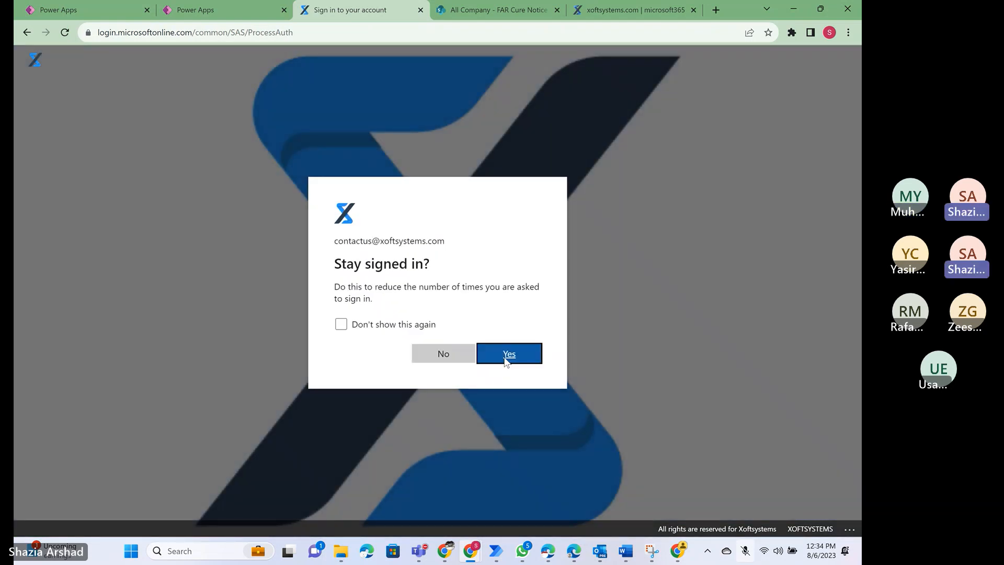
{"action": "left_click", "coordinate": [506, 360]}
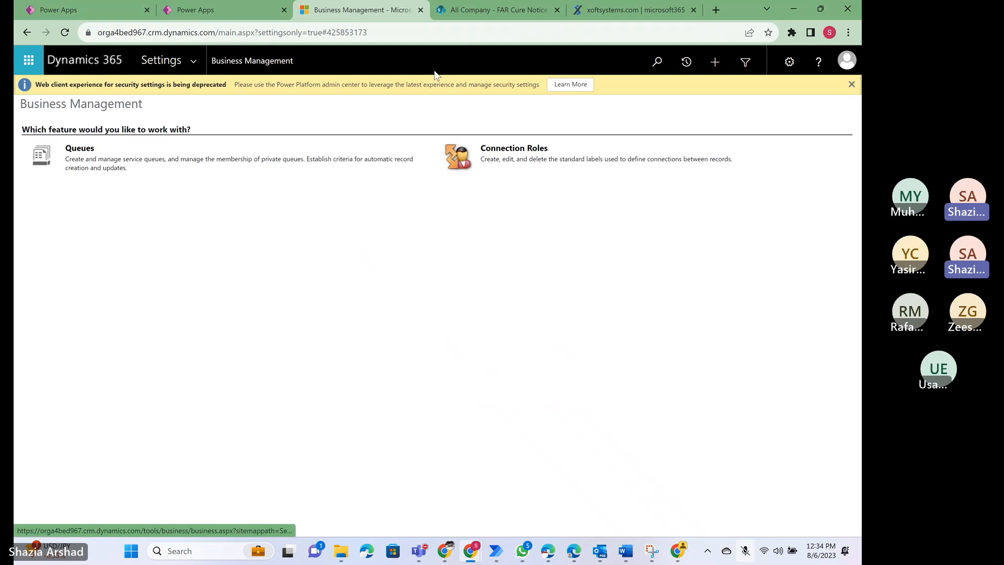
{"action": "left_click", "coordinate": [421, 11]}
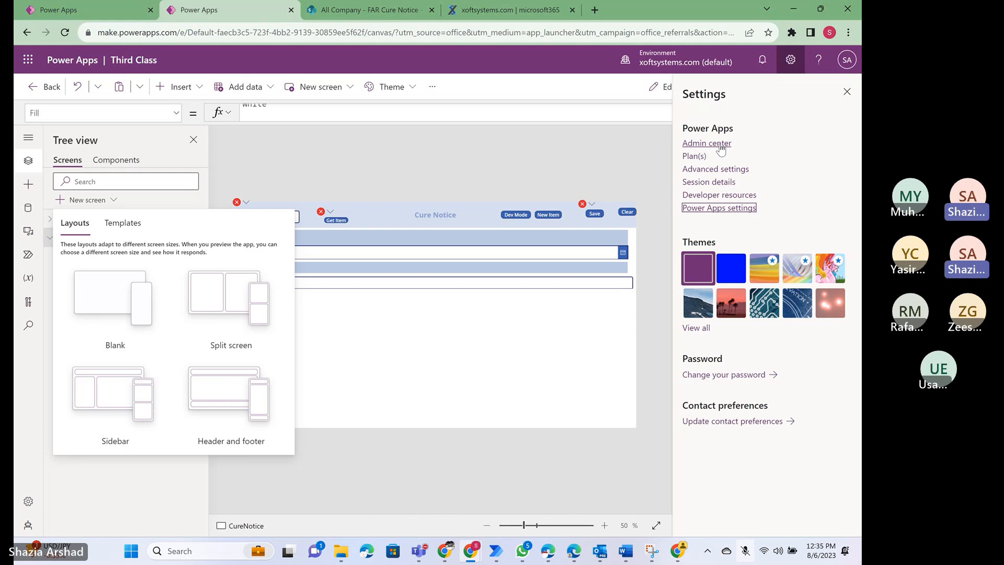
- View the environment's developer resources and the licence plans, and return to the general settings list
{"action": "left_click", "coordinate": [736, 197]}
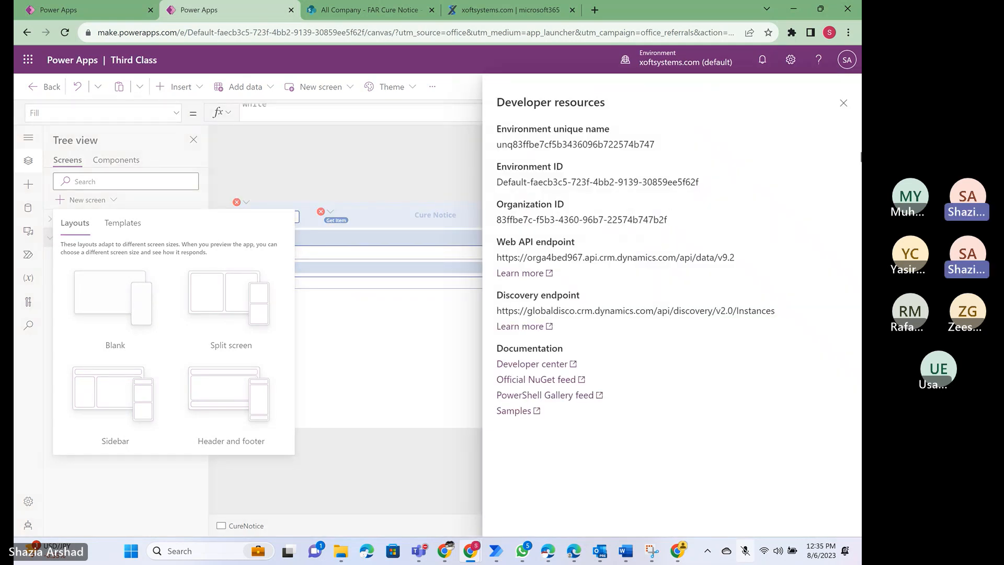
{"action": "left_click", "coordinate": [843, 104]}
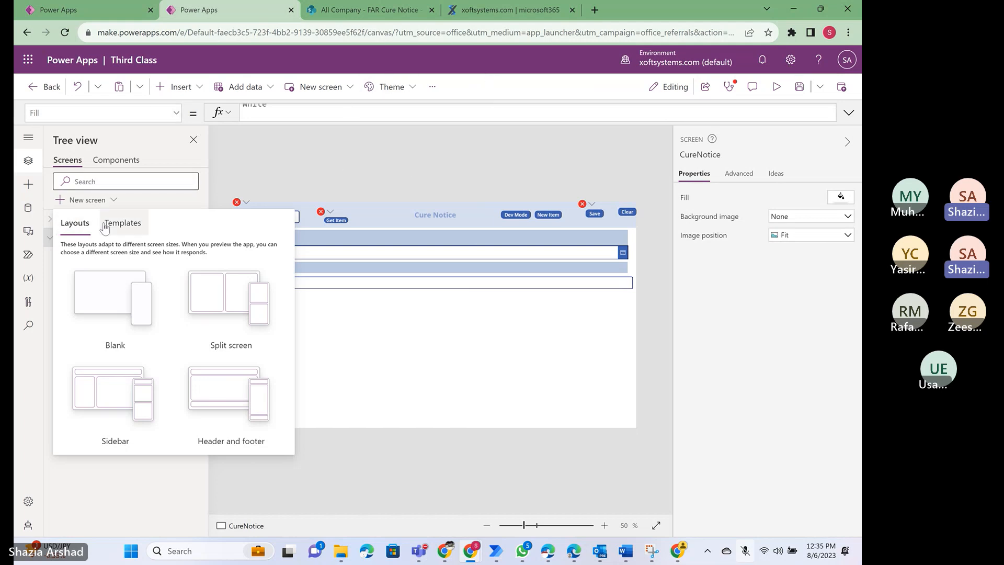
{"action": "left_click", "coordinate": [289, 175]}
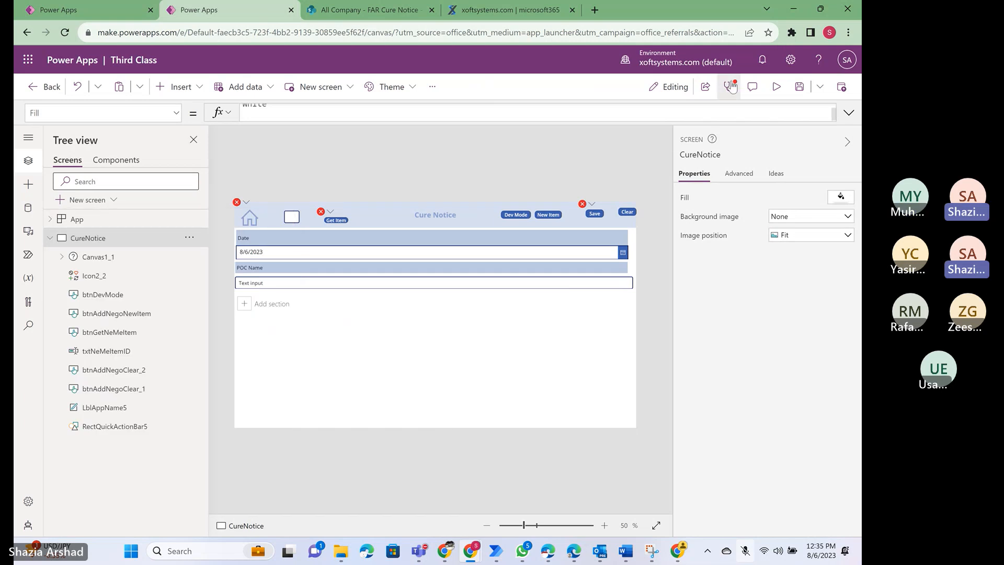
{"action": "left_click", "coordinate": [791, 60]}
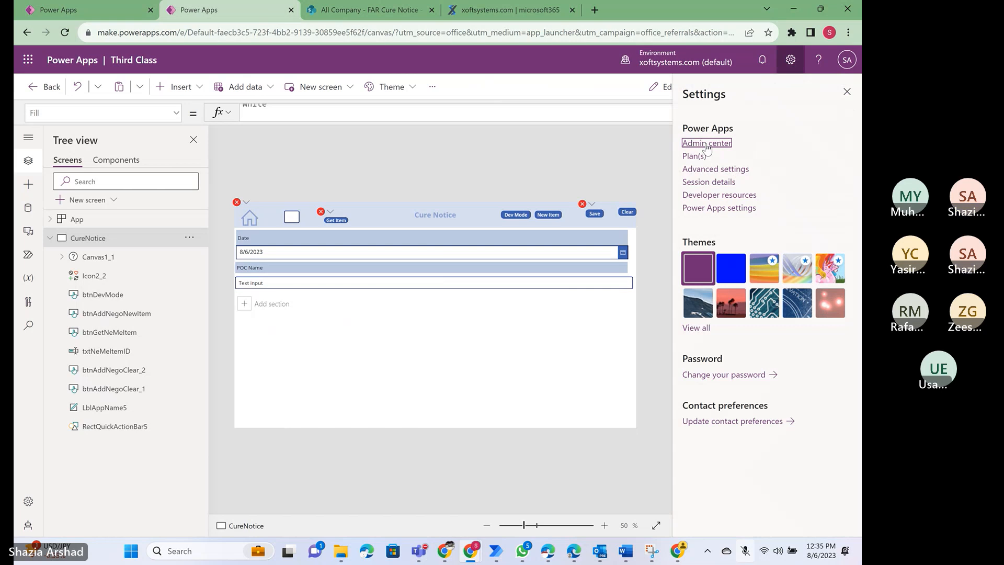
{"action": "left_click", "coordinate": [694, 156]}
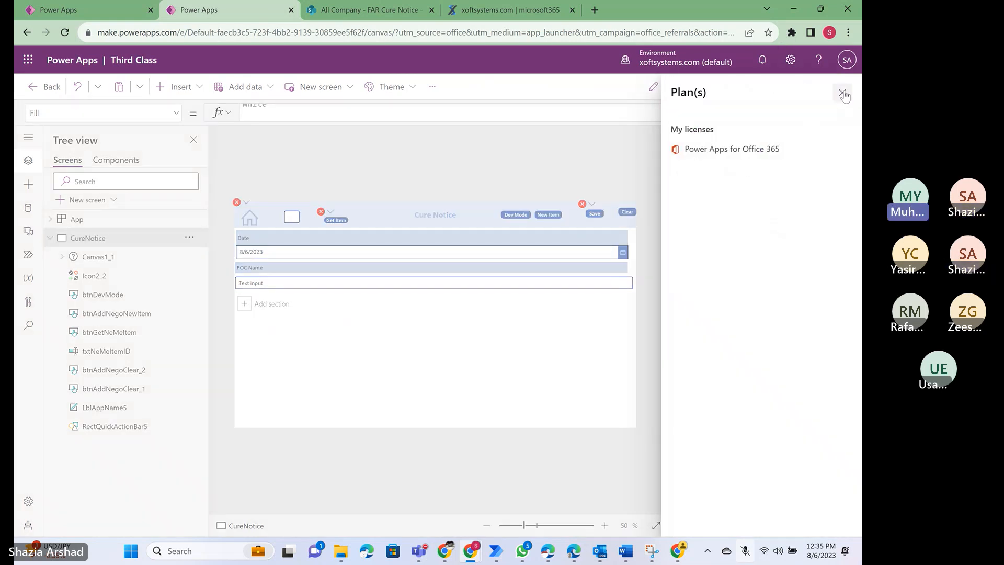
{"action": "left_click", "coordinate": [842, 93]}
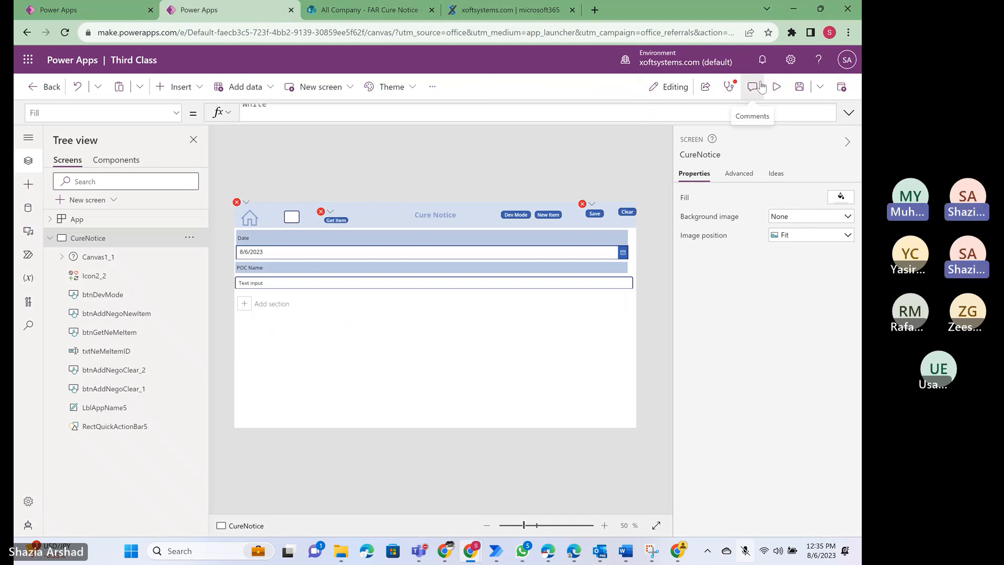
{"action": "left_click", "coordinate": [791, 61]}
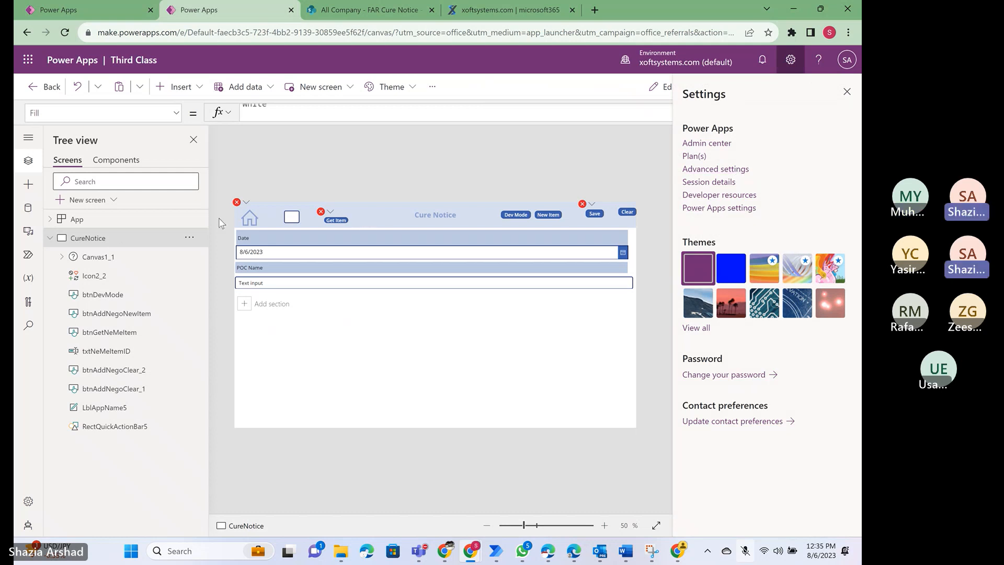
- Examine the templates available for a new screen, from Blank to Landscape print, and compare them with the layouts
{"action": "left_click", "coordinate": [113, 201]}
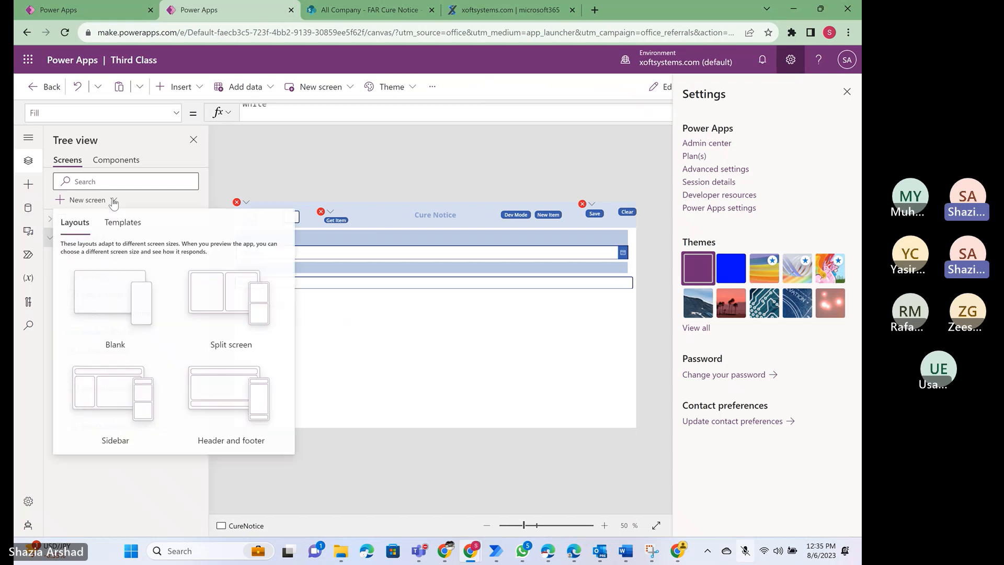
{"action": "left_click", "coordinate": [124, 230]}
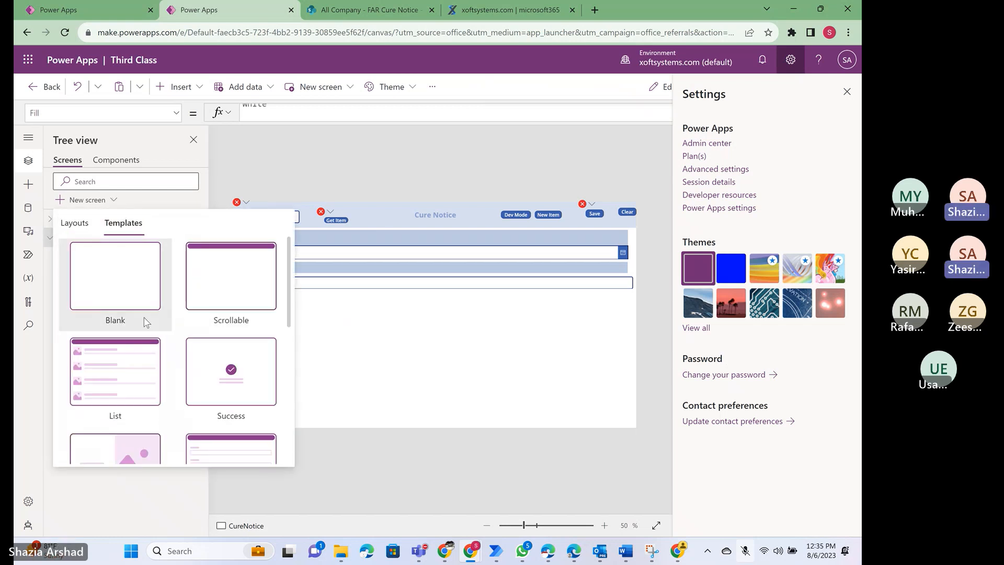
{"action": "scroll", "coordinate": [145, 320], "scroll_direction": "down", "scroll_amount": 2}
{"action": "scroll", "coordinate": [146, 321], "scroll_direction": "down", "scroll_amount": 5}
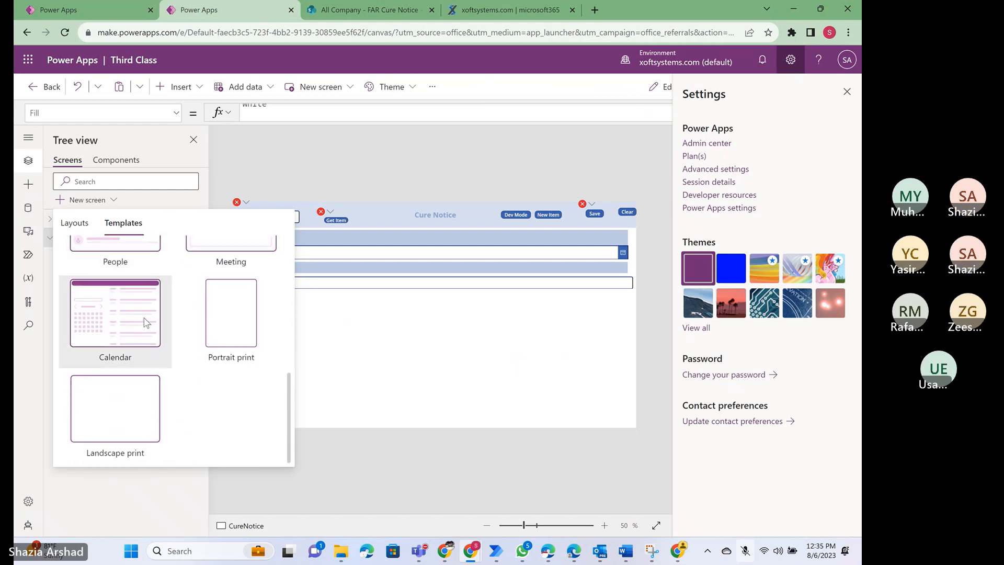
{"action": "scroll", "coordinate": [145, 321], "scroll_direction": "up", "scroll_amount": 2}
{"action": "scroll", "coordinate": [145, 320], "scroll_direction": "up", "scroll_amount": 5}
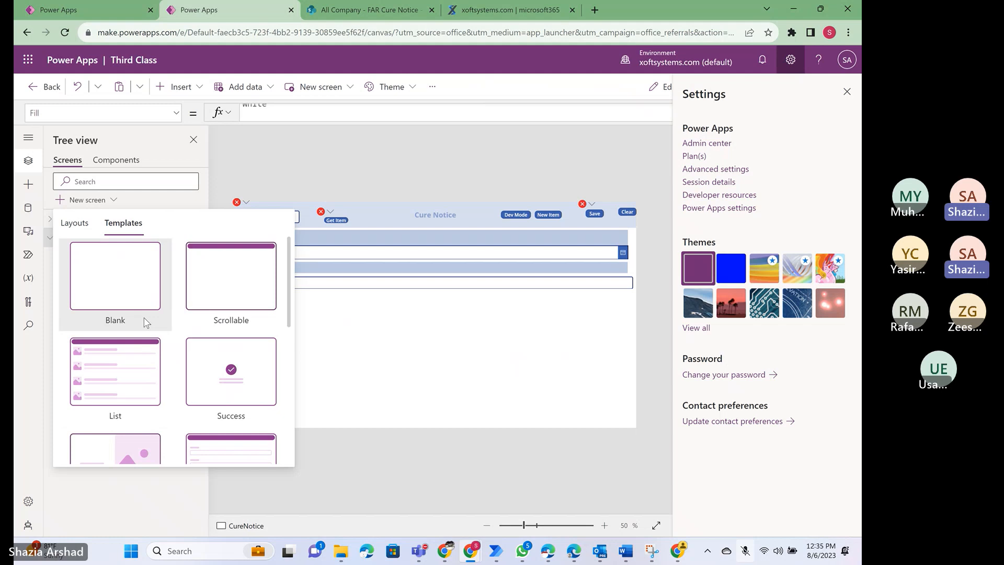
{"action": "scroll", "coordinate": [145, 321], "scroll_direction": "down", "scroll_amount": 2}
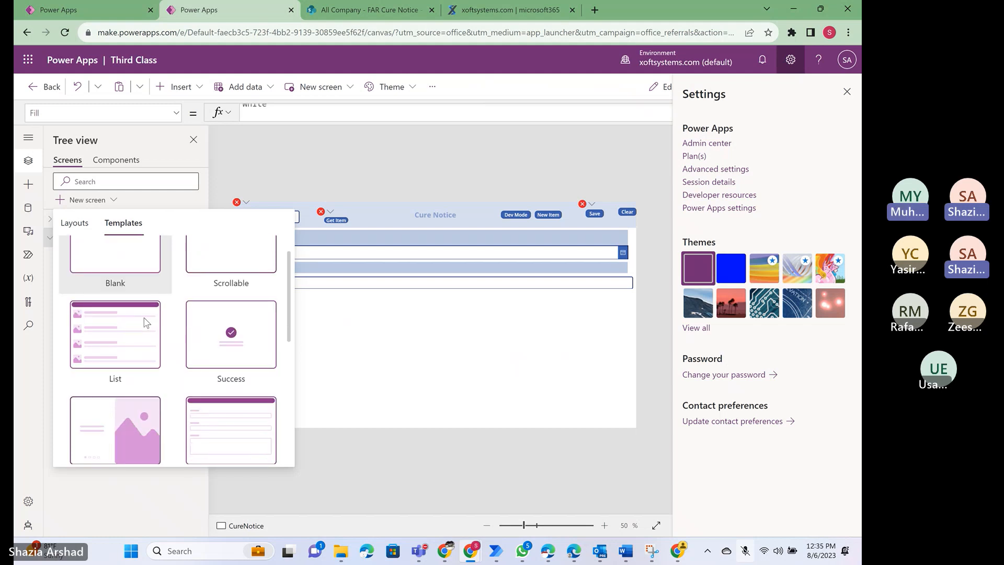
{"action": "scroll", "coordinate": [146, 321], "scroll_direction": "down", "scroll_amount": 4}
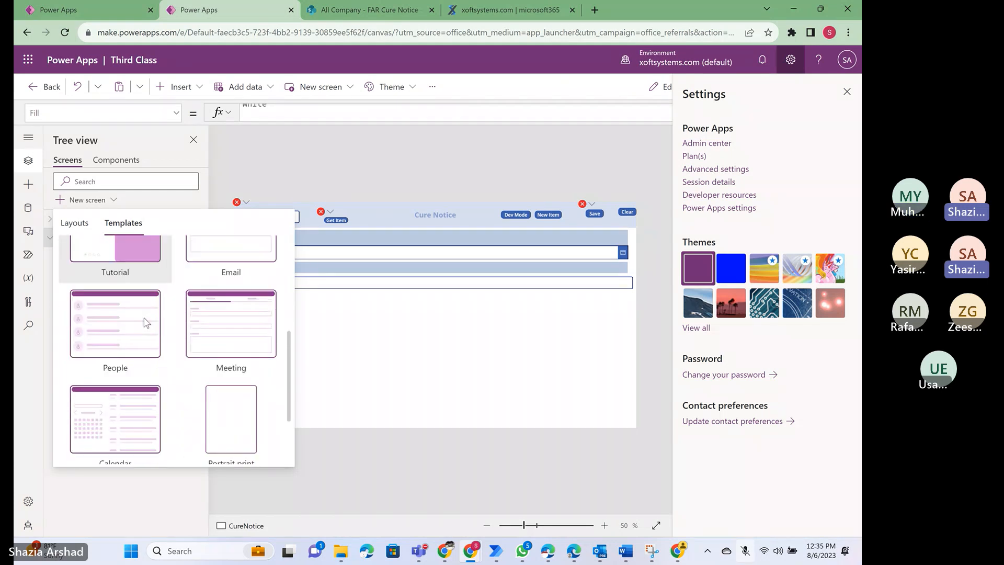
{"action": "scroll", "coordinate": [146, 321], "scroll_direction": "down", "scroll_amount": 1}
{"action": "scroll", "coordinate": [146, 321], "scroll_direction": "up", "scroll_amount": 2}
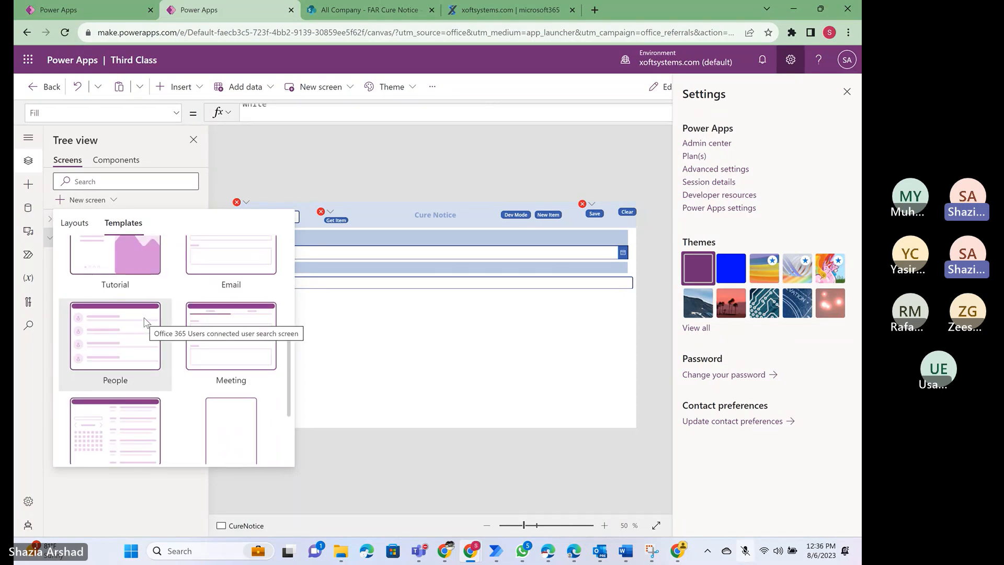
{"action": "scroll", "coordinate": [146, 321], "scroll_direction": "down", "scroll_amount": 2}
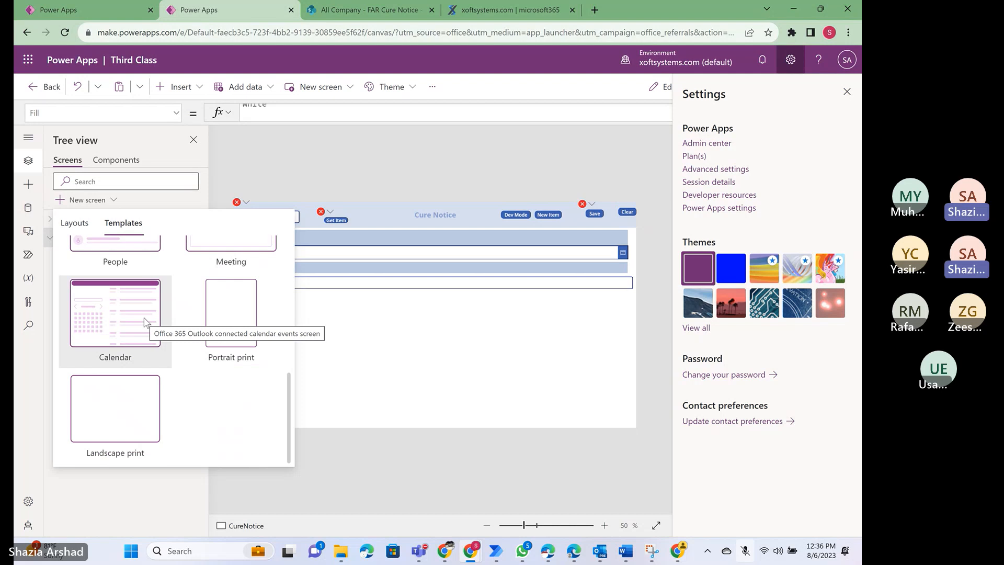
{"action": "scroll", "coordinate": [146, 321], "scroll_direction": "up", "scroll_amount": 5}
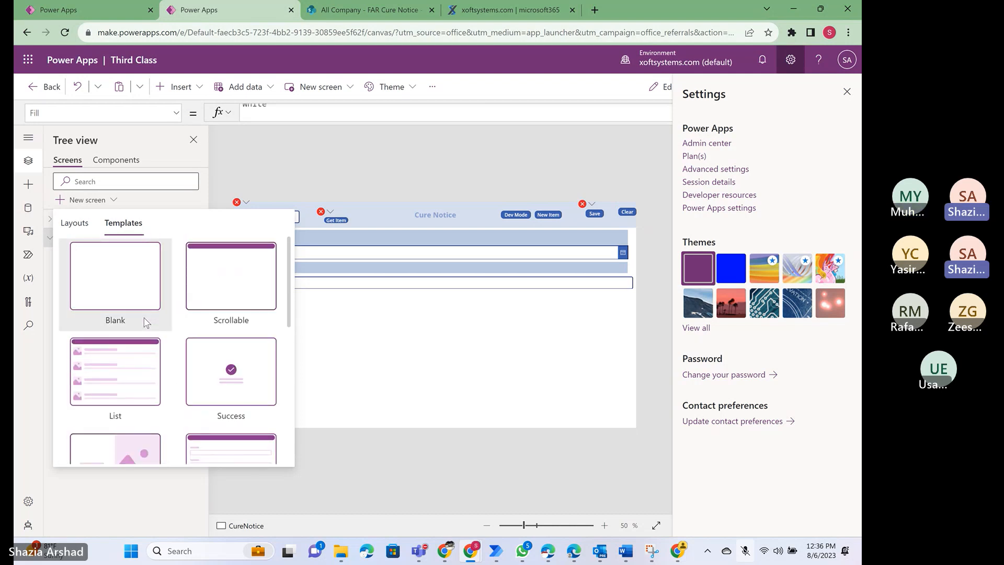
{"action": "left_click", "coordinate": [74, 223]}
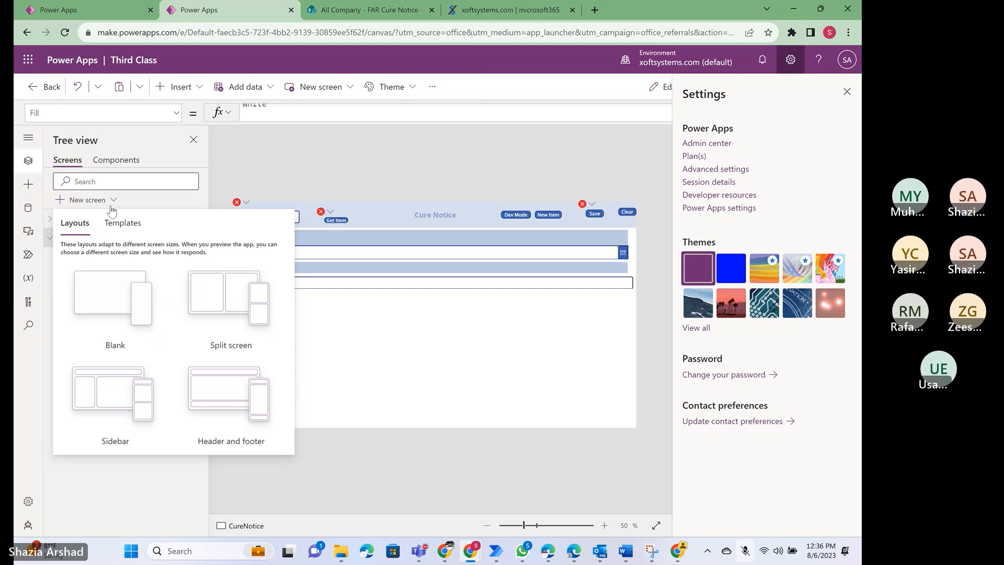
- Add a screen from the List template and connect its gallery to the FAR Cure Notice SharePoint list
{"action": "left_click", "coordinate": [123, 224]}
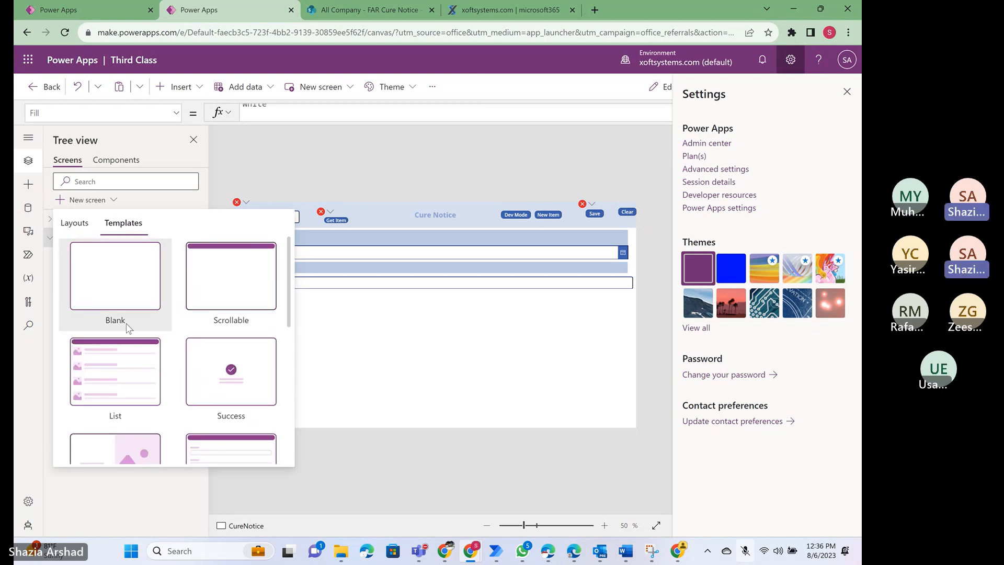
{"action": "left_click", "coordinate": [131, 373]}
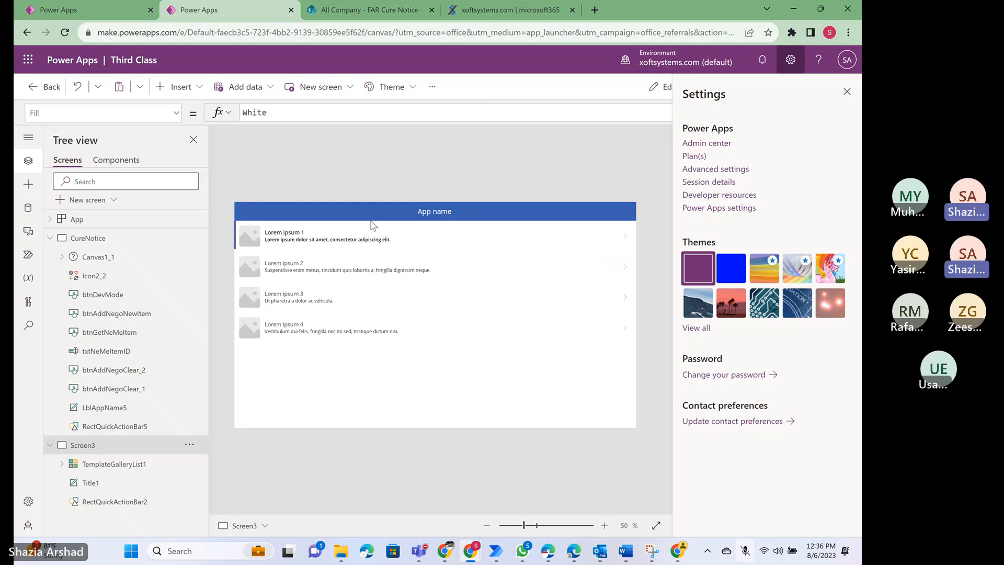
{"action": "left_click", "coordinate": [271, 292]}
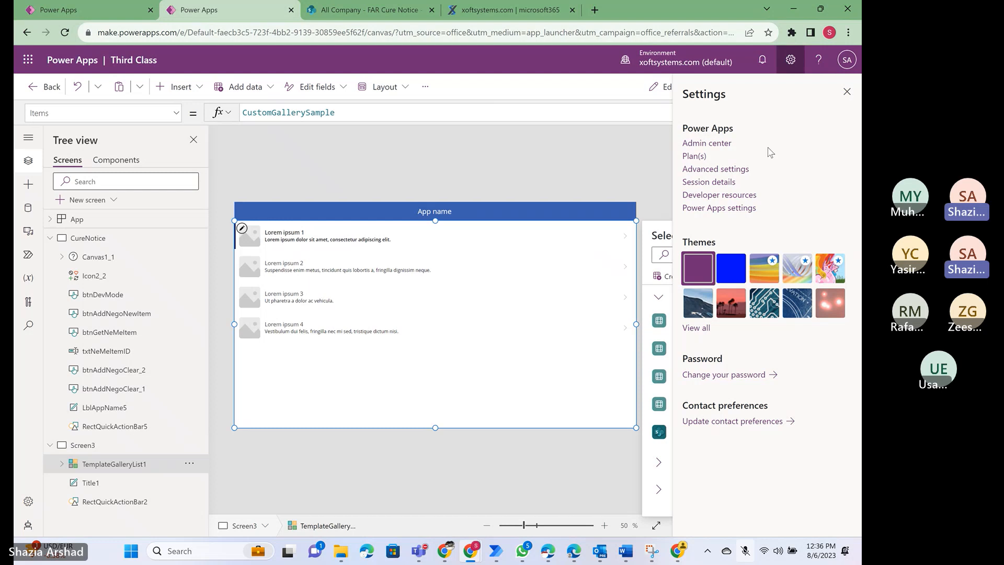
{"action": "left_click", "coordinate": [846, 93]}
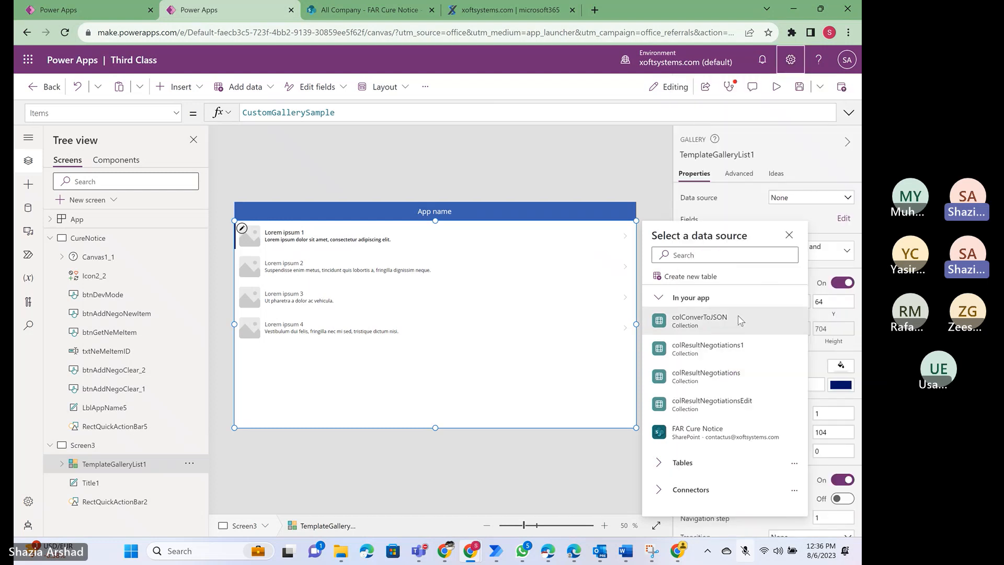
{"action": "left_click", "coordinate": [702, 432]}
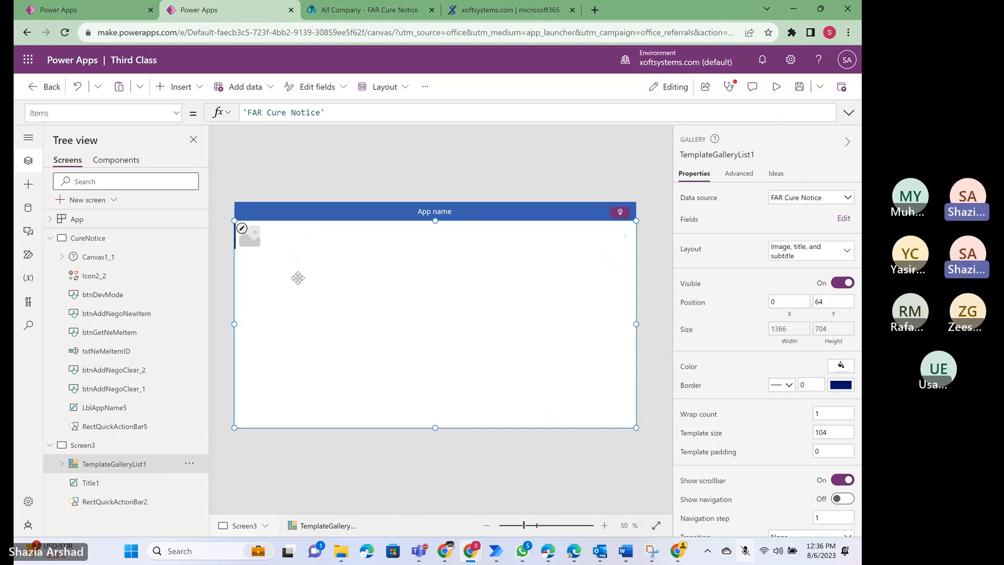
- Switch to the FAR Cure Notice SharePoint list and start a new item with CurePOCName lkajsdlk, CureDate 8/24/2023 and CureCompany lkjlkj
{"action": "left_click", "coordinate": [366, 9]}
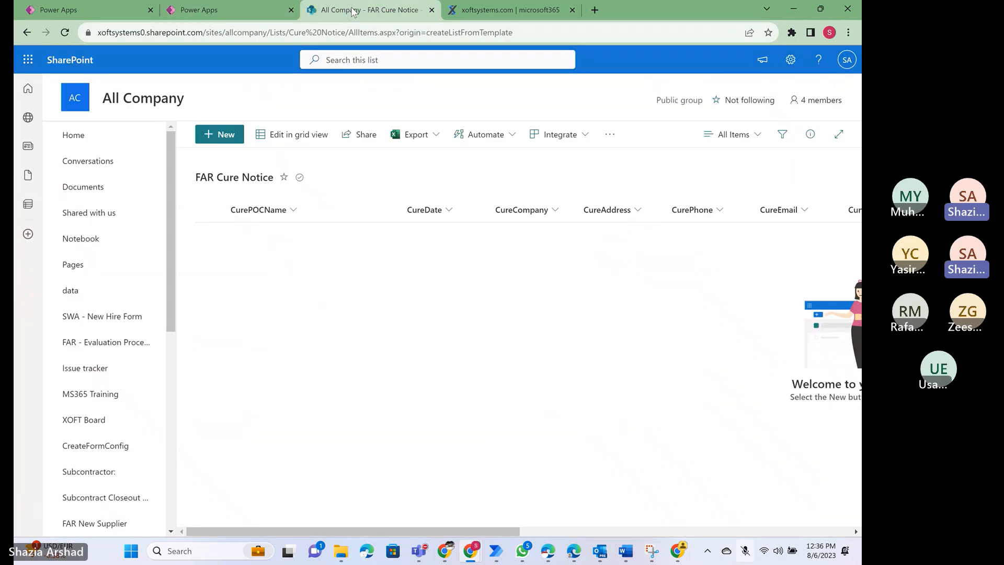
{"action": "left_click", "coordinate": [224, 134]}
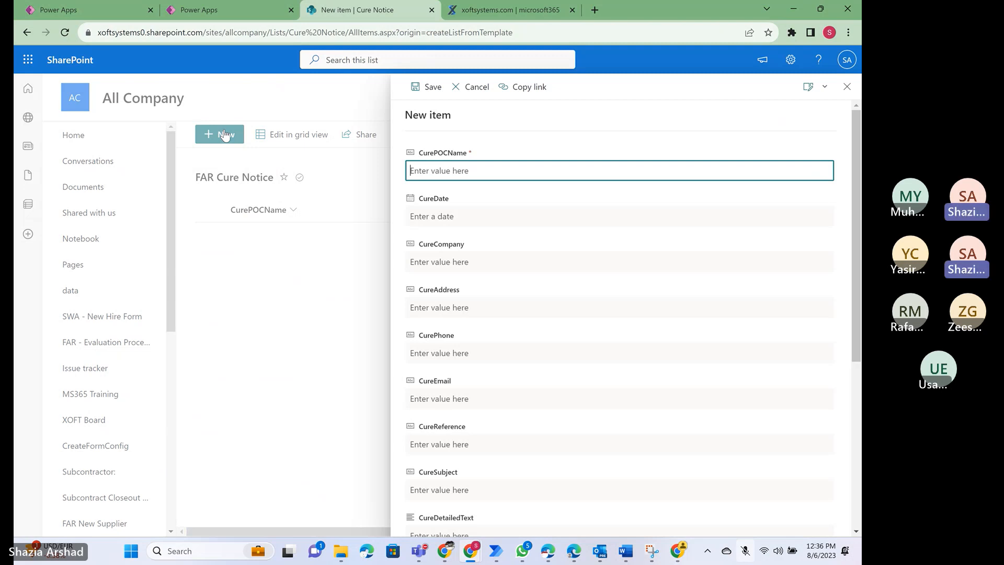
{"action": "type", "text": "lkajsdlk"}
{"action": "key", "text": "Tab"}
{"action": "type", "text": "lkjlkj"}
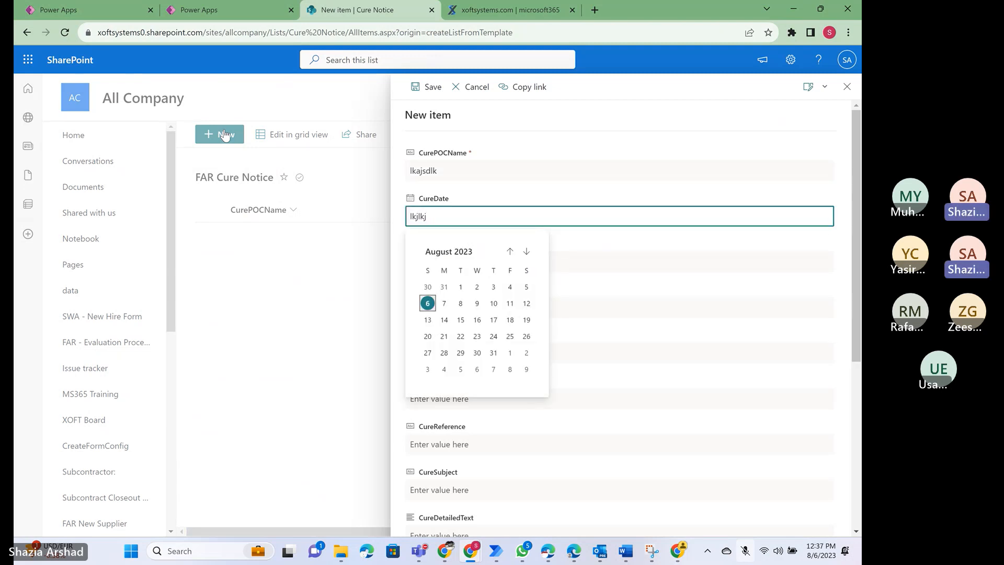
{"action": "left_click", "coordinate": [493, 336]}
{"action": "key", "text": "Tab"}
{"action": "type", "text": "lkjlkj"}
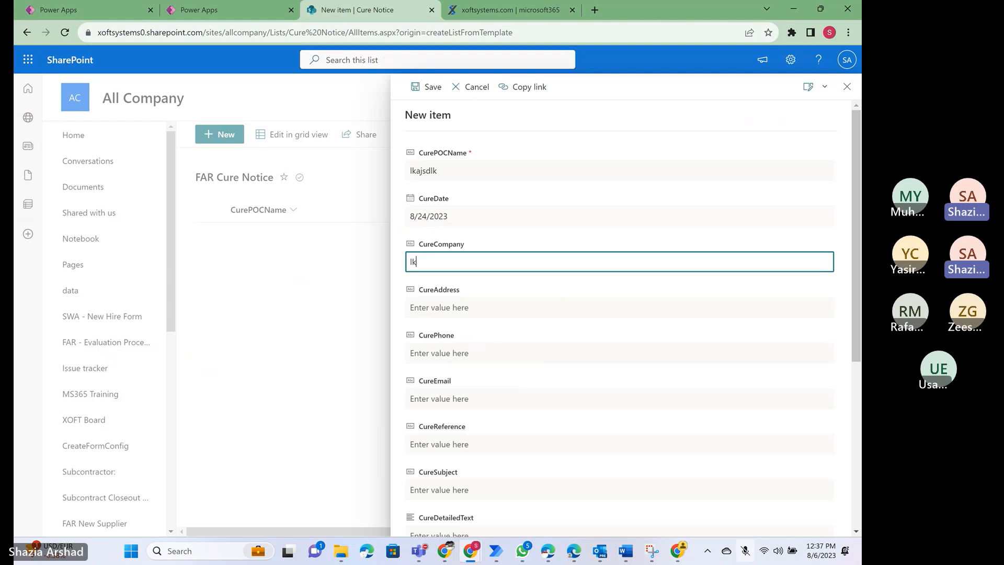
- Fill in CureAddress kj, CurePhone lkjlk, CureEmail jlkj, CureReference lkjlkj, CureSubject lkj and CureDetailedText lkj, and save the item
{"action": "key", "text": "Tab"}
{"action": "type", "text": "kj"}
{"action": "key", "text": "Tab"}
{"action": "type", "text": "lkjlk"}
{"action": "key", "text": "Tab"}
{"action": "type", "text": "jlkj\tlkjlkj"}
{"action": "key", "text": "Tab"}
{"action": "type", "text": "lkj"}
{"action": "key", "text": "Tab"}
{"action": "type", "text": "lkj"}
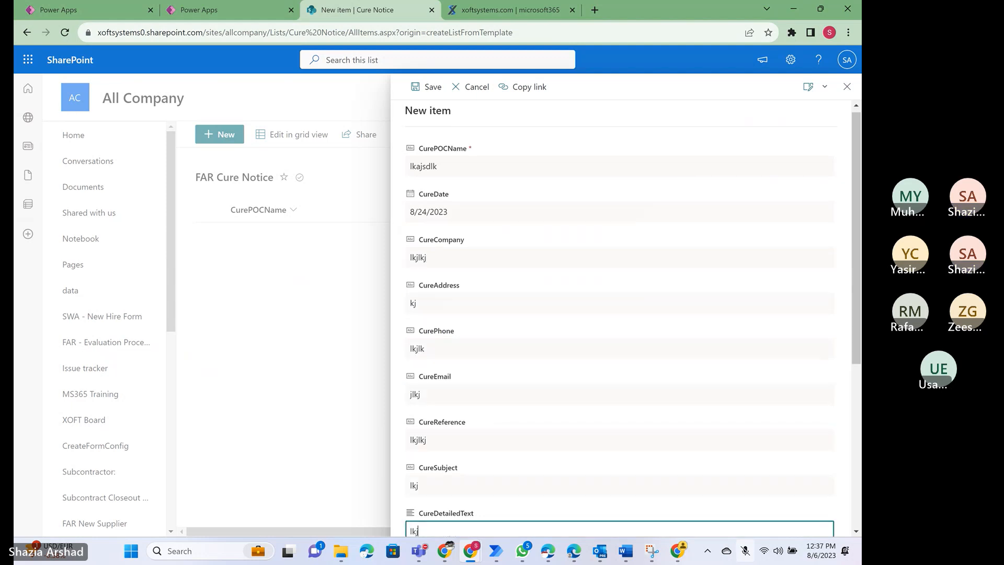
{"action": "key", "text": "Tab"}
{"action": "left_click", "coordinate": [429, 510]}
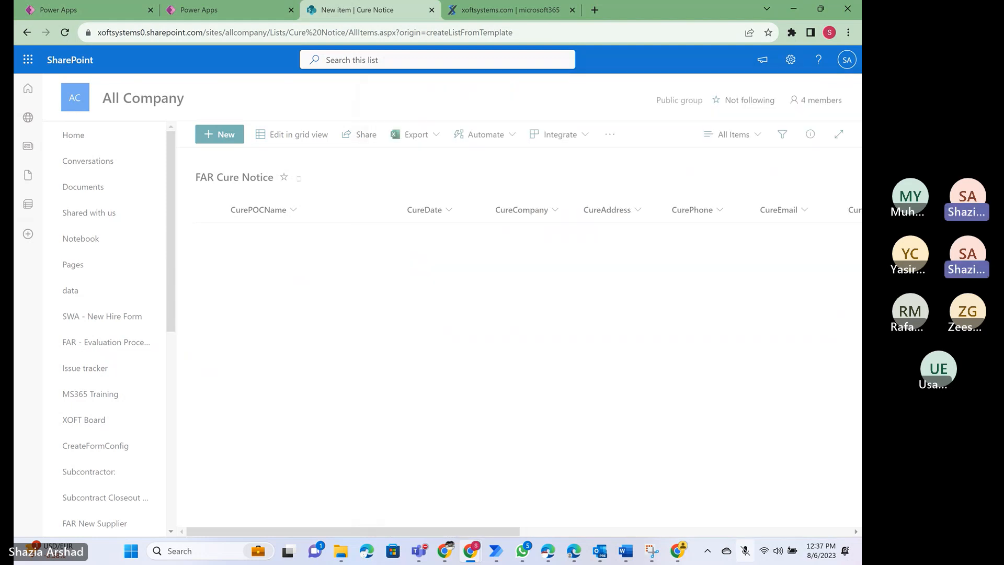
- Return to the Third Class app in Power Apps and refresh its FAR Cure Notice data source
{"action": "left_click", "coordinate": [220, 11]}
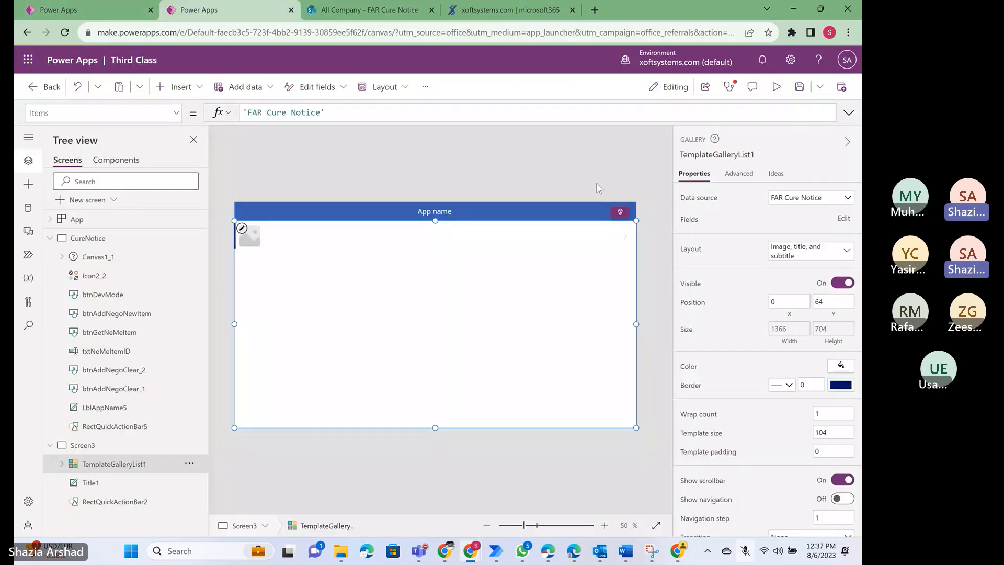
{"action": "left_click", "coordinate": [28, 209]}
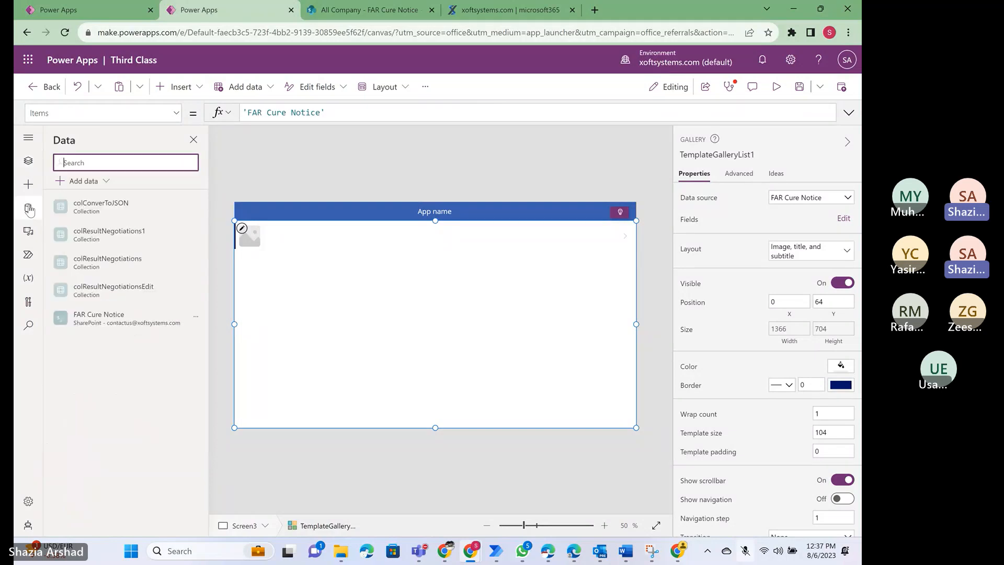
{"action": "left_click", "coordinate": [195, 320]}
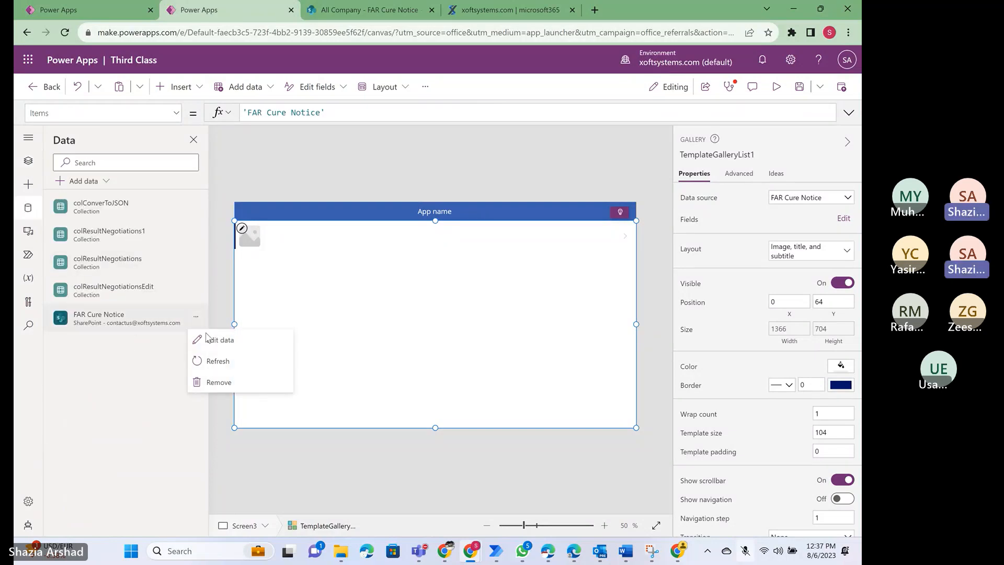
{"action": "left_click", "coordinate": [215, 362]}
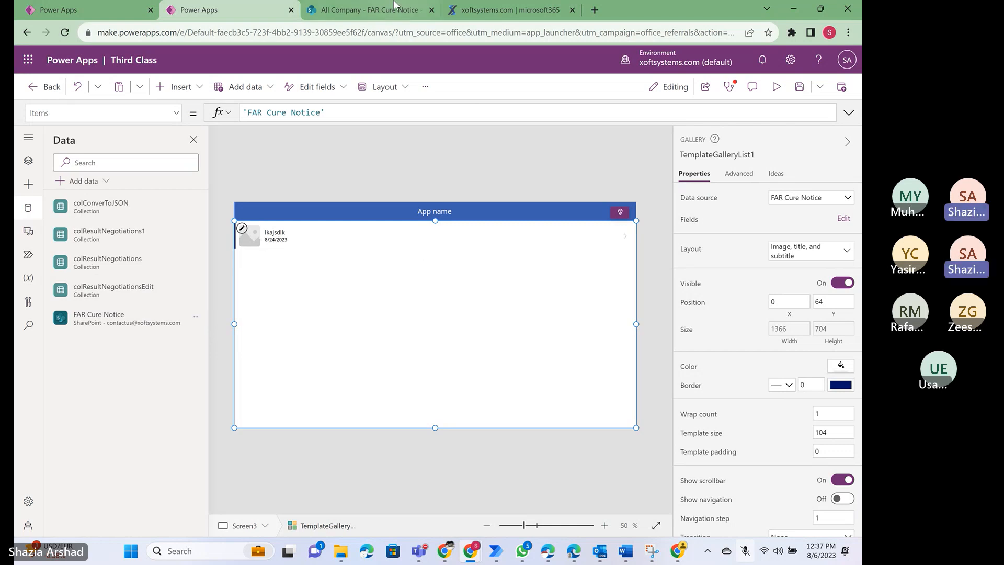
- Switch to the SharePoint list and start a second item with CurePOCName jkljlk and CureDate 8/25/2023
{"action": "left_click", "coordinate": [380, 12]}
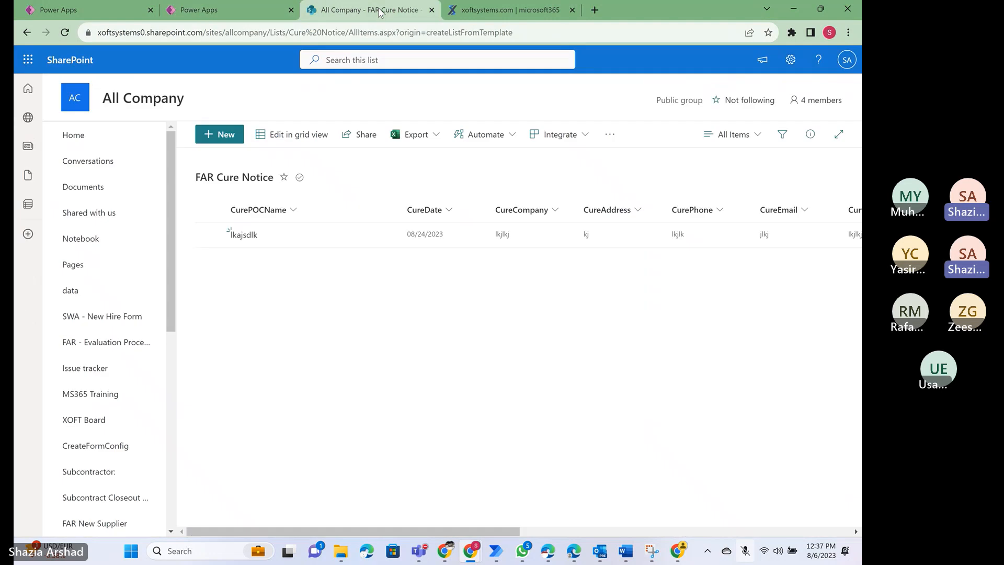
{"action": "left_click", "coordinate": [224, 134]}
{"action": "type", "text": "jkljlk"}
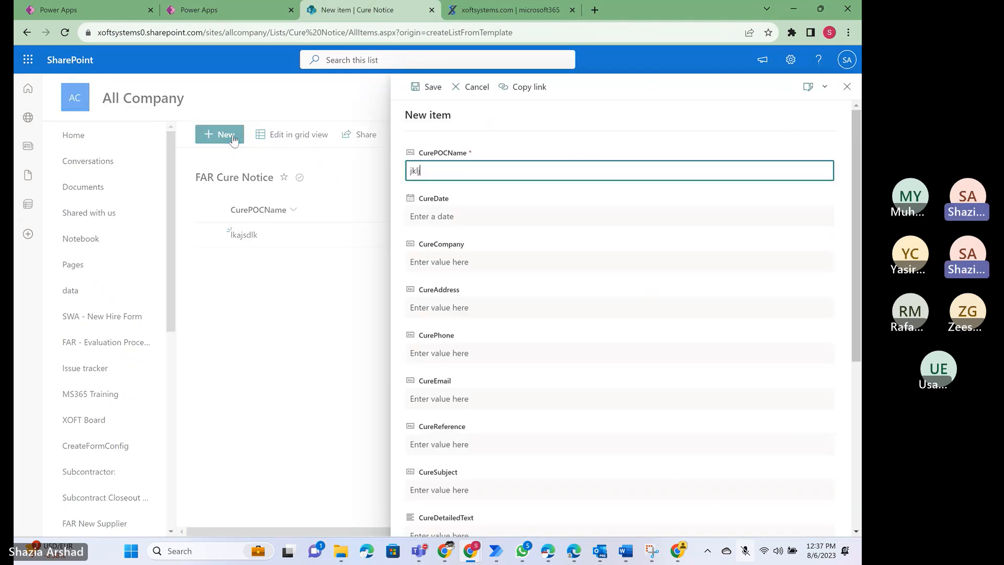
{"action": "key", "text": "Tab"}
{"action": "type", "text": "jlkjlkj"}
{"action": "left_click", "coordinate": [510, 336]}
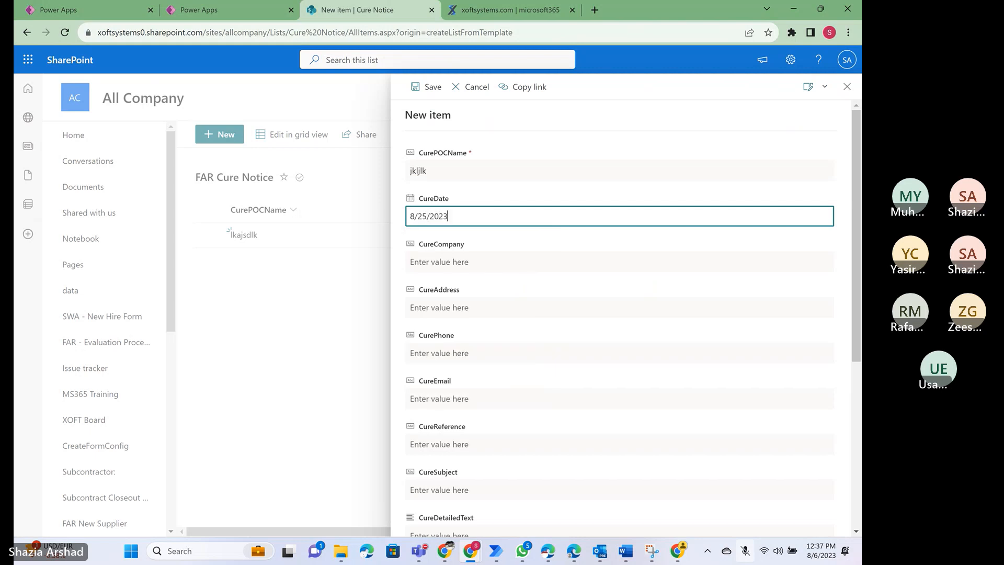
- Fill in CureCompany ',mn,mn', CureAddress ',mn,m', CurePhone 'n,mn', CureEmail ',mn', CureReference ',mn,m' and CureSubject 'n,m', and save the item
{"action": "left_click", "coordinate": [510, 262]}
{"action": "type", "text": ",mn,mn\t,mn,m\tn,mn\t,mn\t,mn,m\tn,m"}
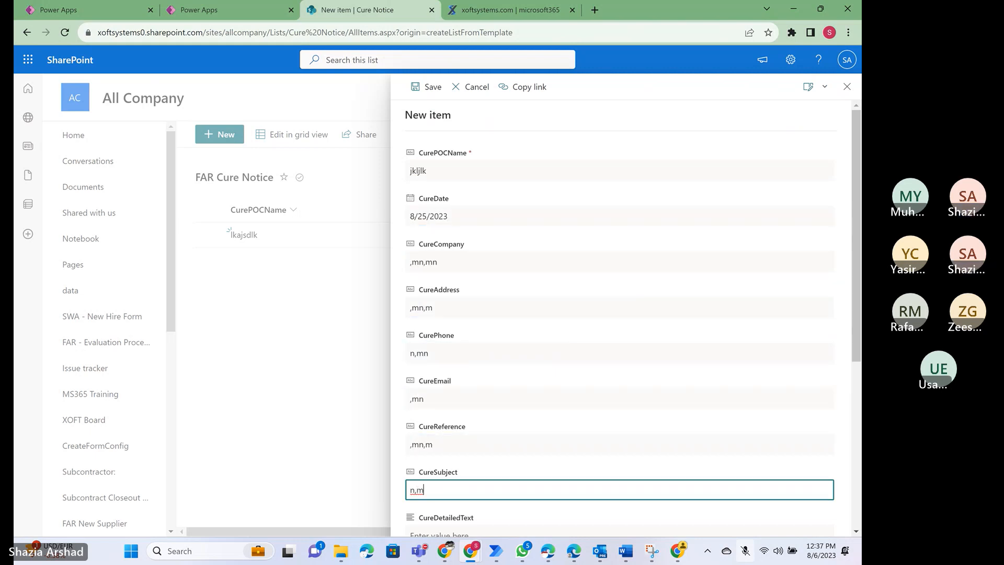
{"action": "left_click", "coordinate": [426, 87]}
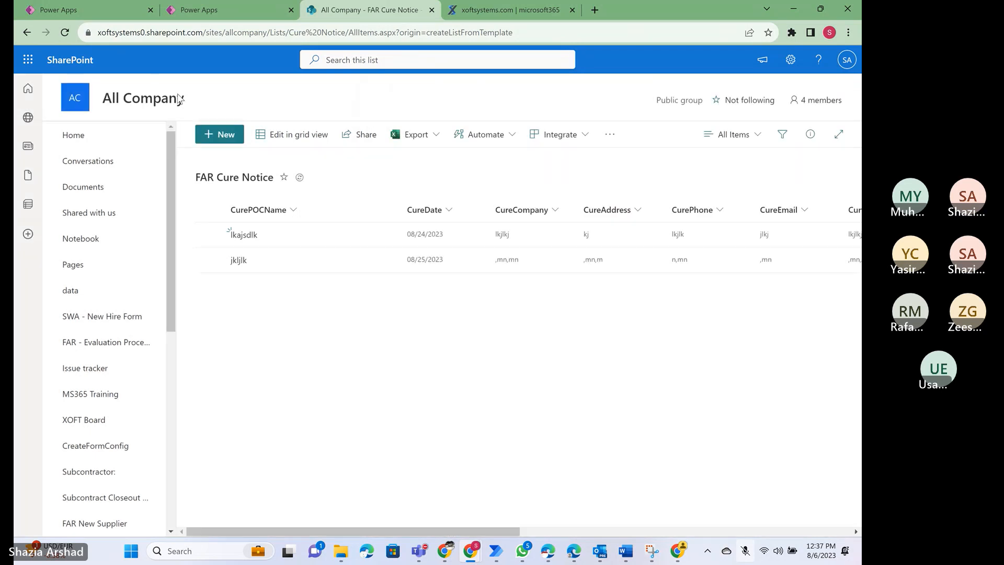
- Go back to Power Apps and refresh the FAR Cure Notice data source to load the second item into the gallery
{"action": "left_click", "coordinate": [211, 13]}
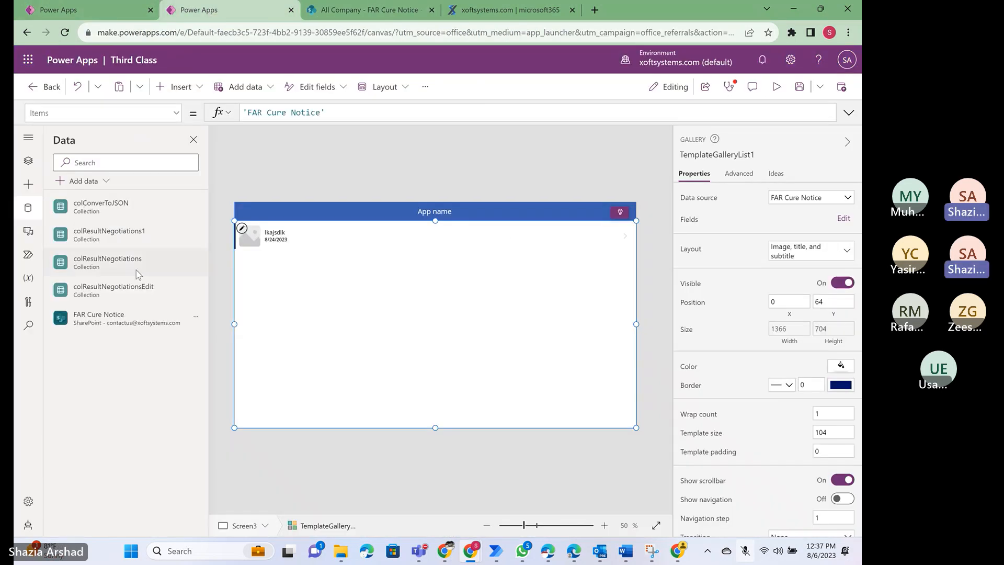
{"action": "left_click", "coordinate": [195, 317]}
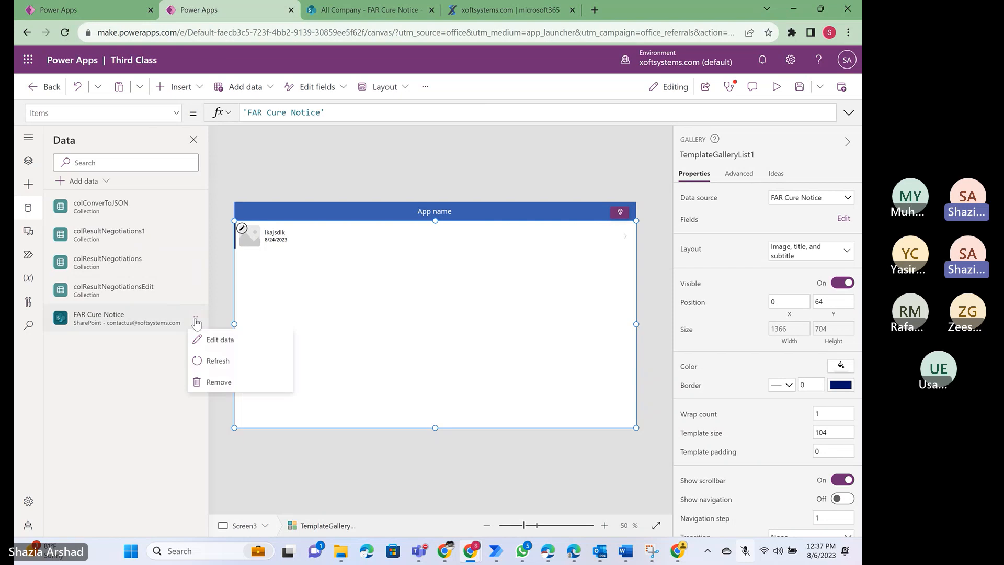
{"action": "left_click", "coordinate": [206, 362]}
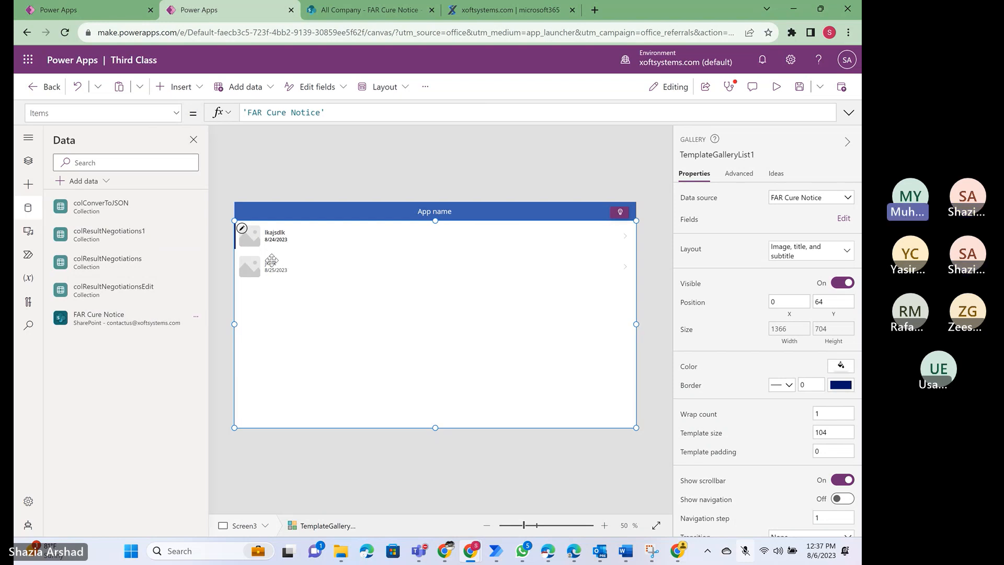
- Select the gallery's first row, view which list fields feed its image, subtitle and title, and close the field settings
{"action": "left_click", "coordinate": [263, 238]}
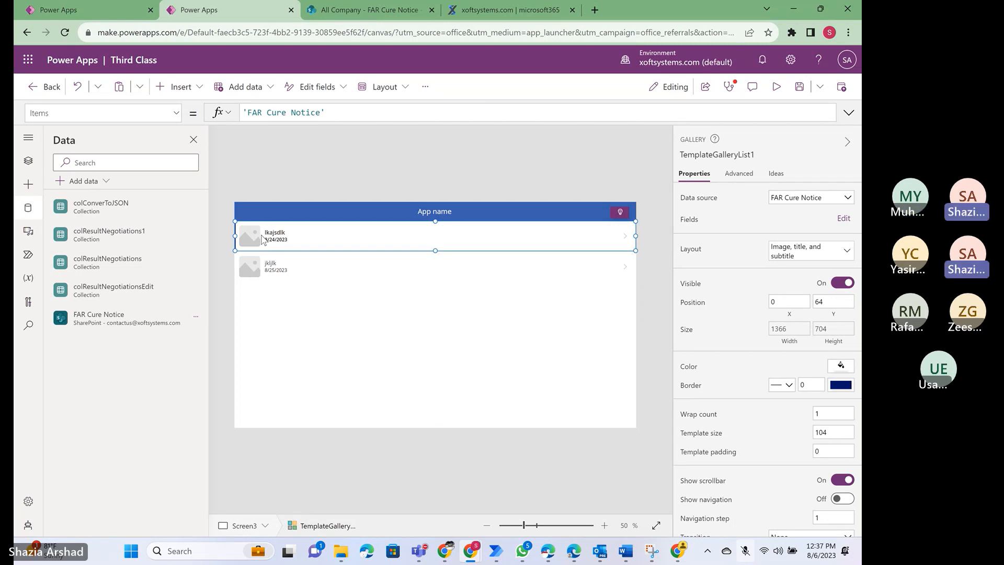
{"action": "left_click", "coordinate": [847, 220]}
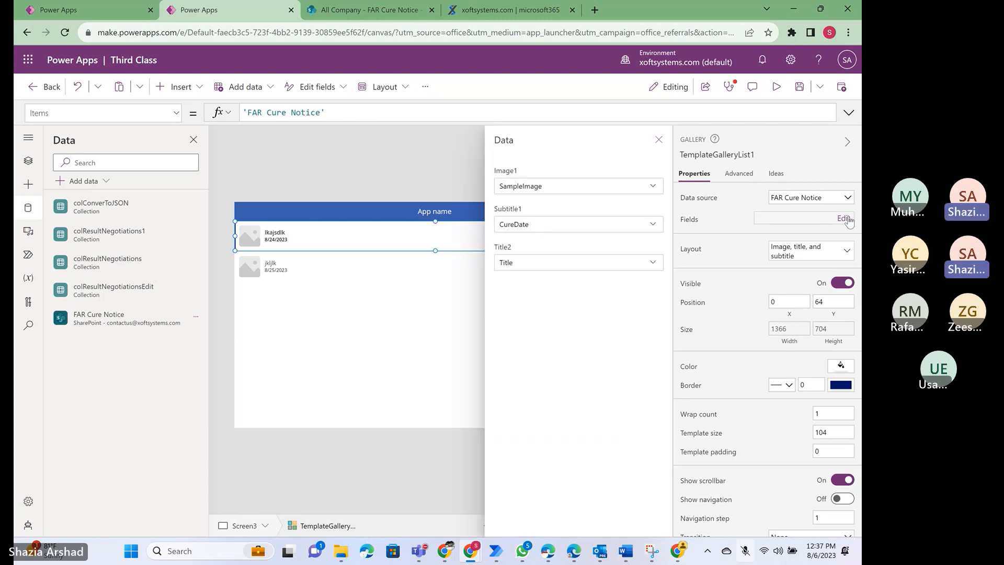
{"action": "left_click", "coordinate": [659, 140]}
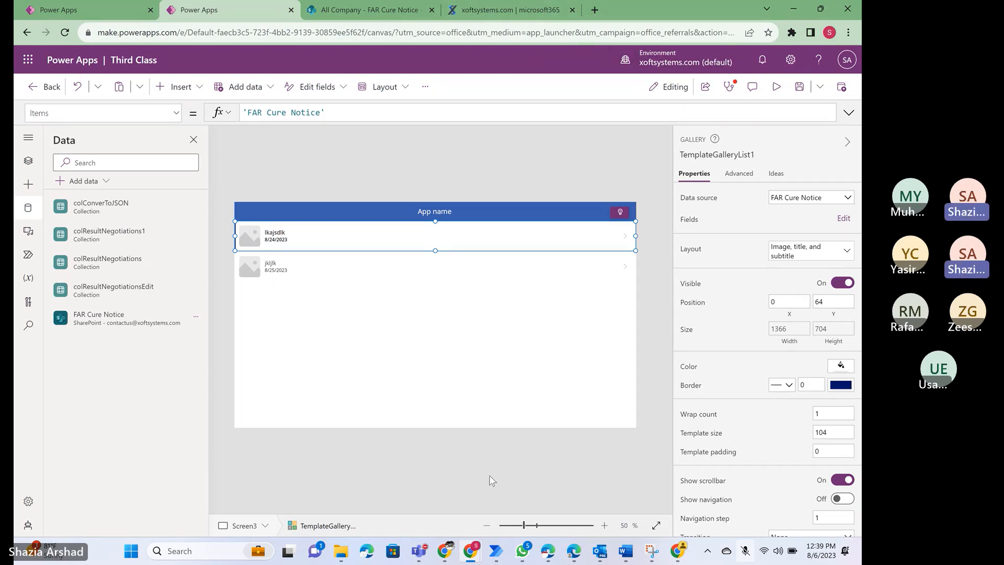
- Switch to the Canvas app screen meeting in Microsoft Teams and stop its recording
{"action": "mouse_move", "coordinate": [419, 550]}
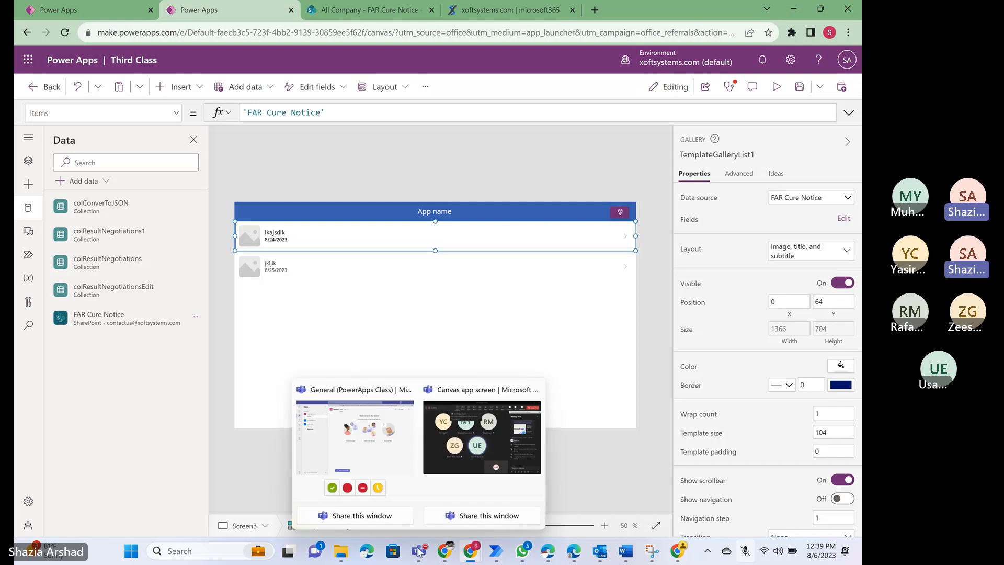
{"action": "left_click", "coordinate": [470, 443]}
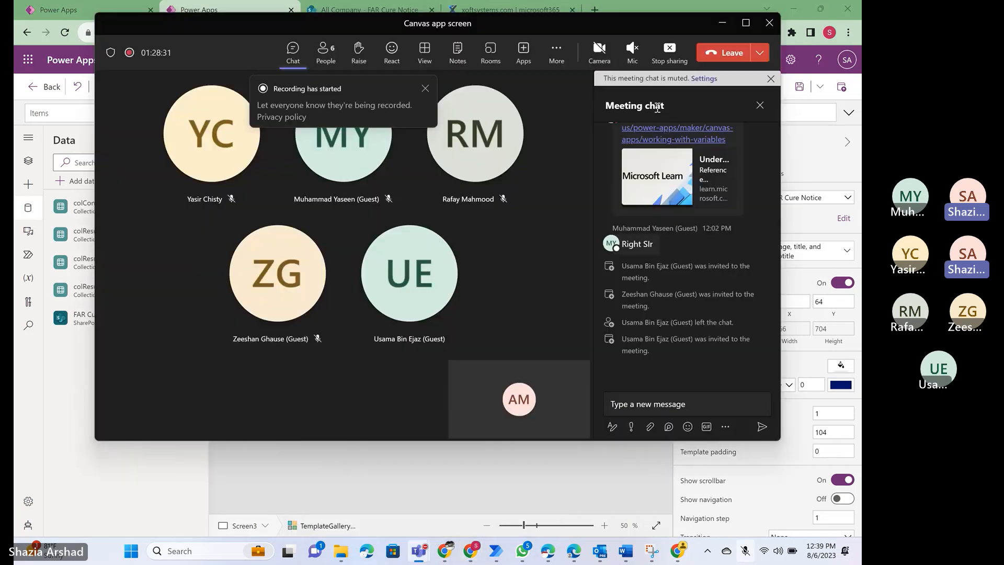
{"action": "left_click", "coordinate": [556, 55]}
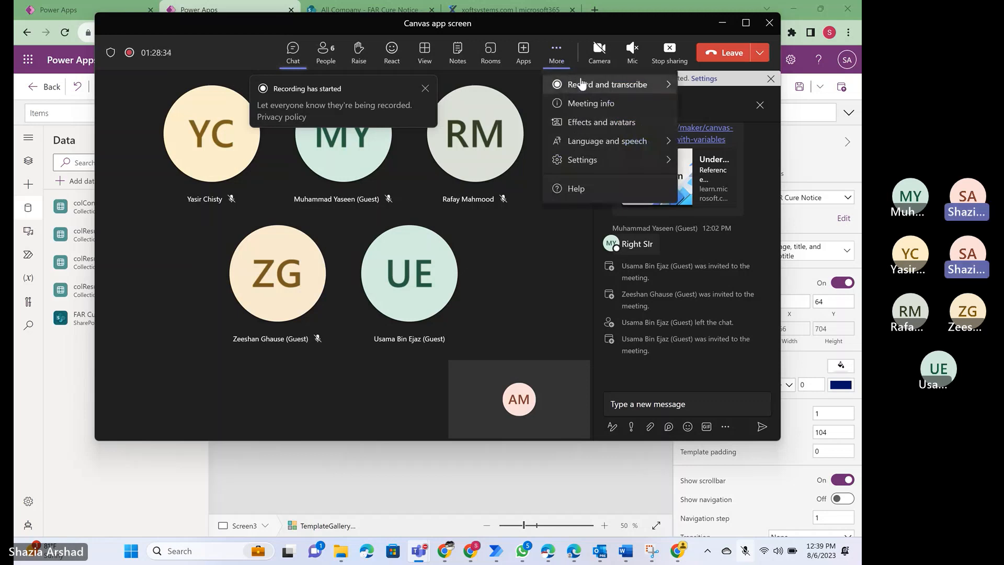
{"action": "mouse_move", "coordinate": [580, 89]}
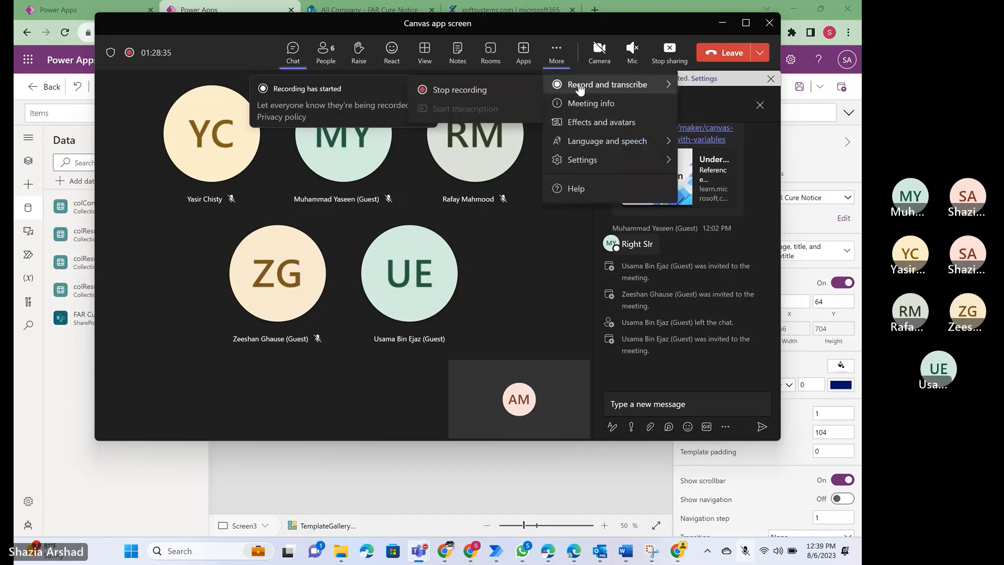
{"action": "left_click", "coordinate": [479, 91]}
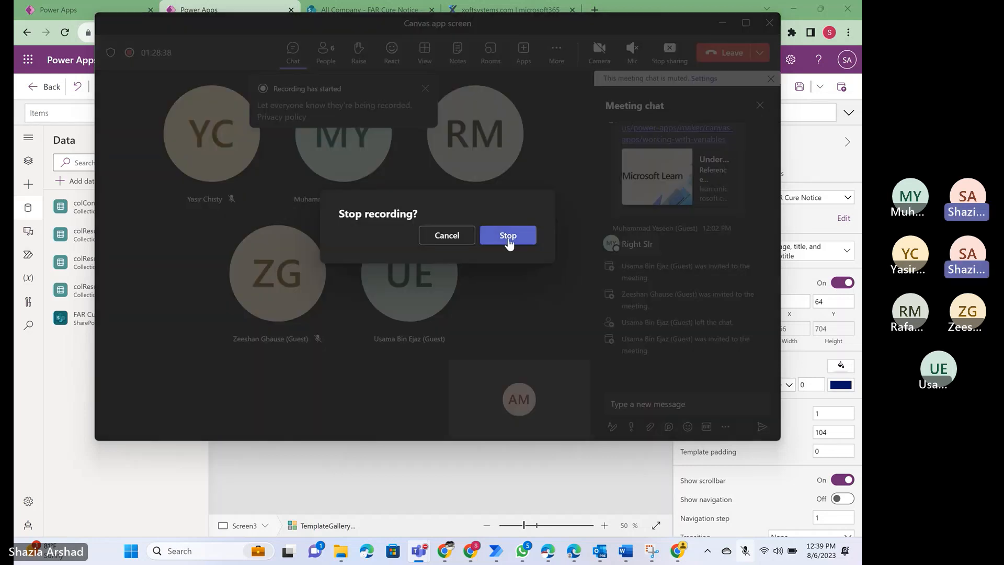